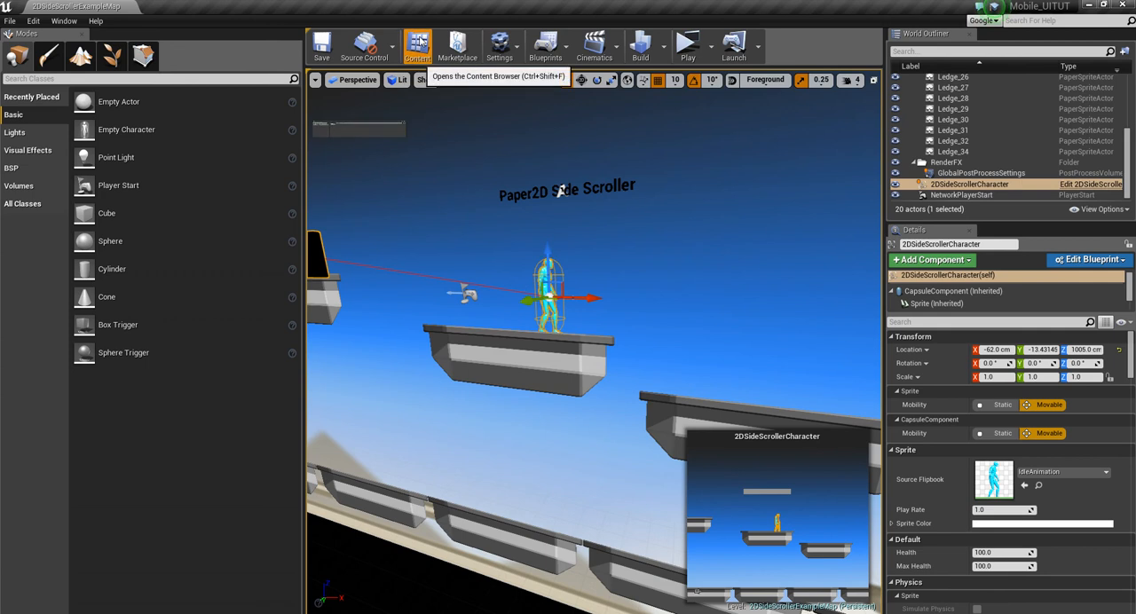
Create a widget blueprint named Player_Health in the Widgets folder and save it
left_click(417, 46)
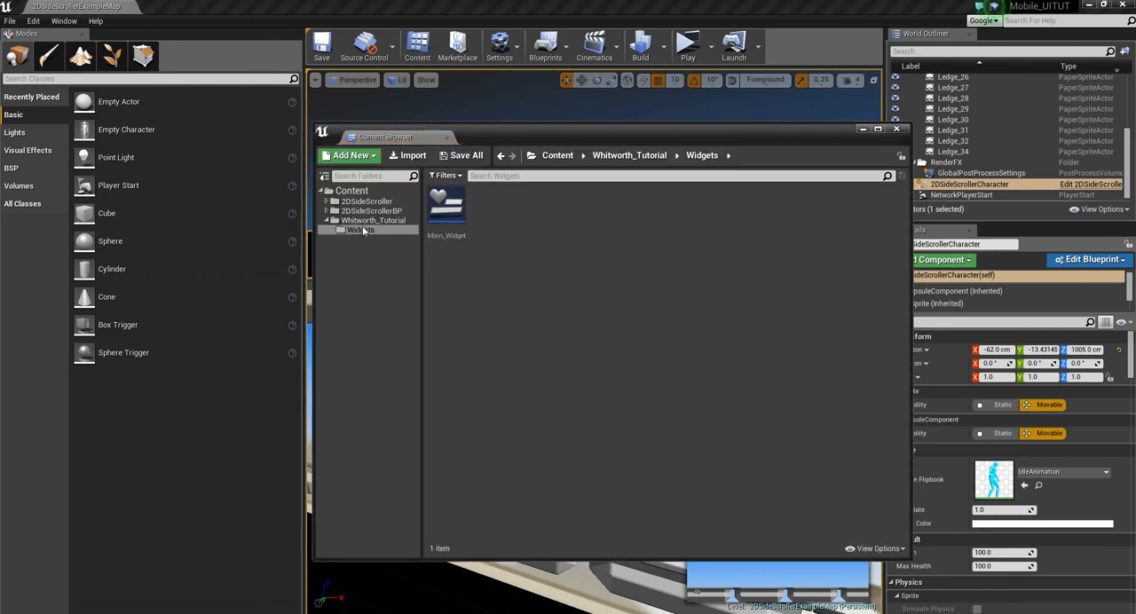
right_click(555, 217)
mouse_move(622, 460)
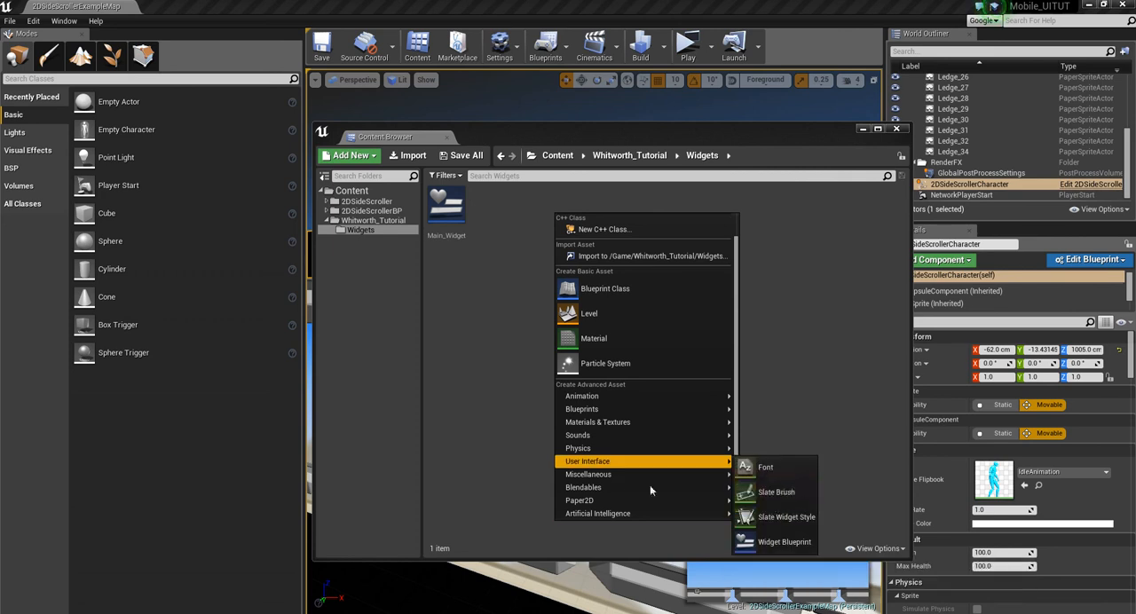
left_click(772, 543)
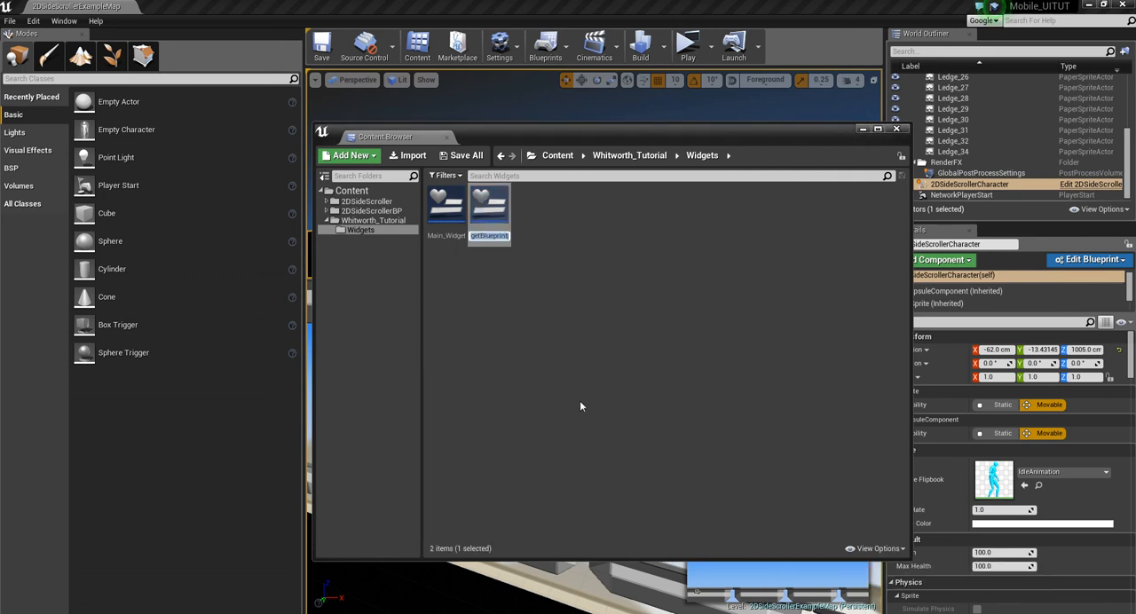
type("Player_H")
type("ealth")
key("Return")
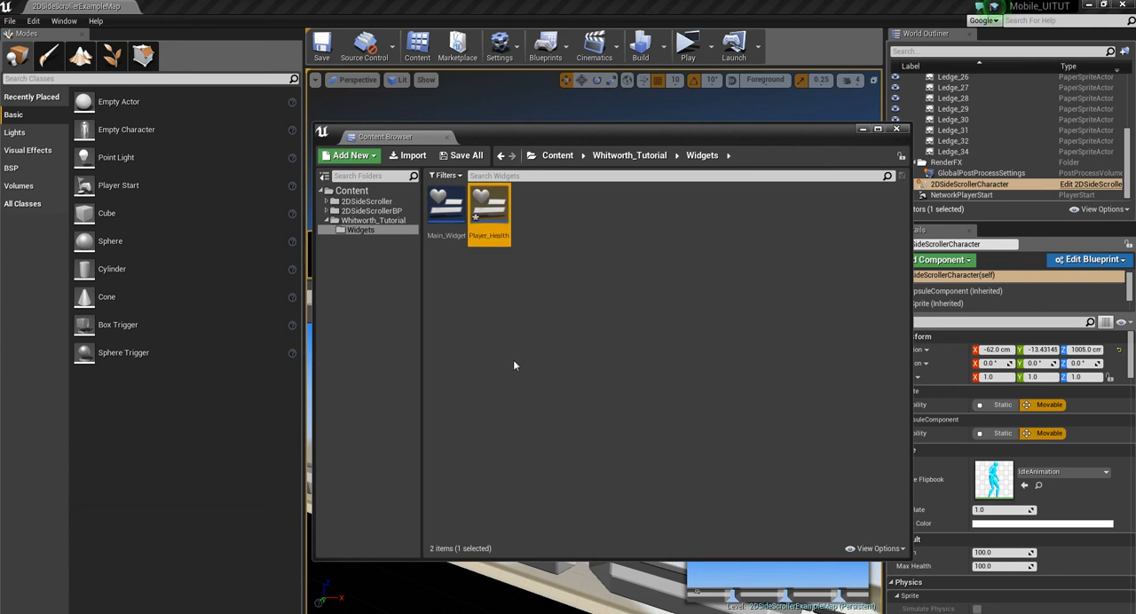
left_click(465, 157)
left_click(698, 445)
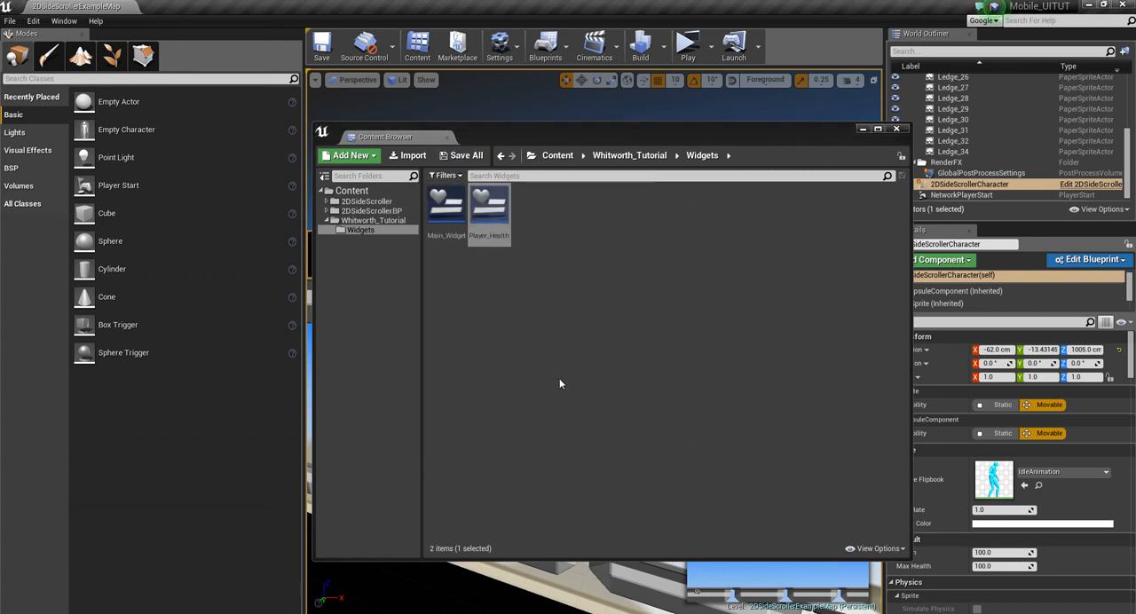
Open the Player_Health widget and add a vertical box to its canvas panel
double_click(487, 208)
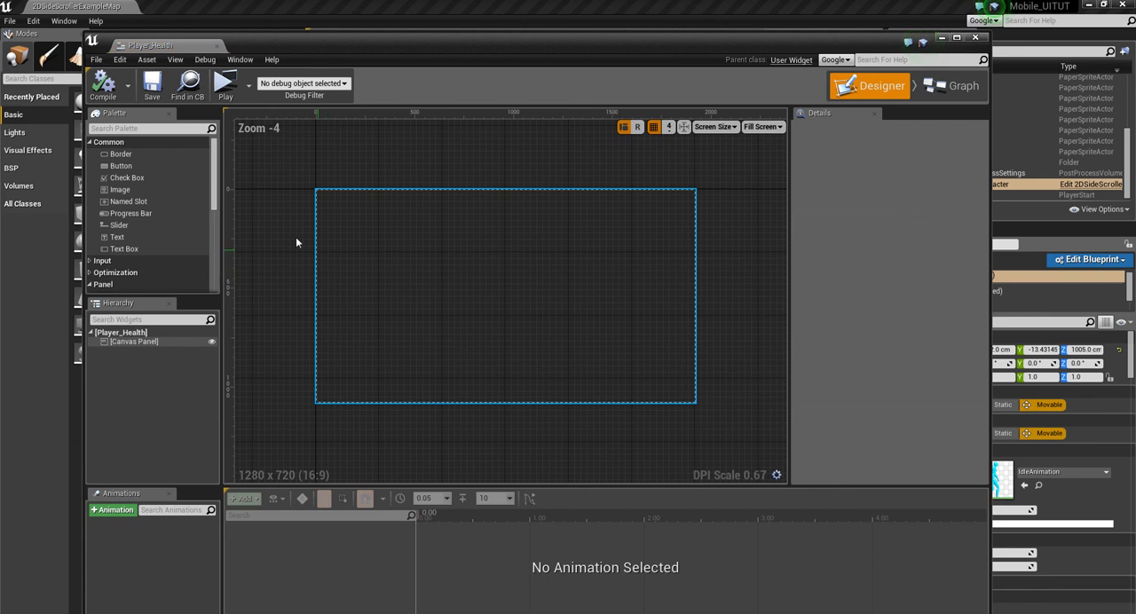
left_click(333, 242)
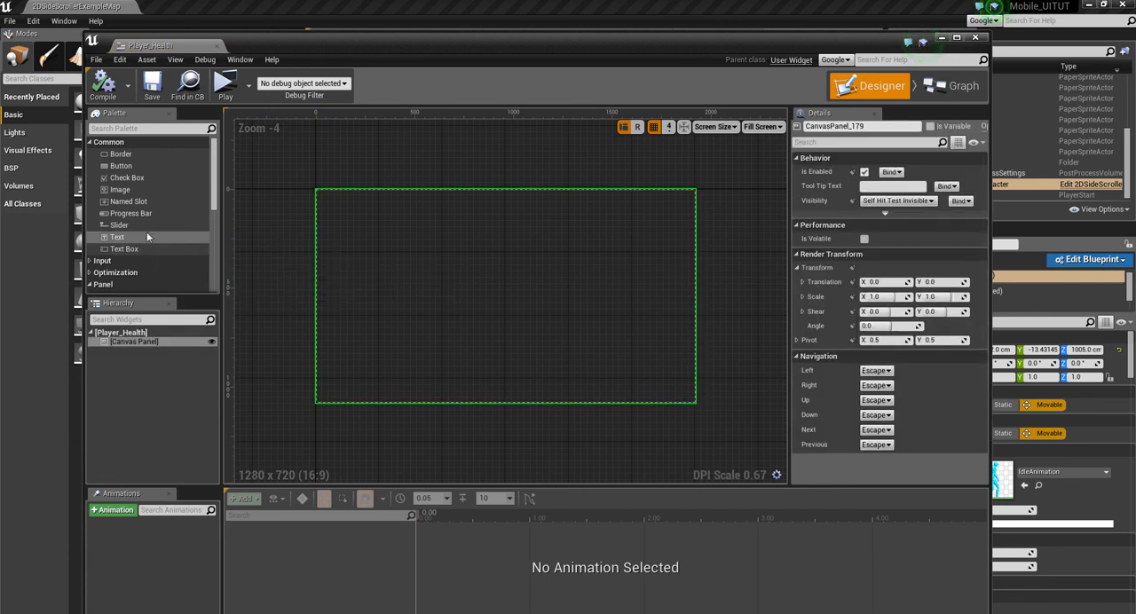
scroll(146, 232, "down", 3)
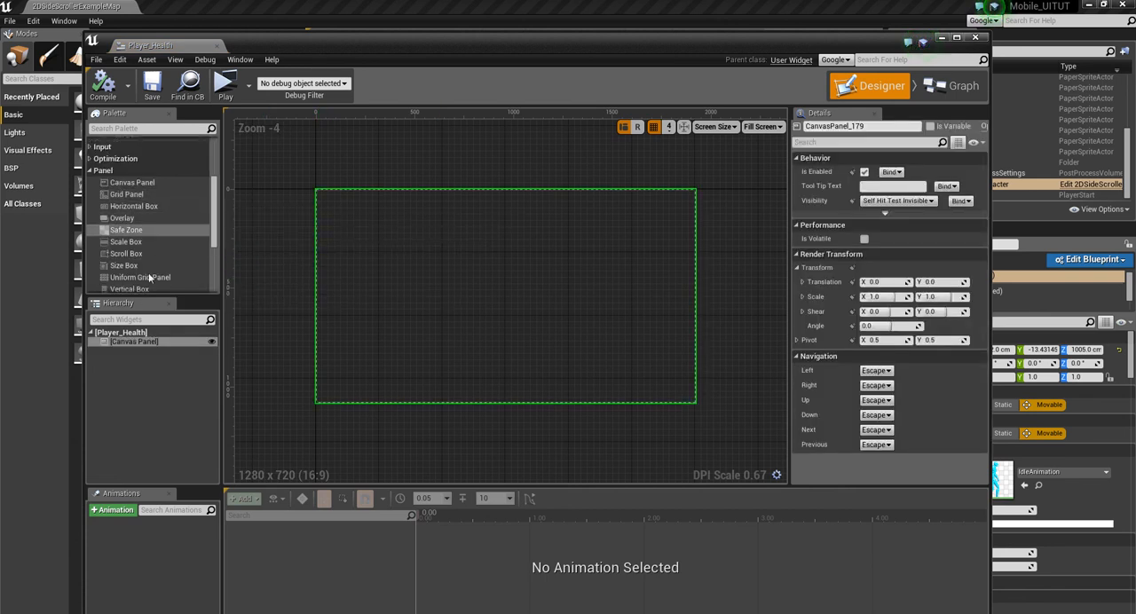
scroll(149, 222, "down", 2)
left_click_drag(146, 233, 139, 353)
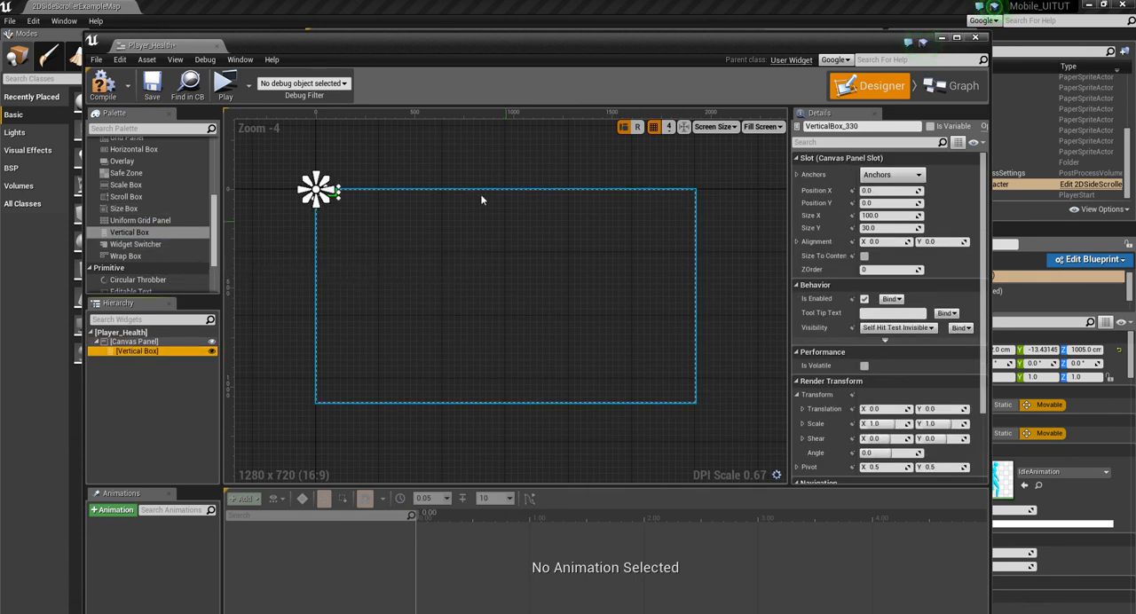
Set the vertical box's alignment to -0.5 in both X and Y
scroll(438, 188, "up", 6)
right_click_drag(355, 251, 686, 302)
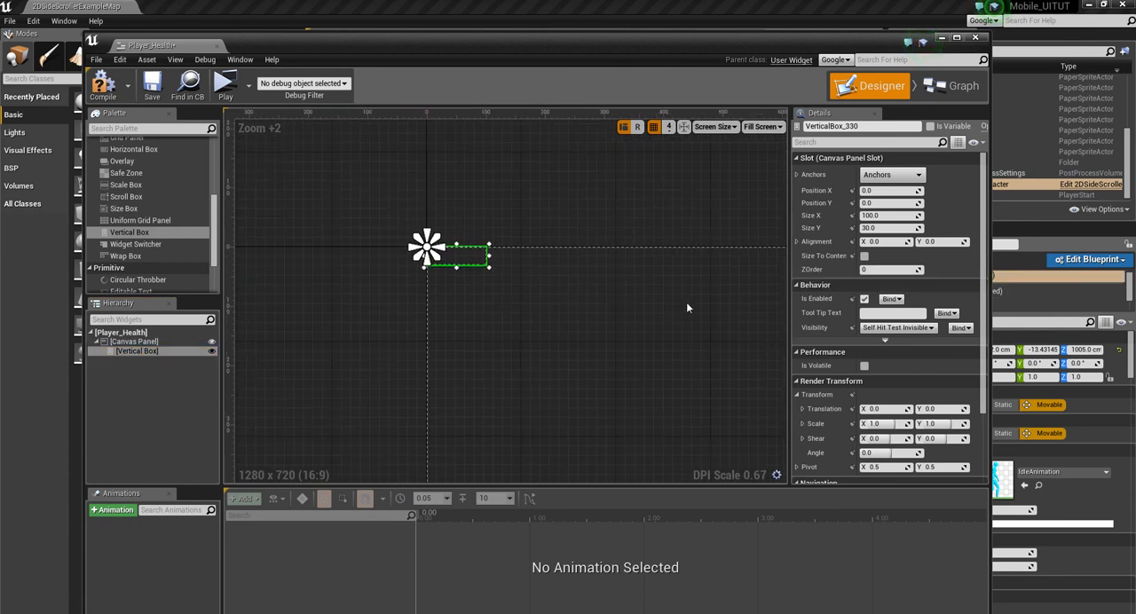
scroll(520, 292, "up", 4)
right_click_drag(491, 332, 527, 373)
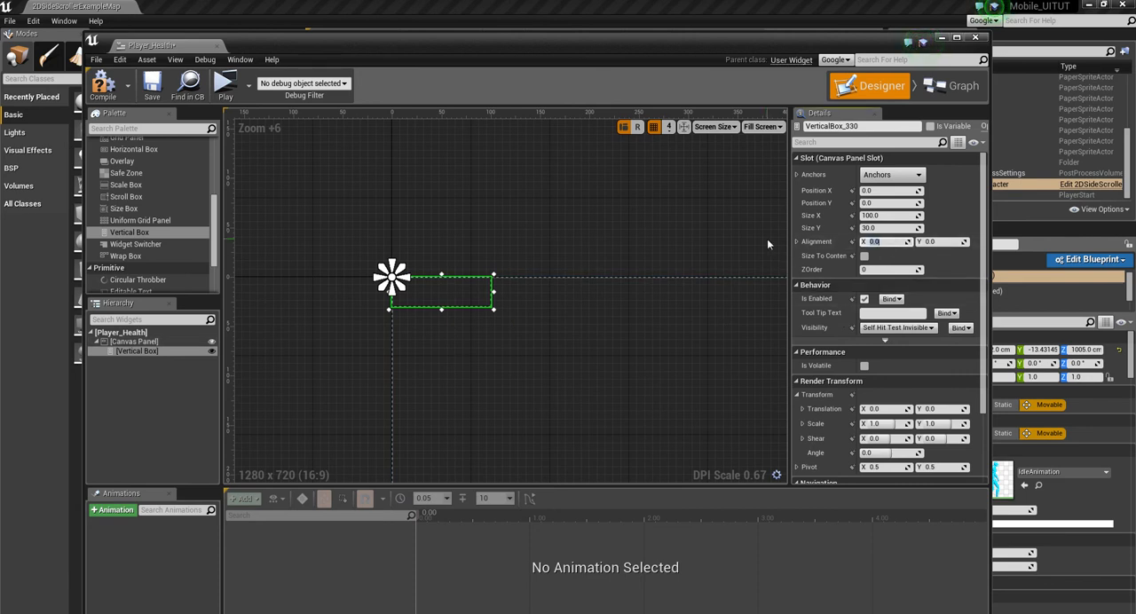
type("-0.5")
key("Return")
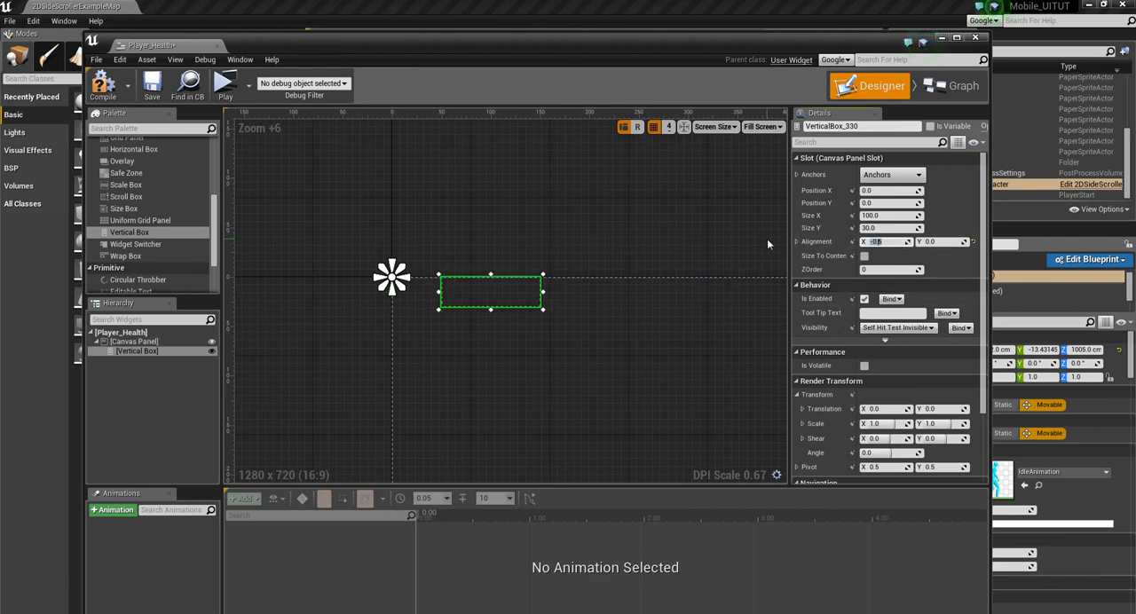
left_click(930, 242)
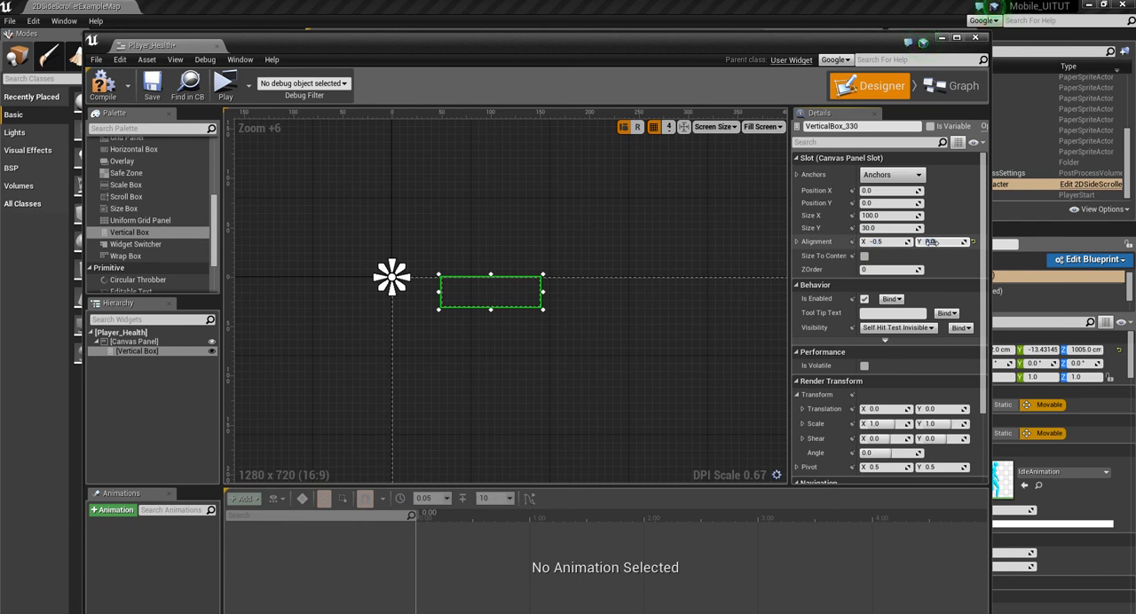
key("Return")
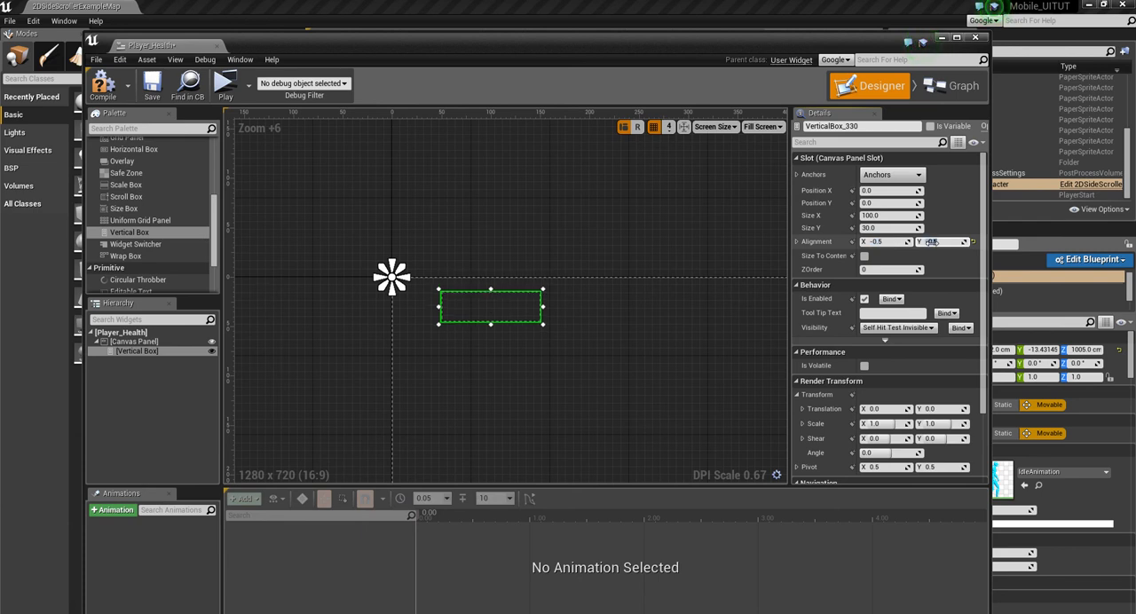
left_click(490, 275)
left_click(469, 305)
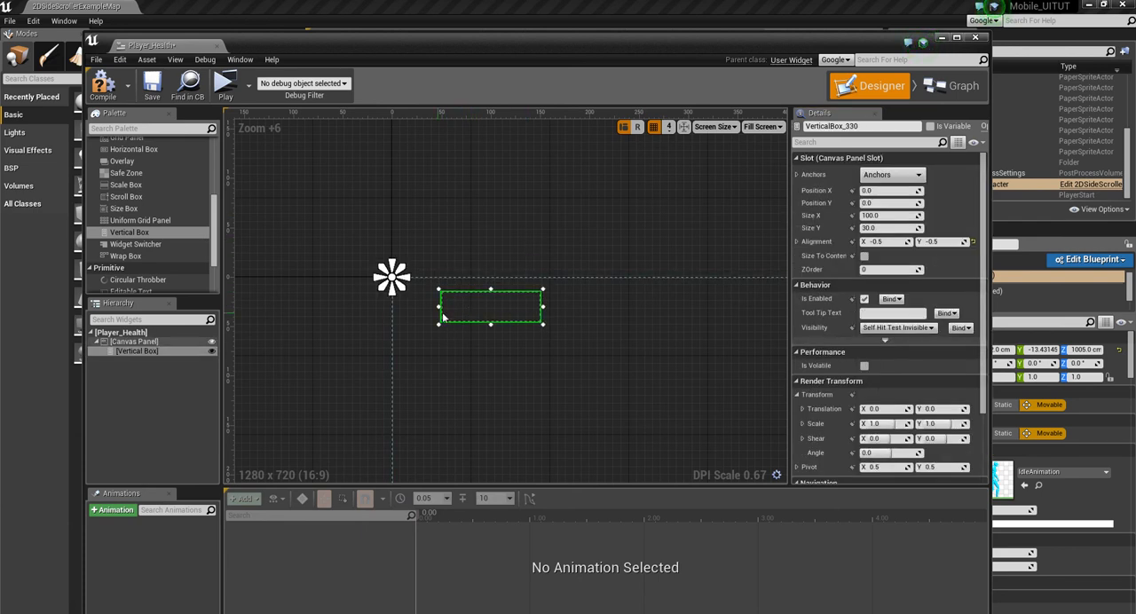
Nest a horizontal box inside the vertical box and set its size to Fill
scroll(142, 229, "up", 3)
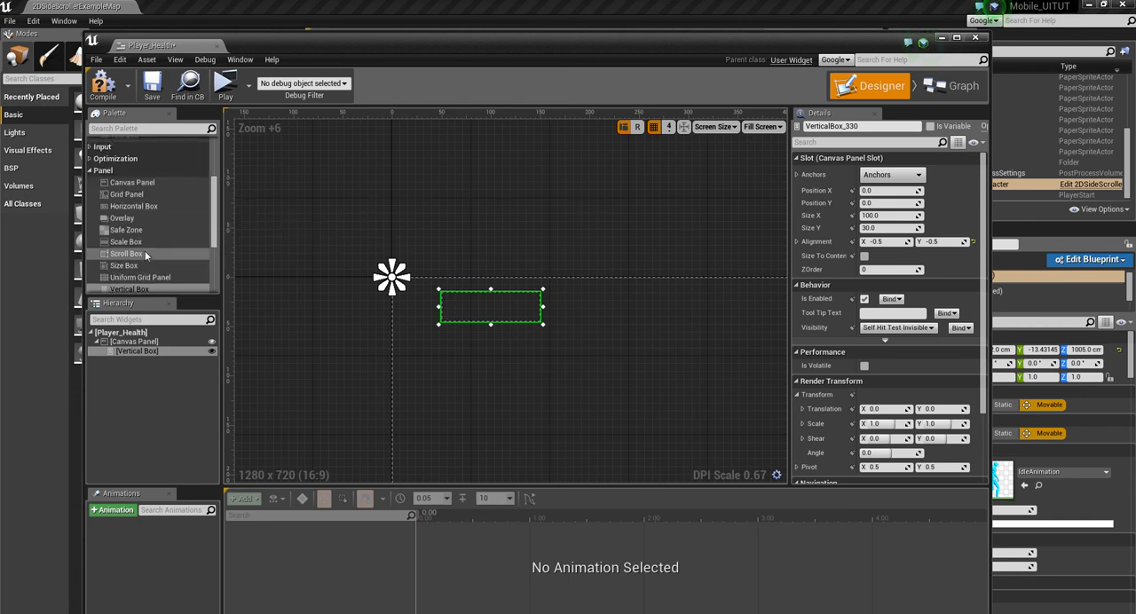
left_click_drag(133, 206, 171, 360)
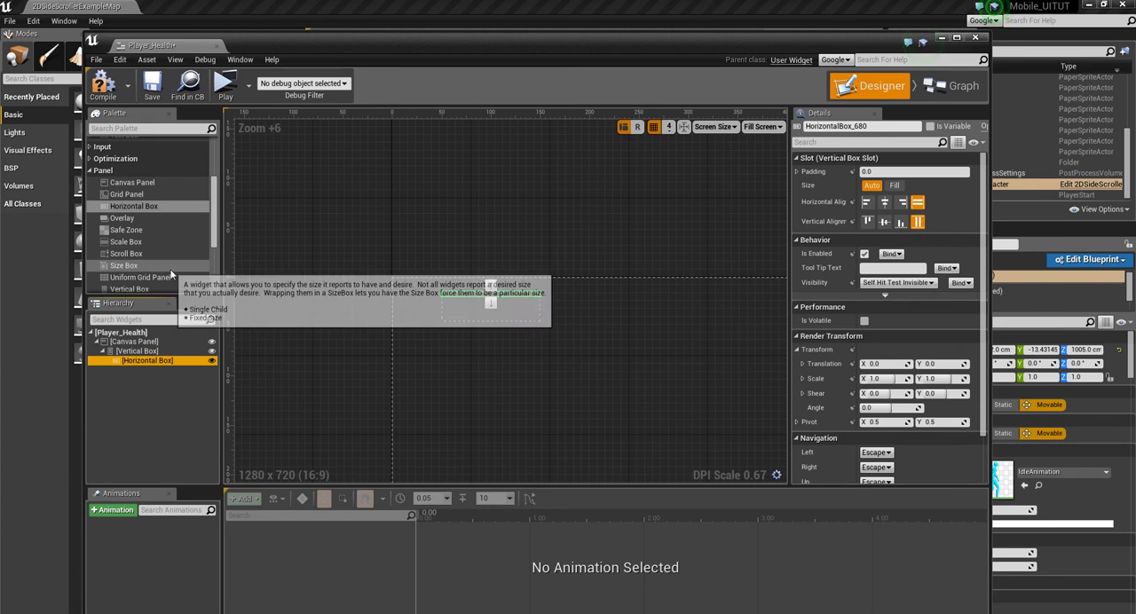
scroll(171, 275, "down", 3)
left_click(894, 185)
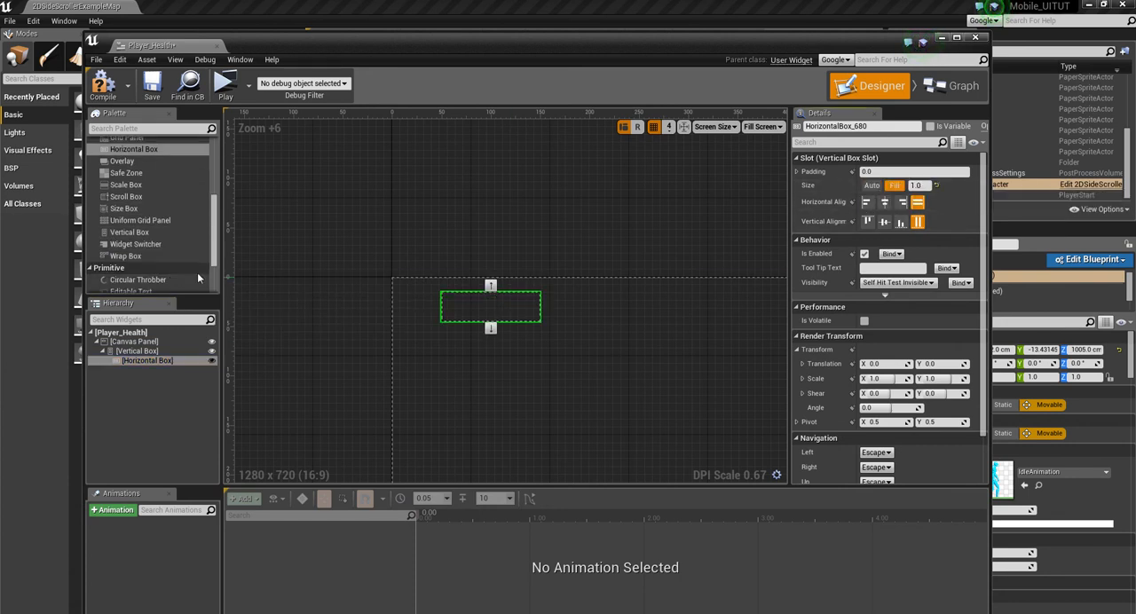
Enable Size To Content on the vertical box
scroll(186, 225, "up", 2)
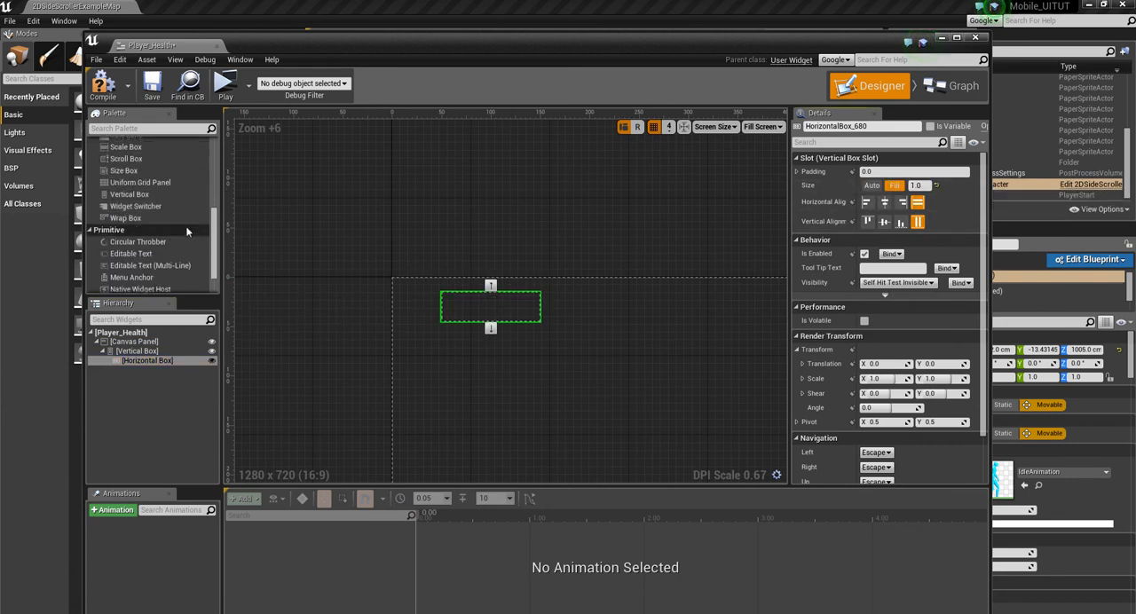
left_click(142, 351)
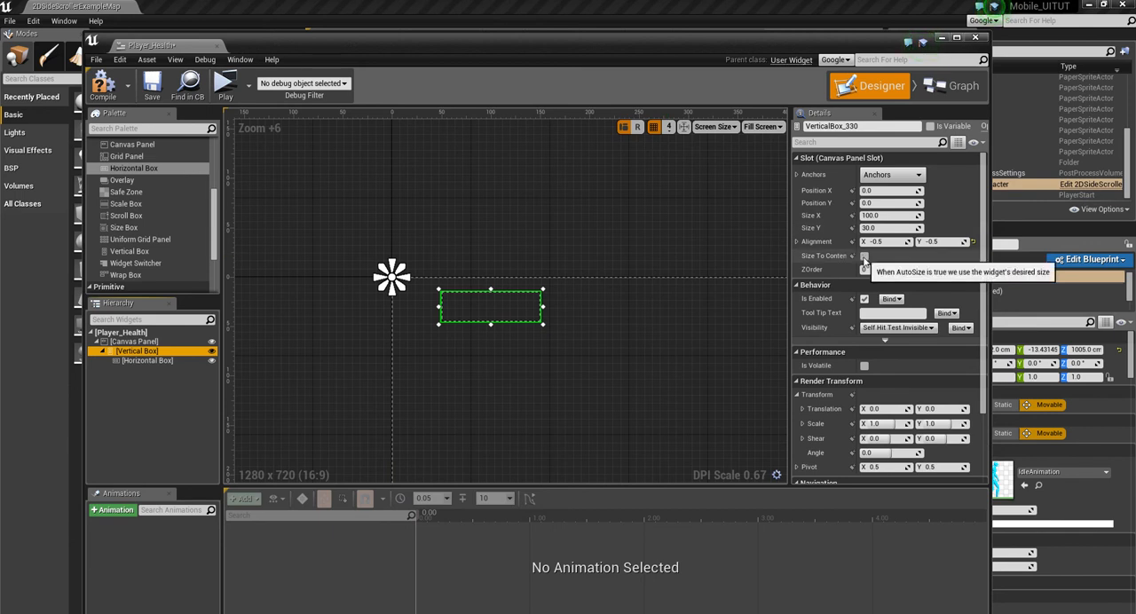
scroll(151, 258, "down", 3)
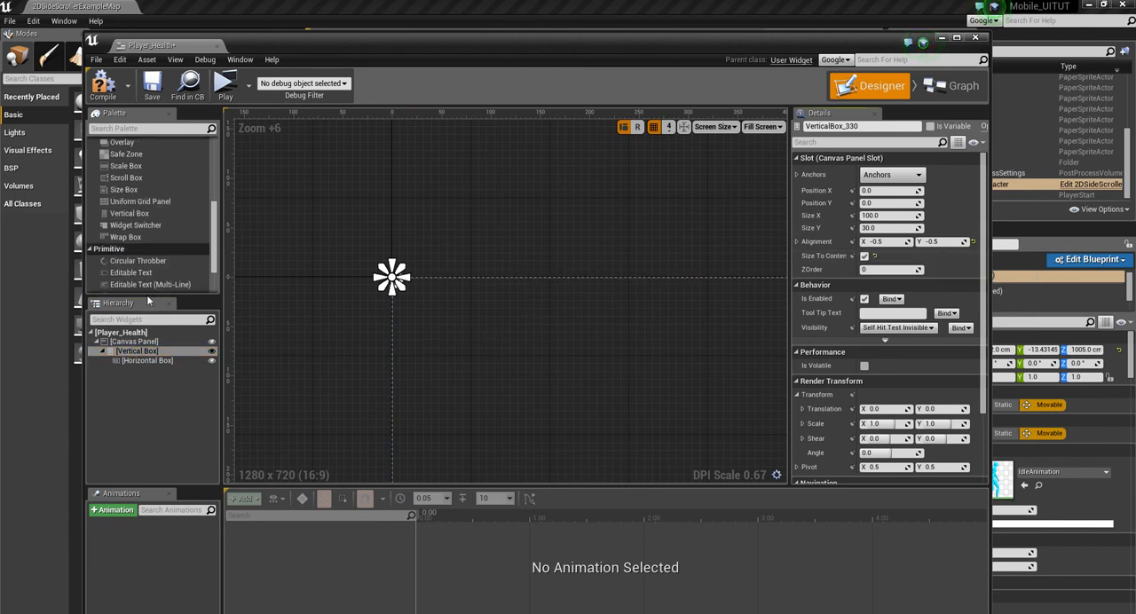
Add a text block inside the horizontal box and set its text to "HP :"
left_click(151, 361)
scroll(132, 241, "up", 5)
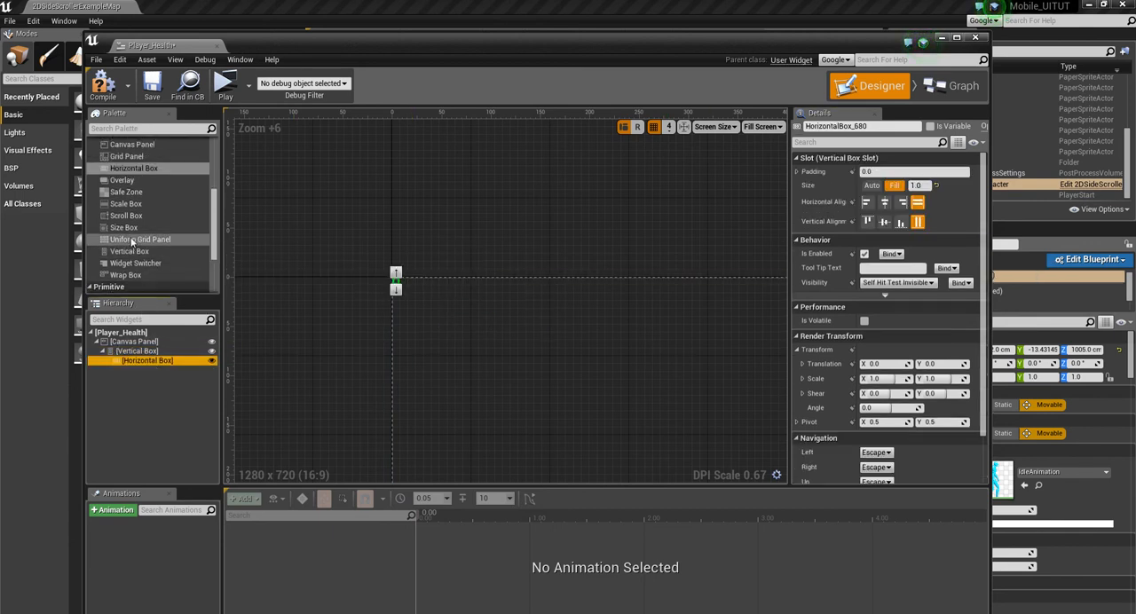
scroll(131, 242, "up", 3)
left_click_drag(116, 237, 143, 360)
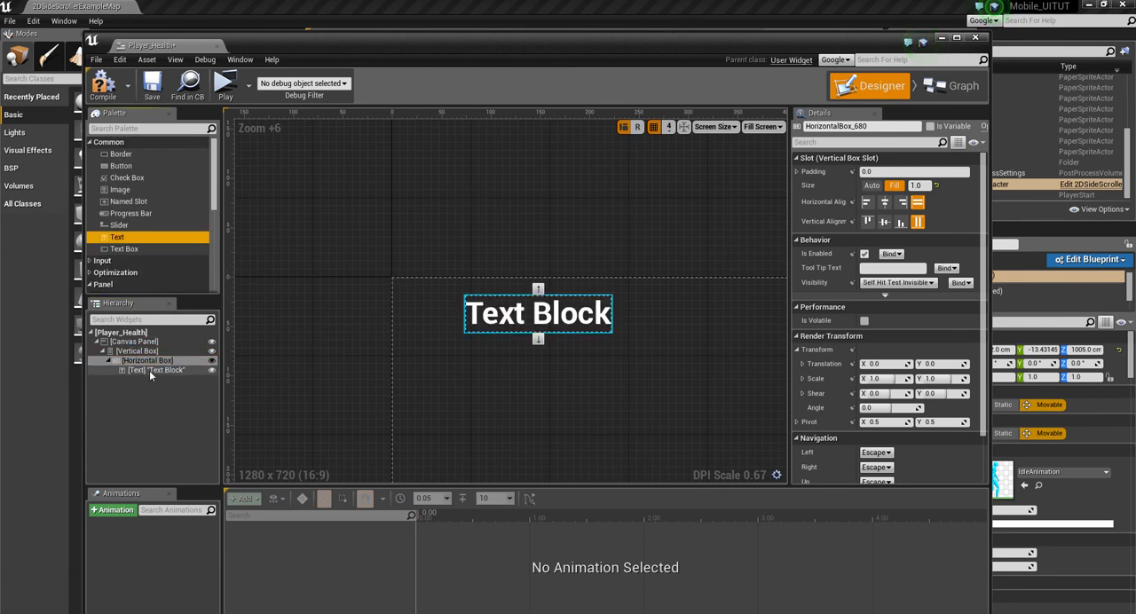
left_click(863, 308)
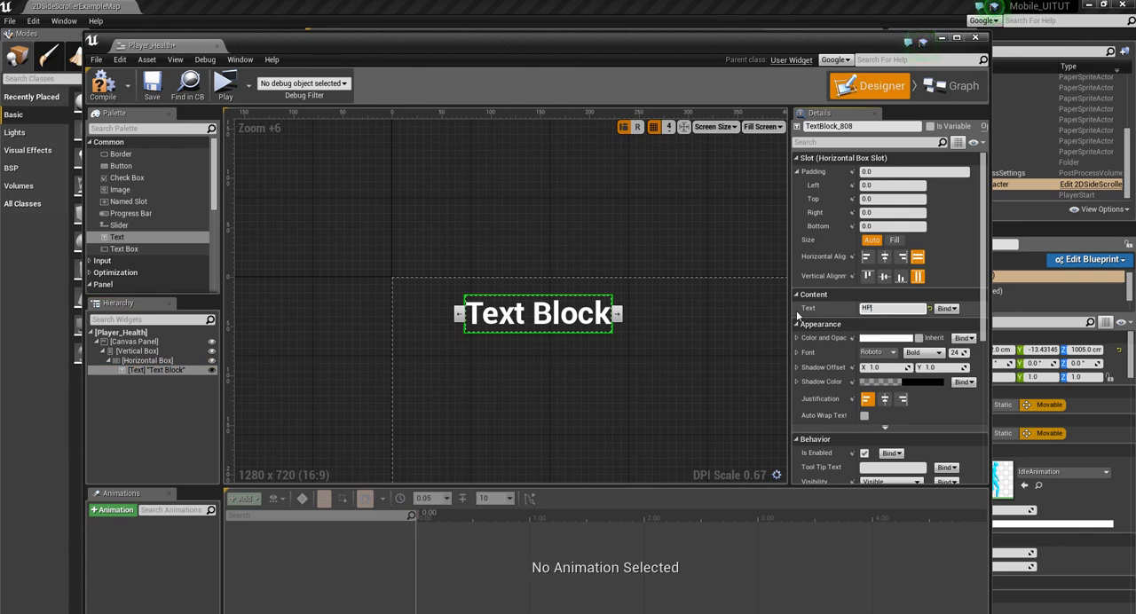
type("HP :")
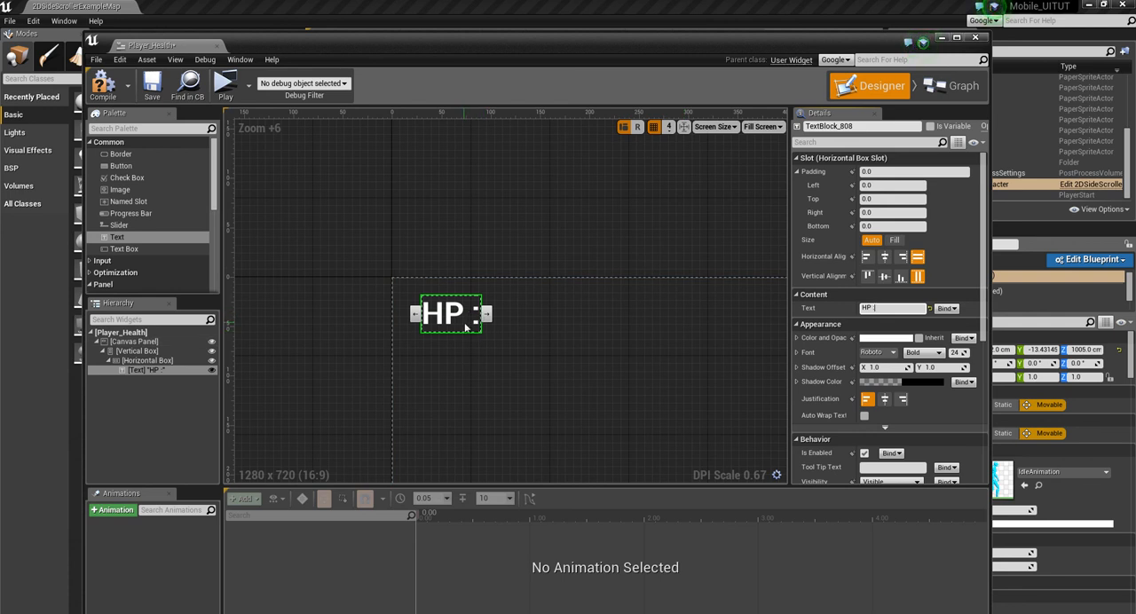
Add a progress bar named Health_Bar after the text in the horizontal box and save the widget
left_click(134, 215)
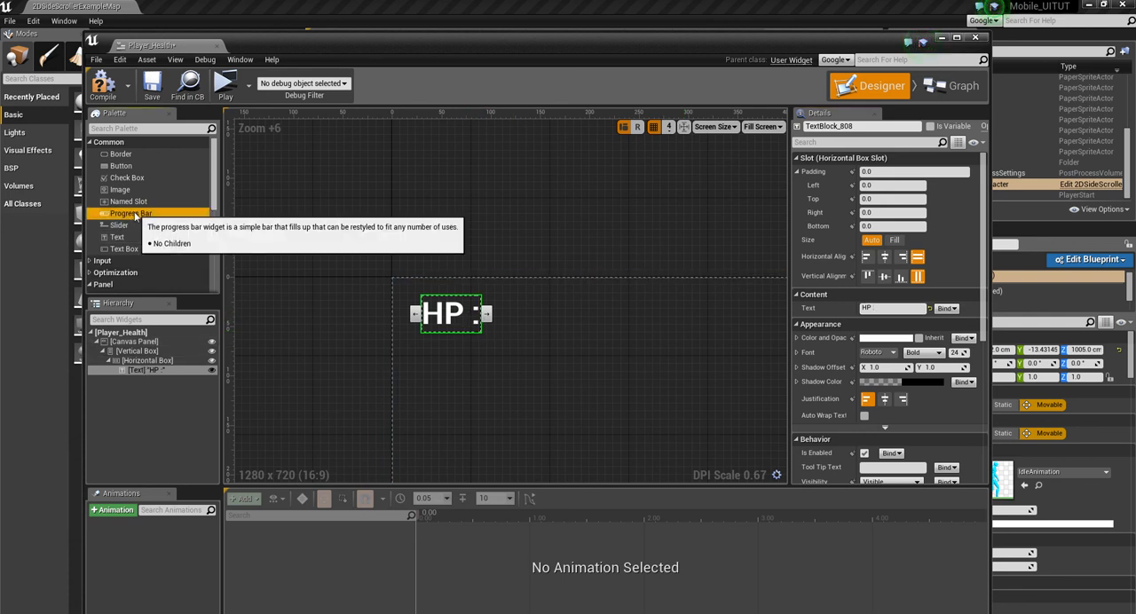
left_click_drag(135, 215, 151, 369)
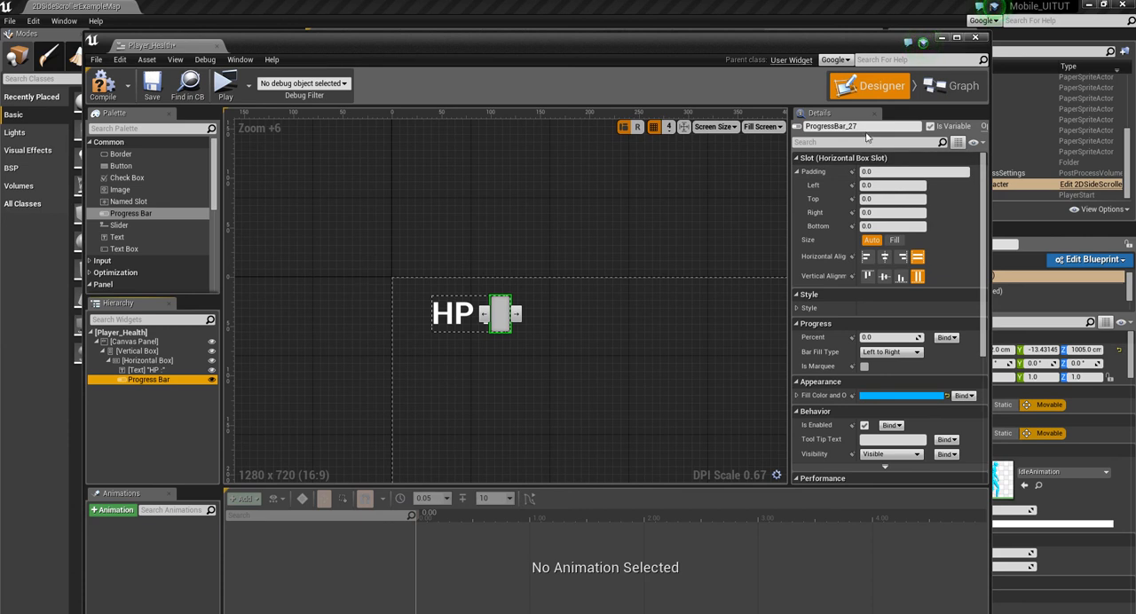
left_click(832, 128)
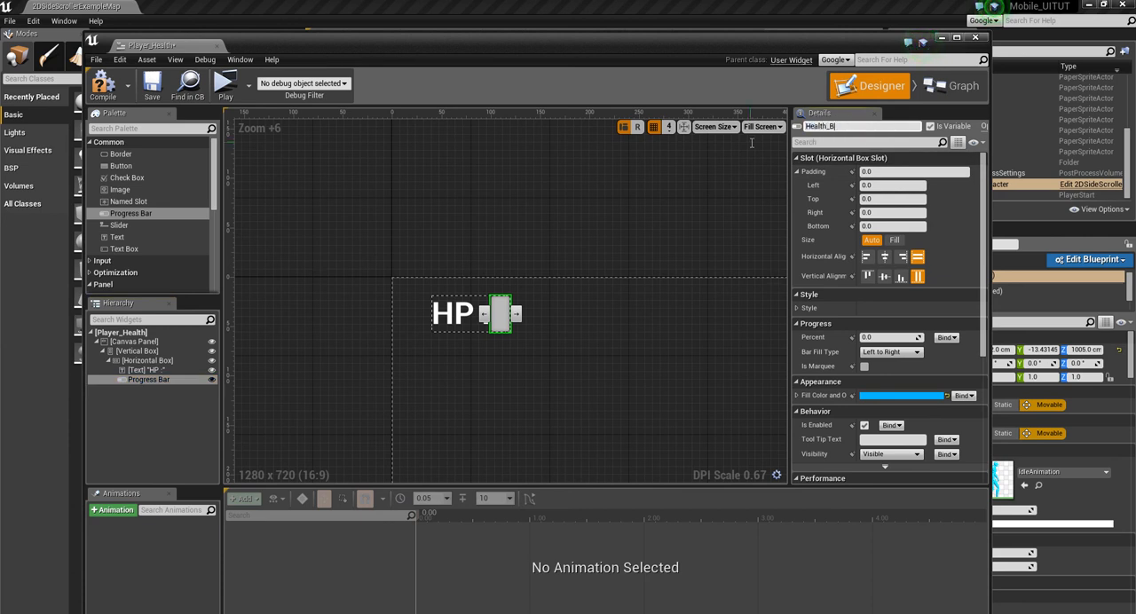
type("Health_Bar")
key("Return")
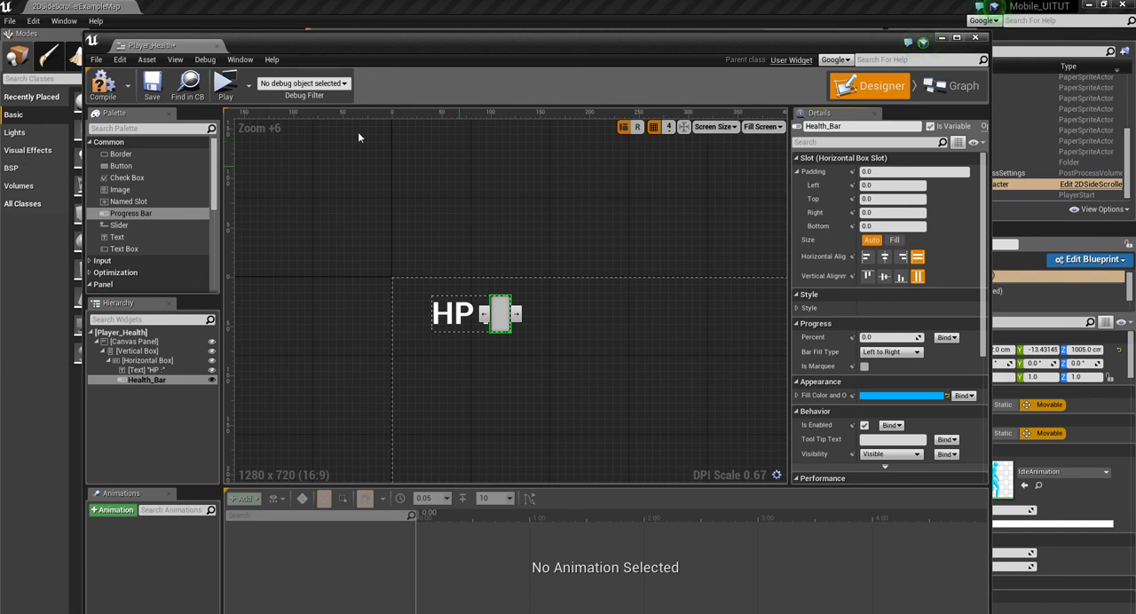
left_click(151, 84)
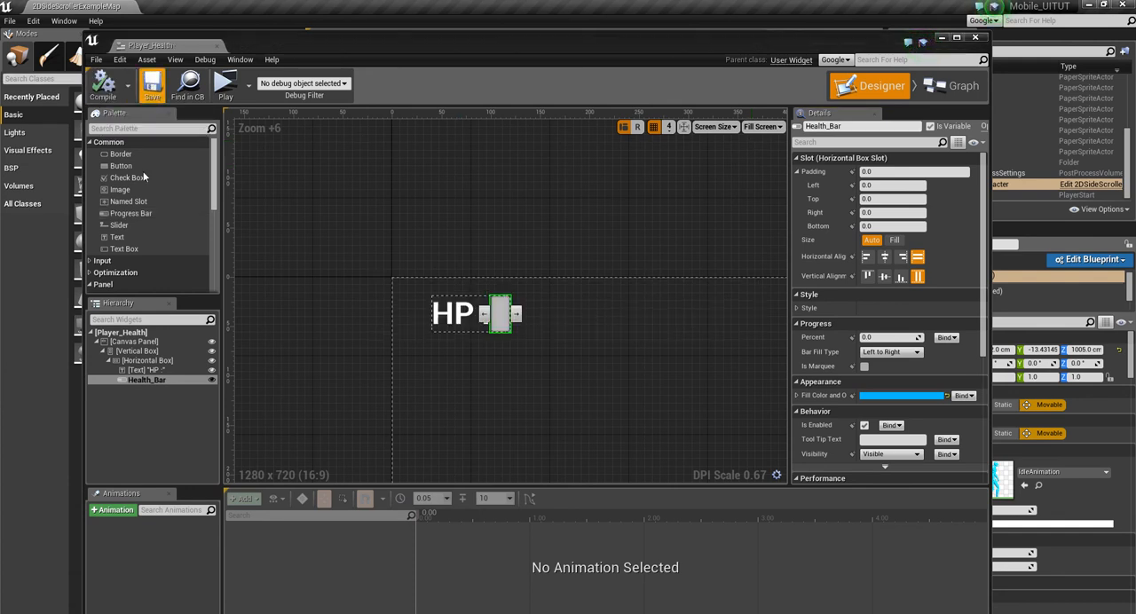
Turn off Size To Content for the vertical box and enlarge it to about 327 by 89
left_click(143, 361)
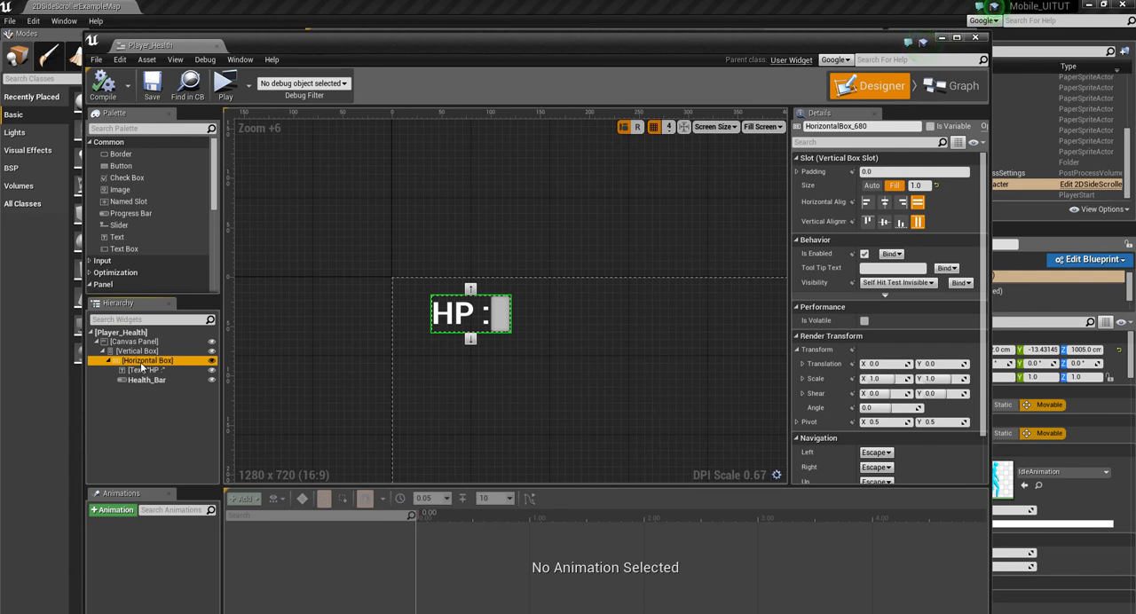
left_click(136, 351)
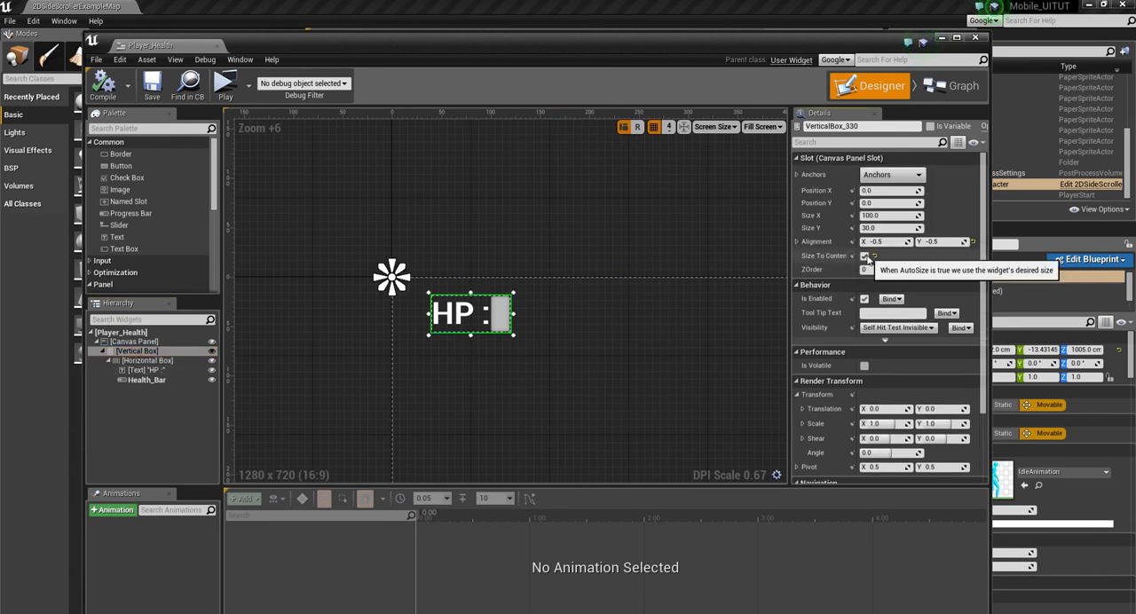
left_click(866, 257)
left_click_drag(544, 325, 759, 385)
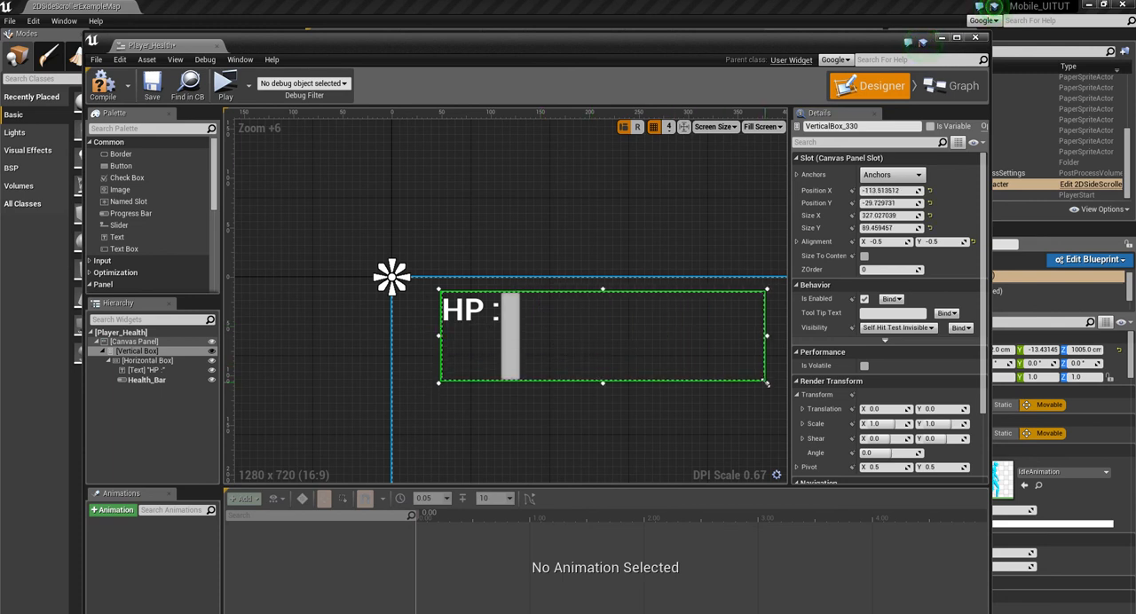
Set the vertical render scale of the Health_Bar progress bar to 0.2
left_click(515, 353)
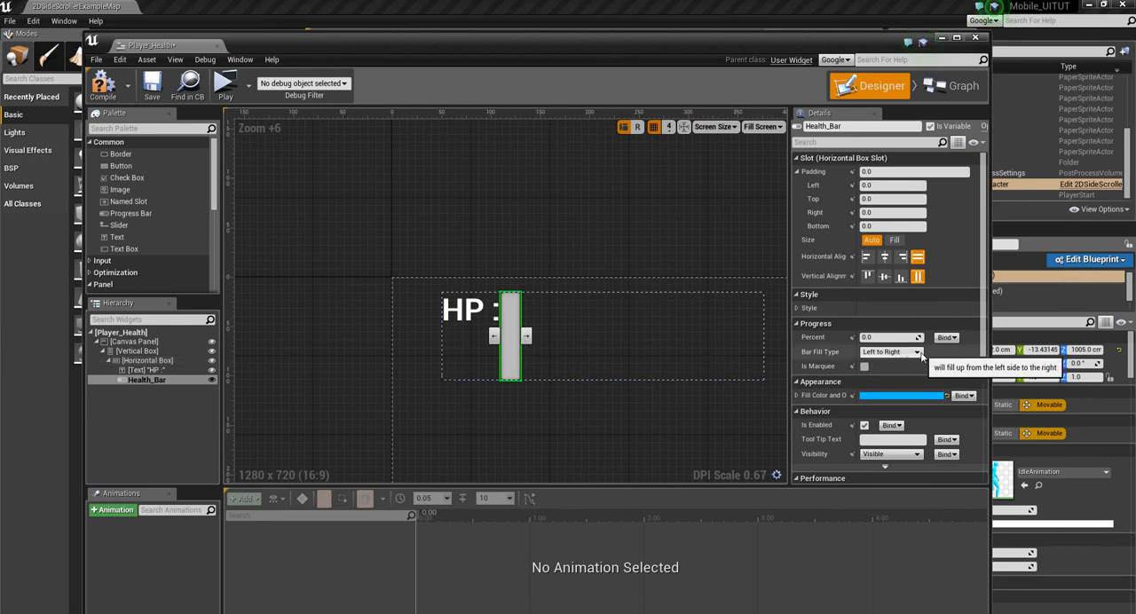
scroll(922, 358, "down", 2)
scroll(921, 357, "down", 4)
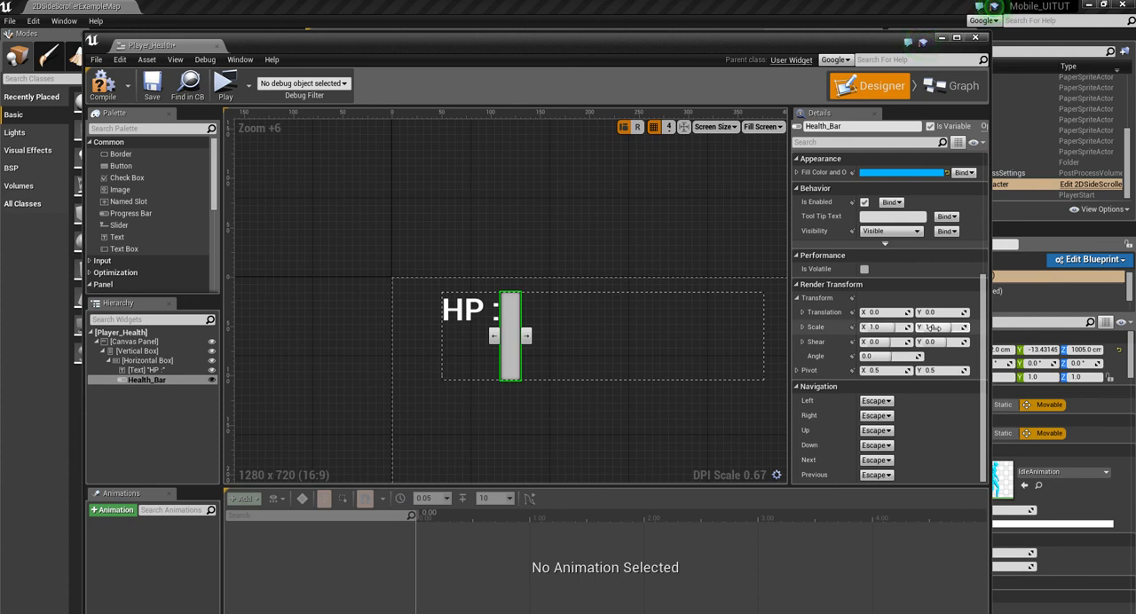
left_click_drag(923, 328, 976, 327)
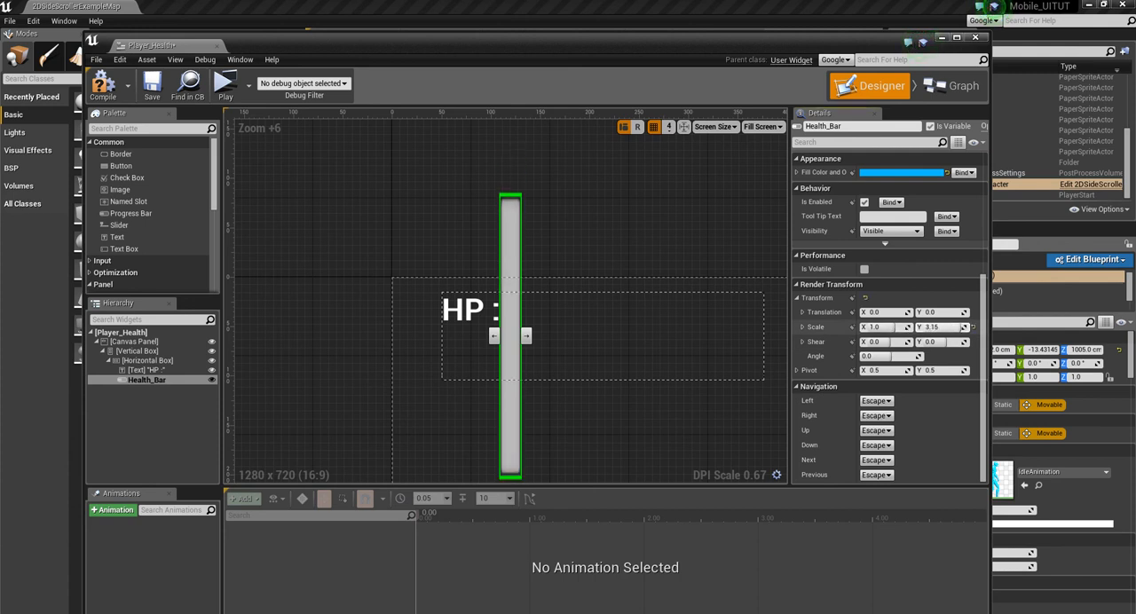
type("0.5")
key("Return")
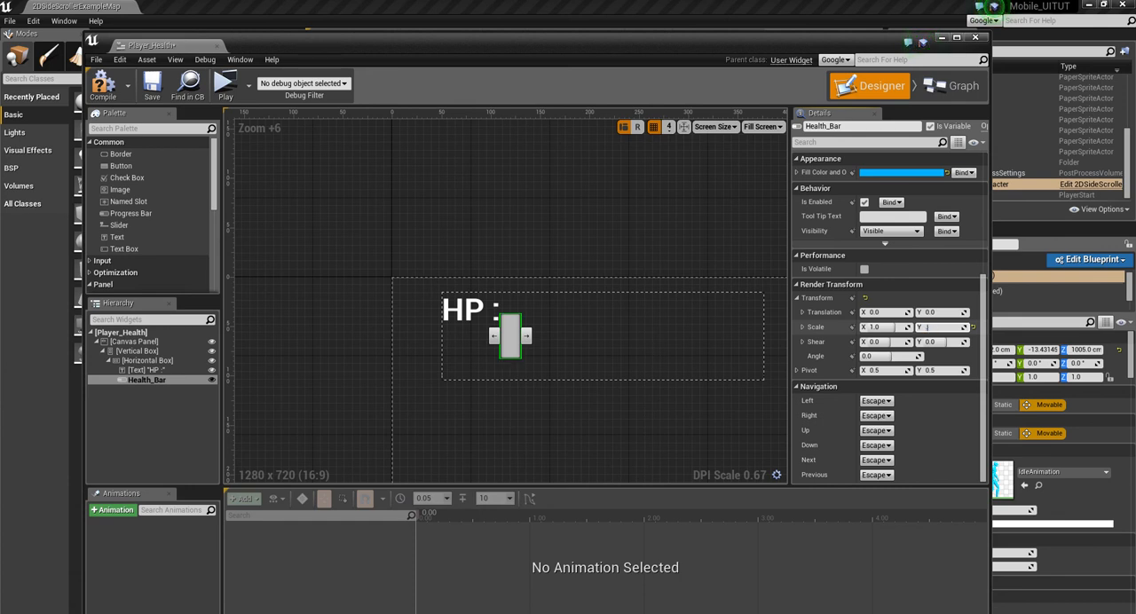
type("0.2")
key("Return")
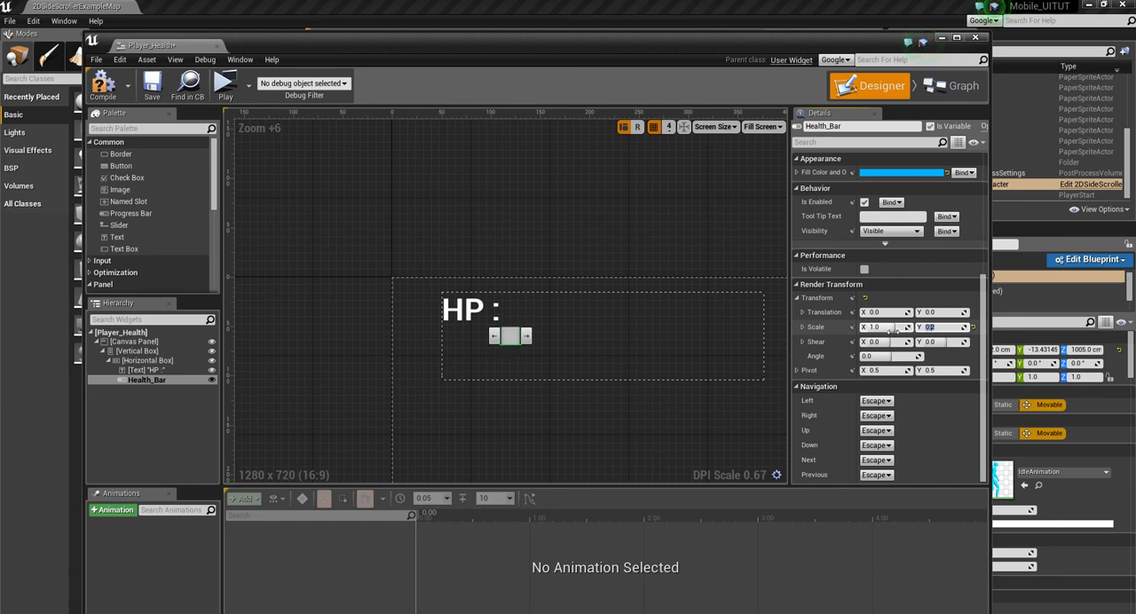
left_click(714, 430)
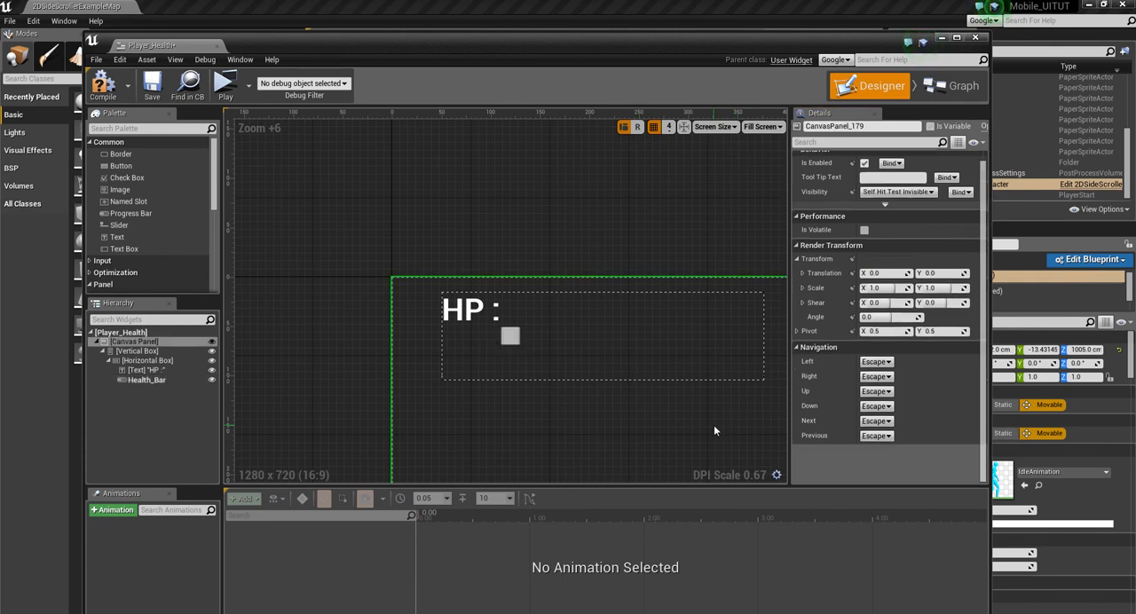
scroll(710, 362, "down", 1)
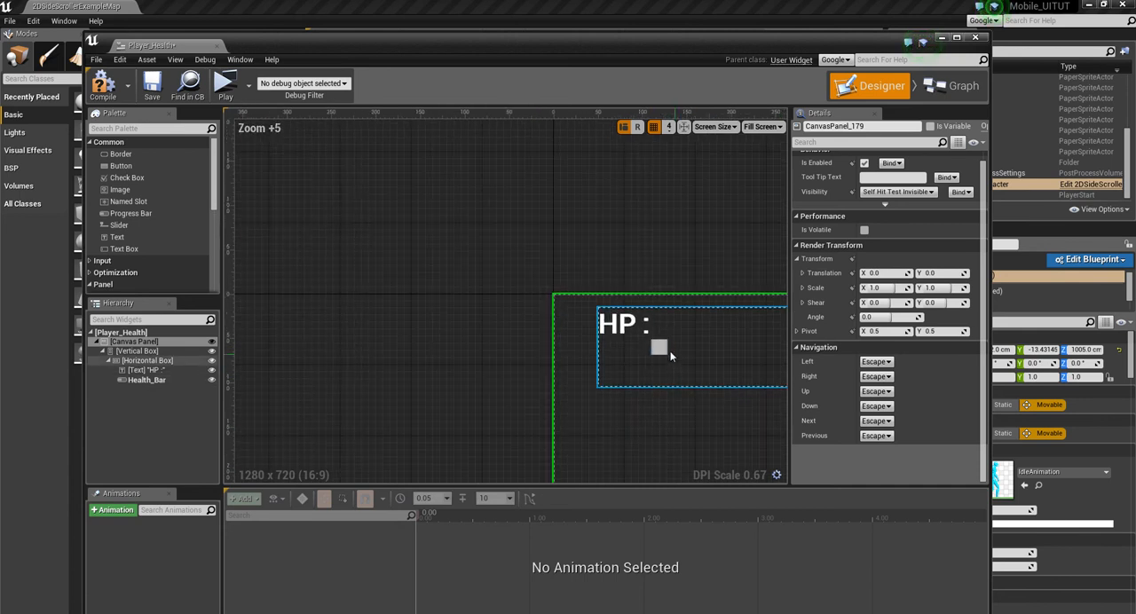
Set Health_Bar's slot size to Fill so it spans the remaining width of the horizontal box
left_click(658, 347)
scroll(690, 379, "up", 3)
right_click_drag(709, 373, 602, 371)
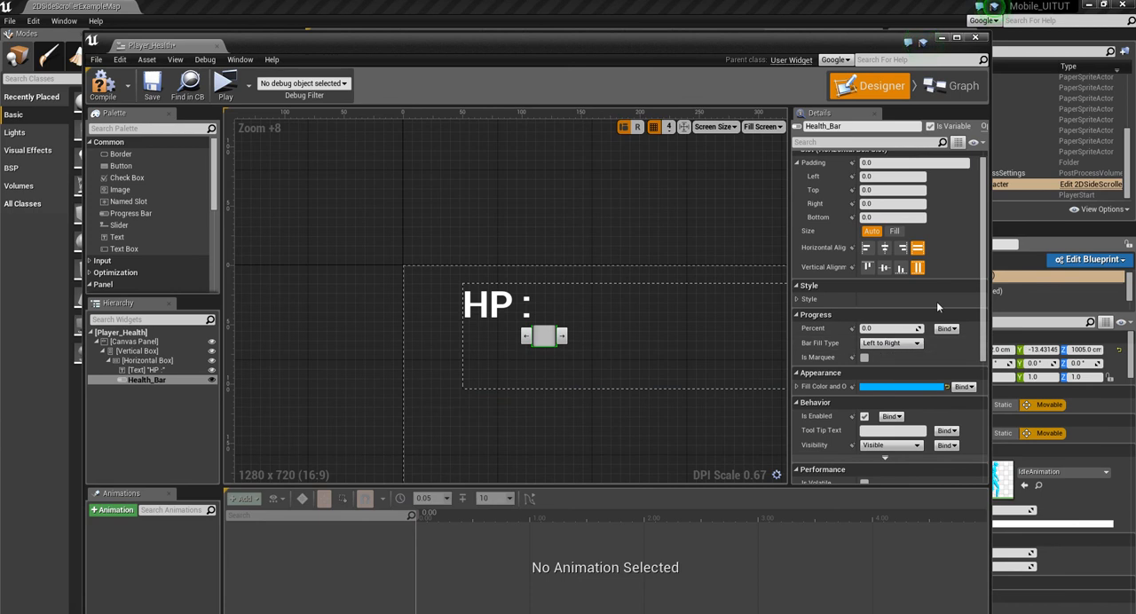
left_click(894, 231)
scroll(667, 404, "down", 4)
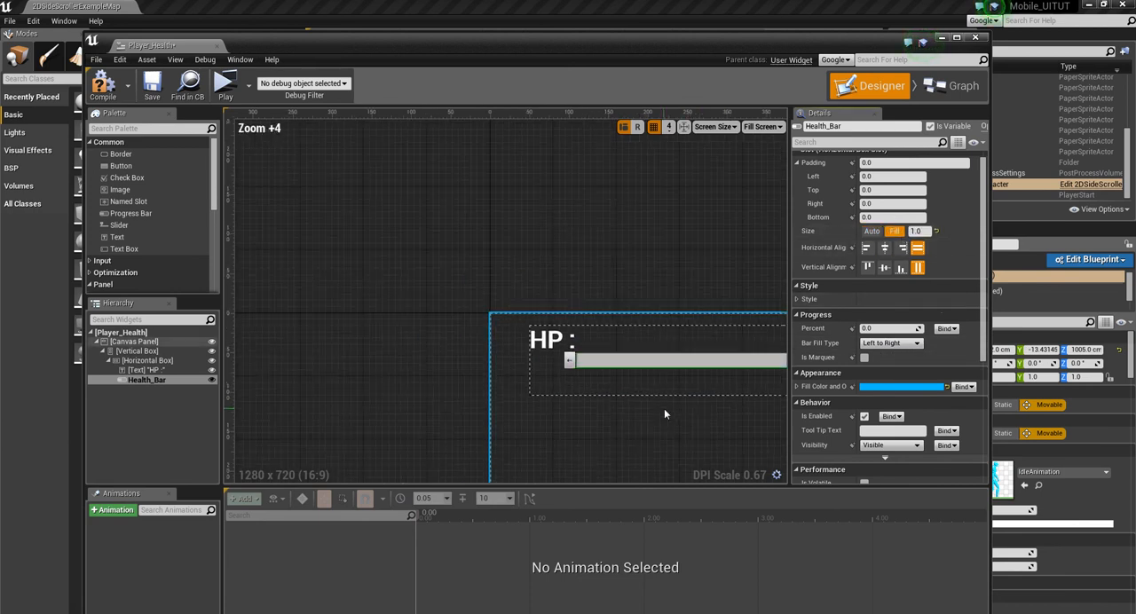
scroll(664, 408, "up", 5)
right_click_drag(717, 419, 540, 424)
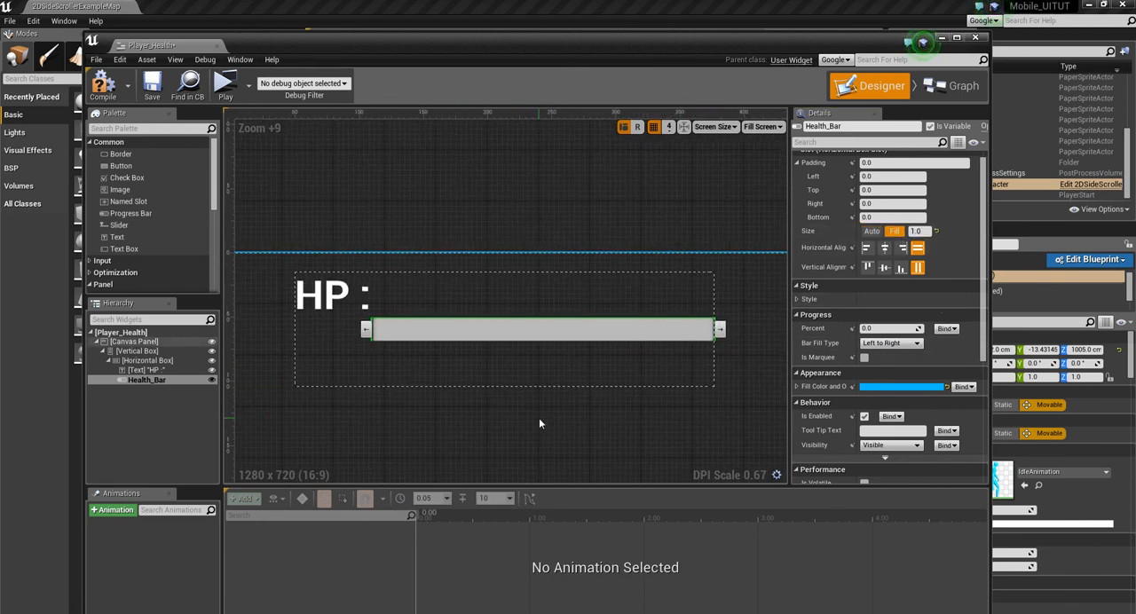
Center the "HP :" text vertically in its slot, keeping its size on Auto
left_click(335, 300)
left_click(885, 248)
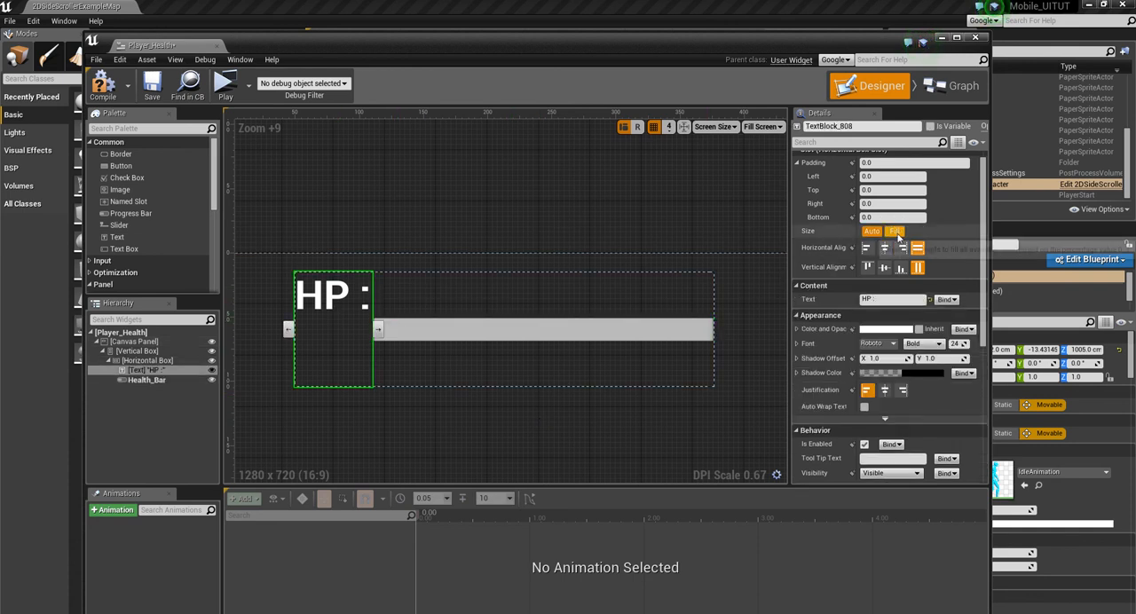
left_click(894, 232)
left_click(872, 232)
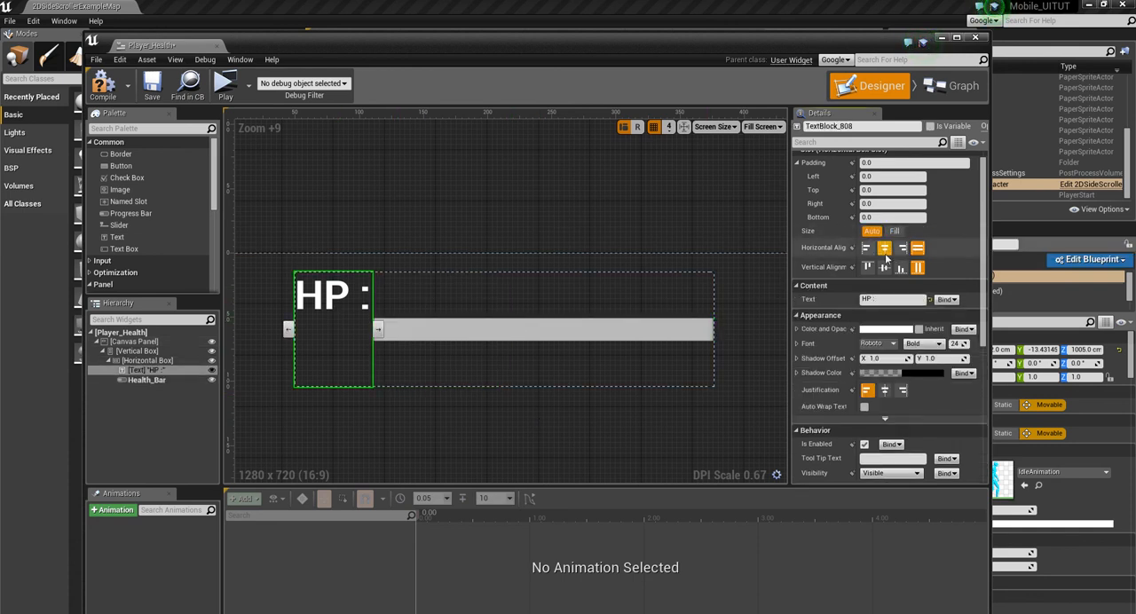
left_click(884, 268)
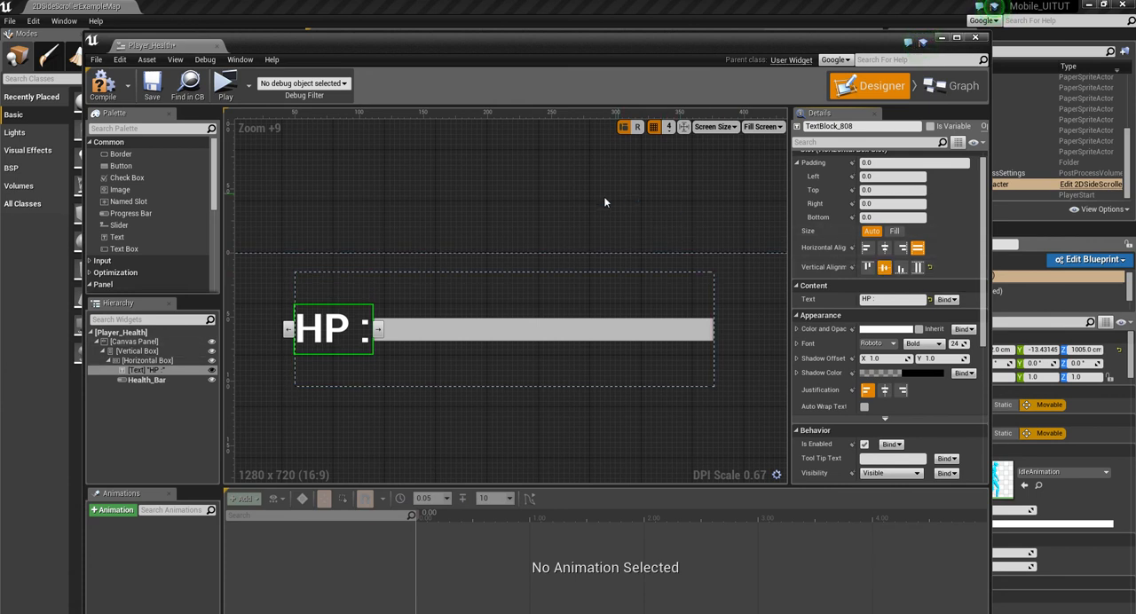
left_click(490, 333)
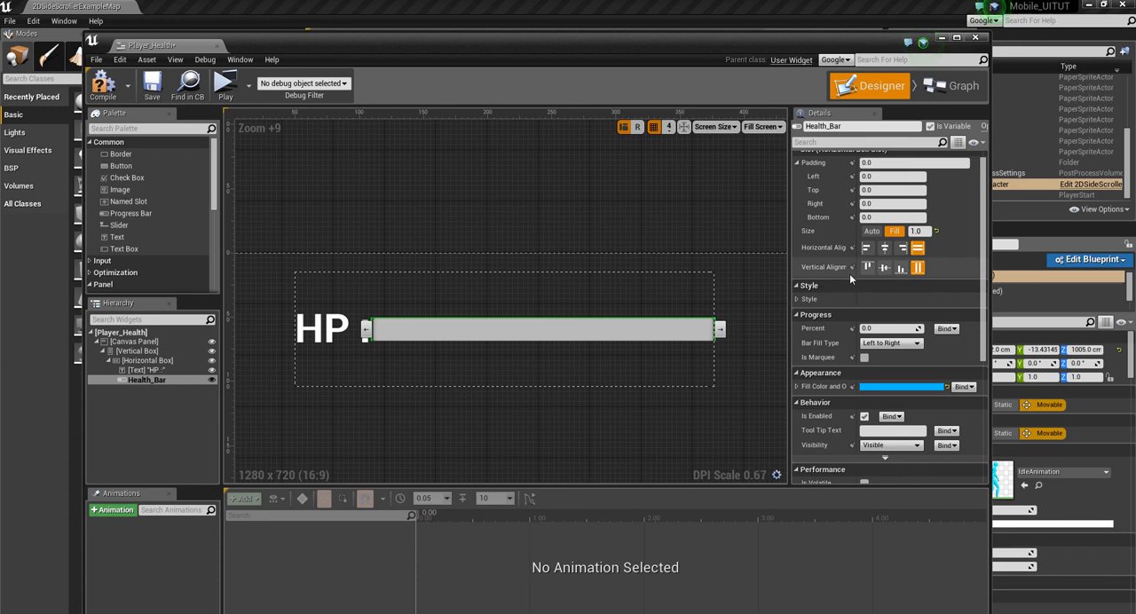
left_click(681, 226)
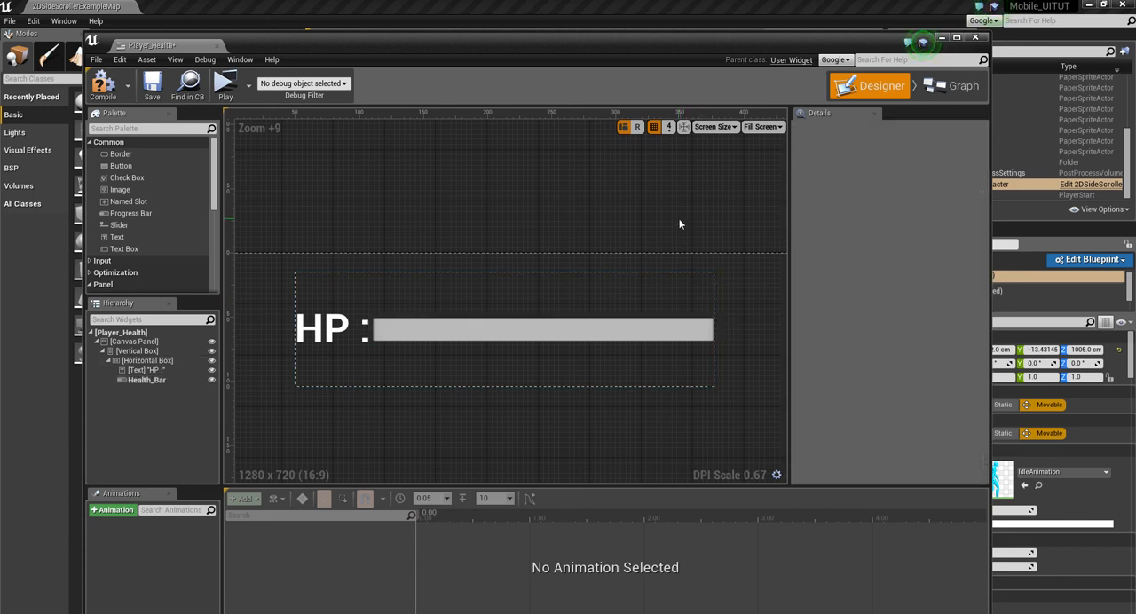
Change Health_Bar's fill color to red with R 1.0, G 0 and B 0
left_click(526, 341)
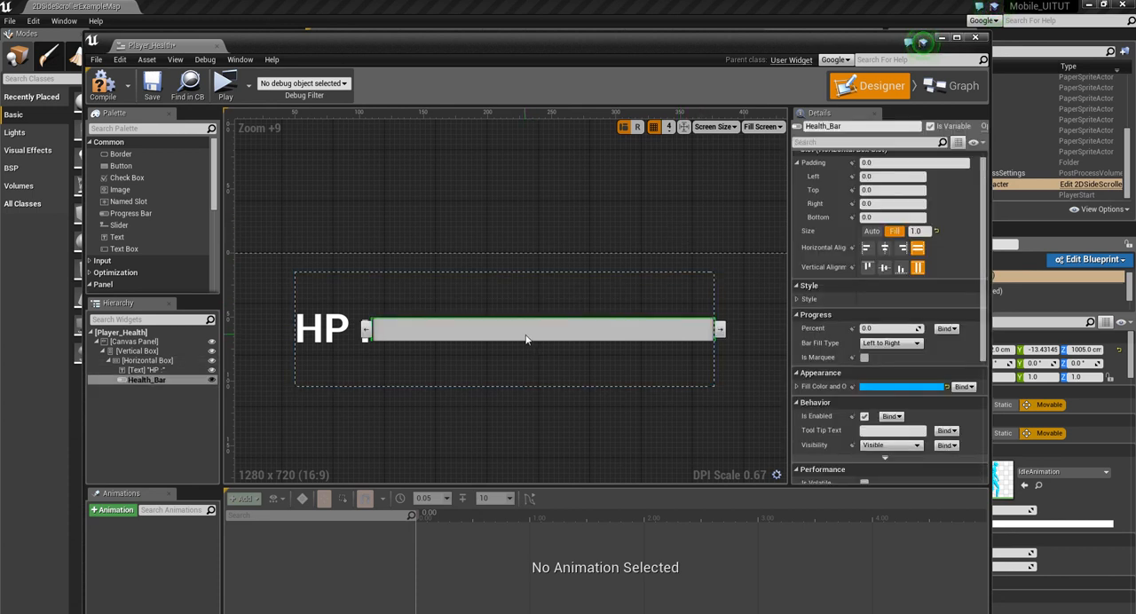
left_click(901, 387)
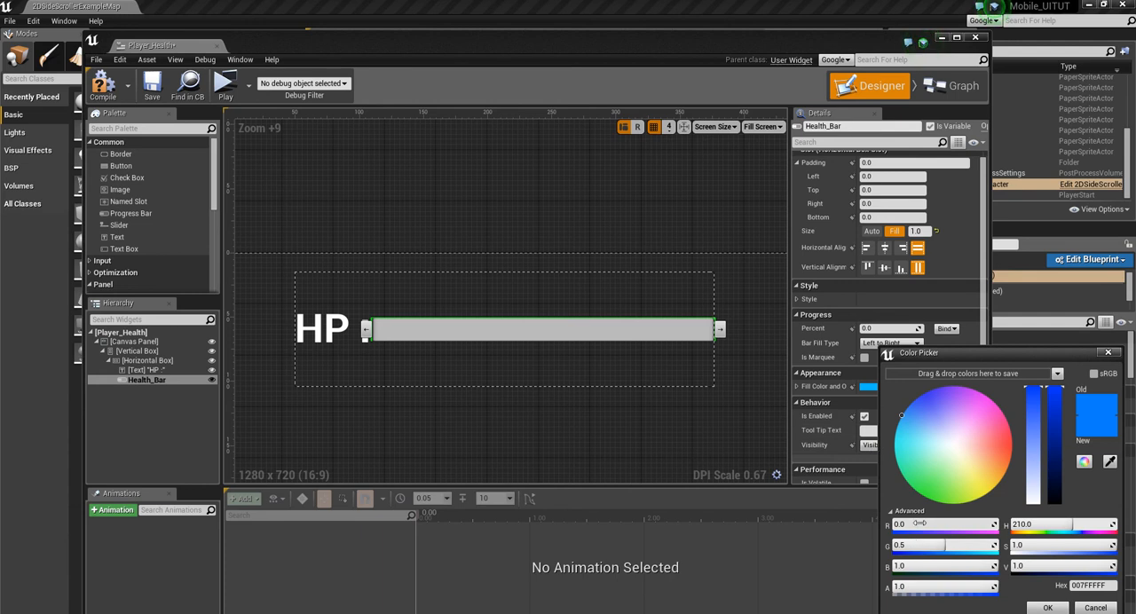
key("Tab")
type("0")
key("Tab")
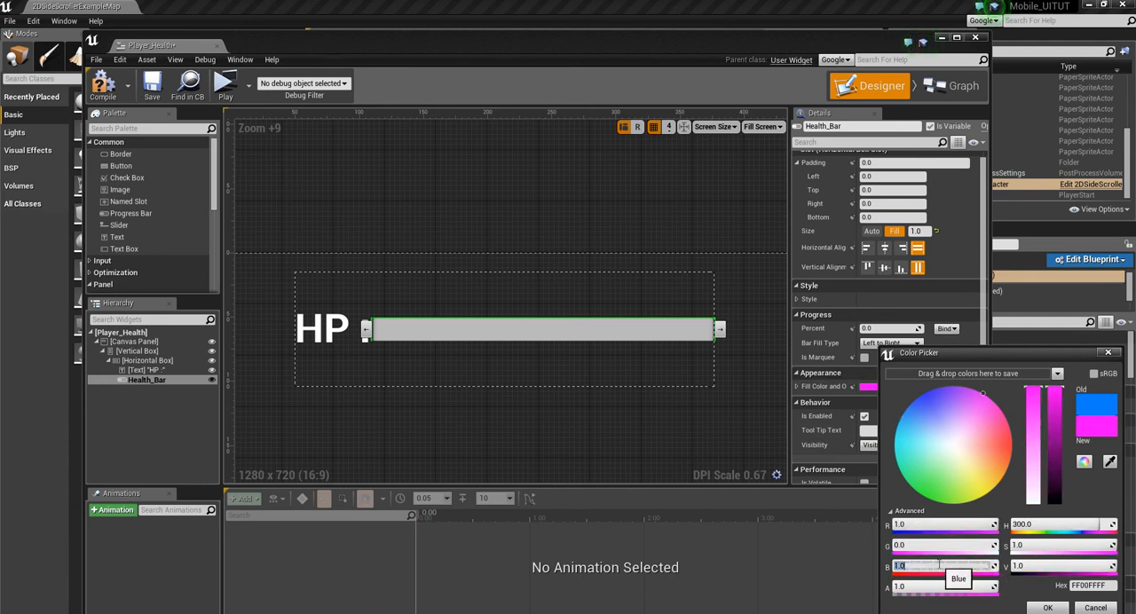
type("0")
key("Tab")
left_click(1043, 608)
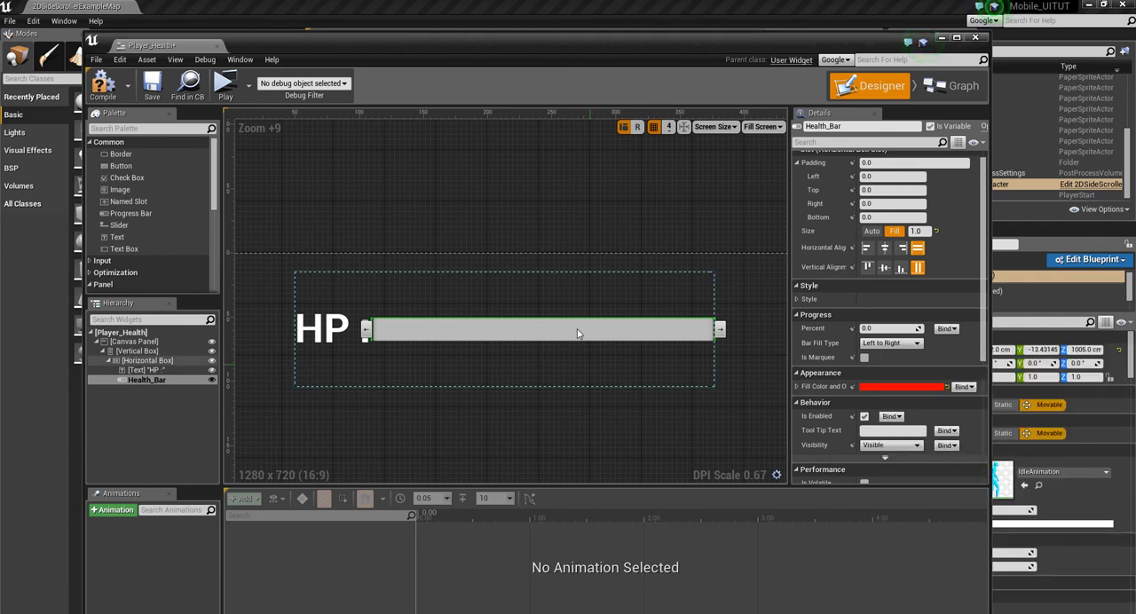
Compile and save the Player_Health widget
left_click(444, 212)
left_click(100, 86)
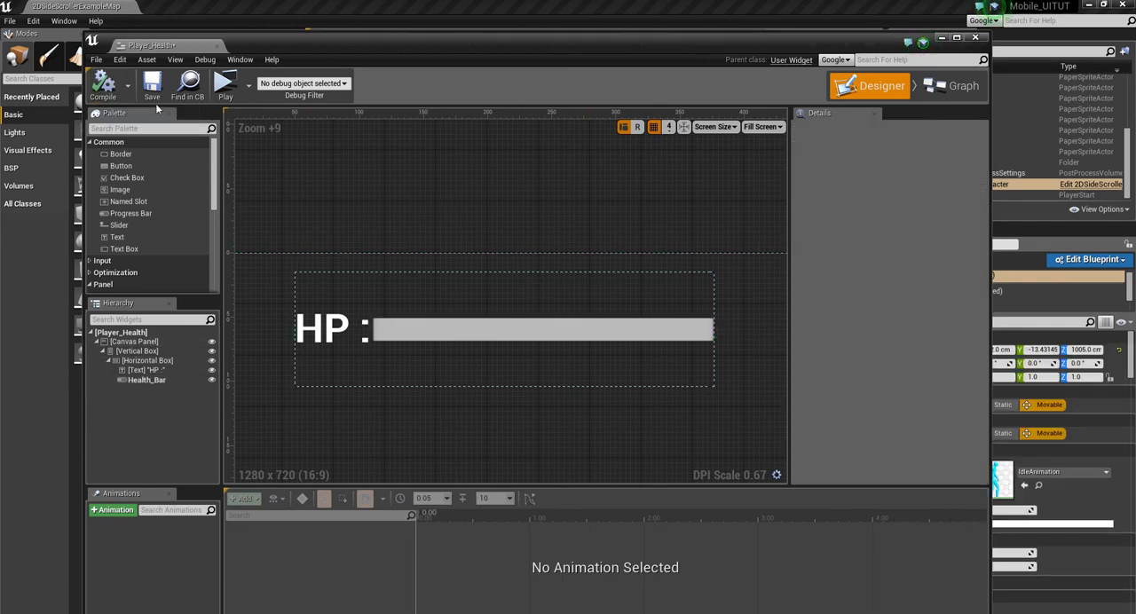
left_click(151, 85)
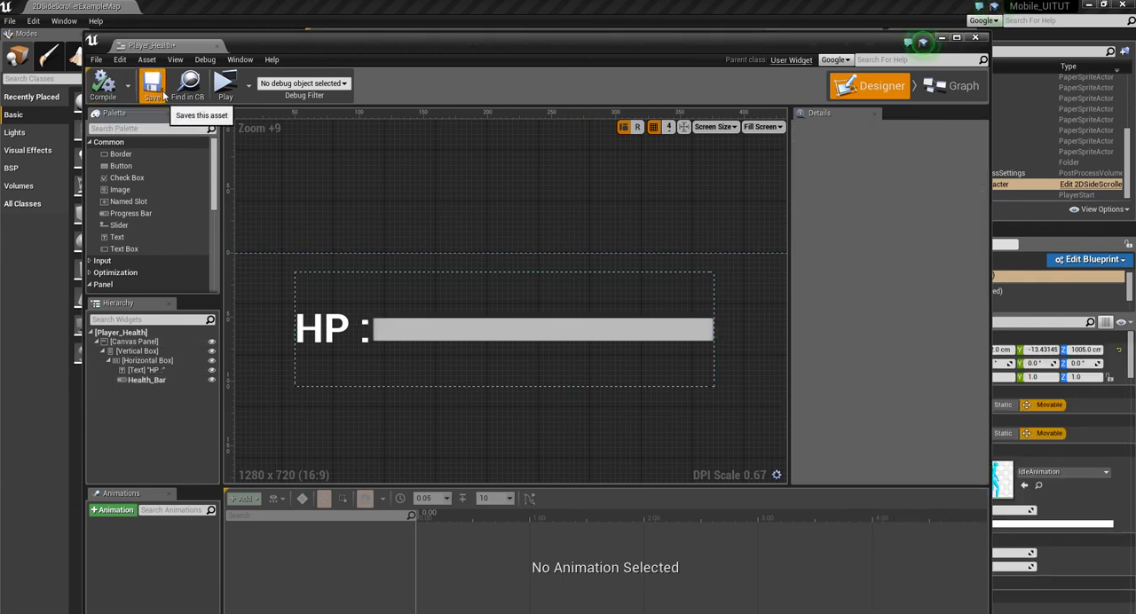
Rename the vertical box in the widget hierarchy to Health_Box
left_click(113, 334)
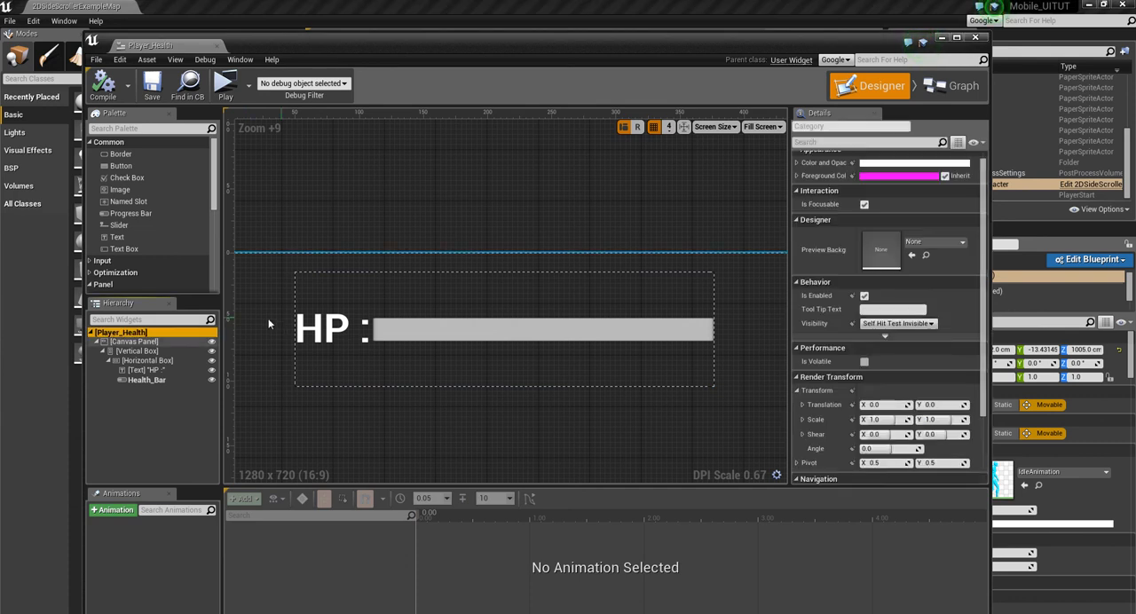
left_click(142, 351)
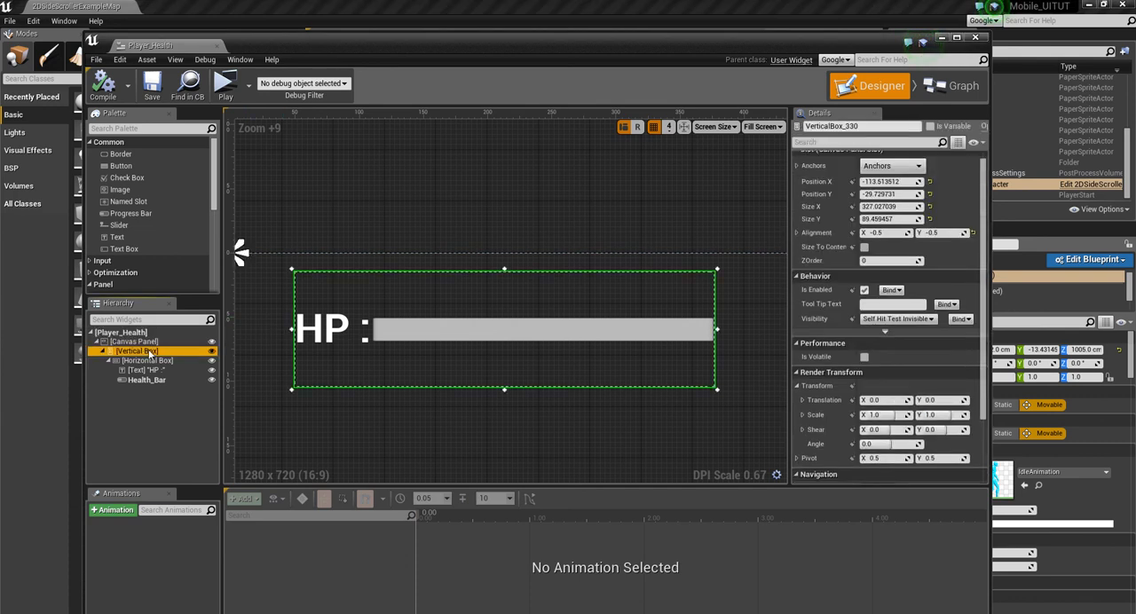
left_click(843, 126)
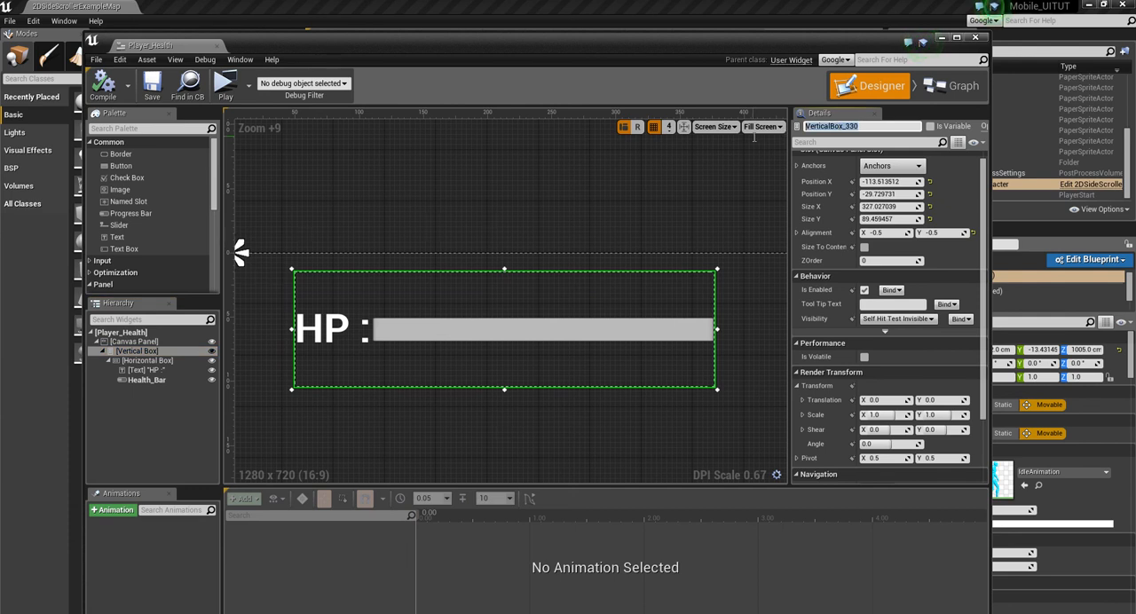
type("Health_Box")
key("Return")
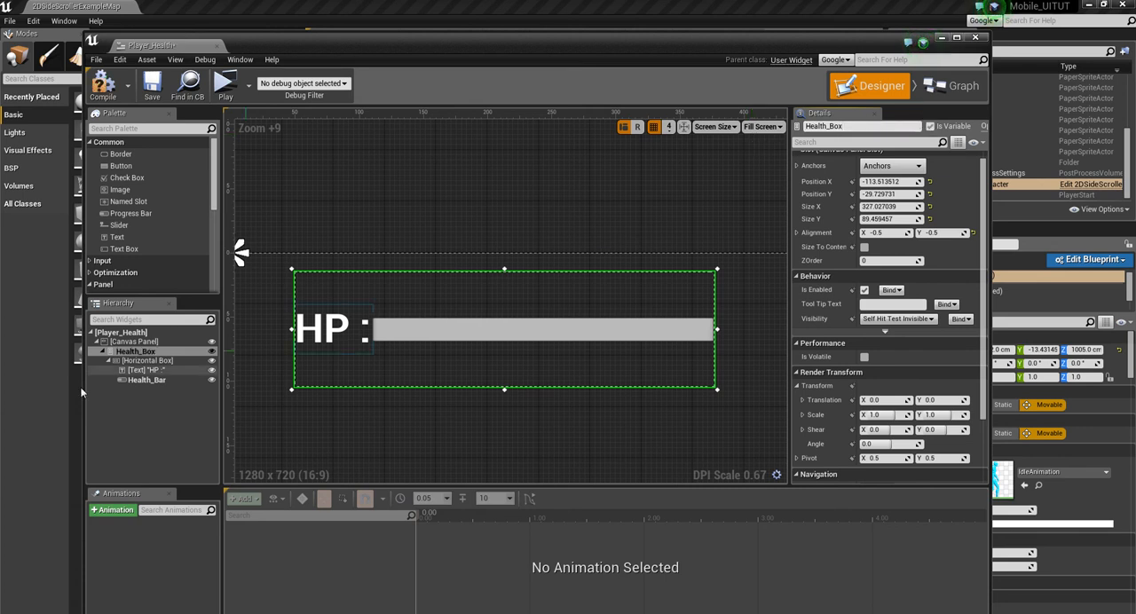
Switch the Player_Health widget to its event graph, then compile and save the renamed layout
left_click(146, 379)
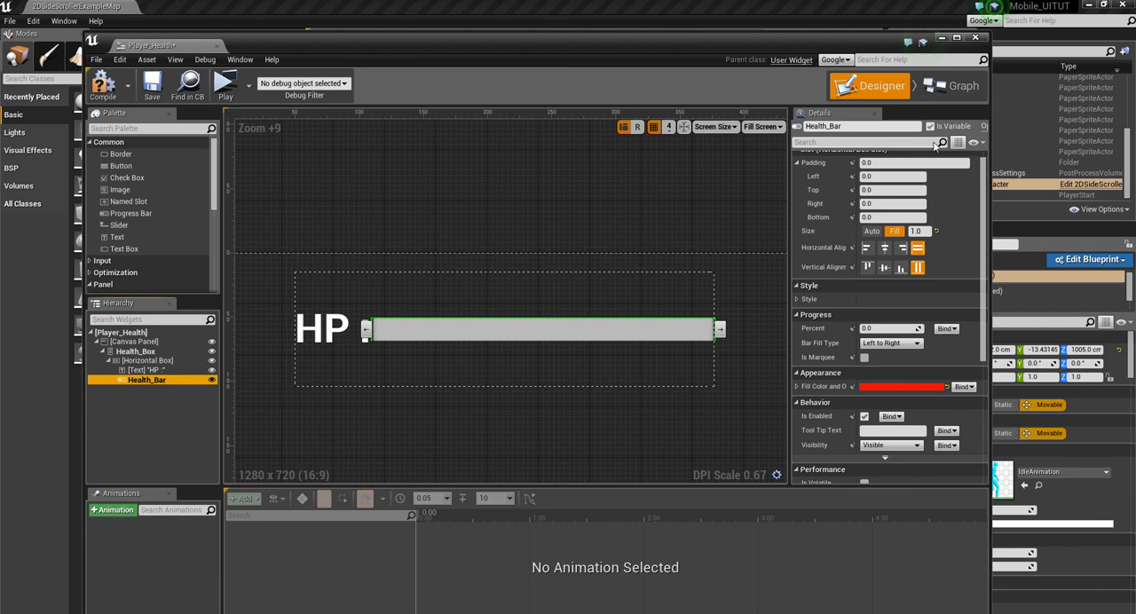
left_click(463, 211)
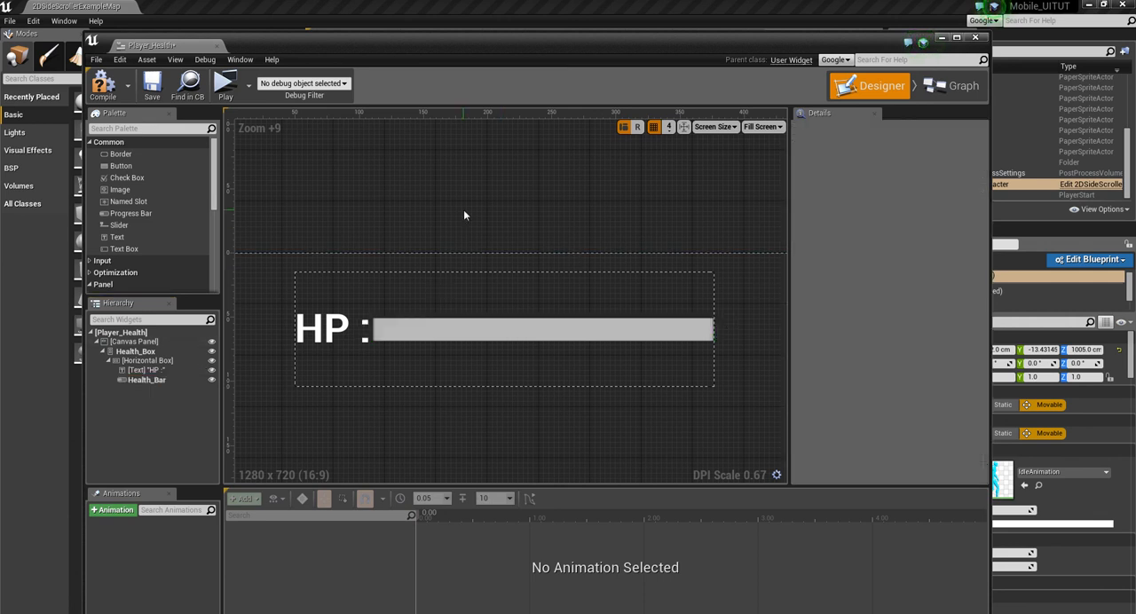
left_click(471, 331)
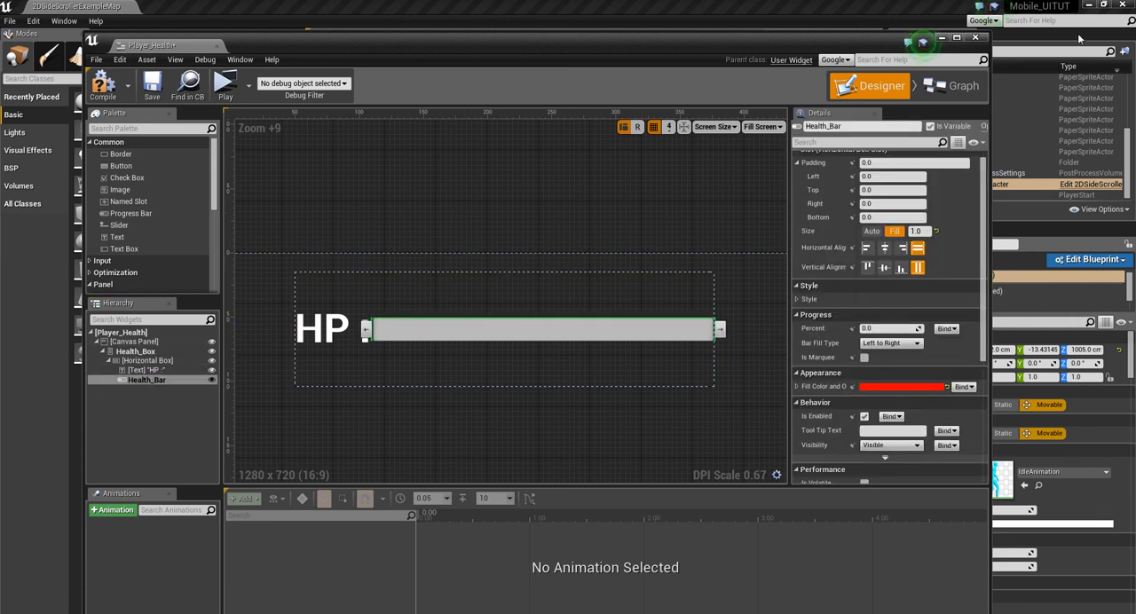
left_click(958, 85)
right_click_drag(504, 293, 353, 311)
left_click(435, 273)
right_click_drag(455, 306, 503, 321)
left_click(626, 316)
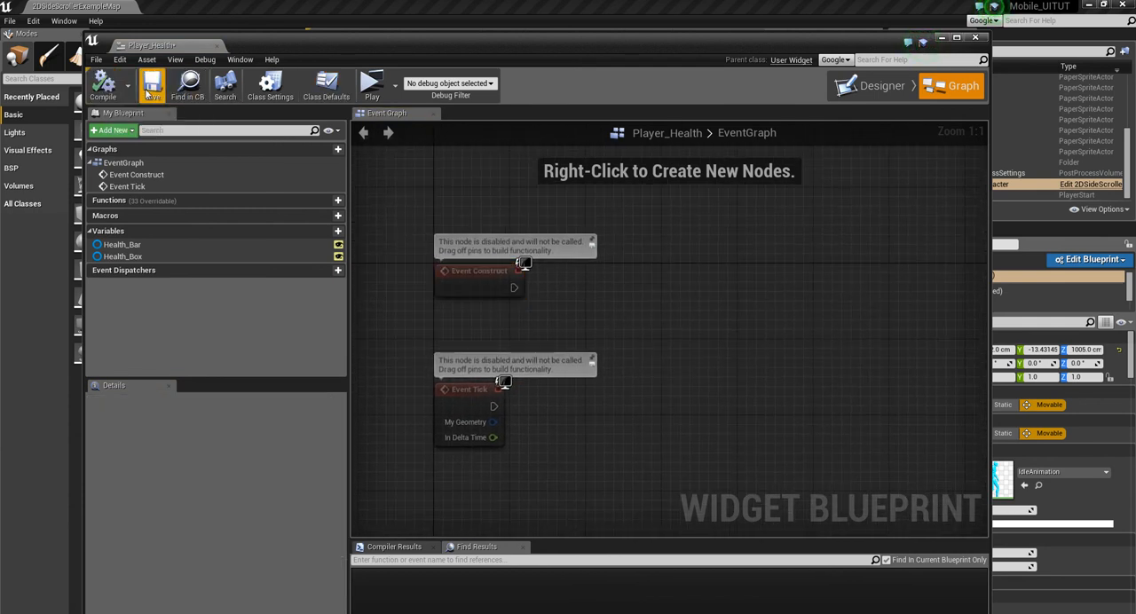
right_click_drag(613, 356, 607, 335)
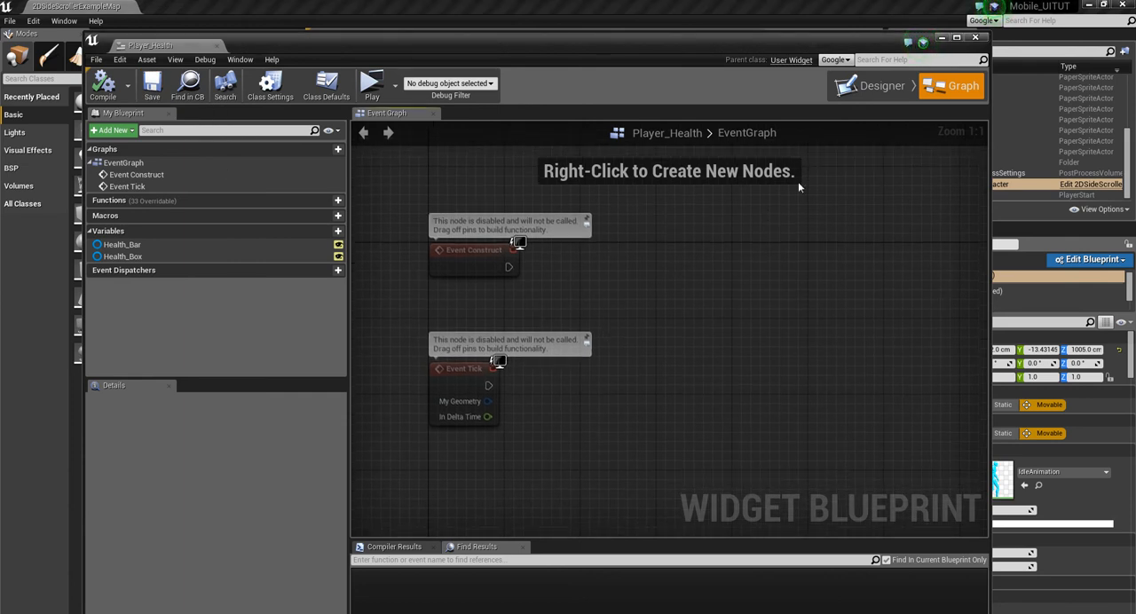
Open the 2DSideScrollerCharacter blueprint from the 2DSideScrollerBP Blueprints folder and inspect its Max Health and Health variables
left_click(943, 41)
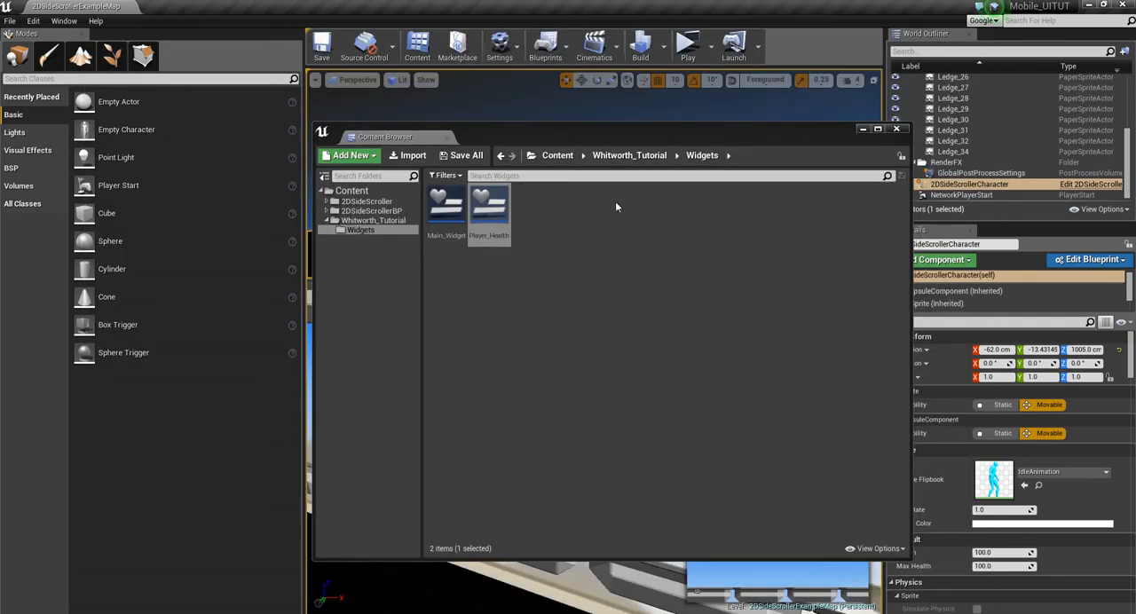
left_click(364, 211)
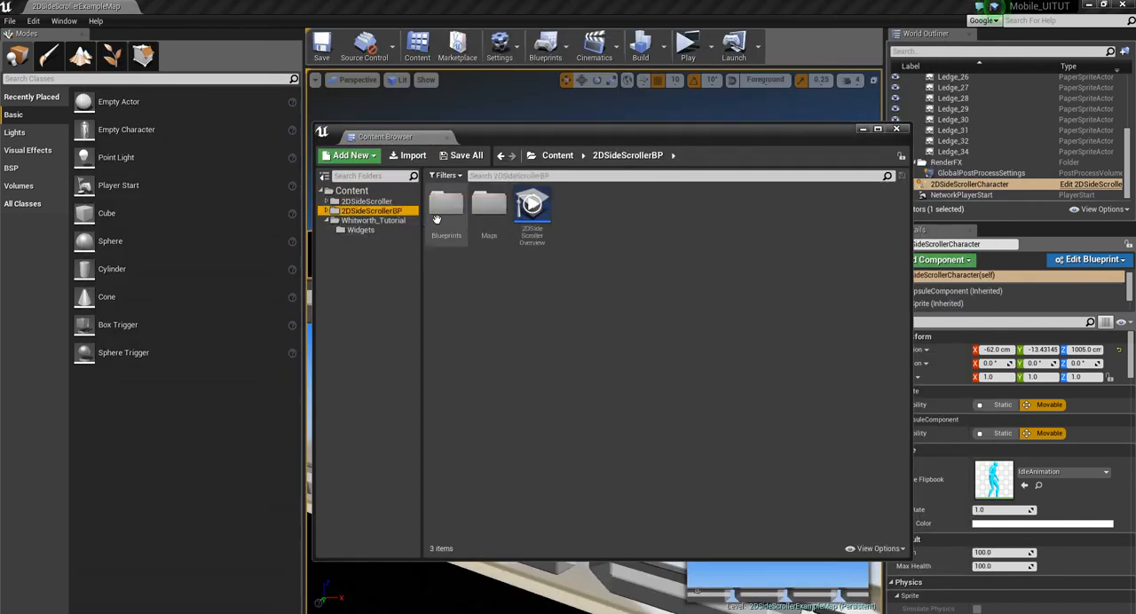
double_click(437, 219)
double_click(447, 213)
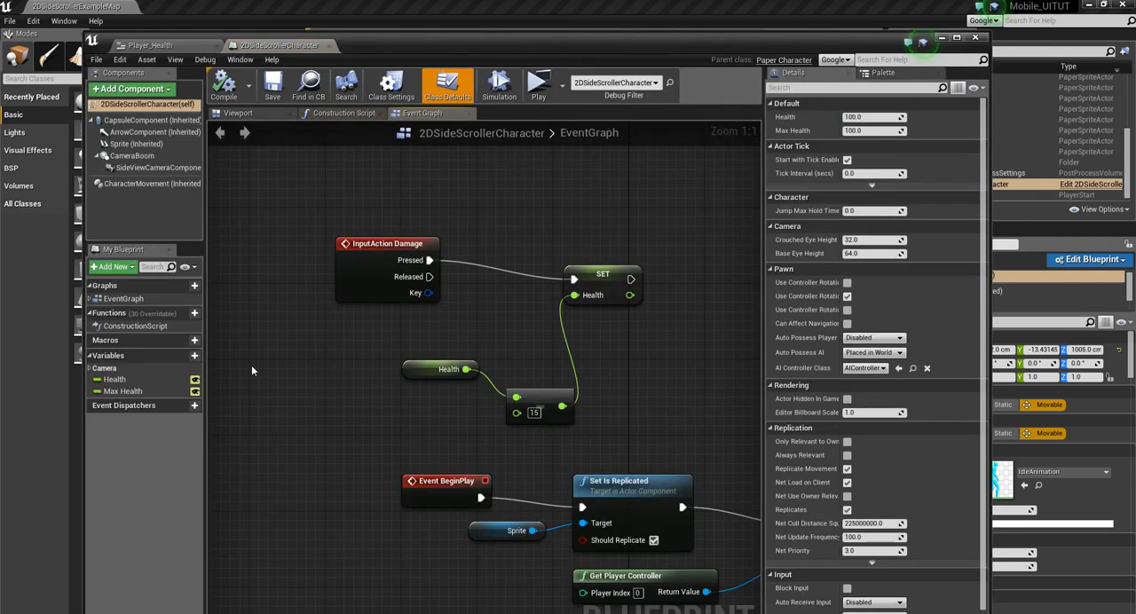
left_click(155, 392)
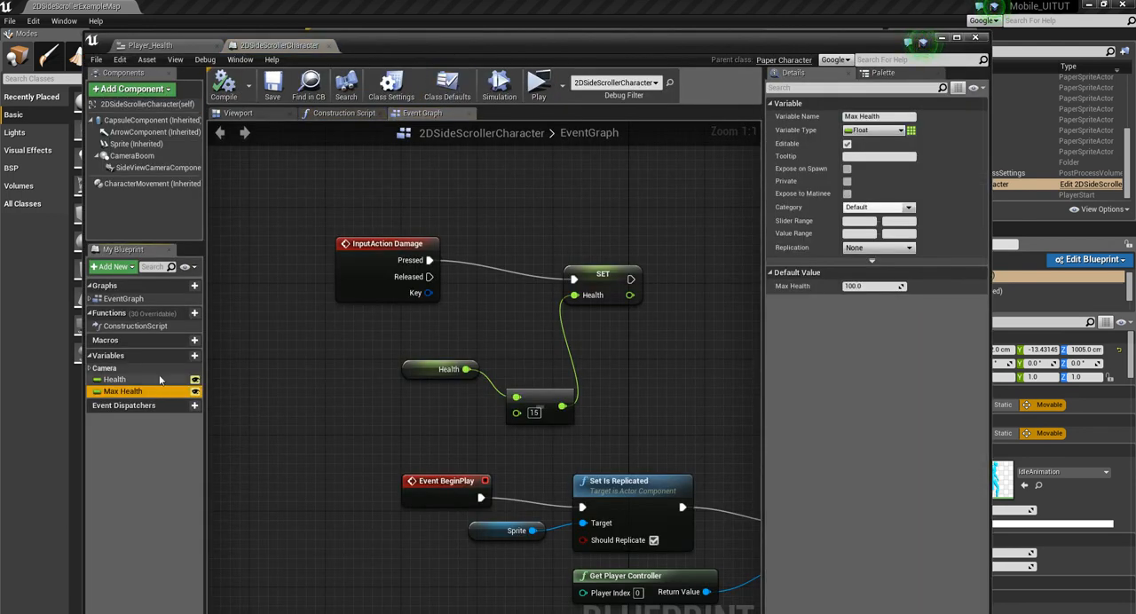
left_click(160, 380)
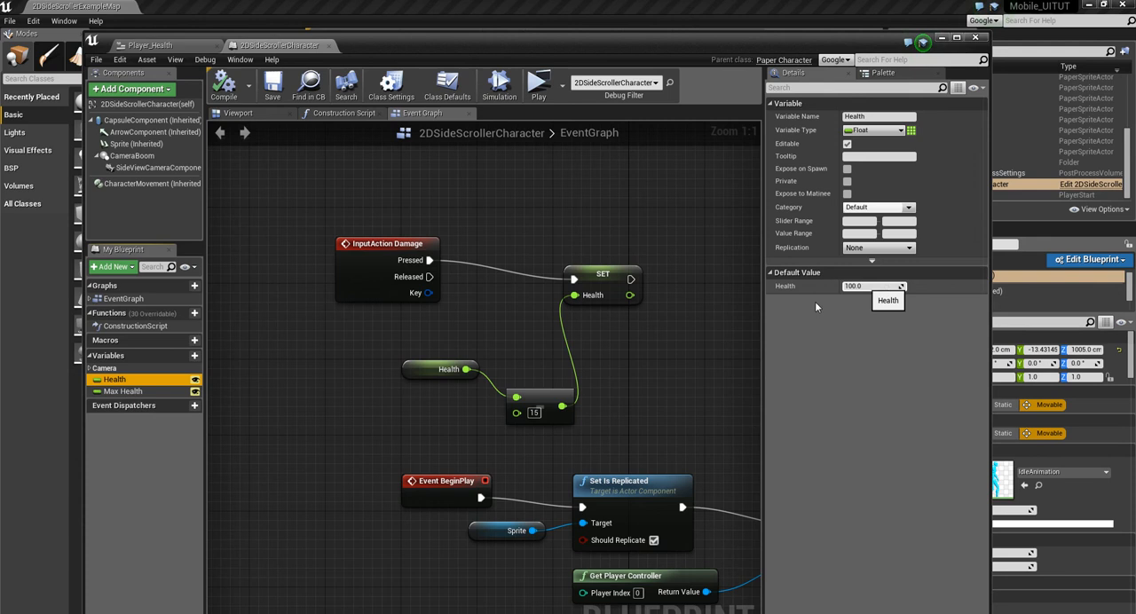
Inspect the default values of the character's Max Health and Health variables
left_click(147, 391)
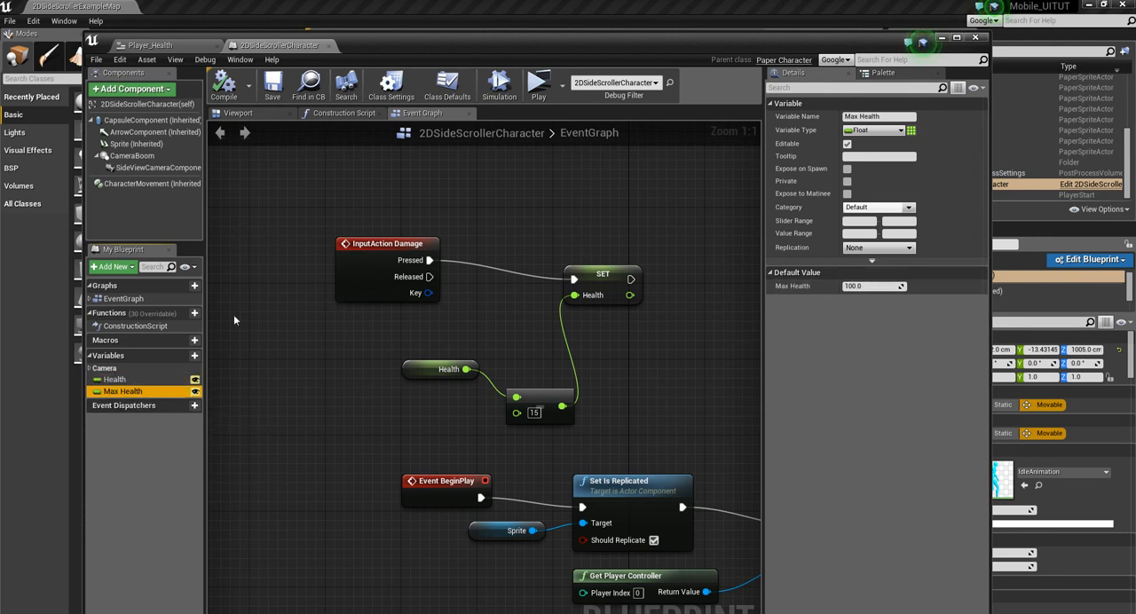
left_click(148, 382)
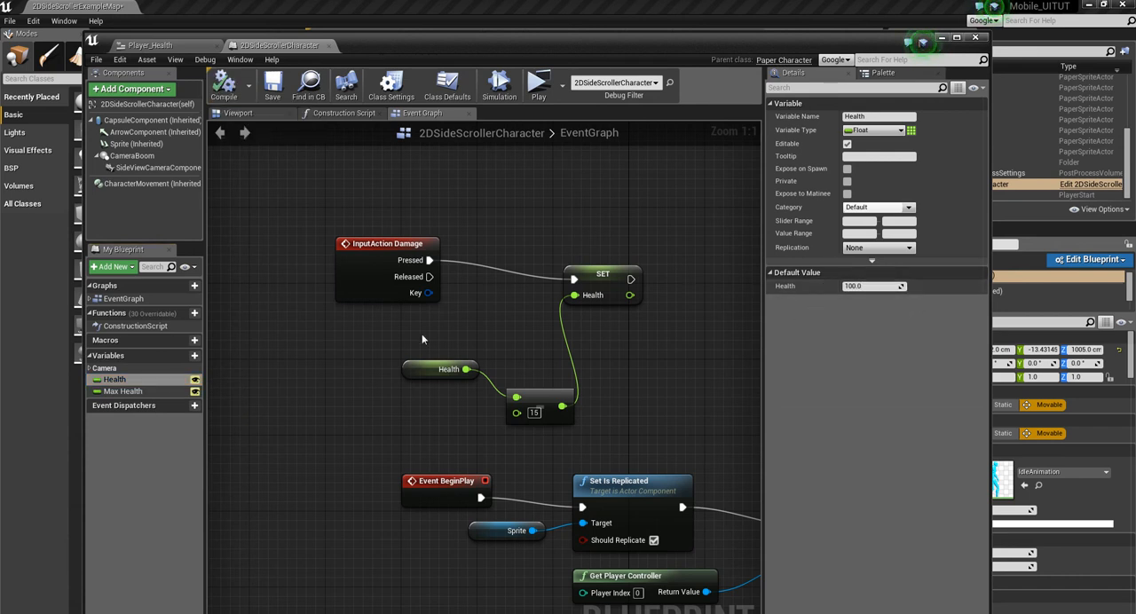
right_click_drag(422, 334, 358, 431)
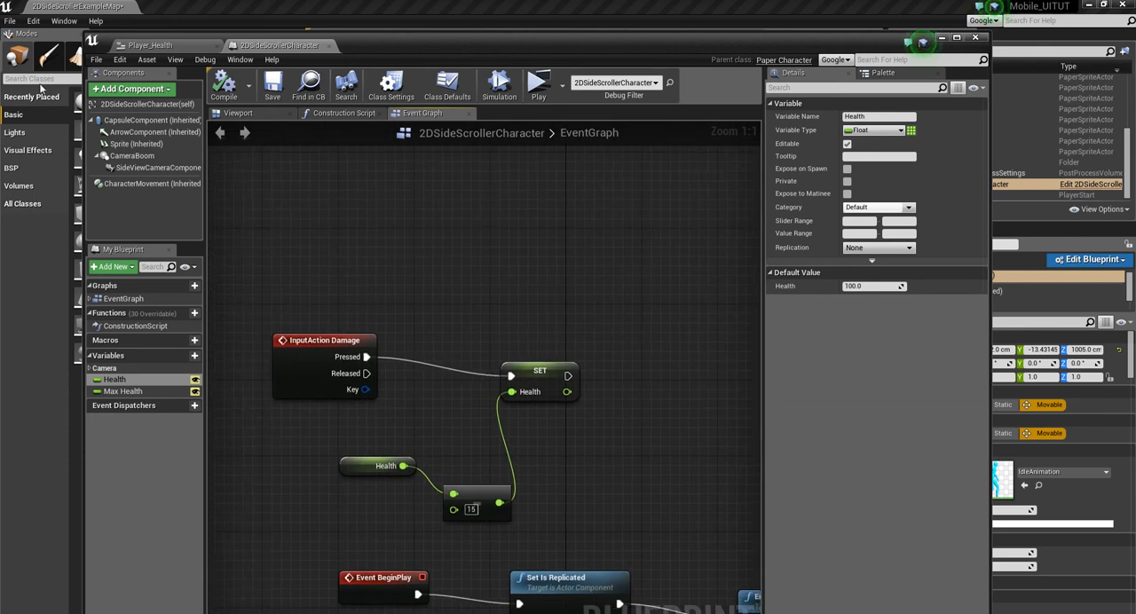
Open the project's Input settings and expand the Damage action mapping to examine its key binding
left_click(33, 22)
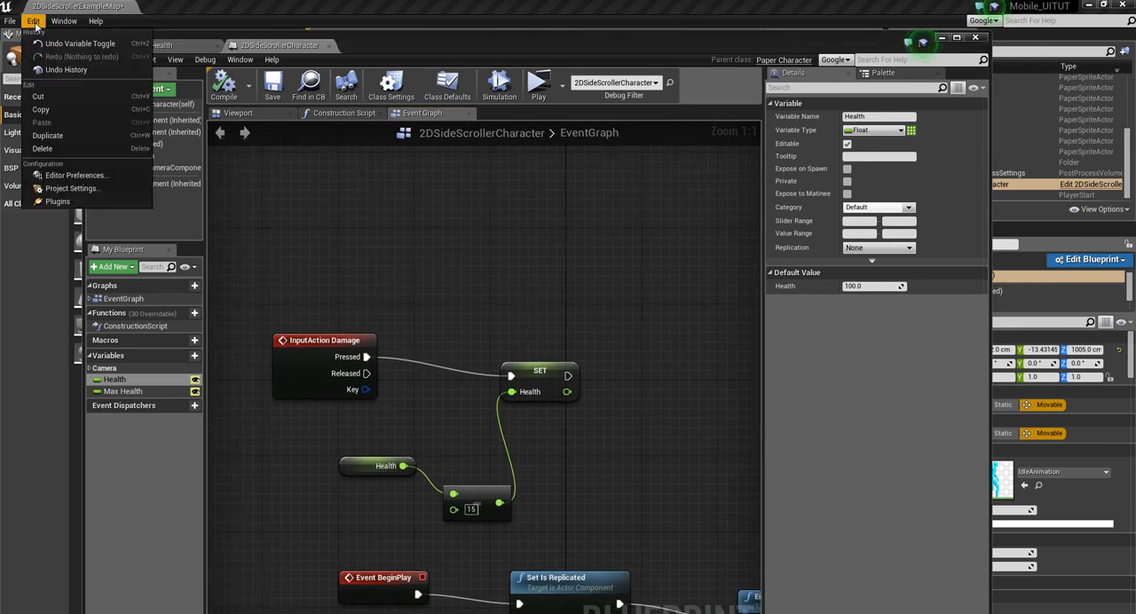
left_click(71, 188)
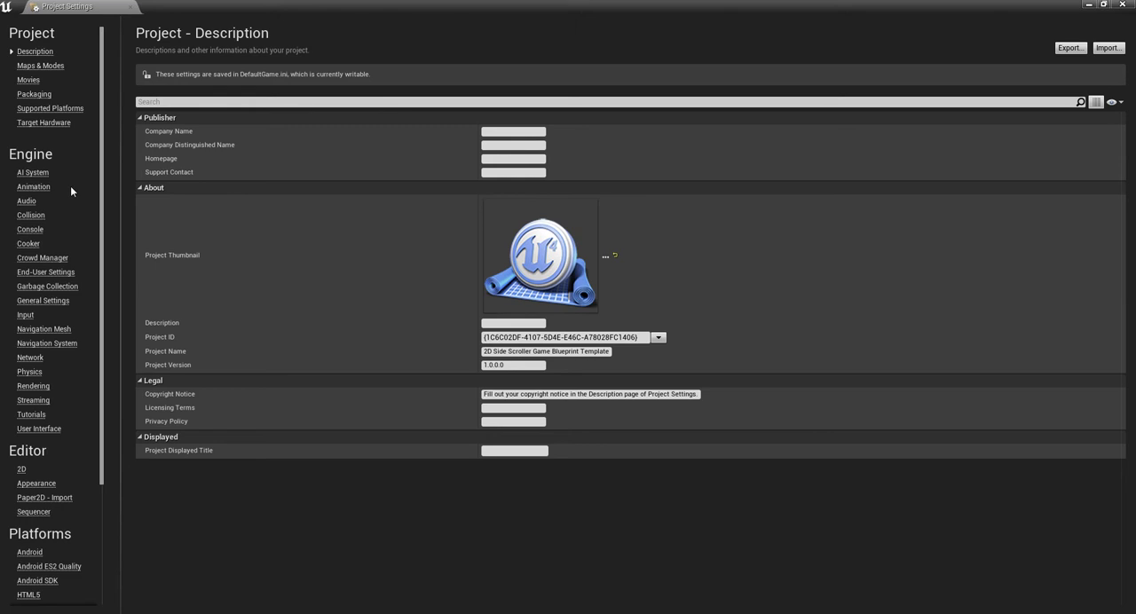
left_click(26, 315)
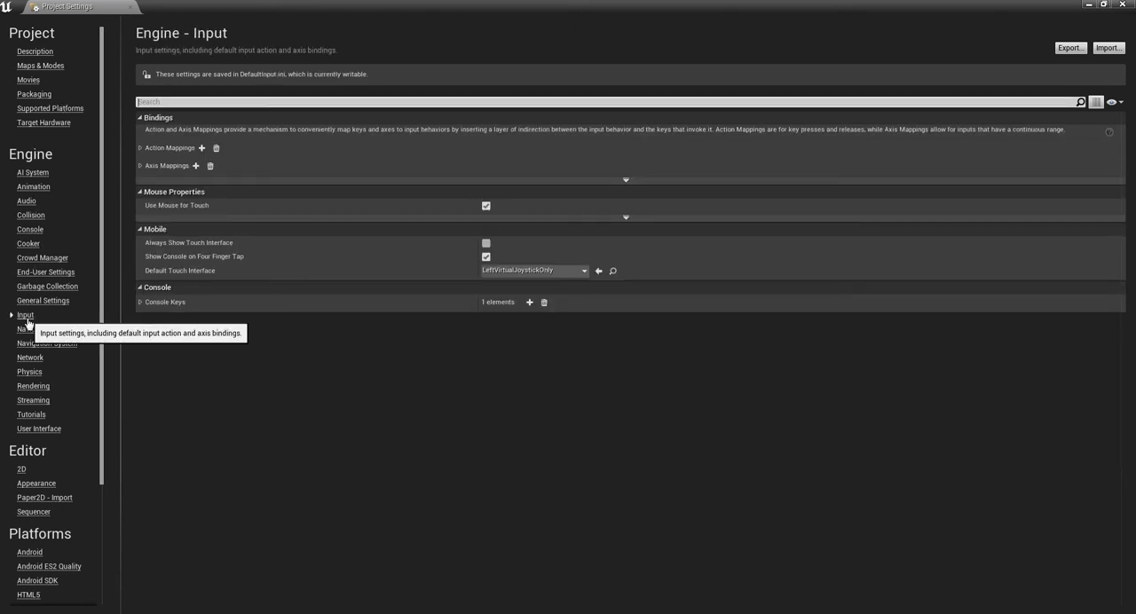
left_click(139, 147)
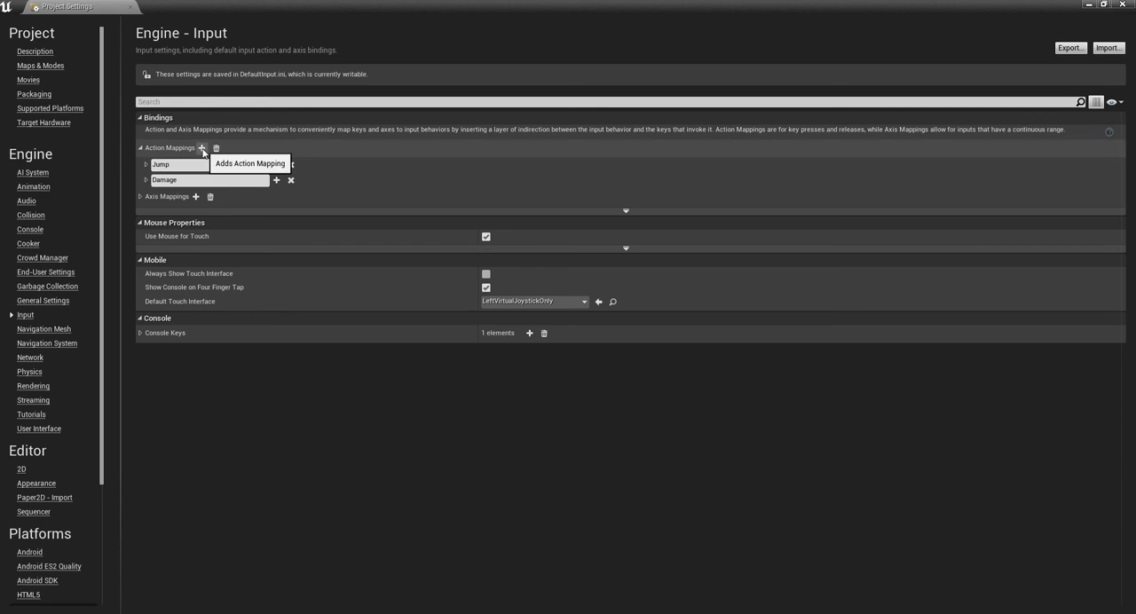
left_click(146, 181)
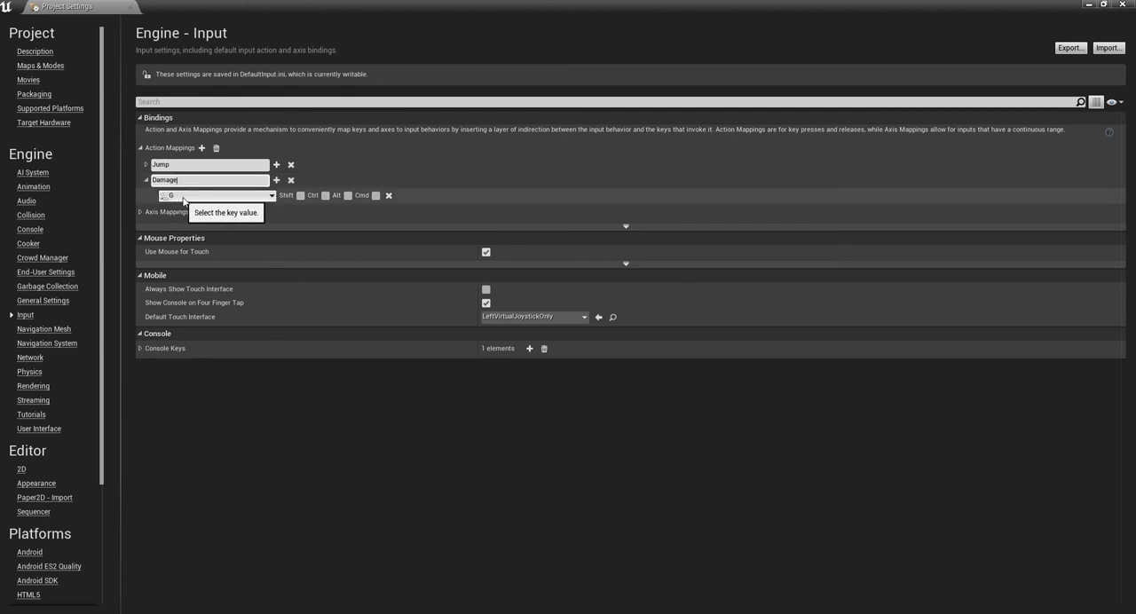
Look up G among the available keys for the Damage mapping, then close the project settings
left_click(184, 197)
type("G")
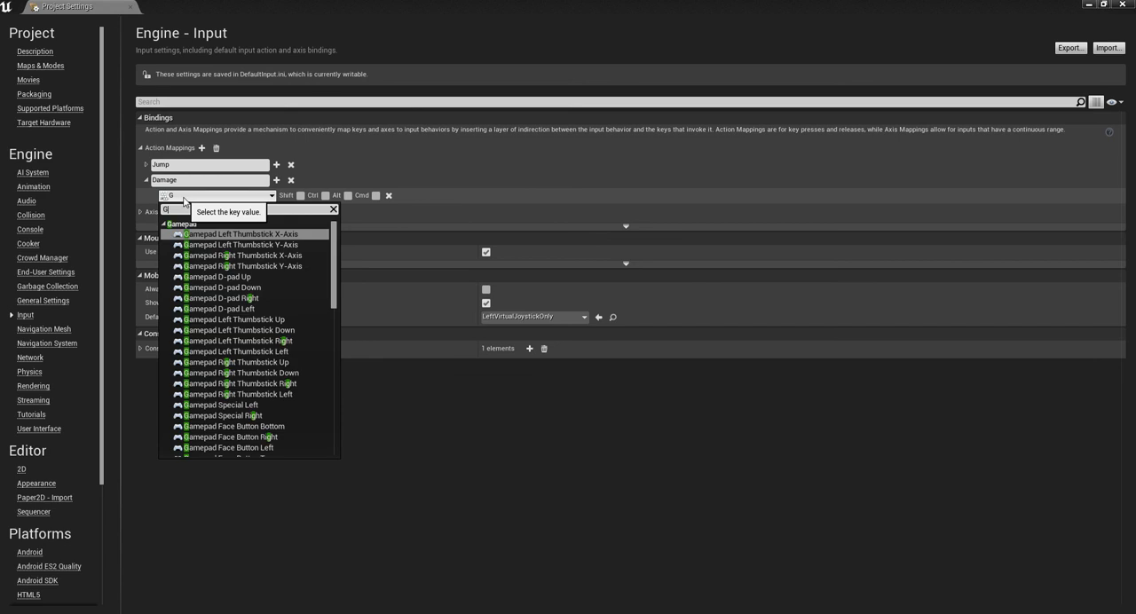
scroll(236, 327, "down", 15)
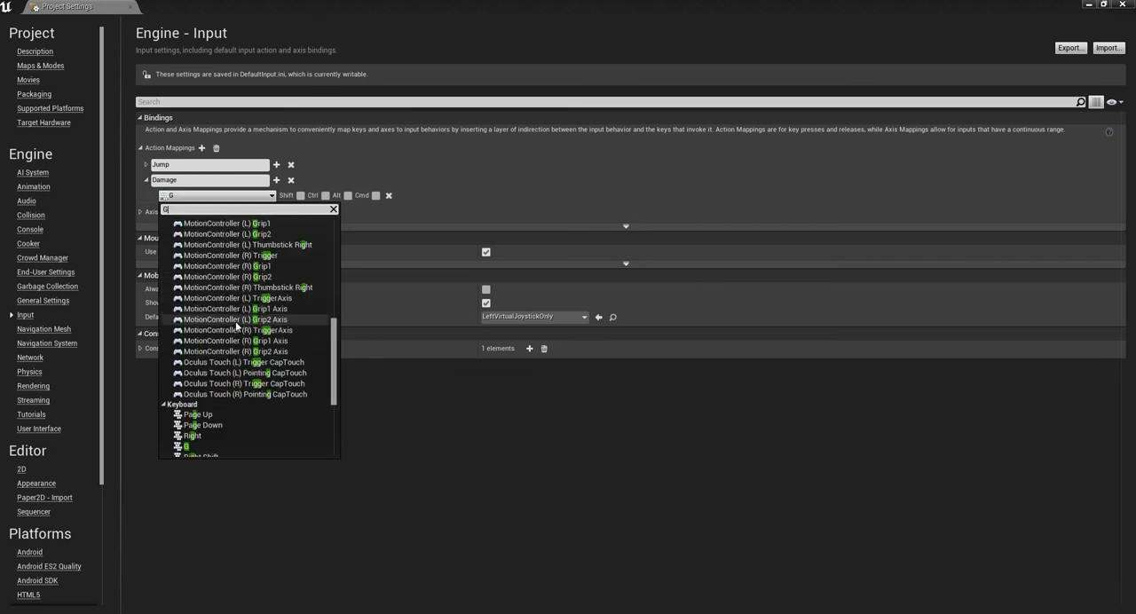
left_click(203, 351)
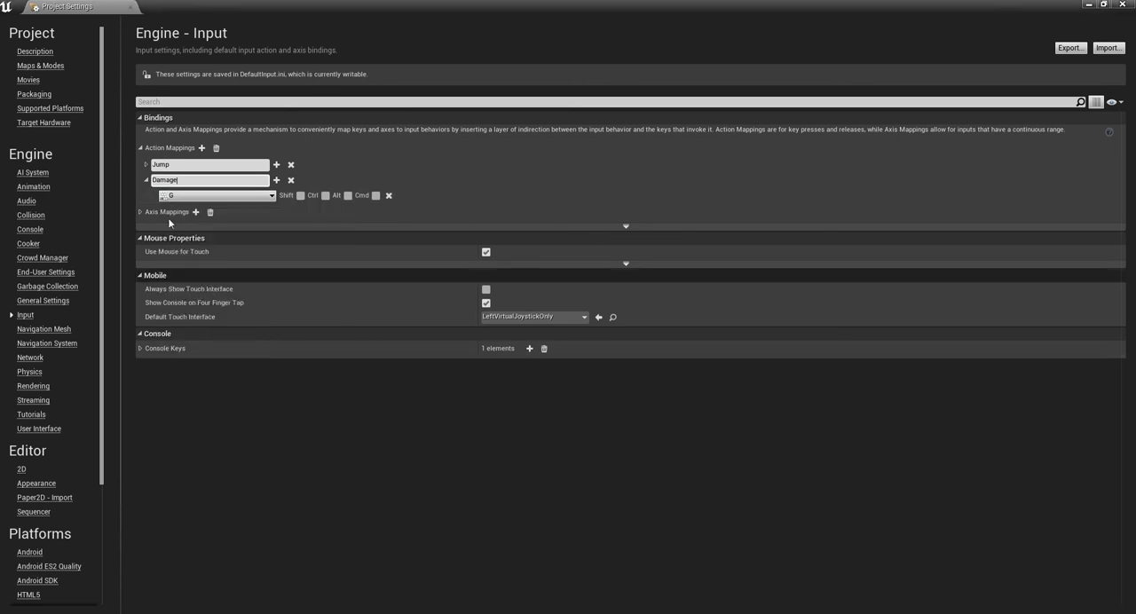
left_click(1124, 5)
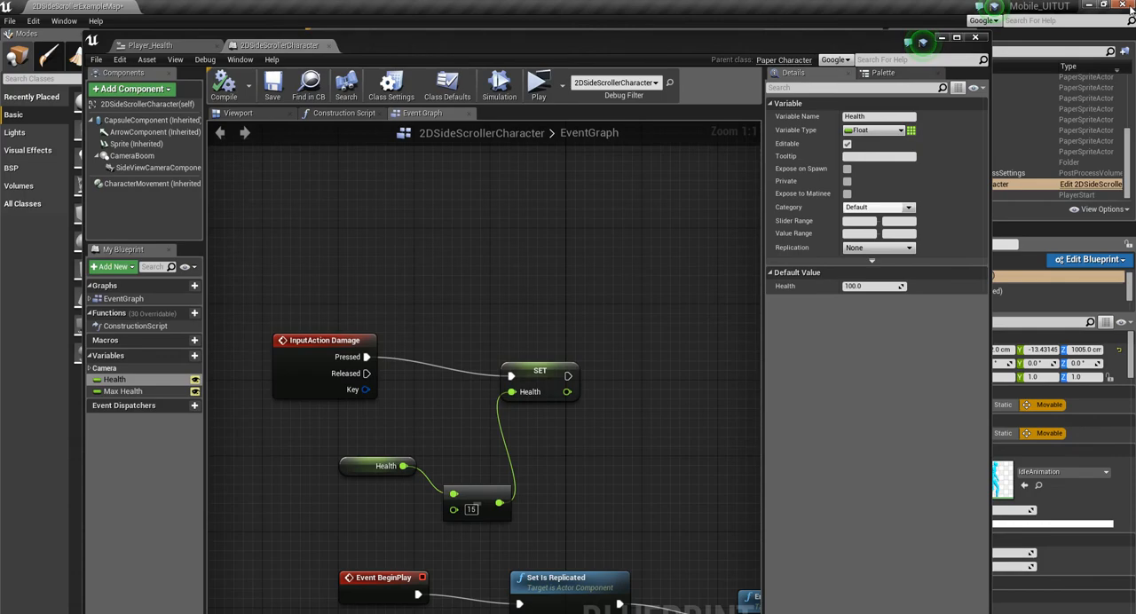
Try adding another InputAction Damage event to the character's event graph
right_click(349, 265)
type("input")
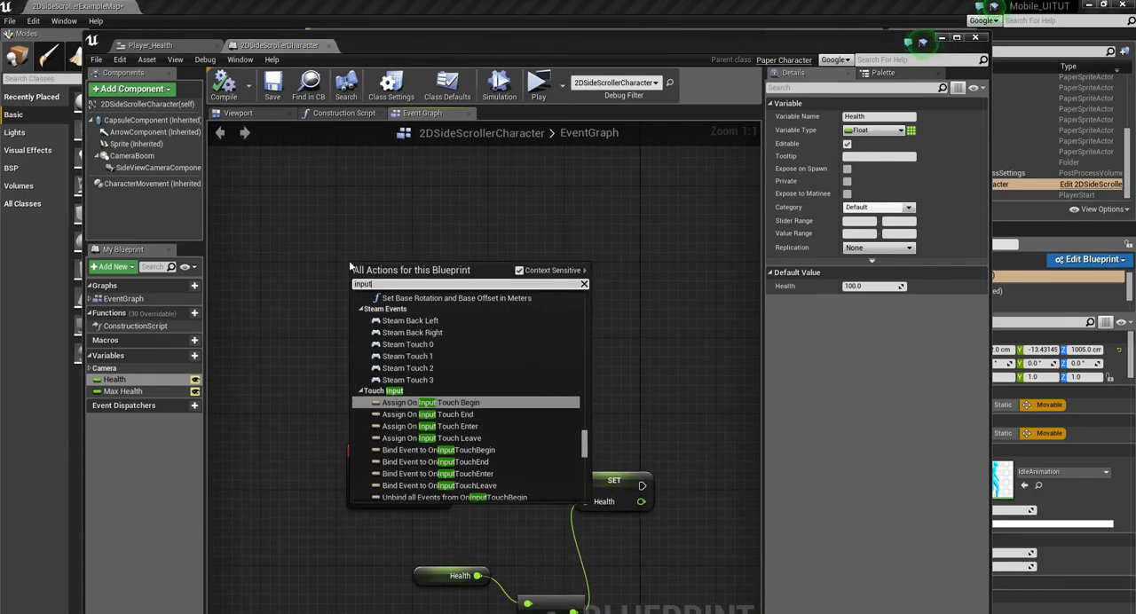
type(" damage")
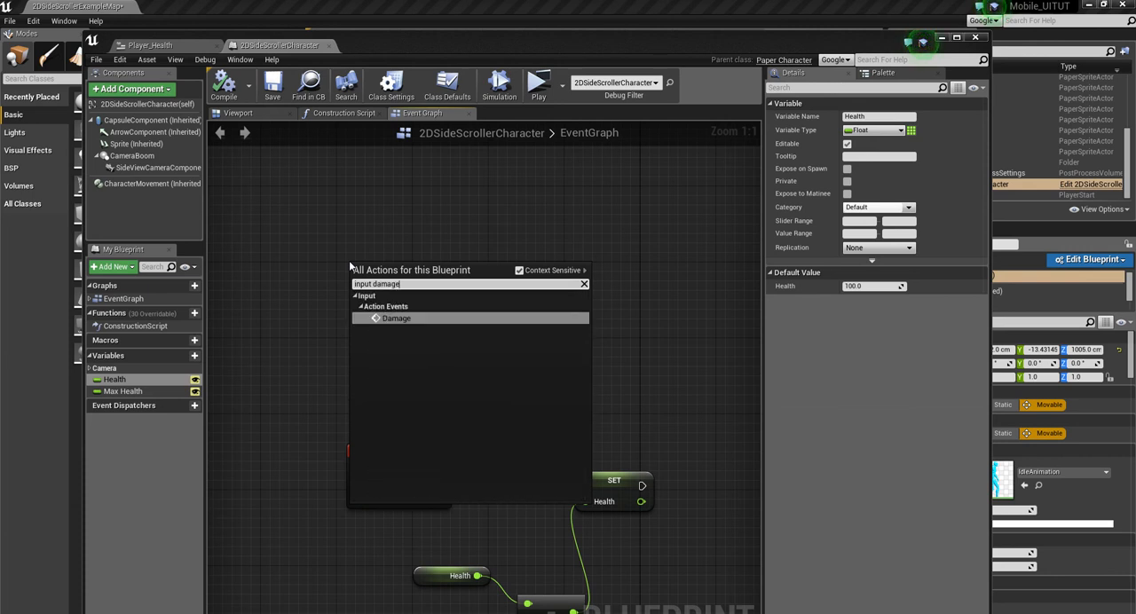
left_click(397, 322)
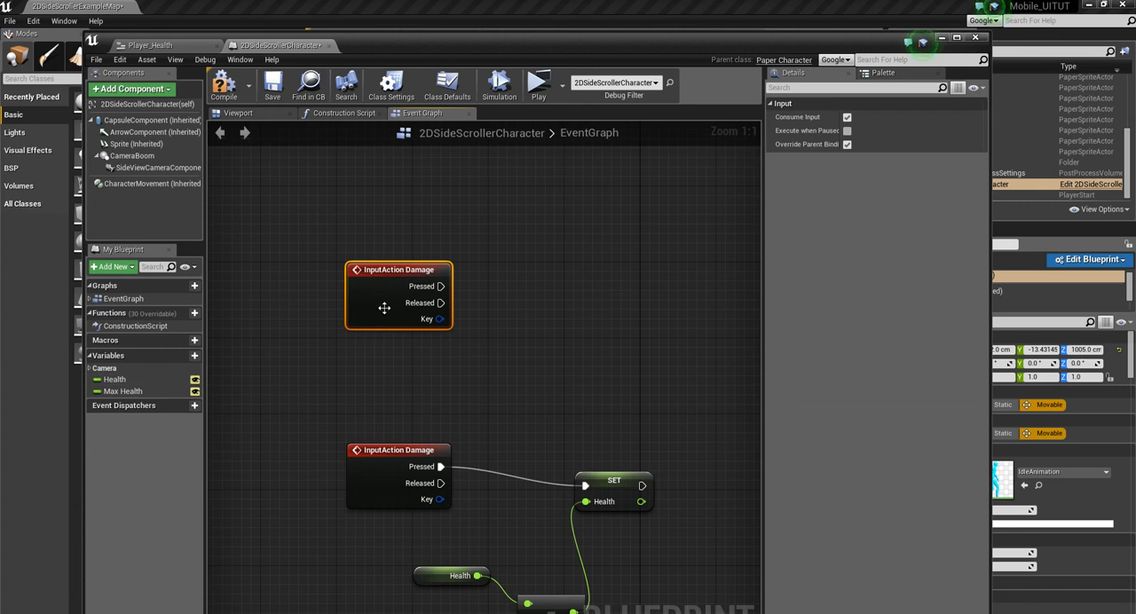
key("Delete")
Examine the damage logic from the InputAction Damage event through the Health getter, subtraction and SET Health nodes
right_click_drag(411, 378, 393, 296)
left_click(360, 370)
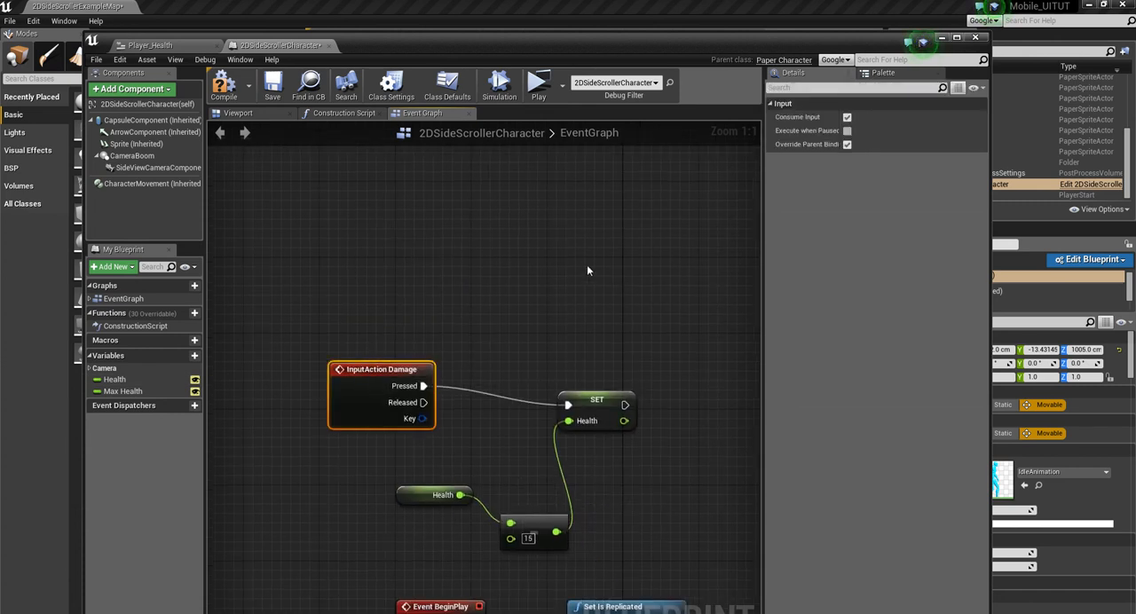
right_click_drag(586, 272, 506, 169)
left_click(487, 262)
left_click(504, 298)
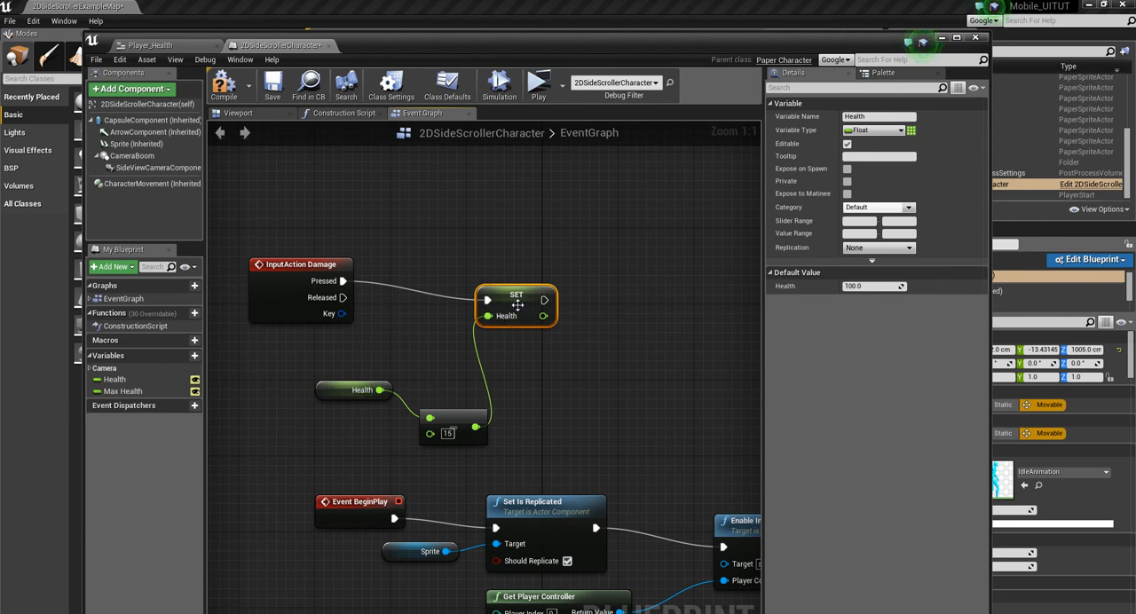
left_click(373, 367)
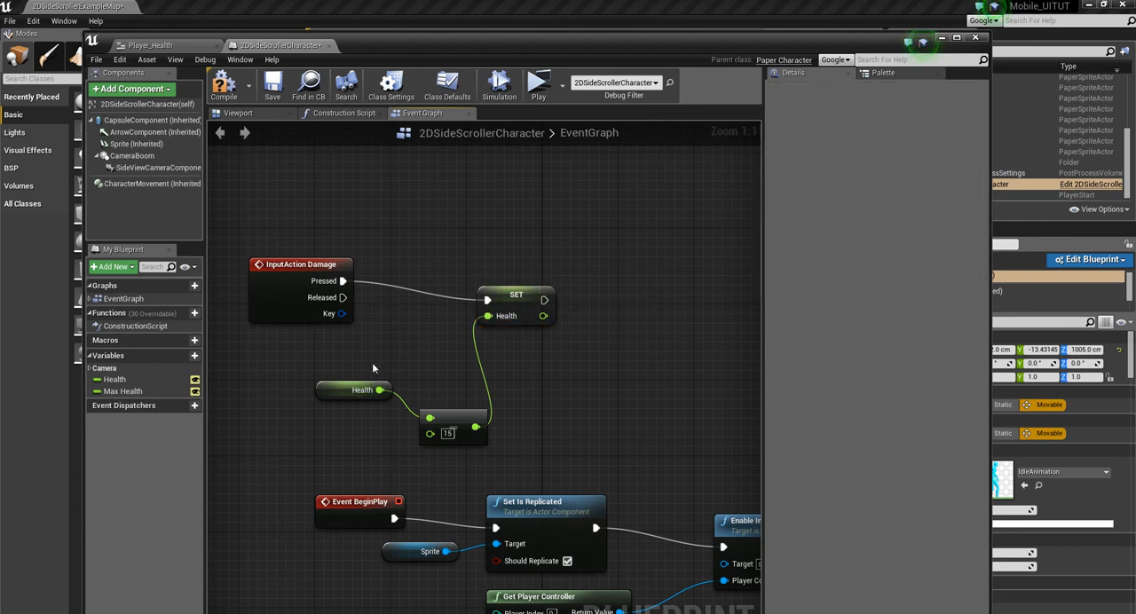
left_click(355, 391)
left_click(452, 429)
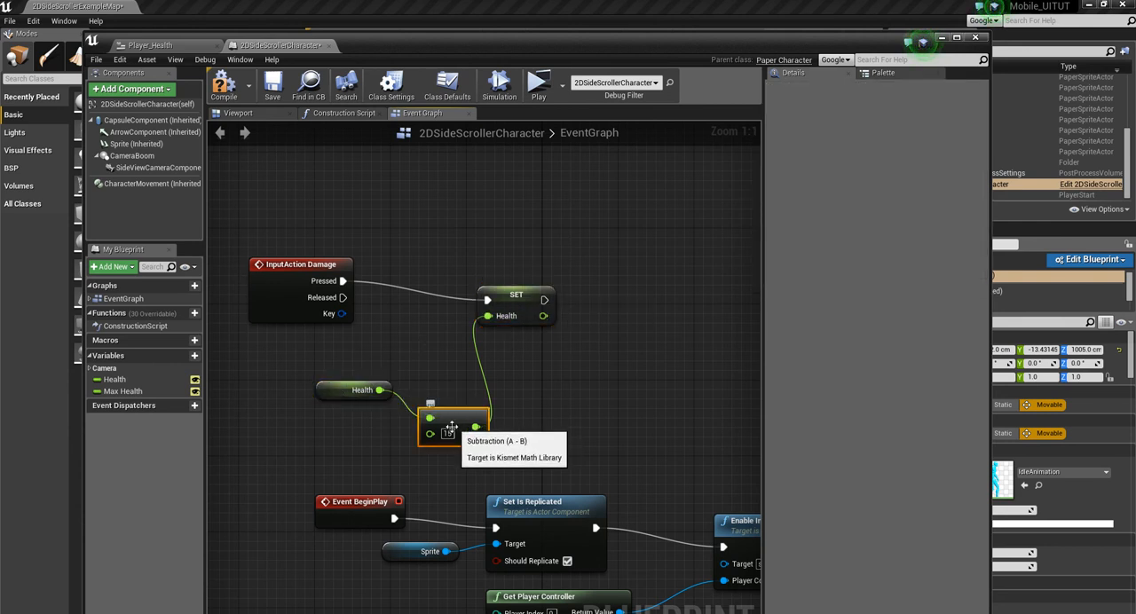
left_click(380, 391)
left_click_drag(380, 391, 427, 336)
type("-")
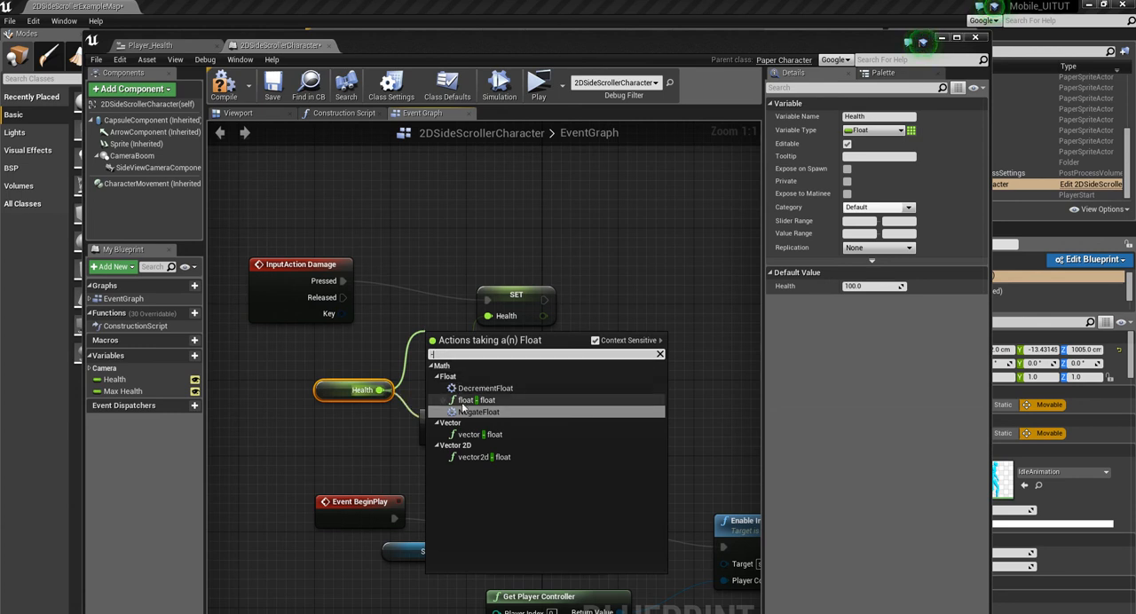
left_click(399, 407)
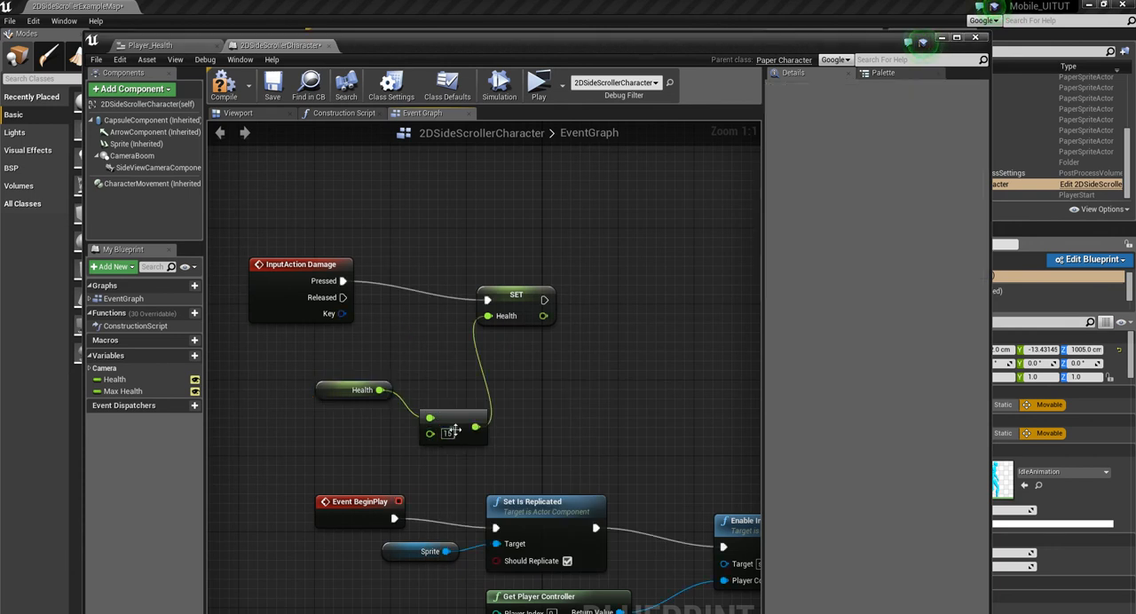
Examine the Event BeginPlay chain, including the Set Is Replicated, Get Player Controller and Enable Input nodes
right_click_drag(600, 409, 595, 222)
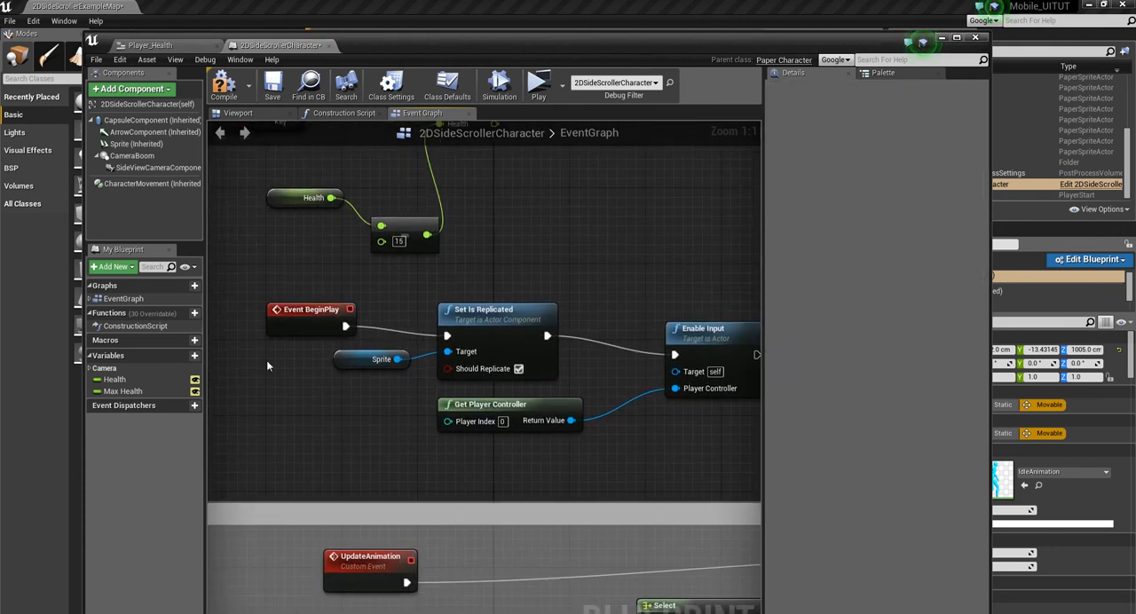
left_click(278, 330)
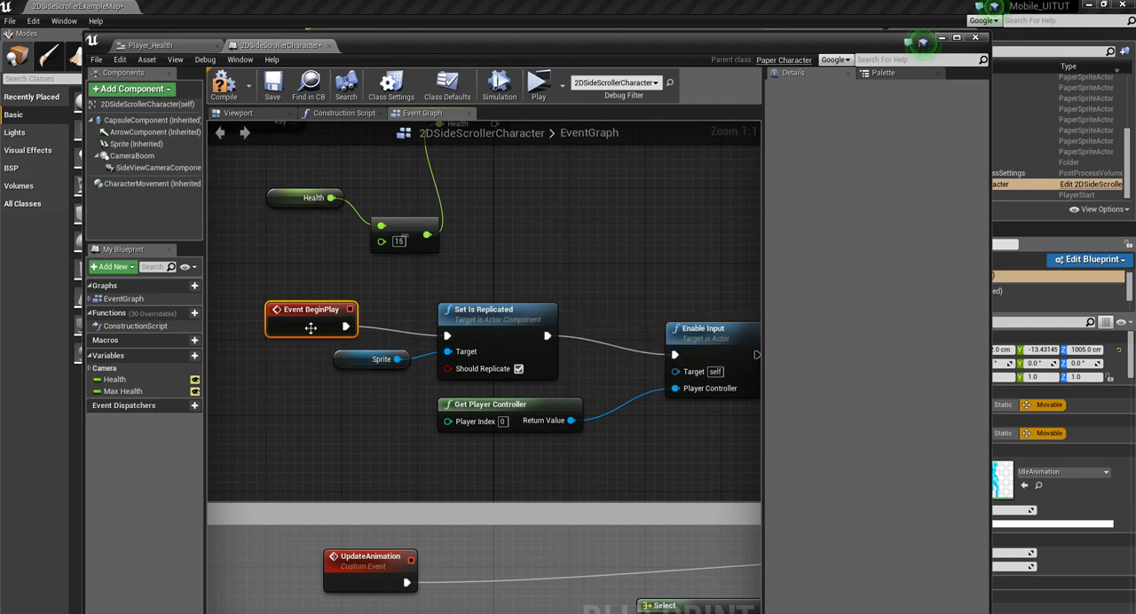
right_click_drag(596, 253, 506, 213)
left_click(423, 272)
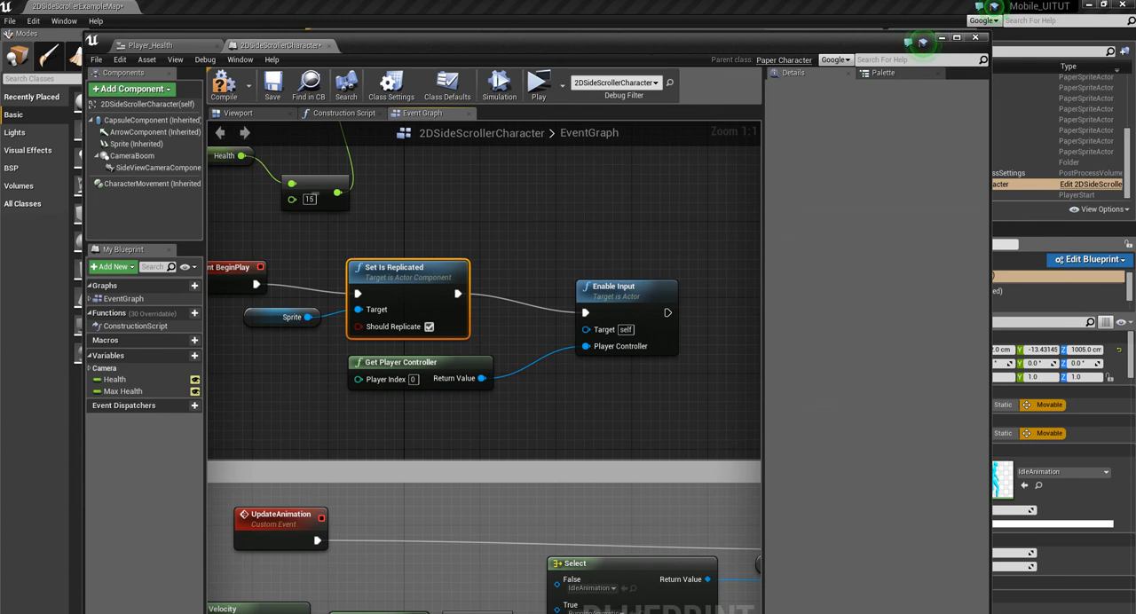
right_click_drag(604, 287, 541, 266)
left_click(540, 266)
left_click(346, 345)
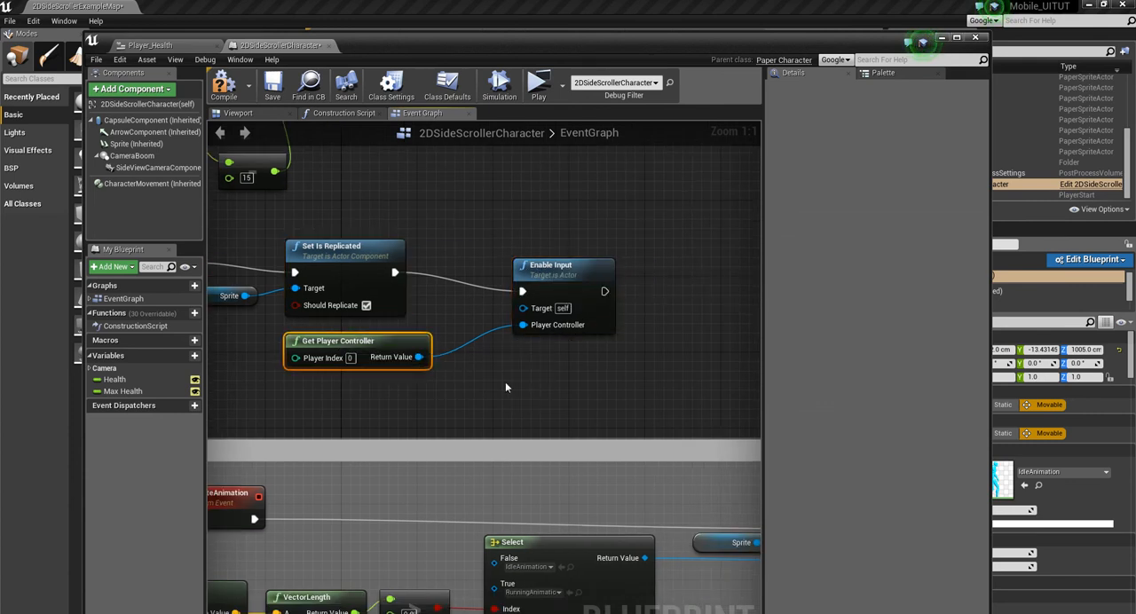
Try adding a second Get Player Controller node wired to the Player Controller input of a new Enable Input node
right_click(506, 386)
type("get player cont")
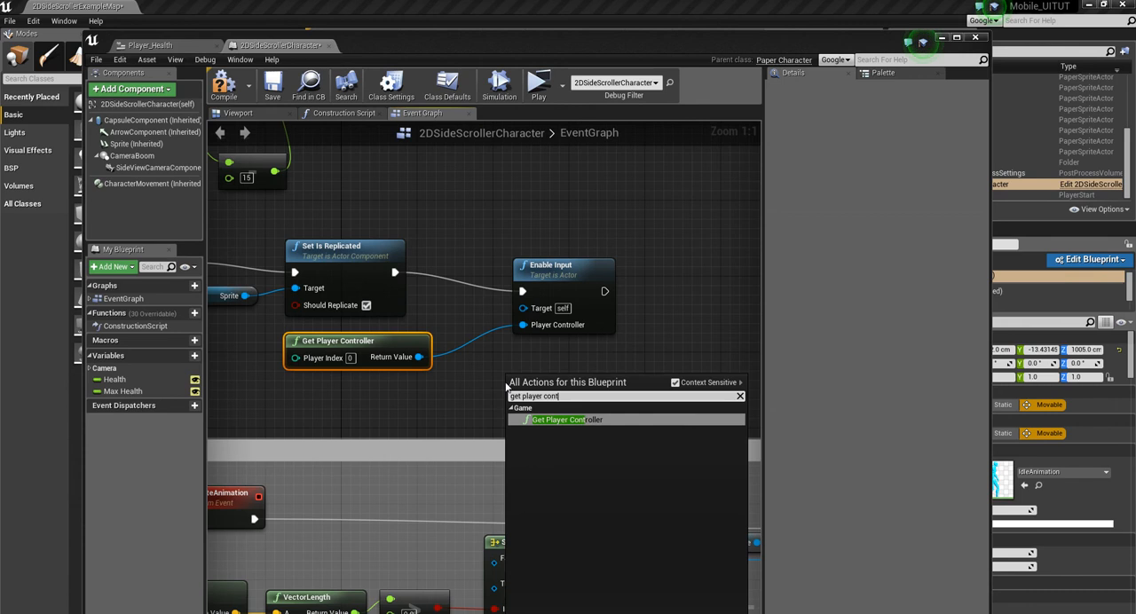
key("Return")
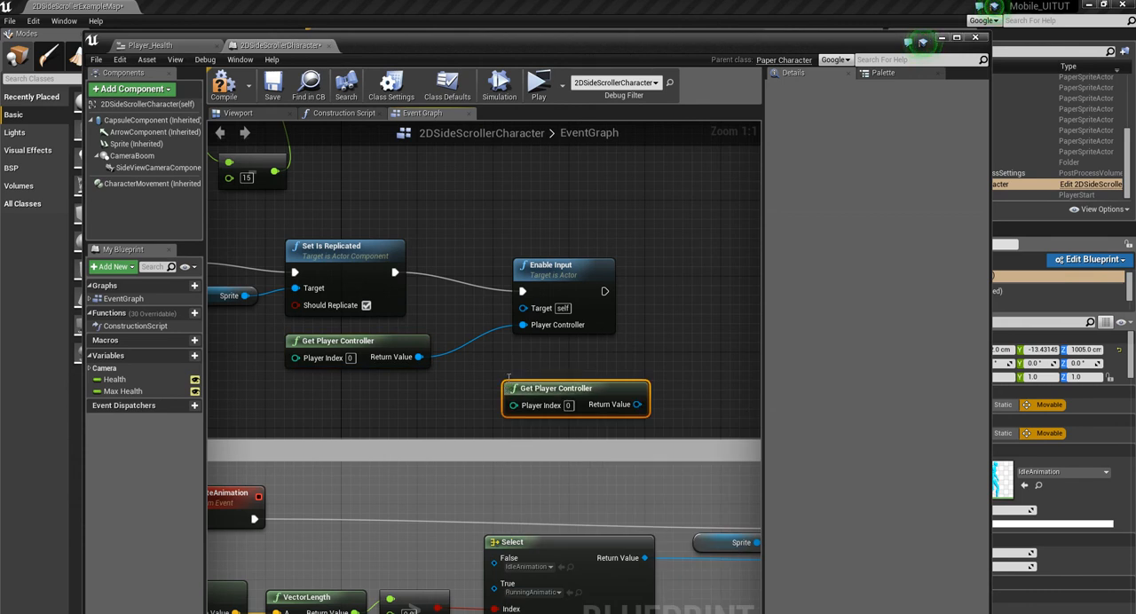
left_click_drag(637, 403, 703, 304)
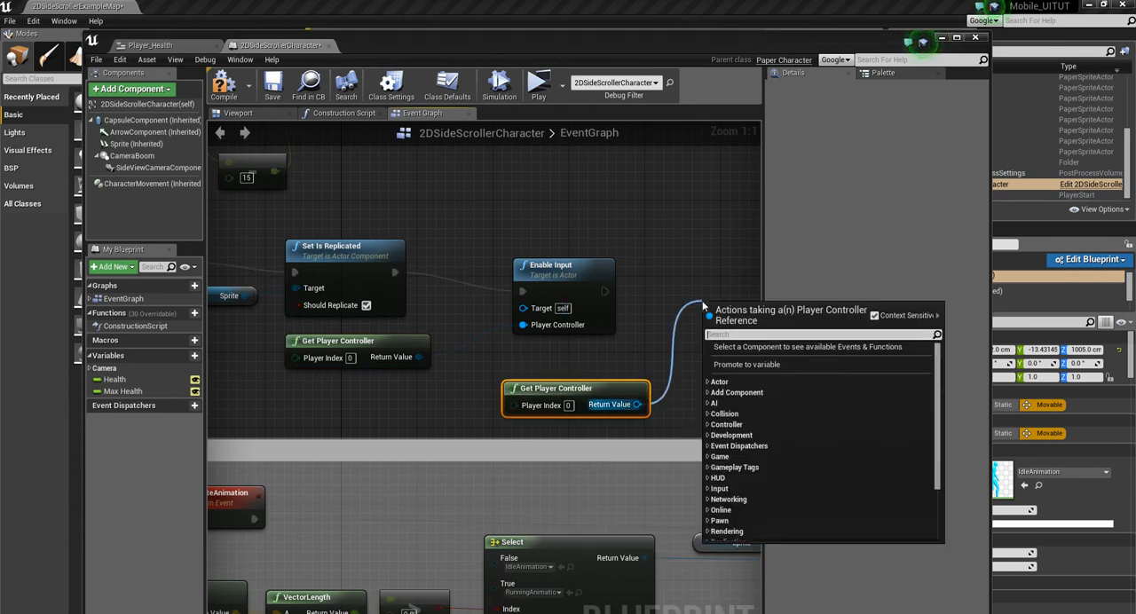
type("enable")
left_click(750, 390)
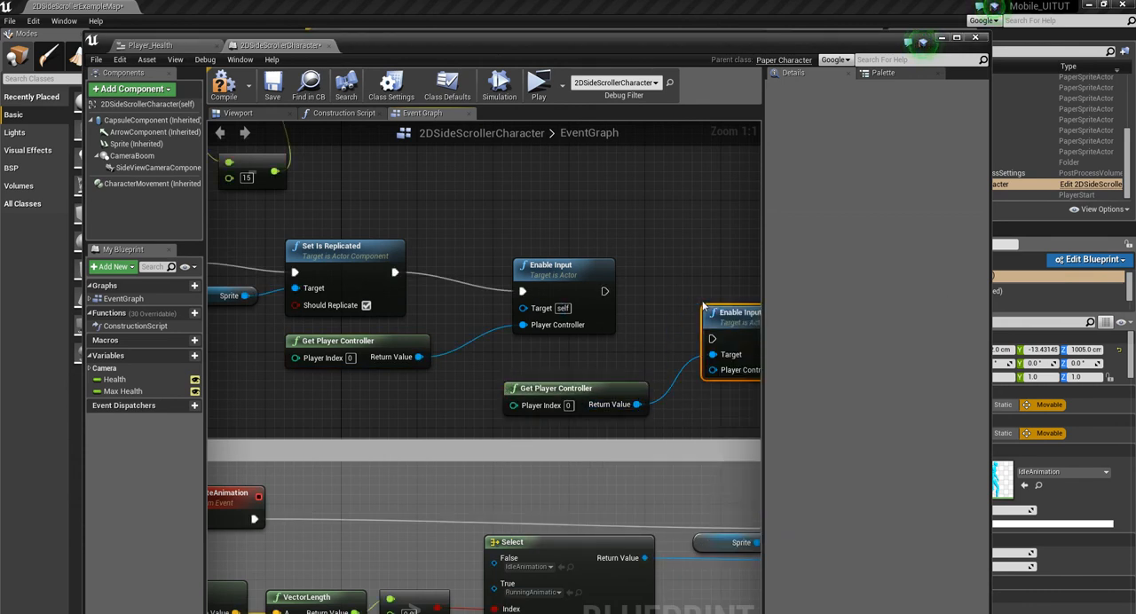
right_click_drag(667, 280, 581, 242)
left_click(630, 318, "alt")
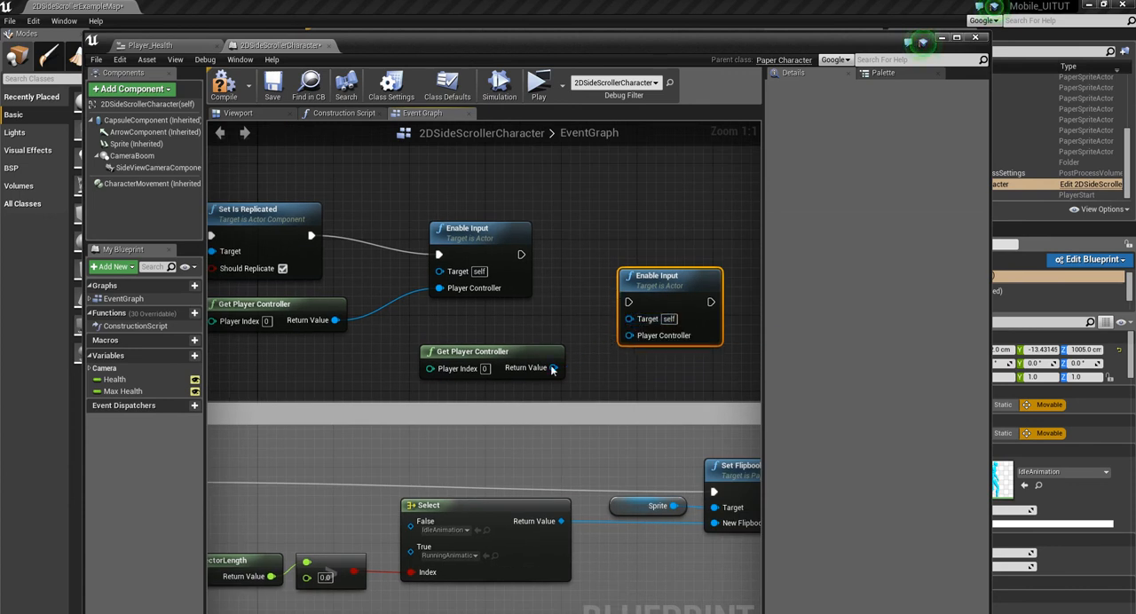
left_click_drag(553, 368, 629, 336)
left_click_drag(632, 303, 642, 378)
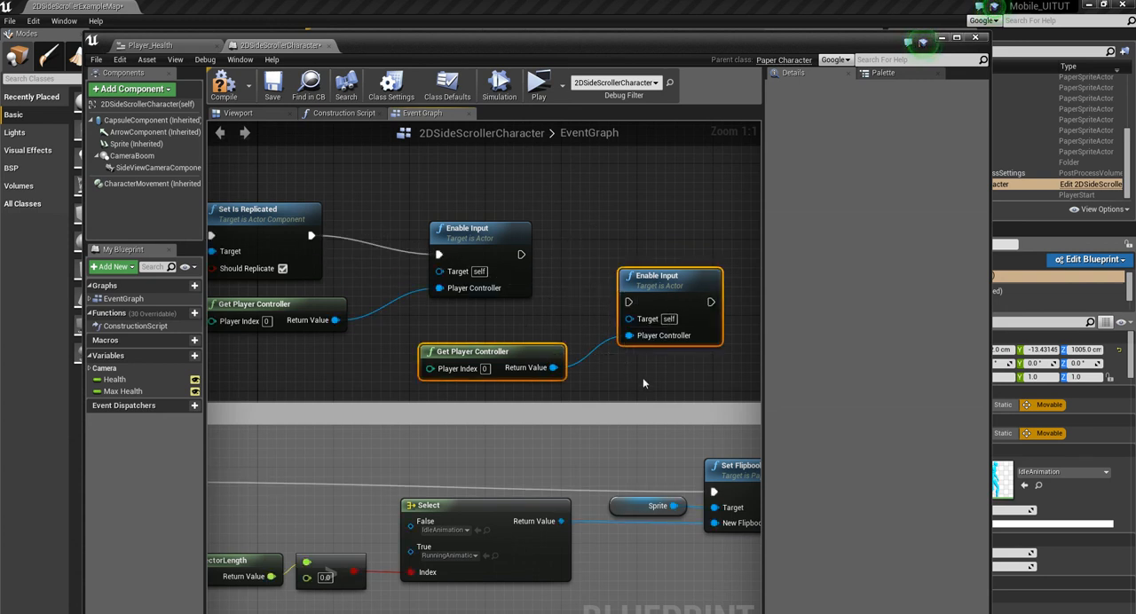
key("Delete")
Compile the 2DSideScrollerCharacter blueprint and return to the Player_Health event graph
right_click(623, 254)
right_click_drag(406, 187, 513, 204)
left_click(226, 87)
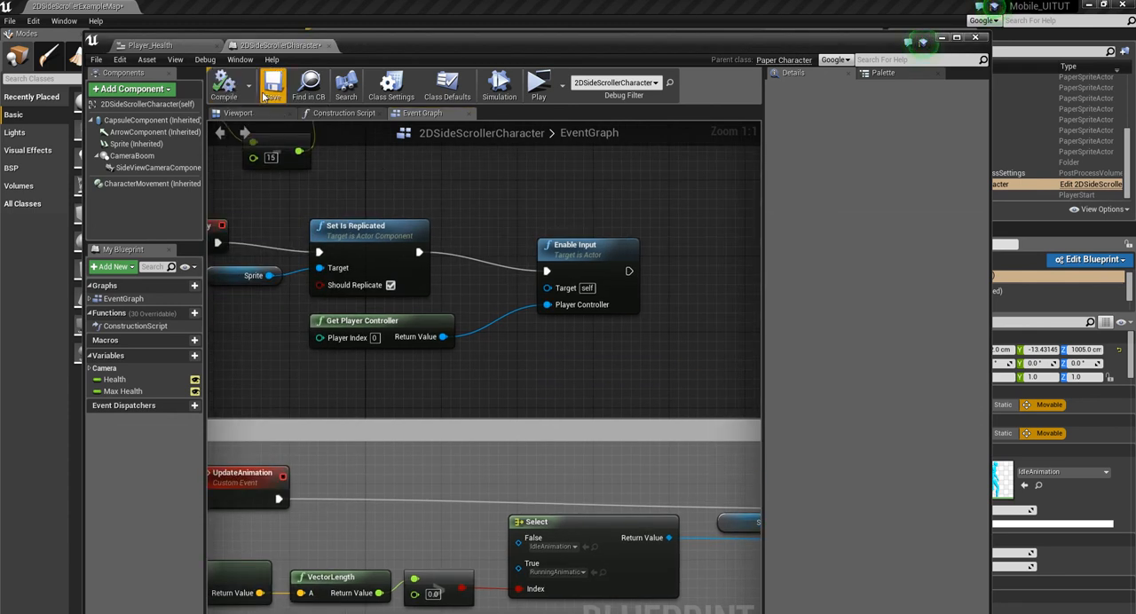
left_click(151, 44)
right_click_drag(682, 399, 654, 429)
Add a Cast To 2DSideScrollerCharacter node driven by Event Construct in the Player_Health event graph
left_click(435, 293)
left_click_drag(435, 293, 667, 242)
type("c")
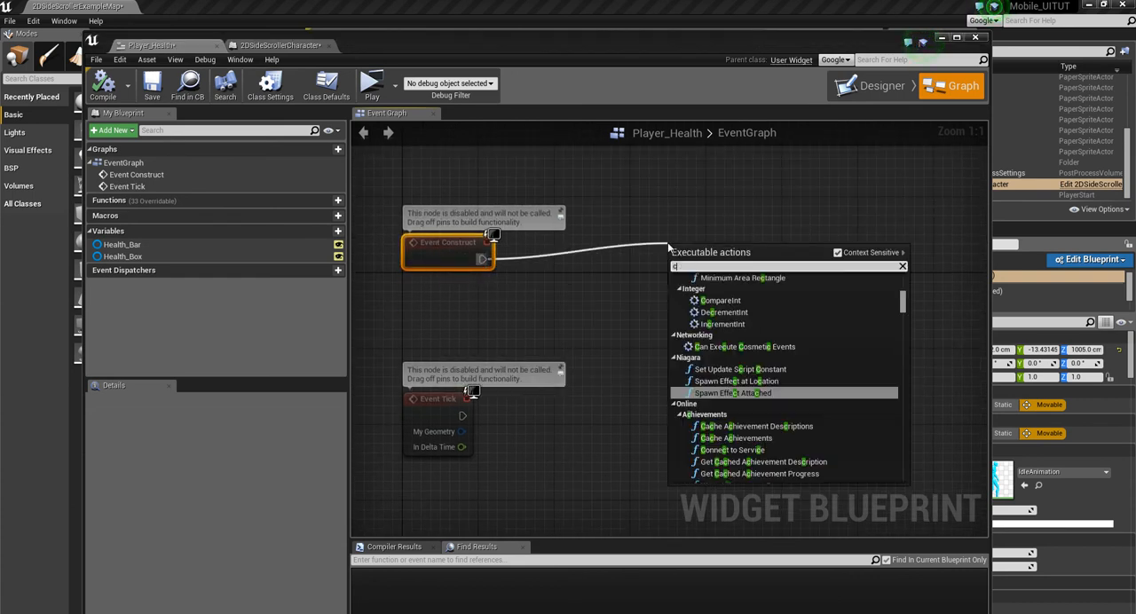
type("ast to 2d")
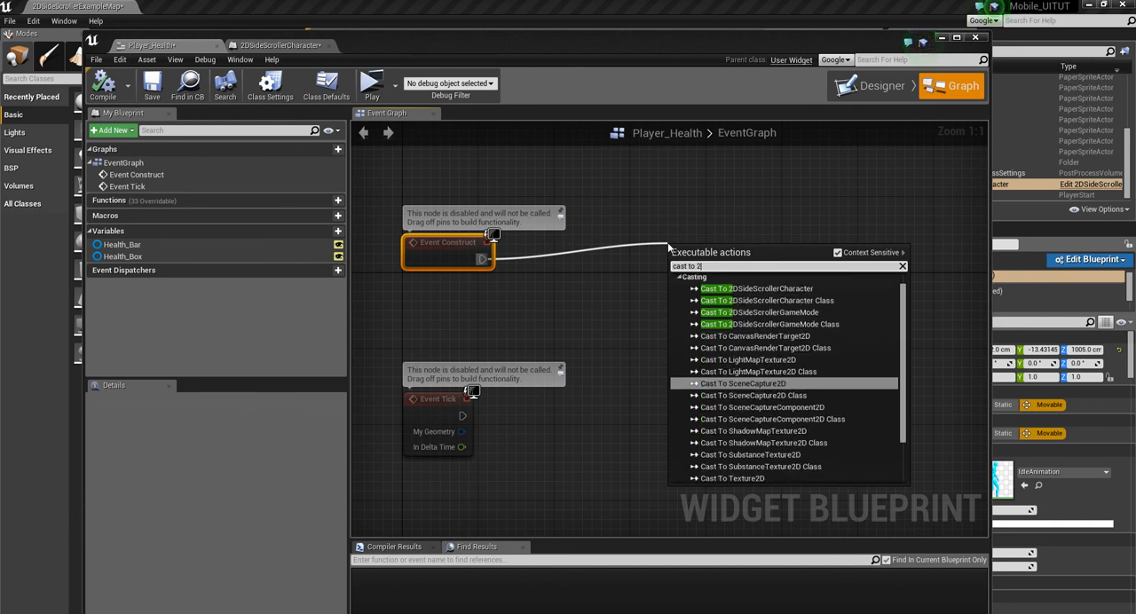
key("Up")
key("Up")
key("Up")
key("Up")
key("Up")
key("Up")
key("Up")
key("Up")
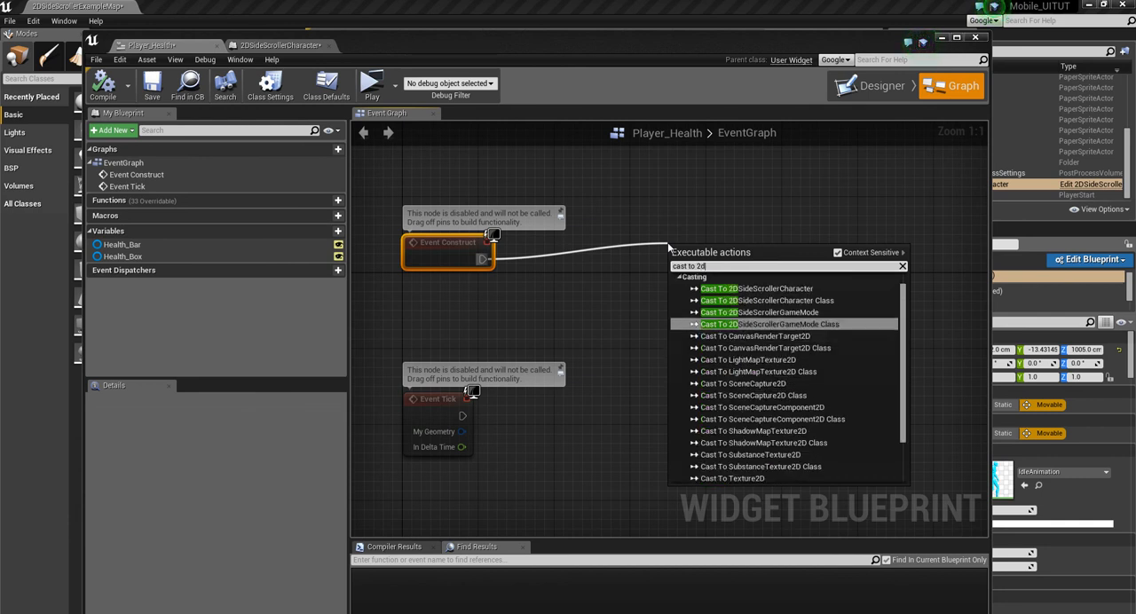
key("Return")
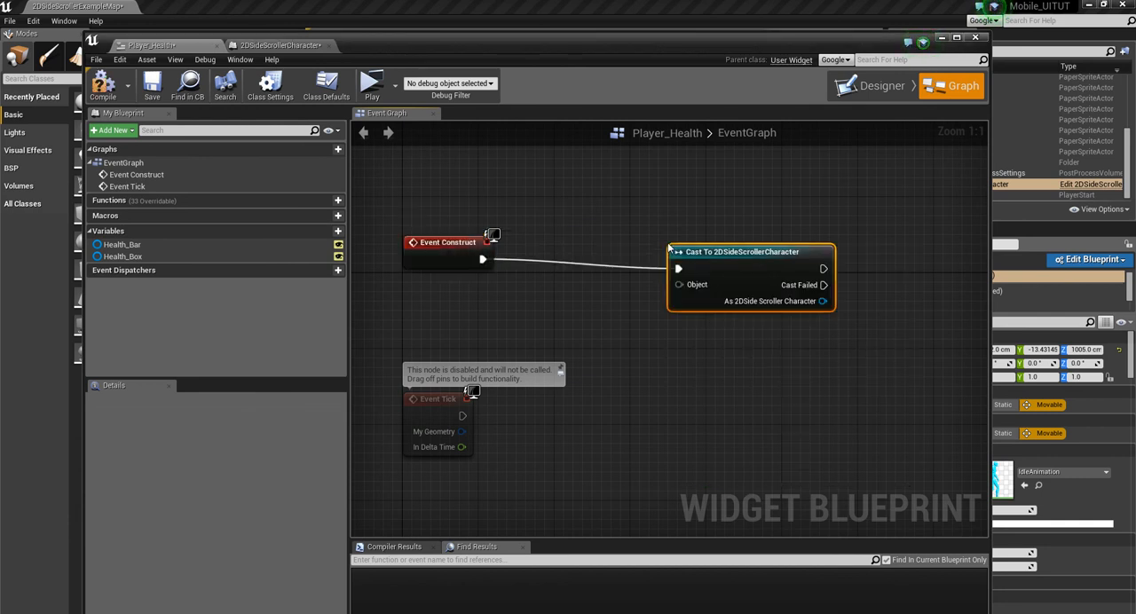
Feed a Get Player Pawn node into the cast's Object input, place it beneath Event Construct and compile the widget
left_click_drag(679, 284, 566, 315)
type("get player pawn")
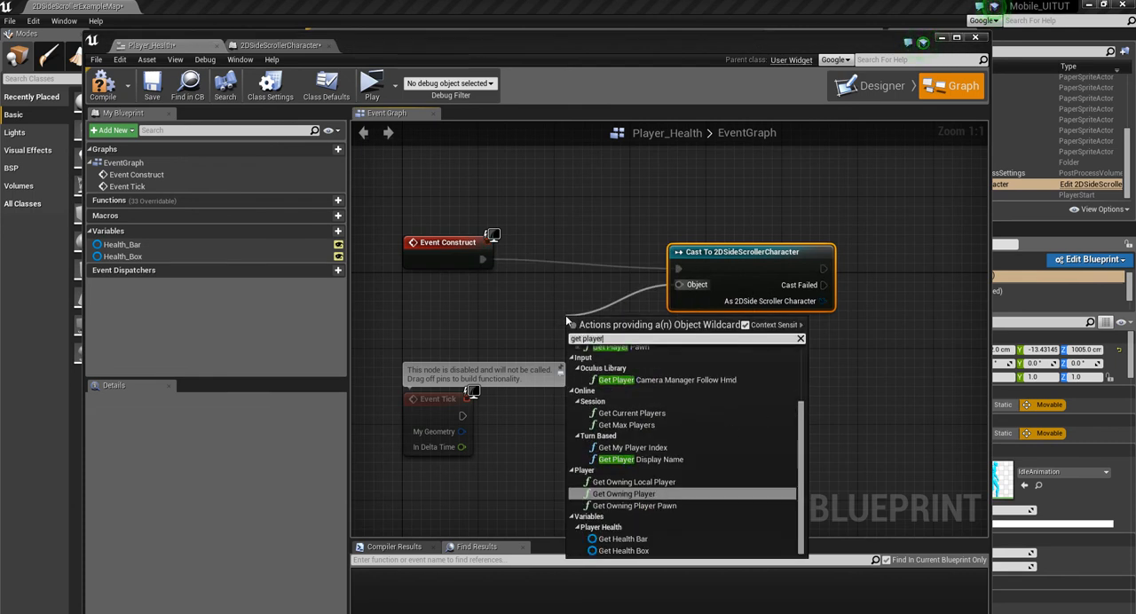
key("Return")
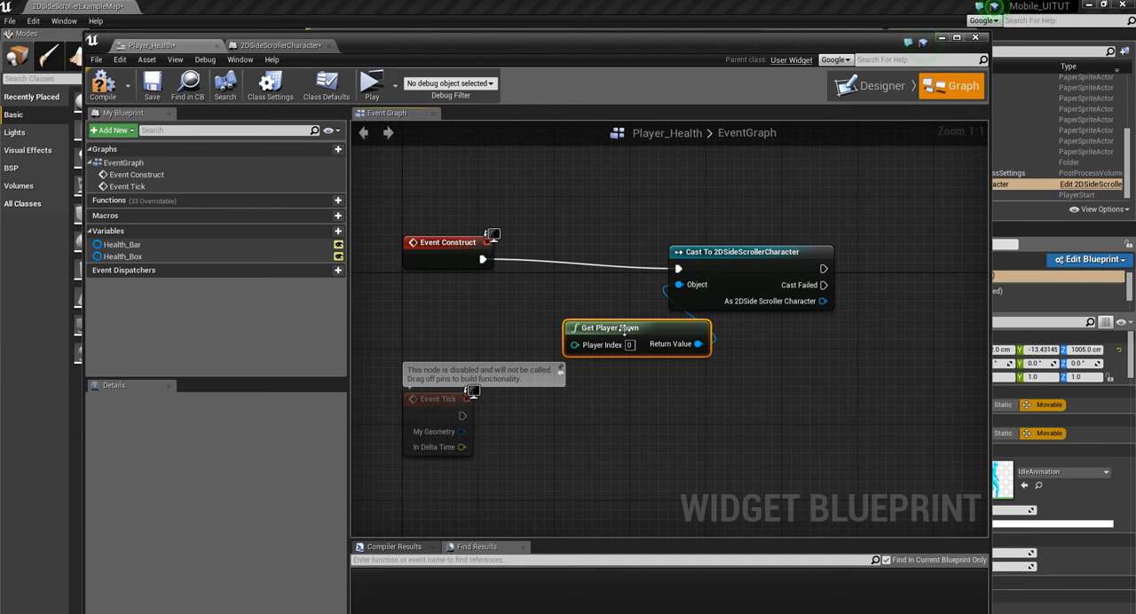
left_click_drag(623, 328, 528, 308)
left_click(101, 91)
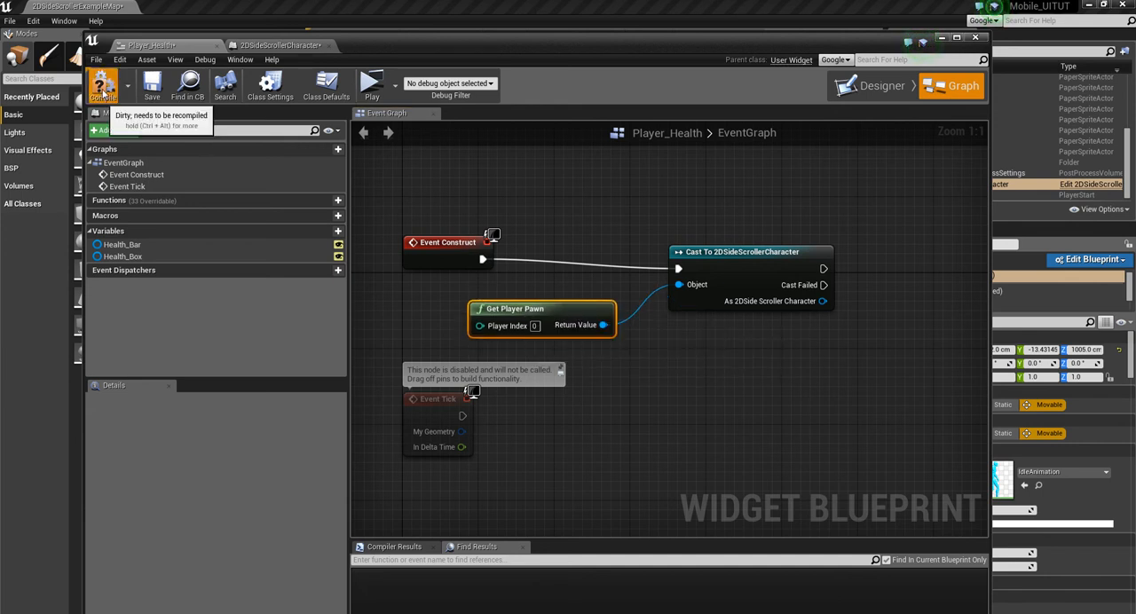
Add Get Health and Get Max Health nodes from the cast's As 2DSide Scroller Character output, with Health placed directly above Max Health
right_click_drag(688, 232, 713, 173)
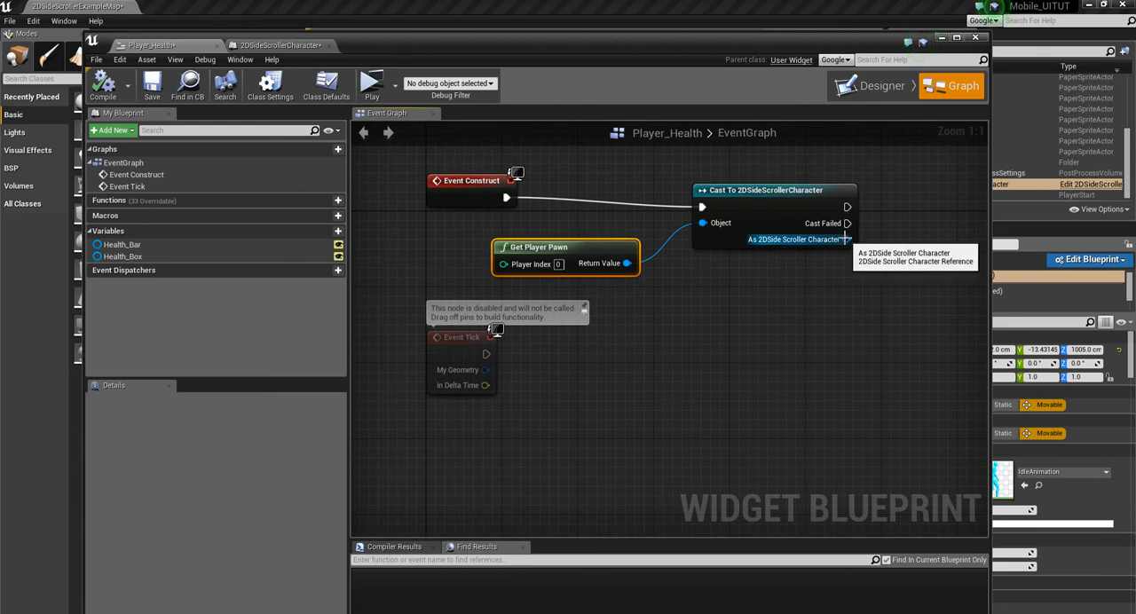
left_click_drag(846, 240, 648, 415)
type("get health")
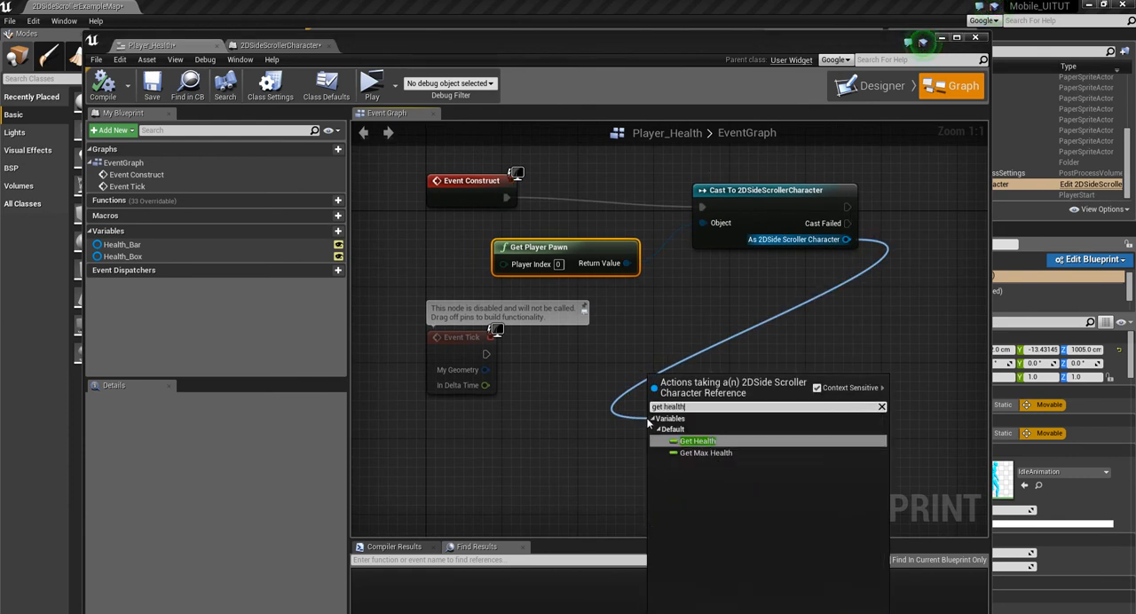
key("Return")
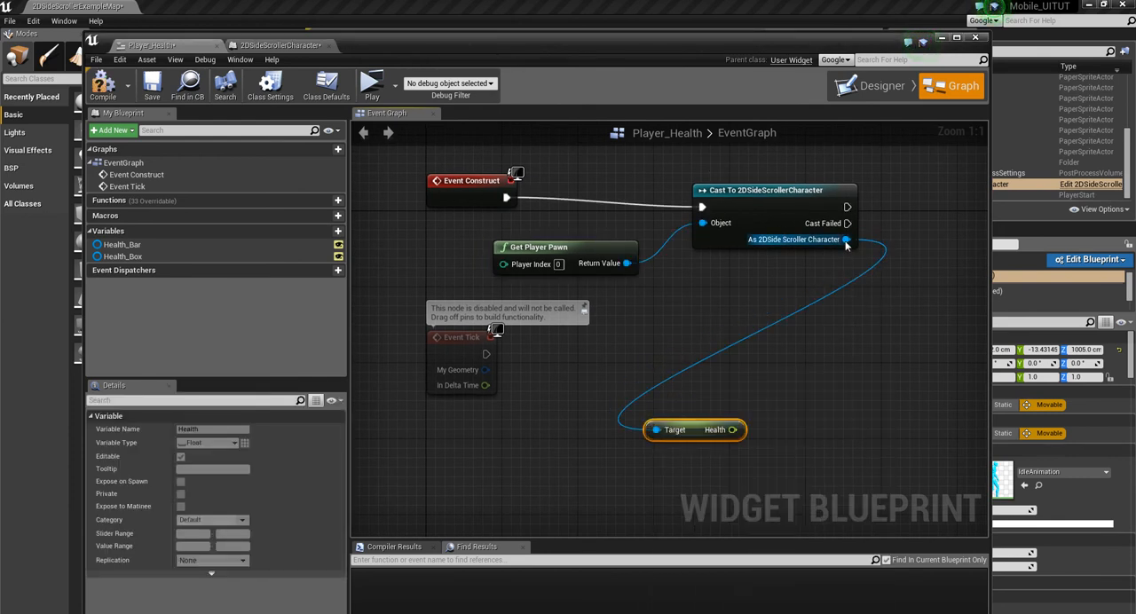
left_click_drag(846, 240, 611, 484)
type("get")
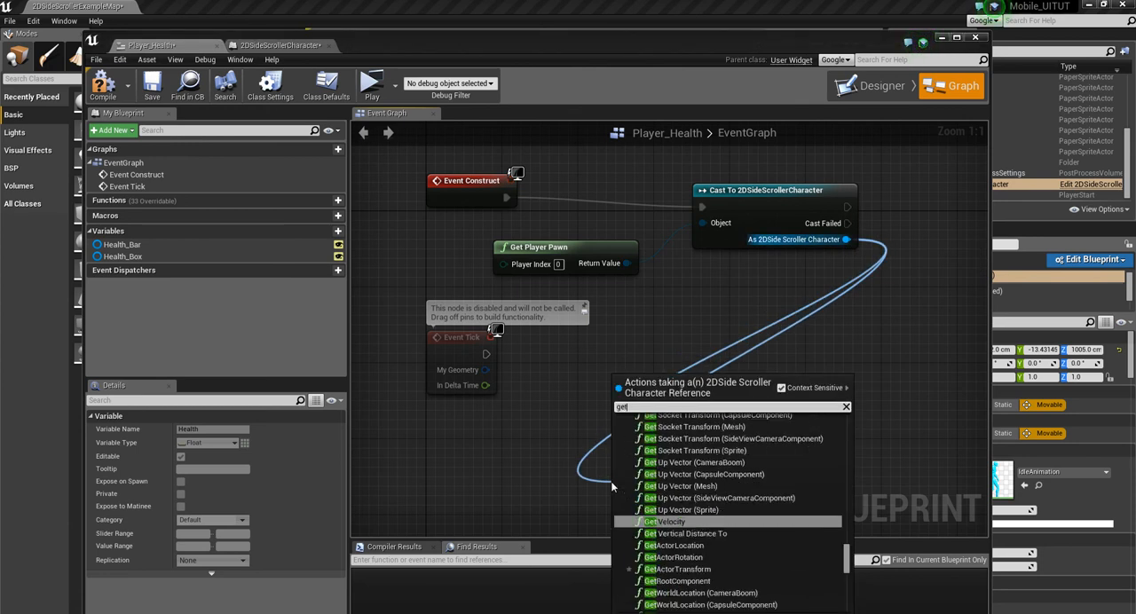
type(" max healt")
key("Return")
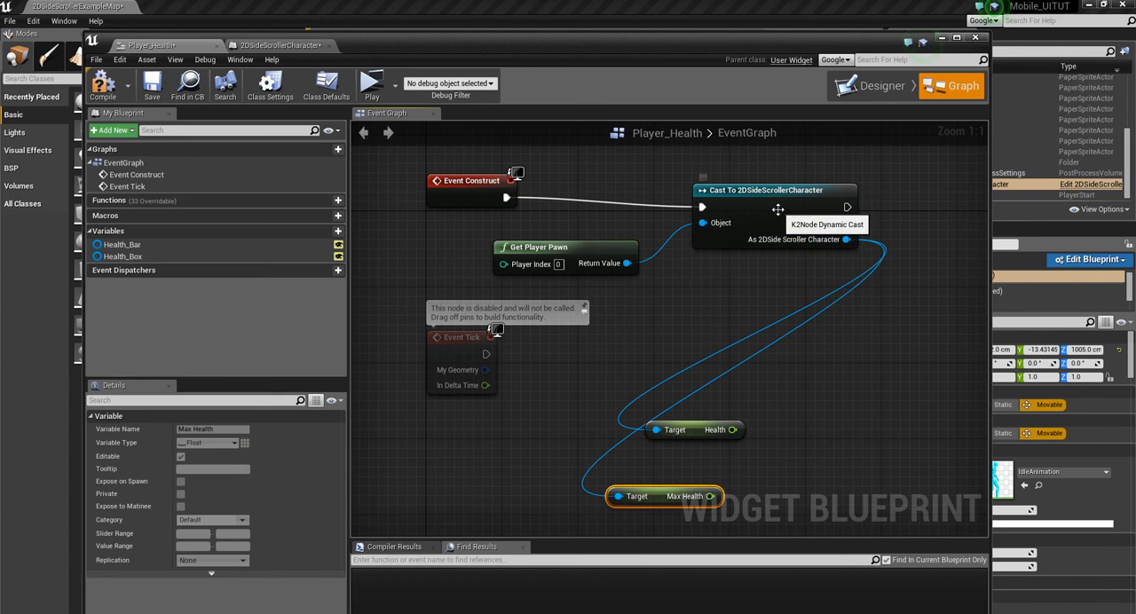
mouse_move(709, 428)
left_mouse_down()
mouse_move(669, 444)
mouse_move(667, 467)
left_mouse_up()
right_click(521, 381)
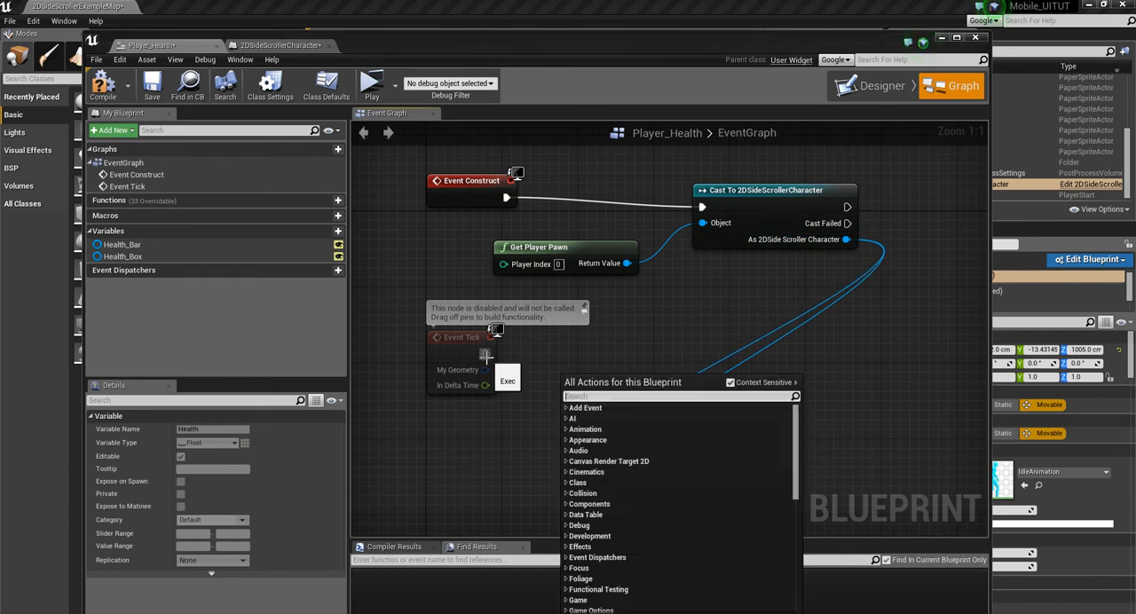
left_click(546, 365)
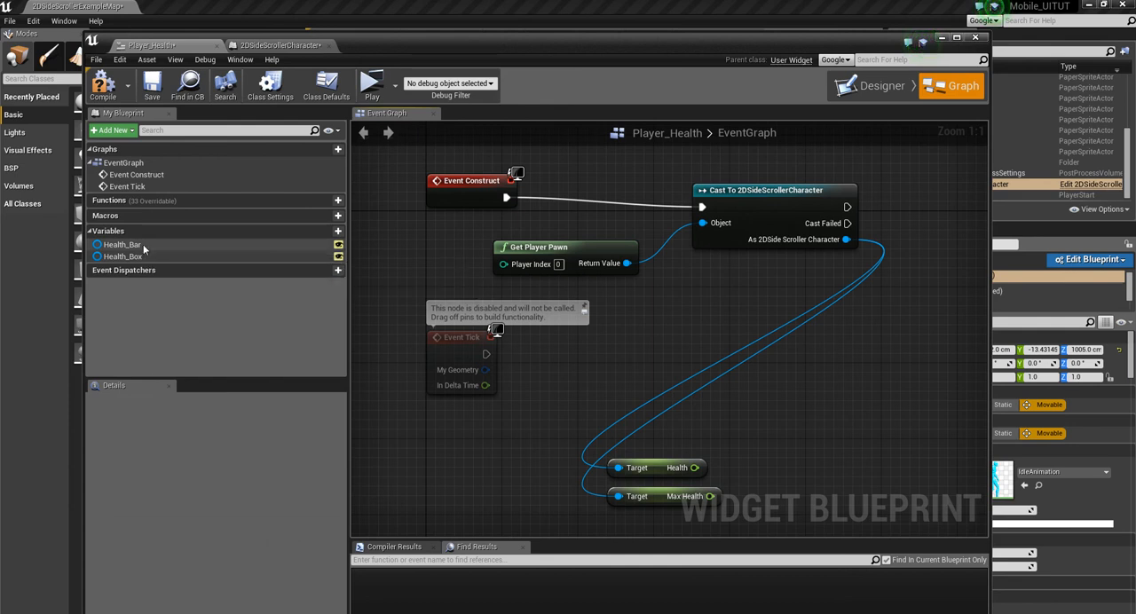
Add a Health_Bar getter with a Set Percent node targeting it, and run Set Percent from Event Tick
left_click_drag(143, 244, 337, 430)
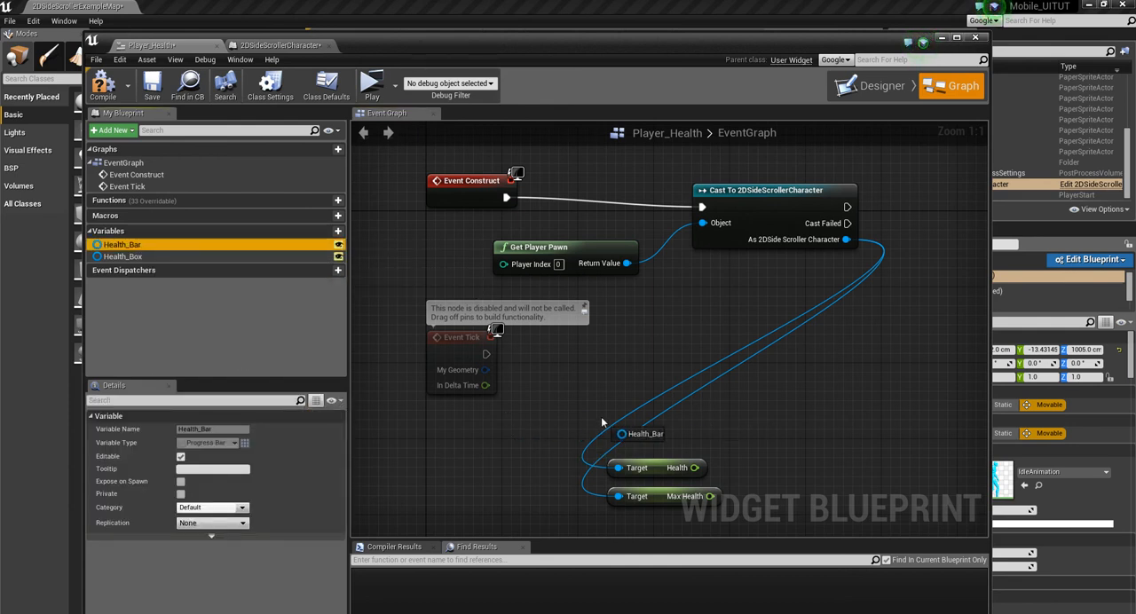
mouse_move(602, 423)
left_mouse_down()
mouse_move(615, 439)
mouse_move(801, 347)
left_mouse_up()
left_click(618, 430)
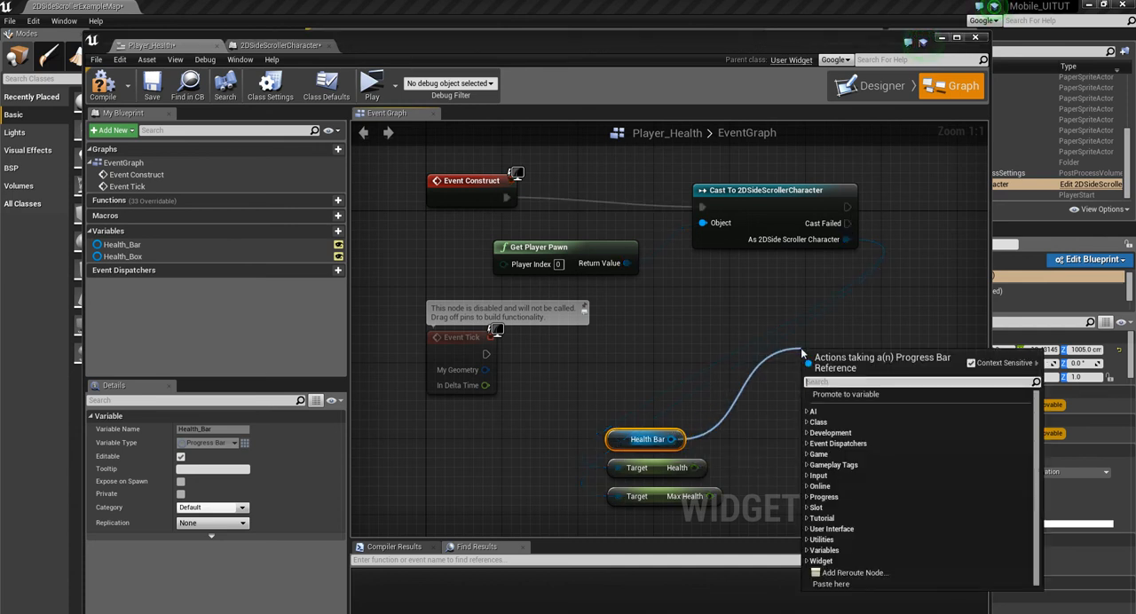
type("set percent")
key("Return")
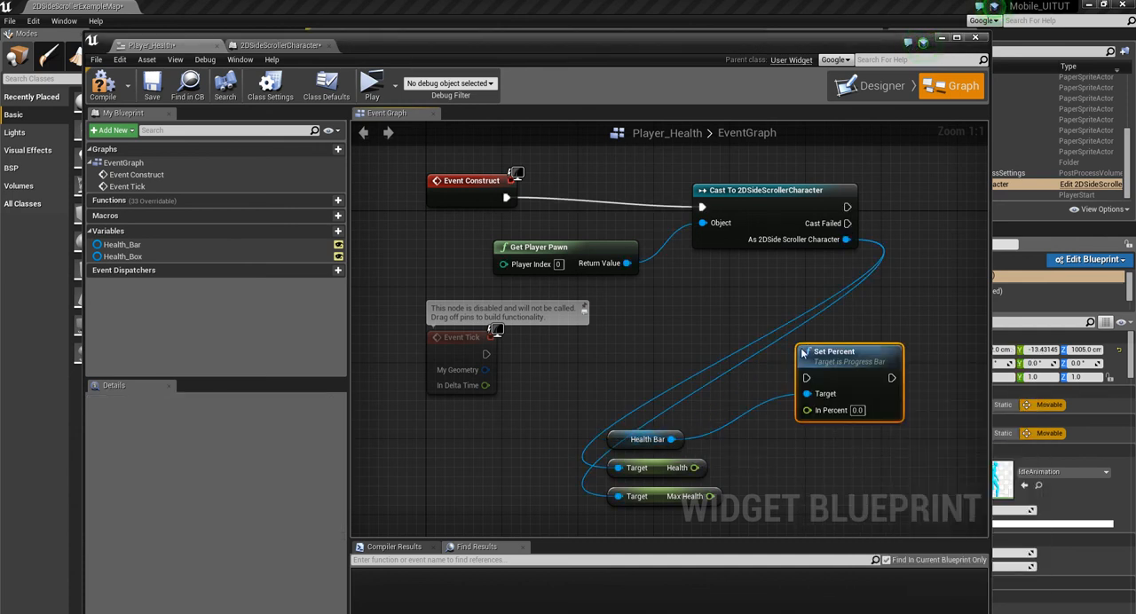
left_click_drag(822, 366, 487, 353)
Divide Health by Max Health with a float divide node, wire the result into Set Percent's In Percent input and compile
right_click_drag(557, 400, 414, 265)
mouse_move(551, 345)
left_mouse_down()
mouse_move(572, 355)
mouse_move(639, 329)
left_mouse_up()
type("divide")
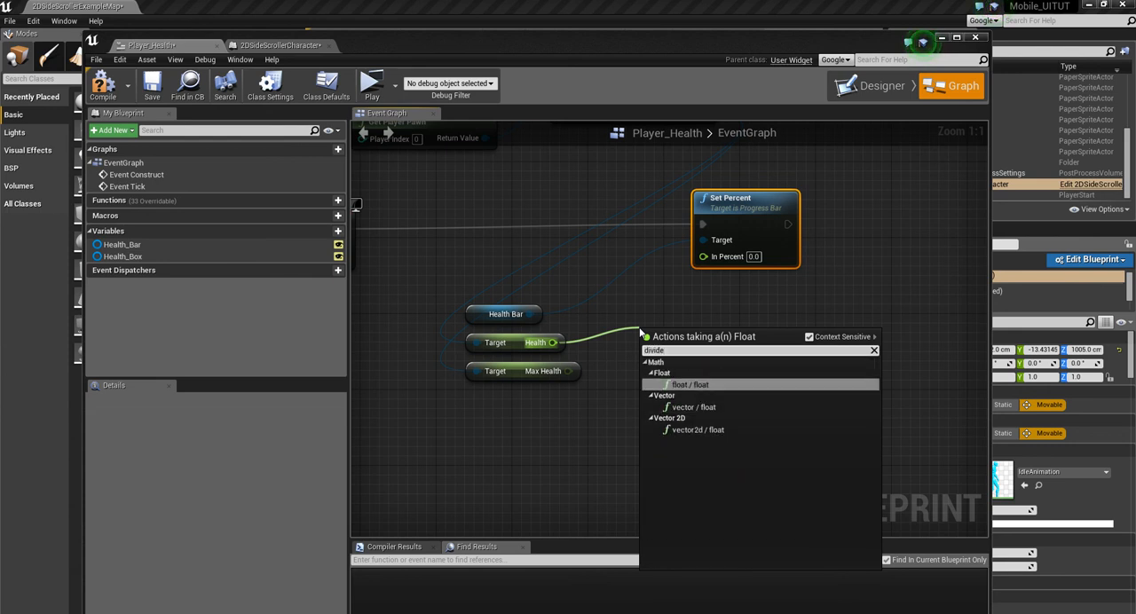
key("Return")
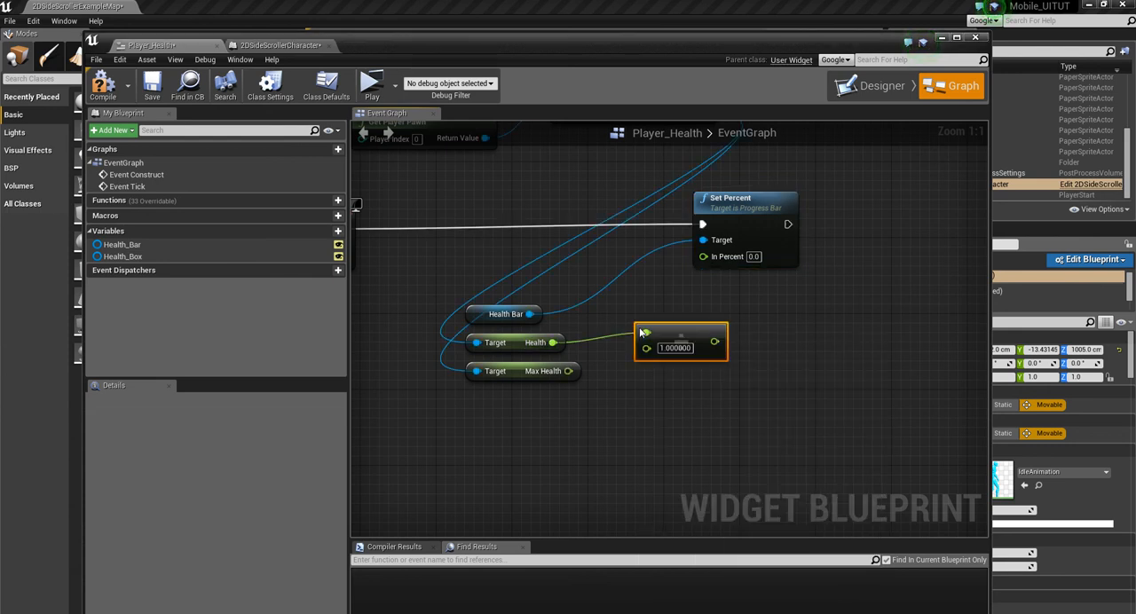
left_click_drag(647, 348, 568, 371)
left_click_drag(679, 341, 704, 258)
right_click_drag(522, 252, 609, 316)
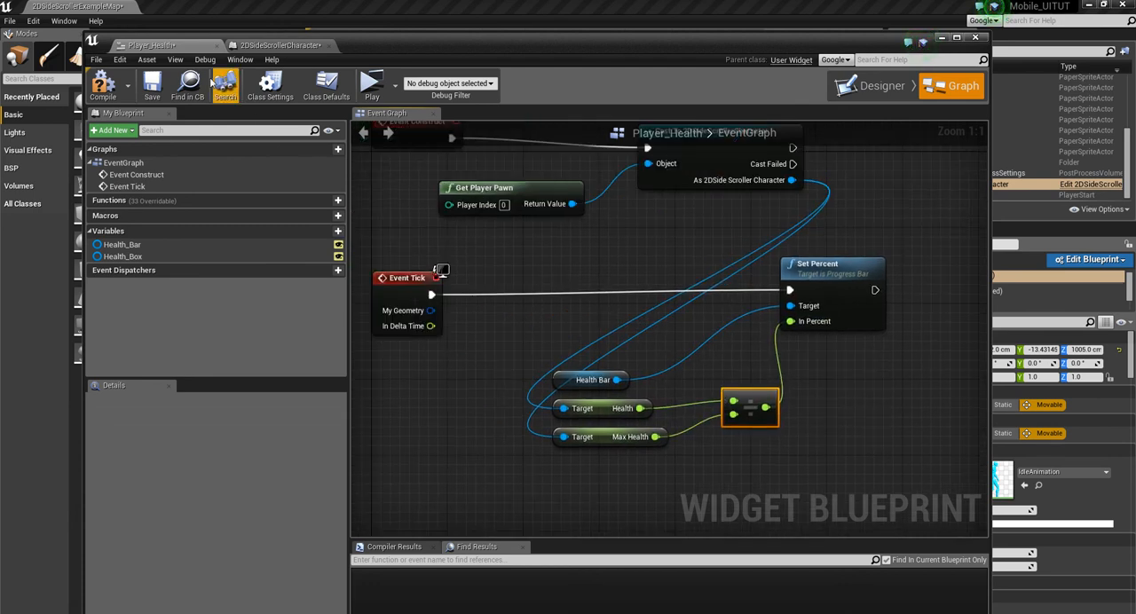
left_click(103, 86)
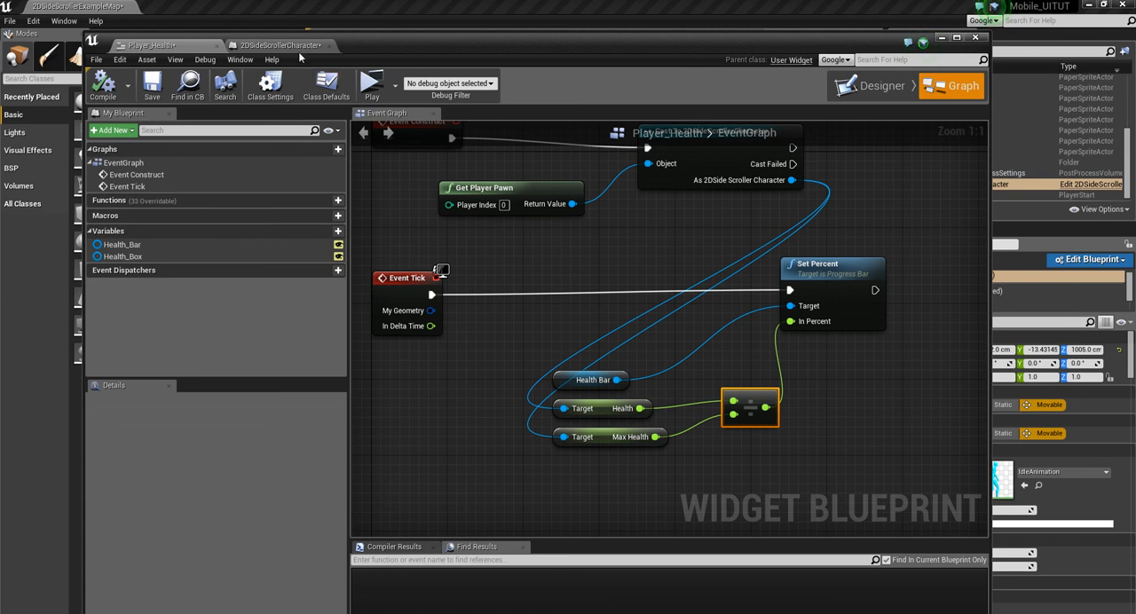
Check the default values of Health and Max Health in the 2DSideScrollerCharacter blueprint, and save that blueprint
left_click(280, 46)
left_click(114, 379)
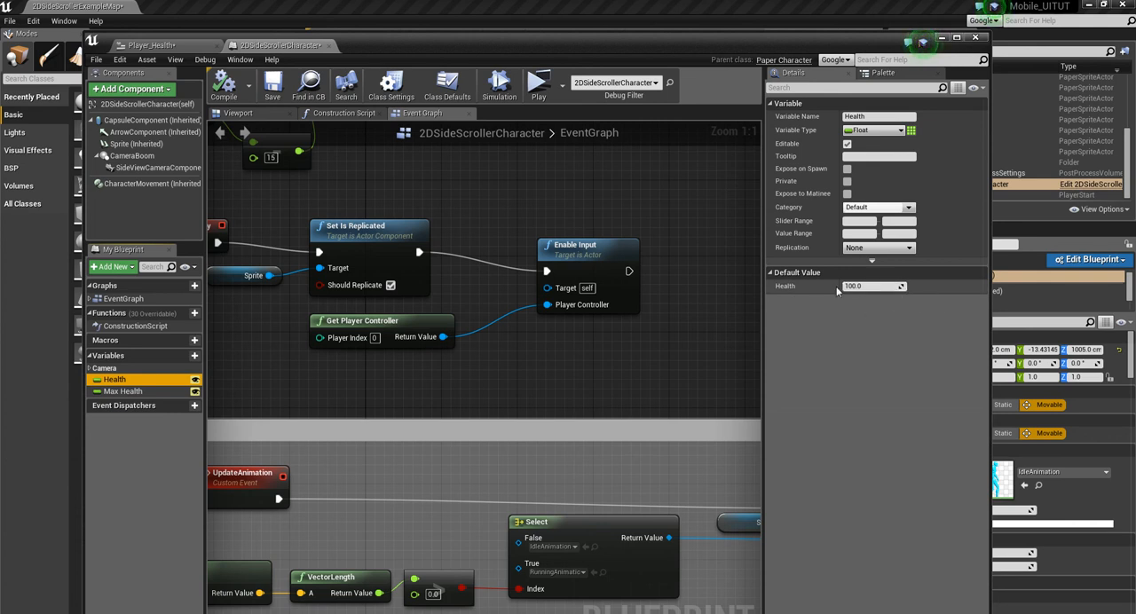
left_click(160, 391)
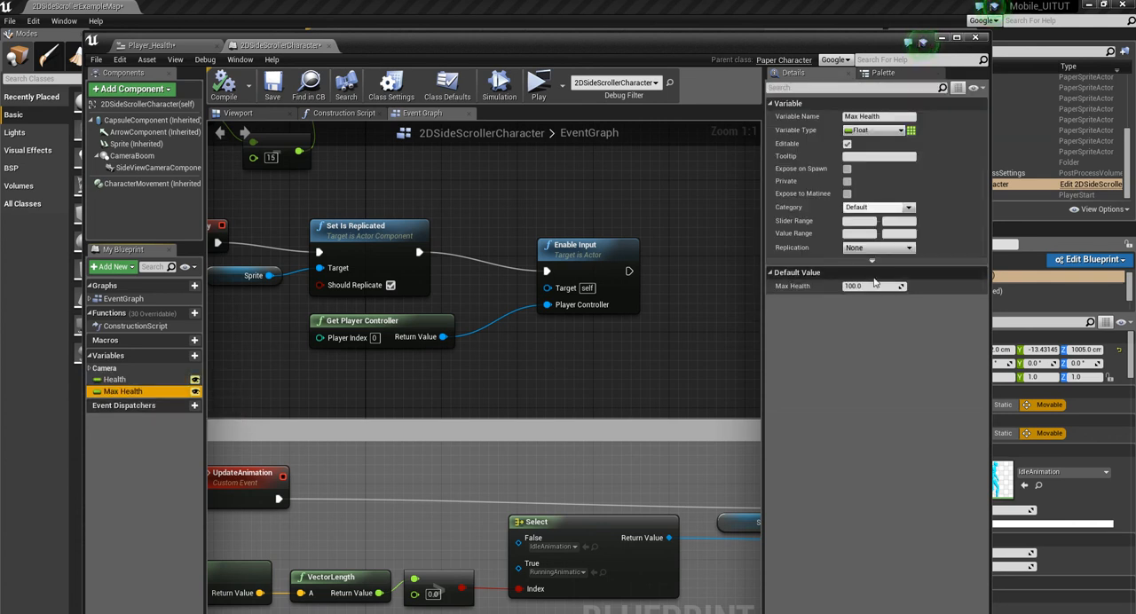
left_click(539, 342)
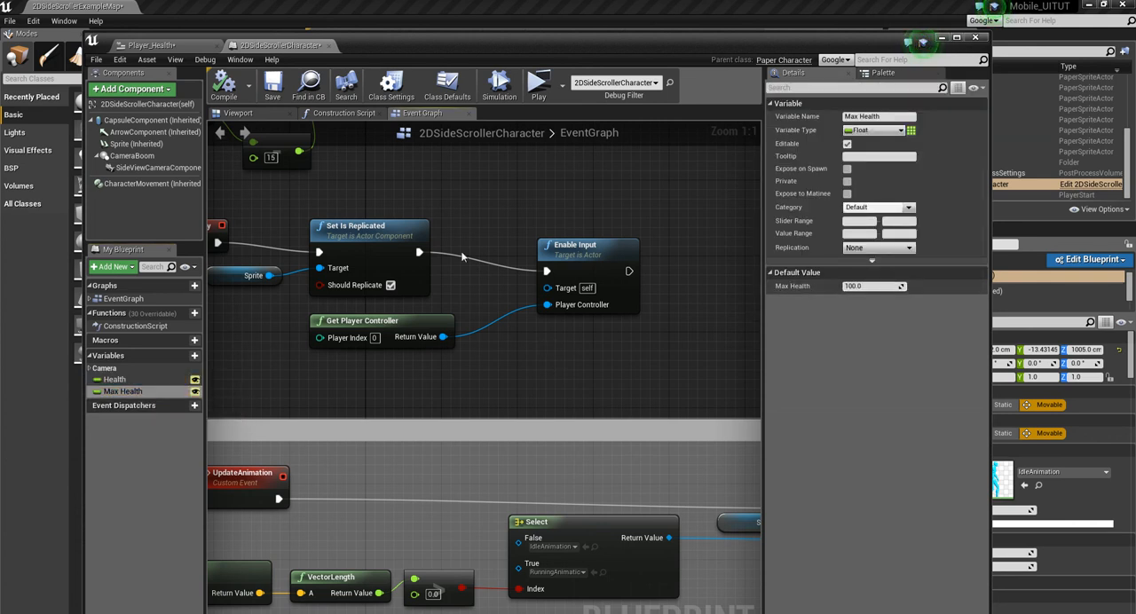
right_click_drag(466, 214, 559, 246)
left_click(273, 86)
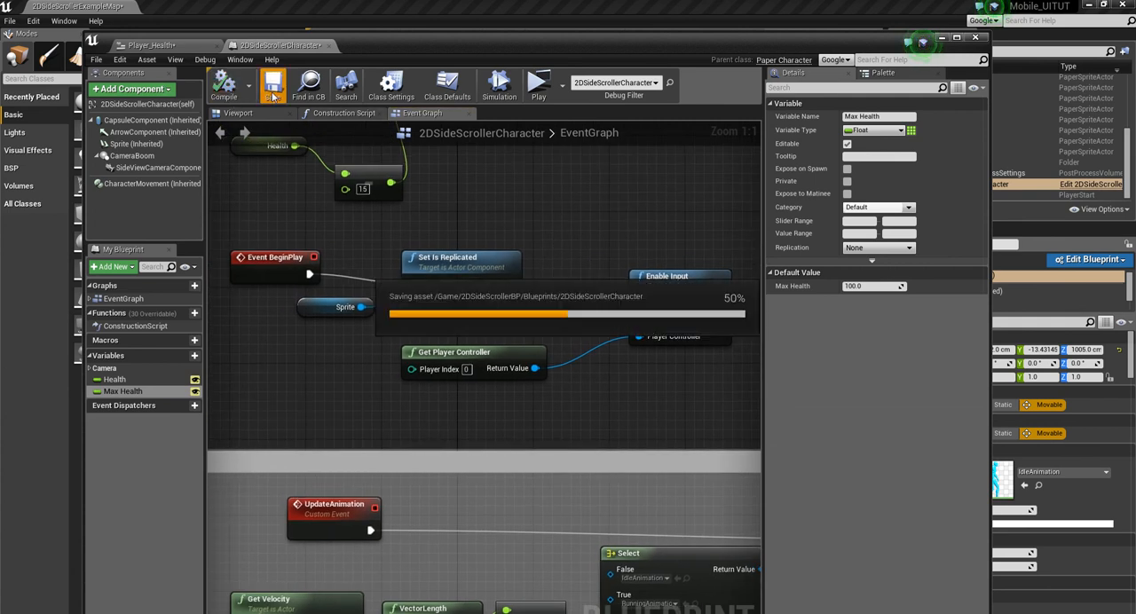
Review how the Health, Max Health, divide and Set Percent nodes connect in the Player_Health event graph
left_click(151, 45)
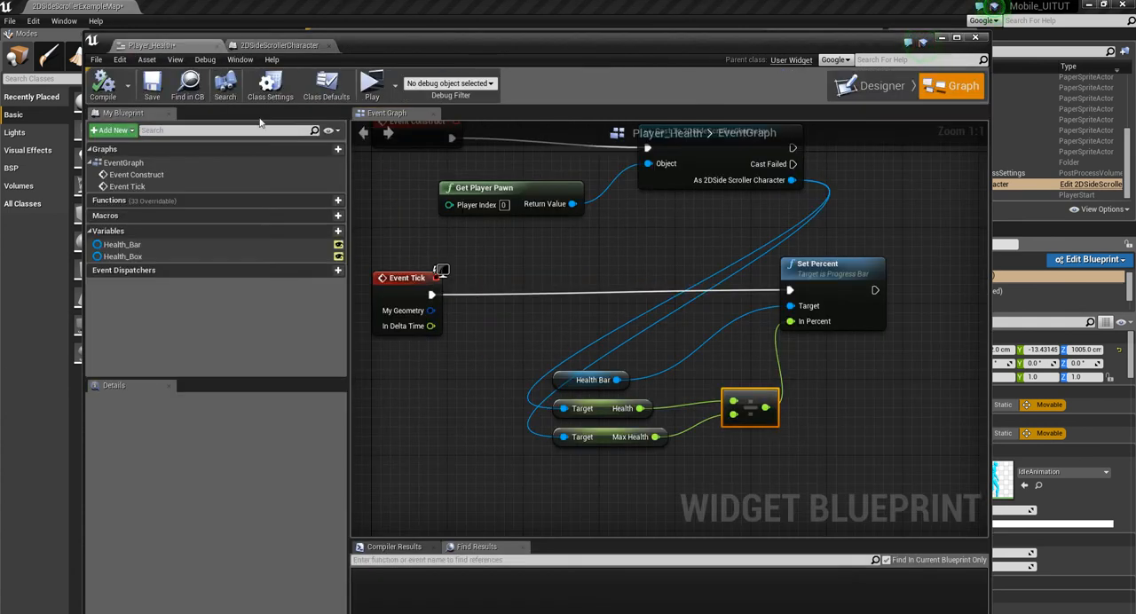
right_click_drag(534, 263, 555, 275)
left_click(599, 360)
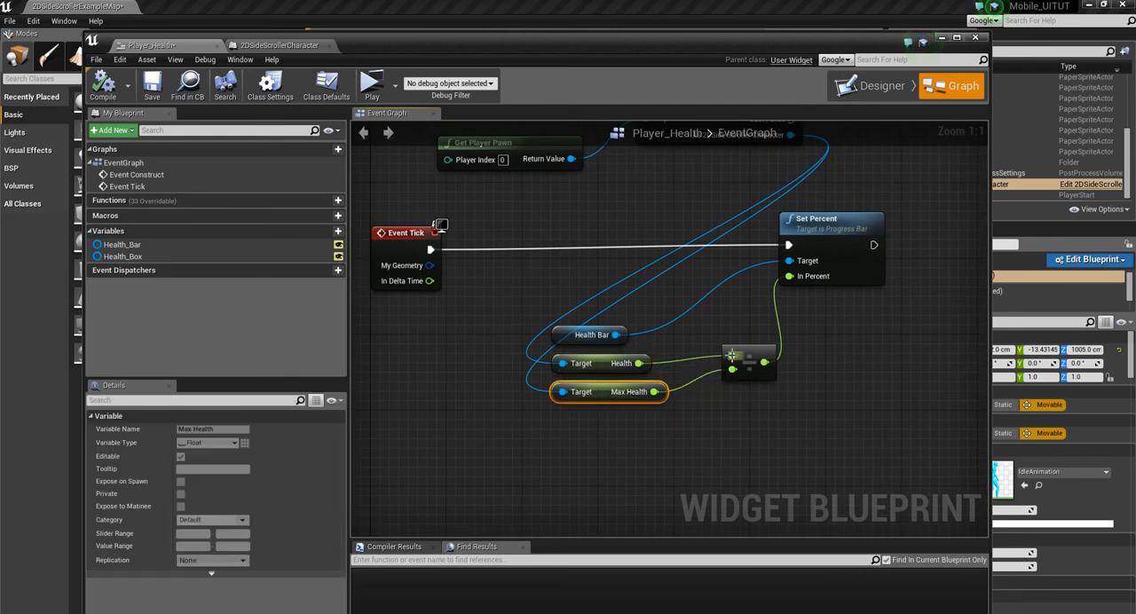
left_click(748, 362)
left_click(839, 253)
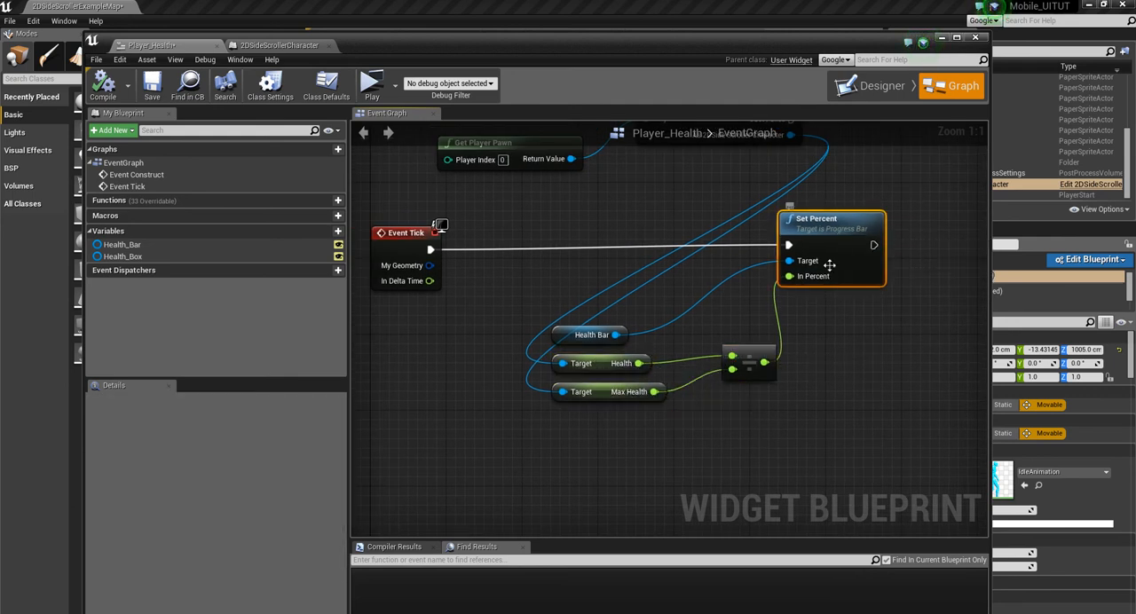
left_click(600, 366)
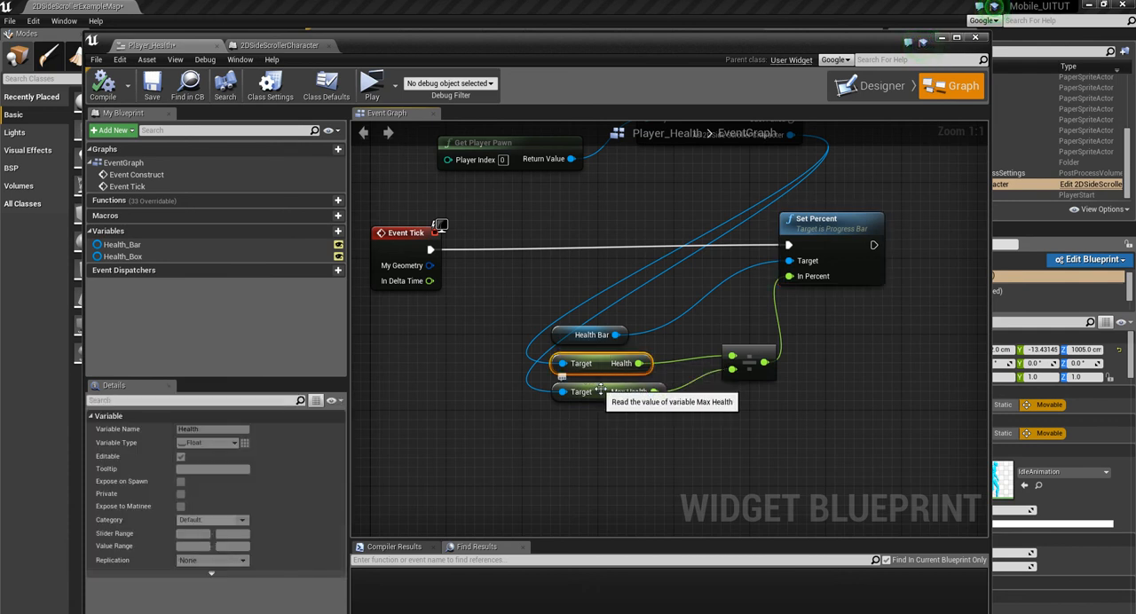
left_click(600, 392)
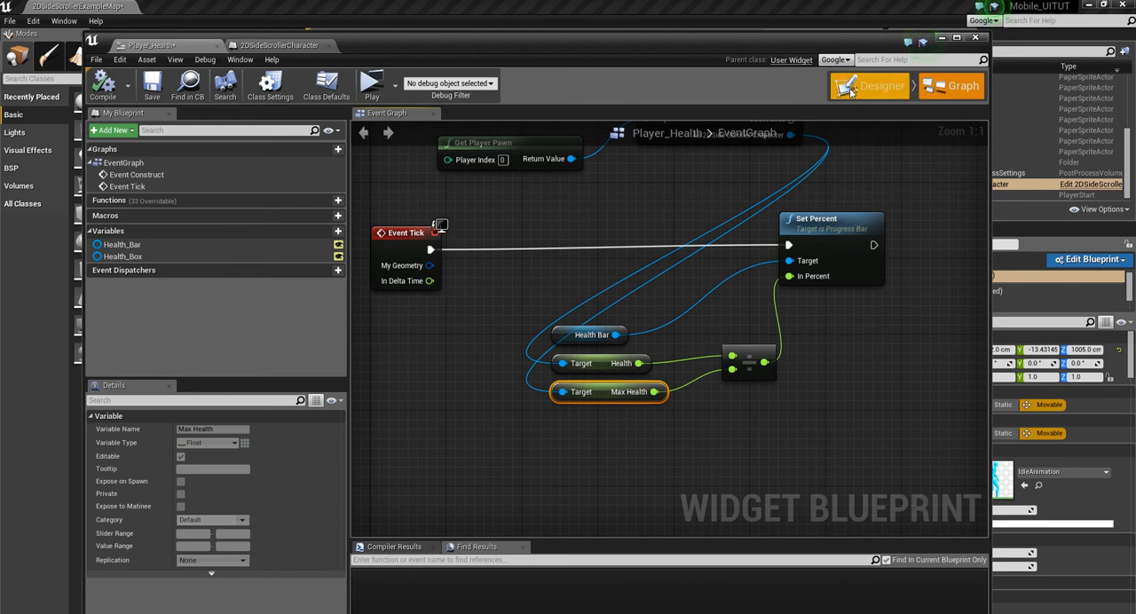
Inspect Health_Bar and its Percent property in the Player_Health widget's Designer view
left_click(875, 86)
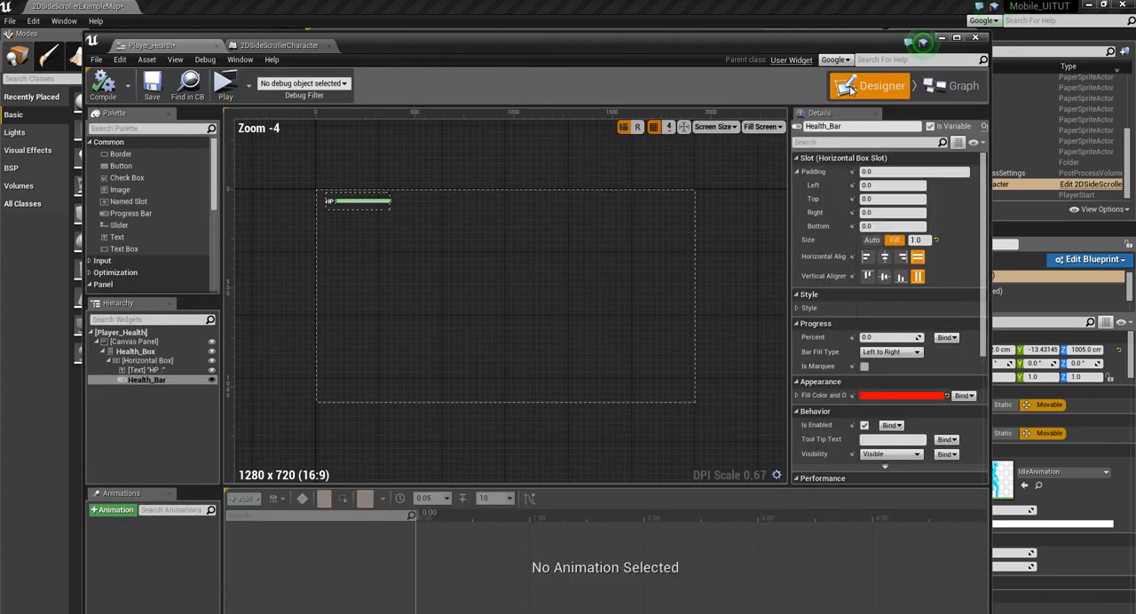
left_click(147, 380)
scroll(305, 230, "up", 4)
scroll(421, 193, "up", 4)
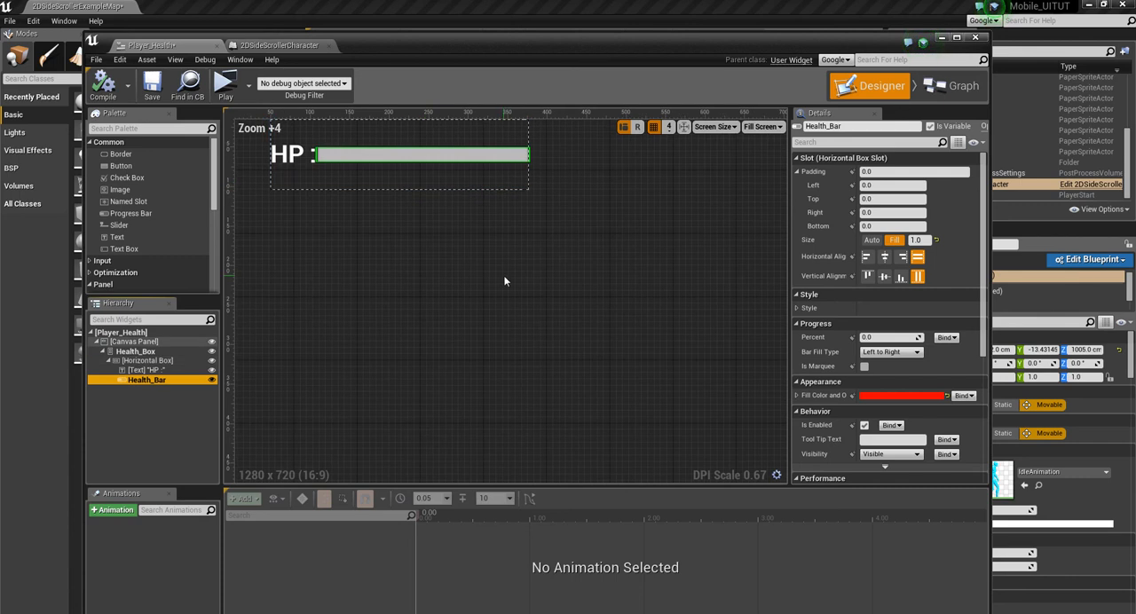
right_click_drag(507, 278, 505, 393)
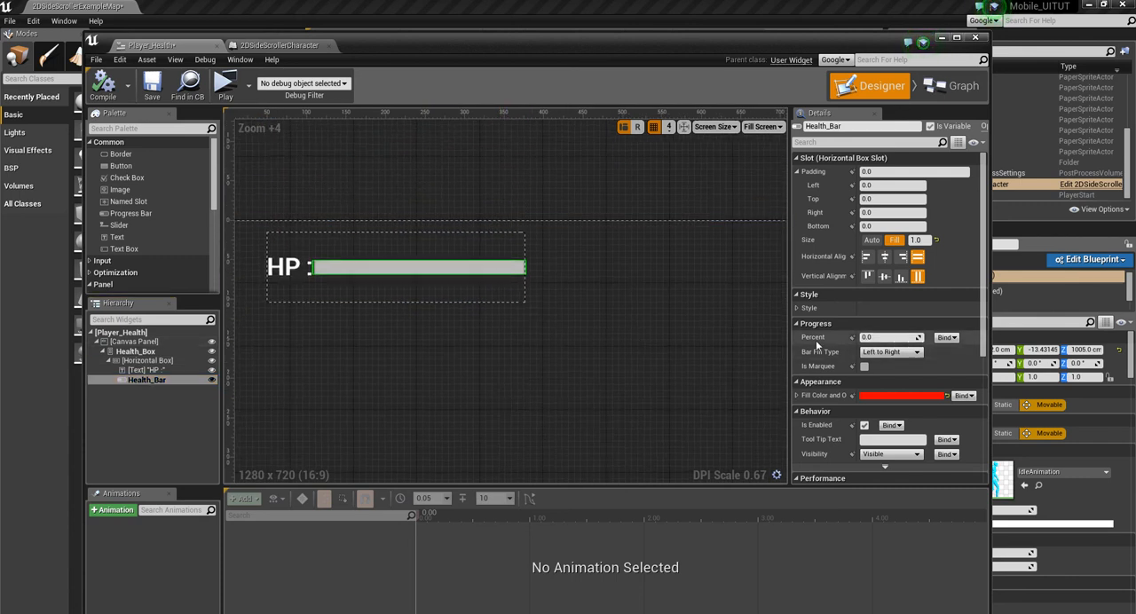
mouse_move(863, 337)
left_mouse_down()
mouse_move(941, 338)
mouse_move(860, 337)
left_mouse_up()
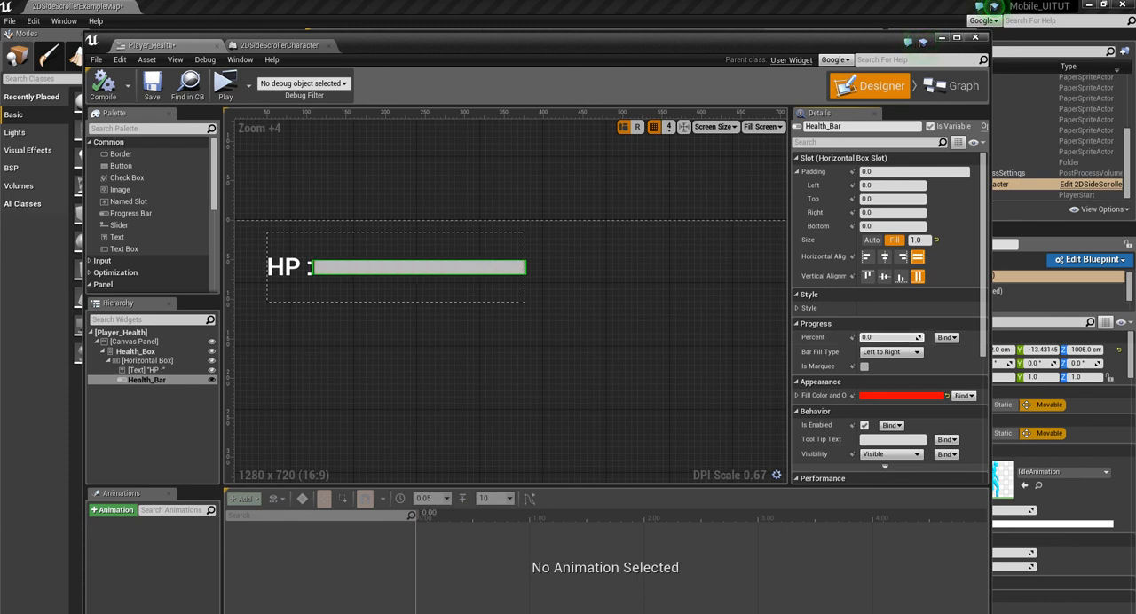
left_click(400, 339)
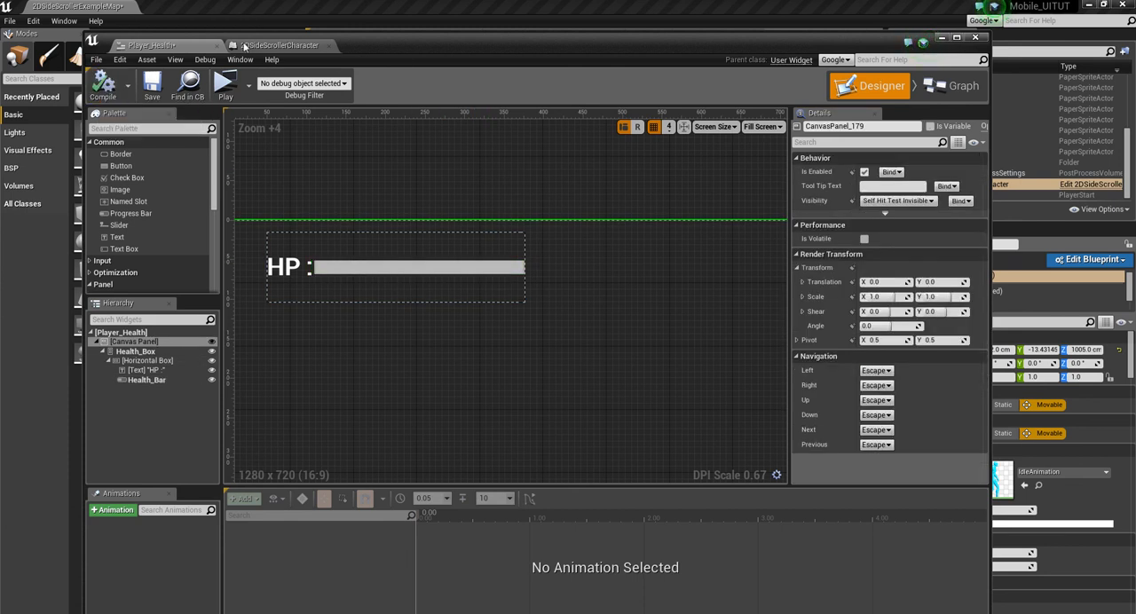
Examine how the Health and Max Health getters feed the division node and Set Percent in the Player_Health event graph
left_click(952, 85)
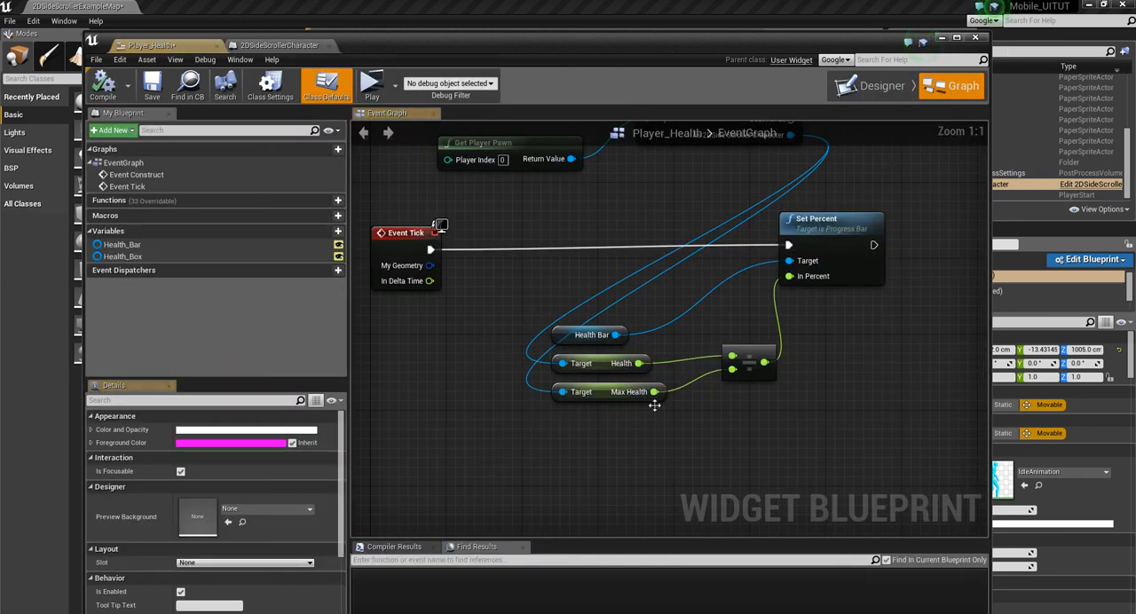
left_click(561, 360)
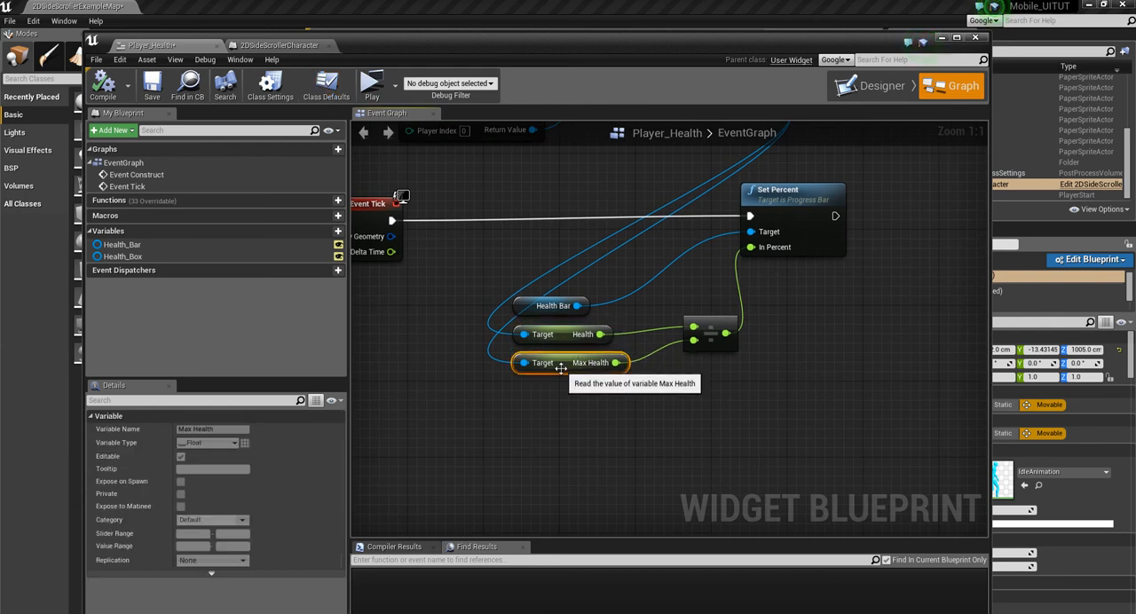
left_click(711, 380)
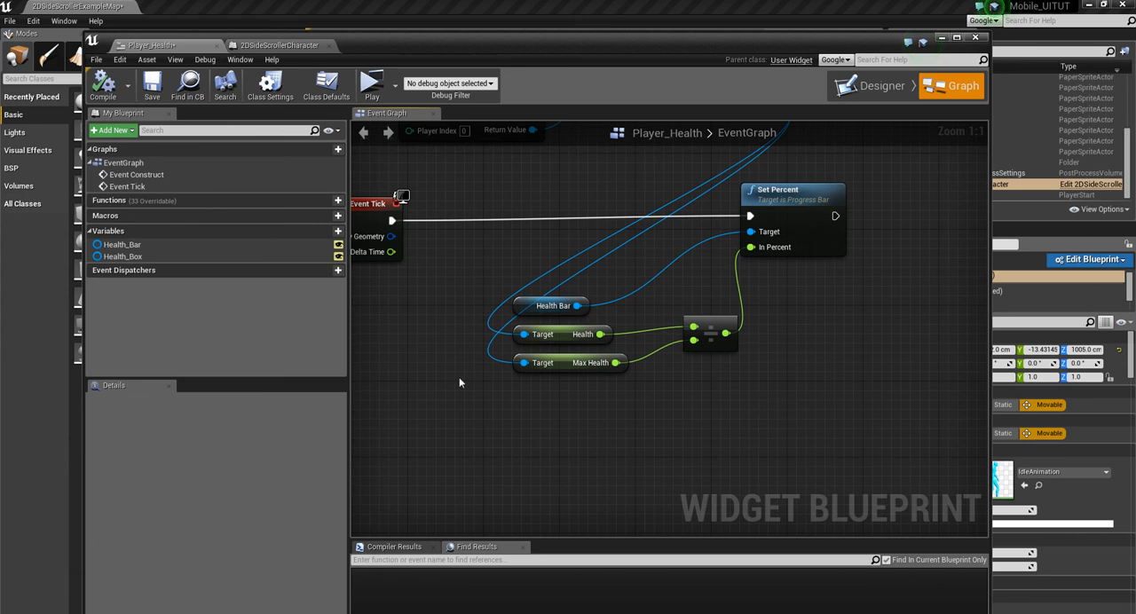
left_click(559, 363)
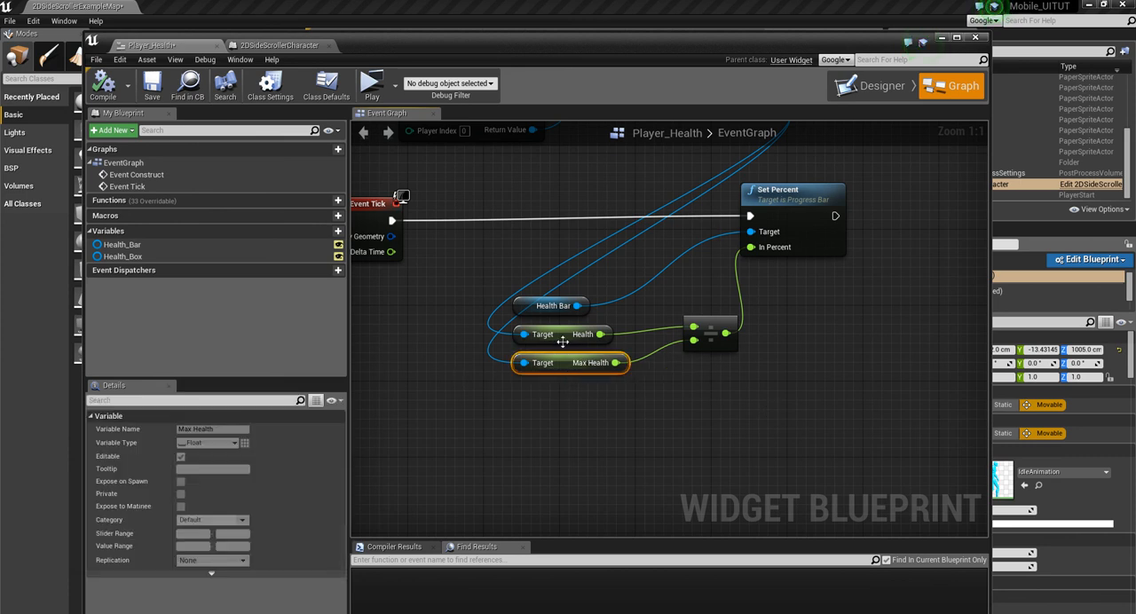
left_click(559, 336)
left_click(567, 364)
left_click(572, 340)
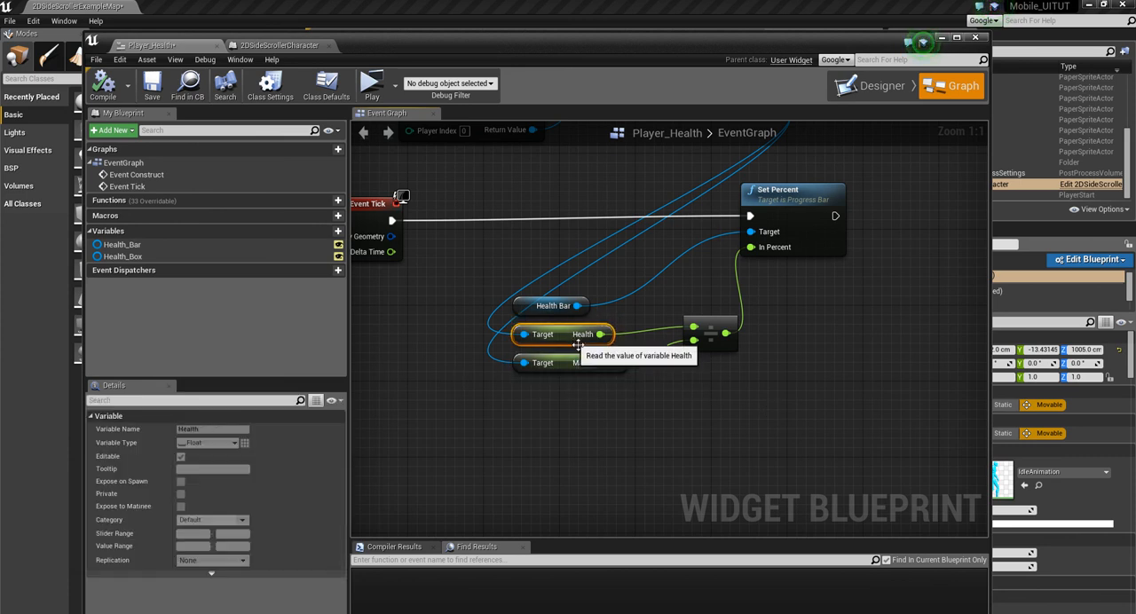
left_click(676, 414)
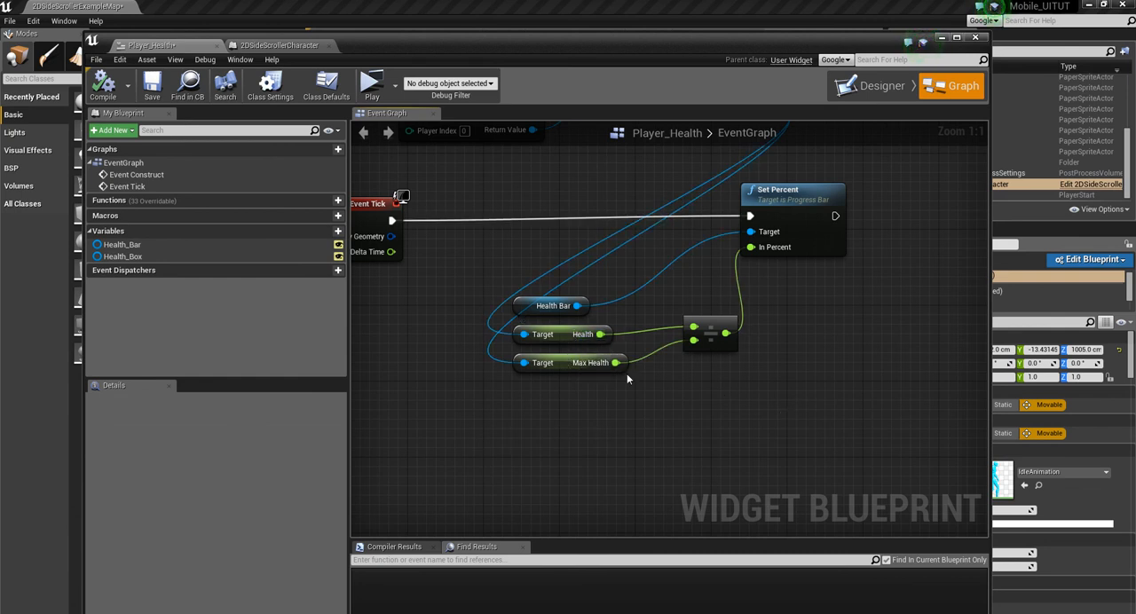
left_click(714, 343)
right_click_drag(441, 281, 527, 281)
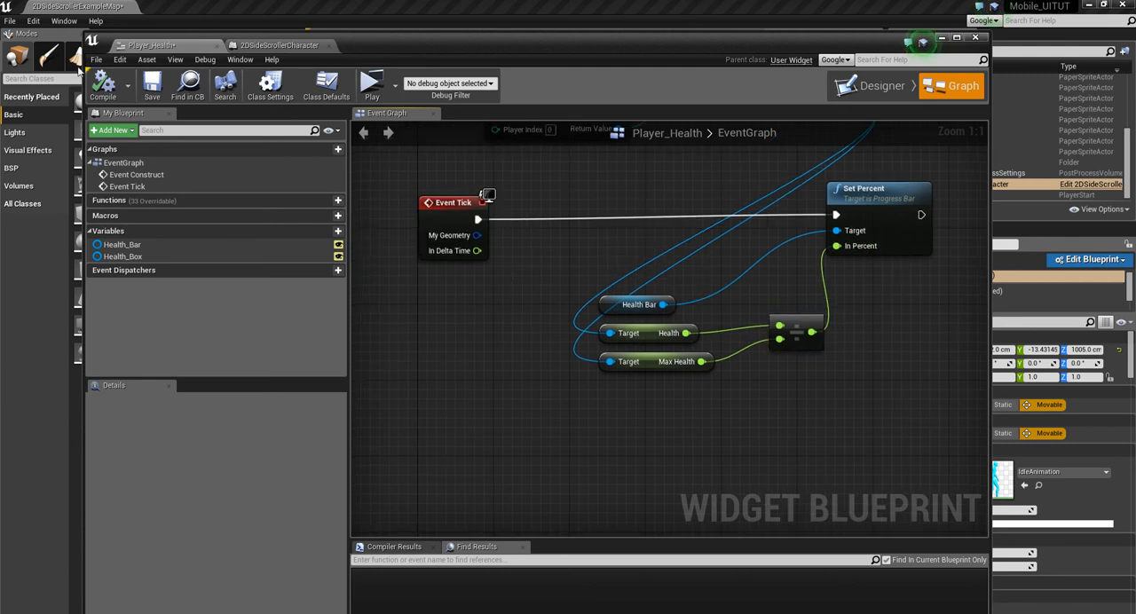
Run a preview of the level, start the game from its main menu, close it and recheck the Player_Health event graph
left_click(373, 84)
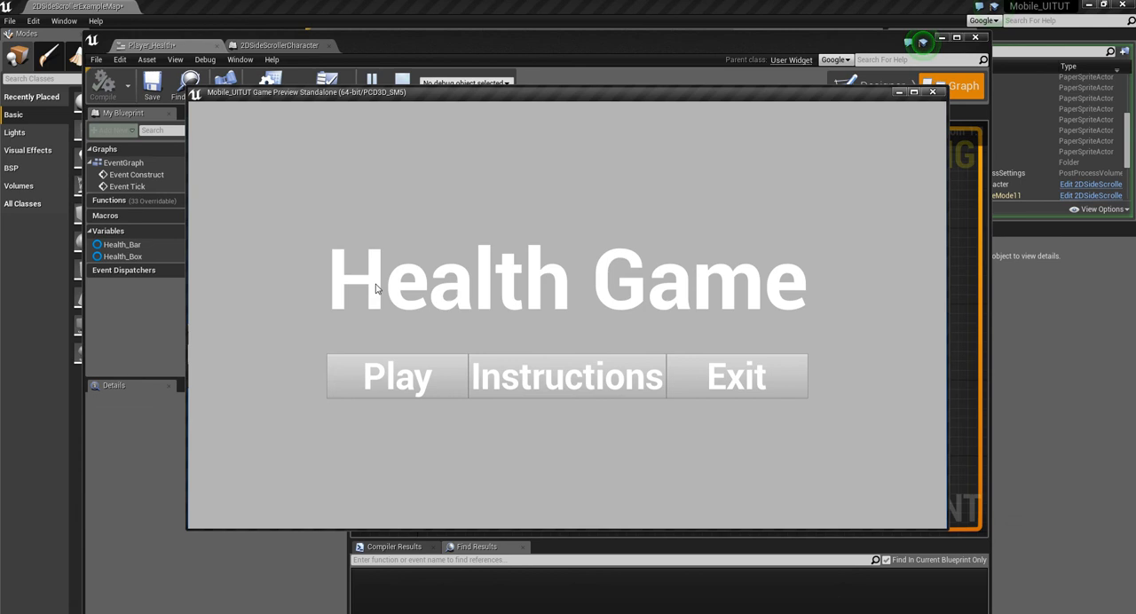
left_click(391, 364)
left_click(934, 92)
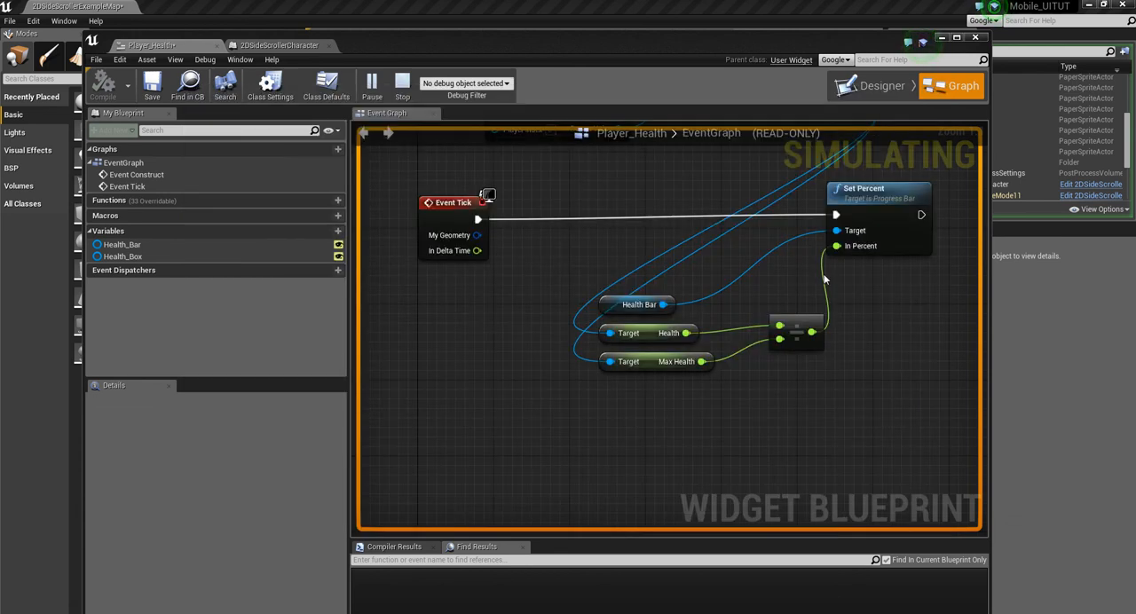
scroll(491, 397, "up", 4)
right_click_drag(491, 397, 586, 410)
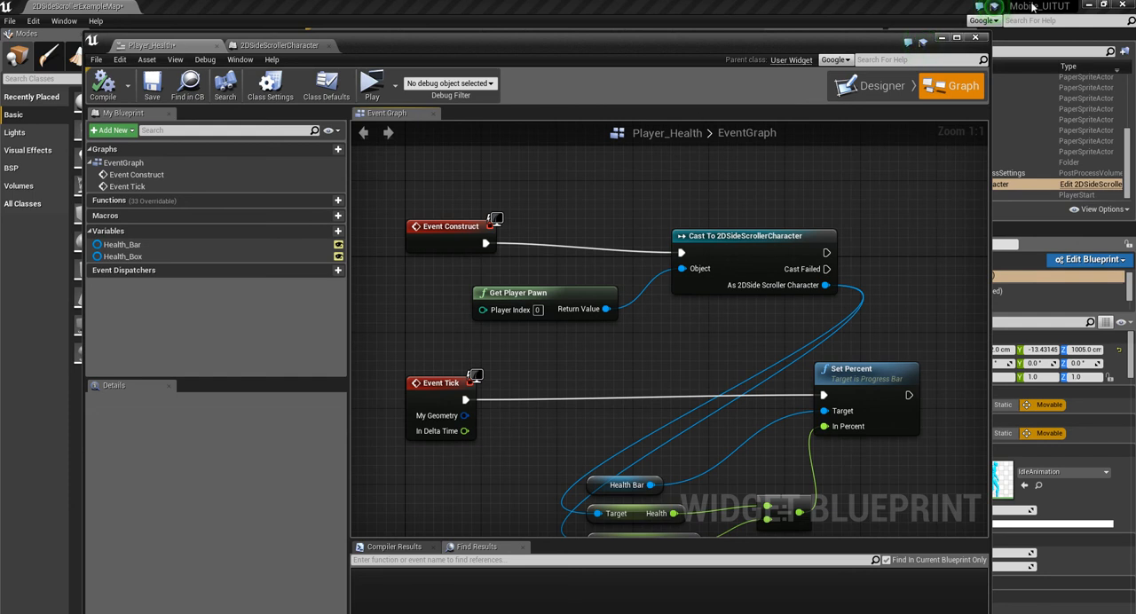
Open the level blueprint and make room between the Show Mouse Cursor SET node and the Create Main Widget node
left_click(942, 38)
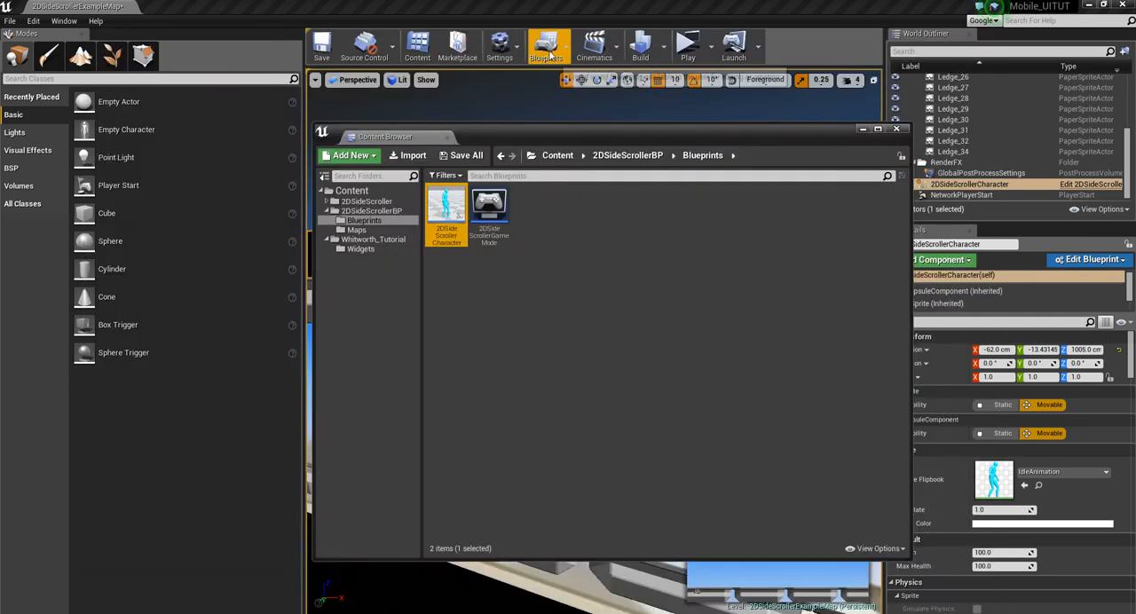
left_click(546, 46)
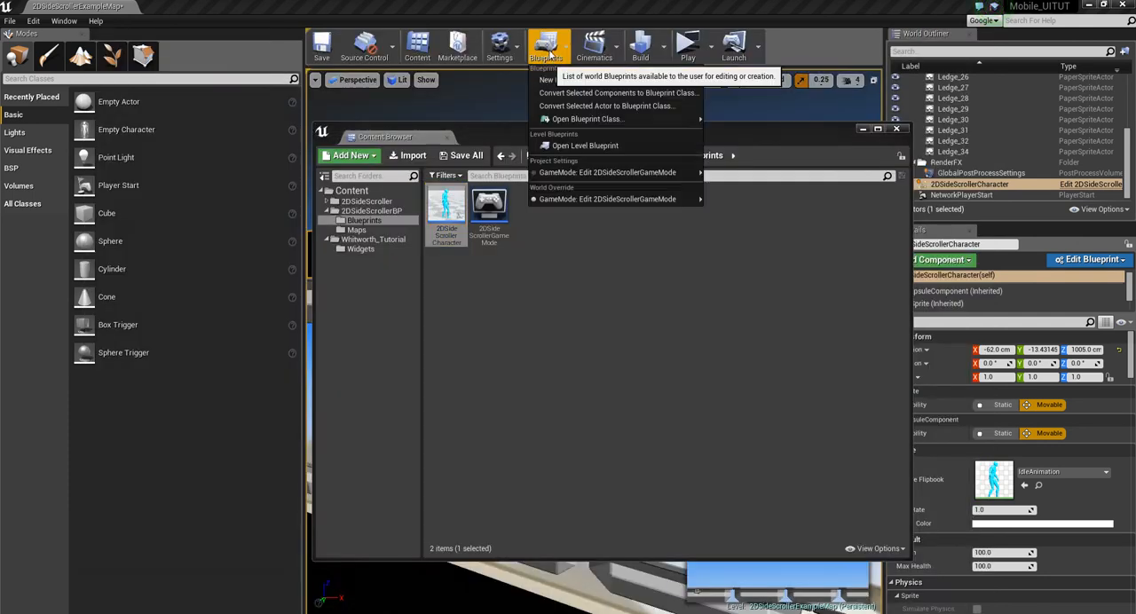
left_click(573, 145)
right_click_drag(438, 293, 514, 276)
left_click_drag(514, 275, 678, 277)
right_click_drag(677, 302, 608, 389)
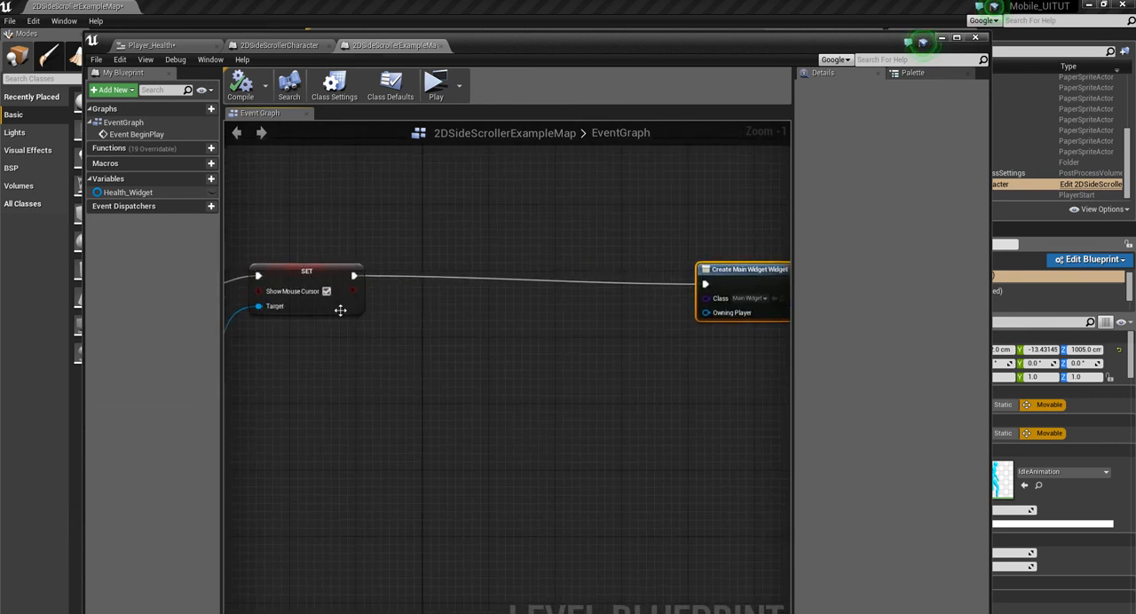
Insert a Create Widget node after the Show Mouse Cursor SET node and set its class to Player_Health
left_click_drag(354, 277, 453, 282)
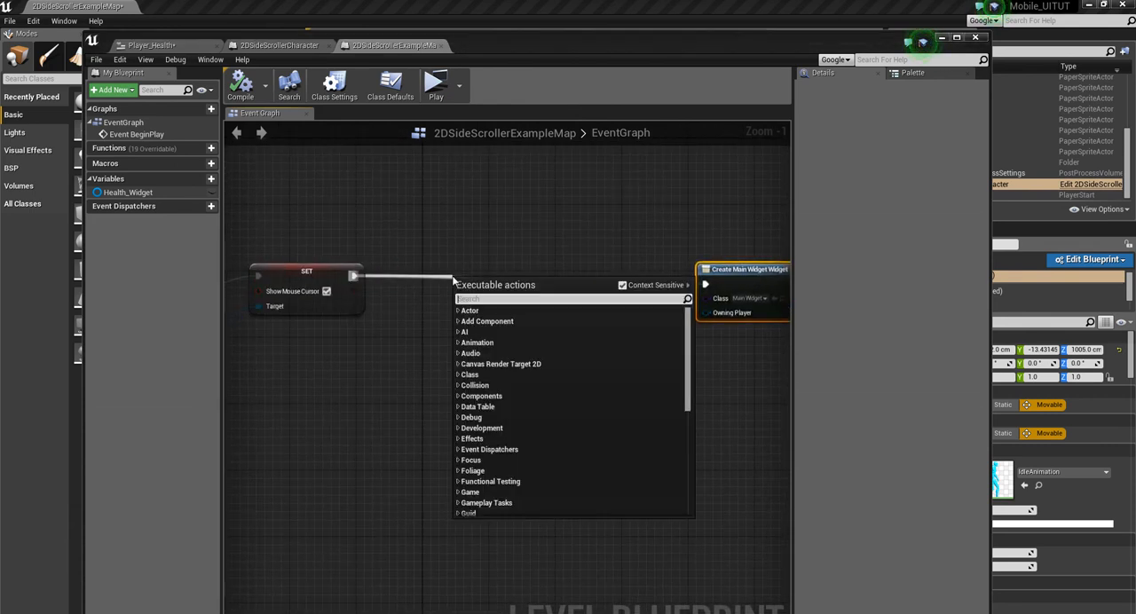
type("create wid")
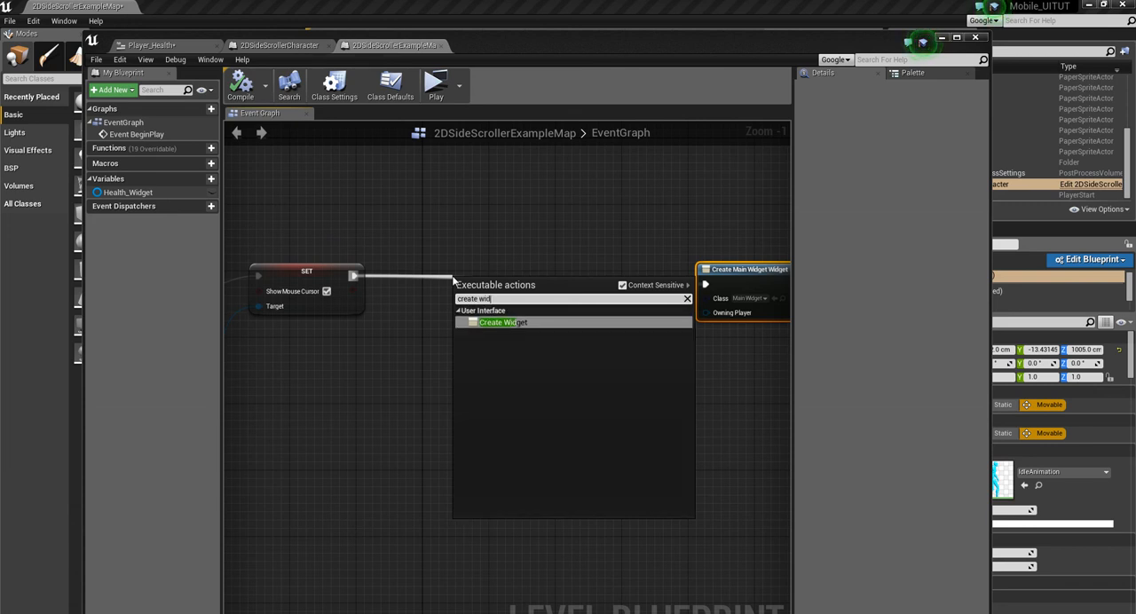
type("get")
key("Return")
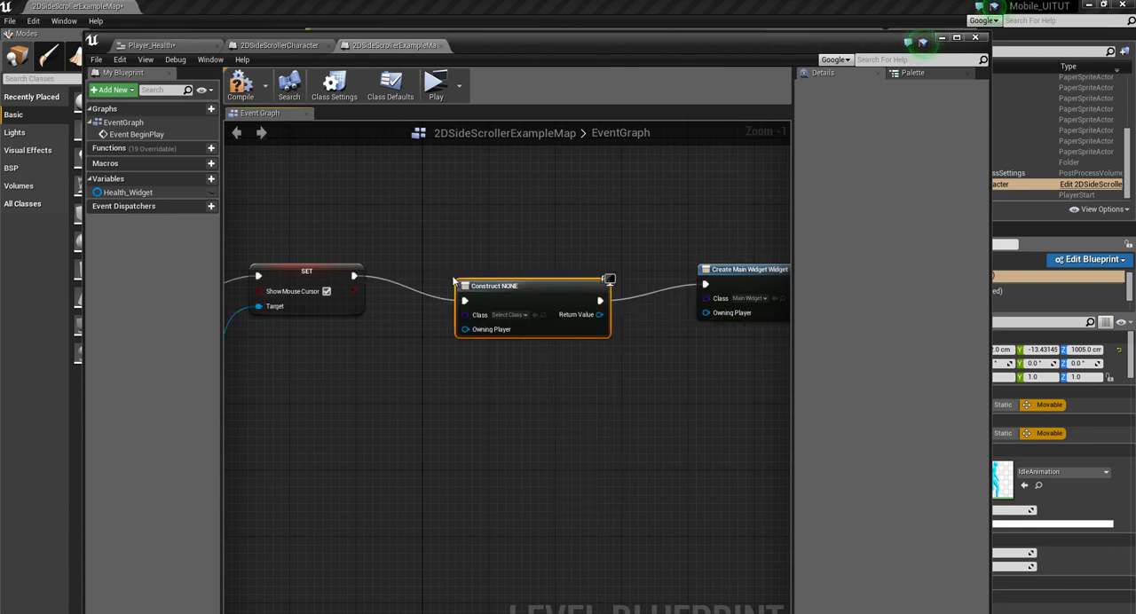
left_click(512, 315)
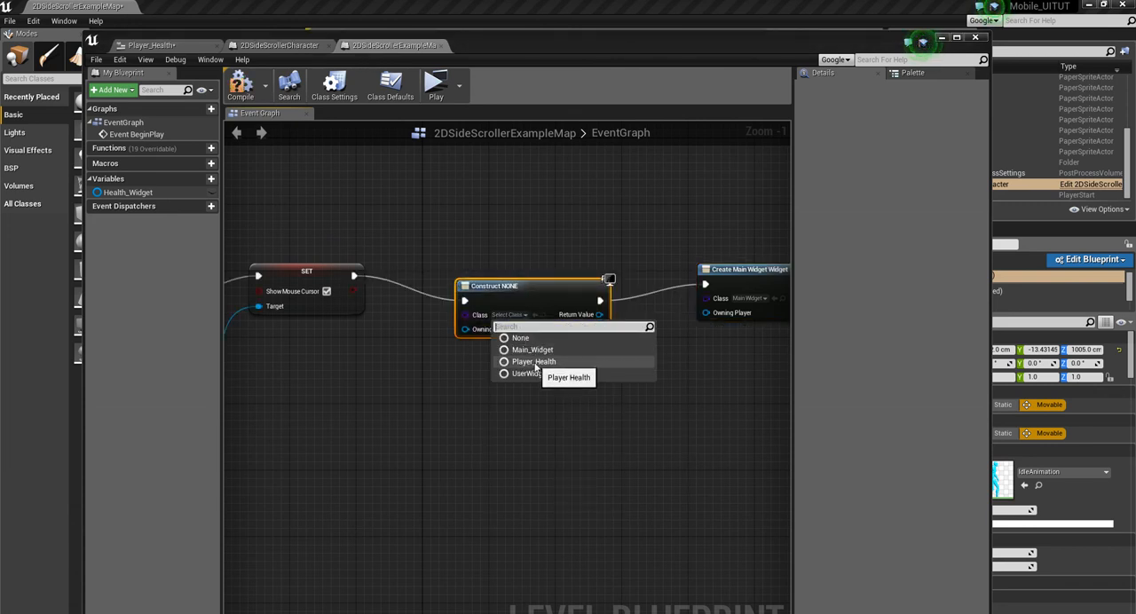
left_click(507, 362)
Add an Add to Viewport node for the Player Health widget, wired into the execution flow before Create Main Widget and placed above it
mouse_move(552, 303)
left_mouse_down()
mouse_move(472, 280)
mouse_move(556, 307)
mouse_move(592, 335)
left_mouse_up()
type("add to view")
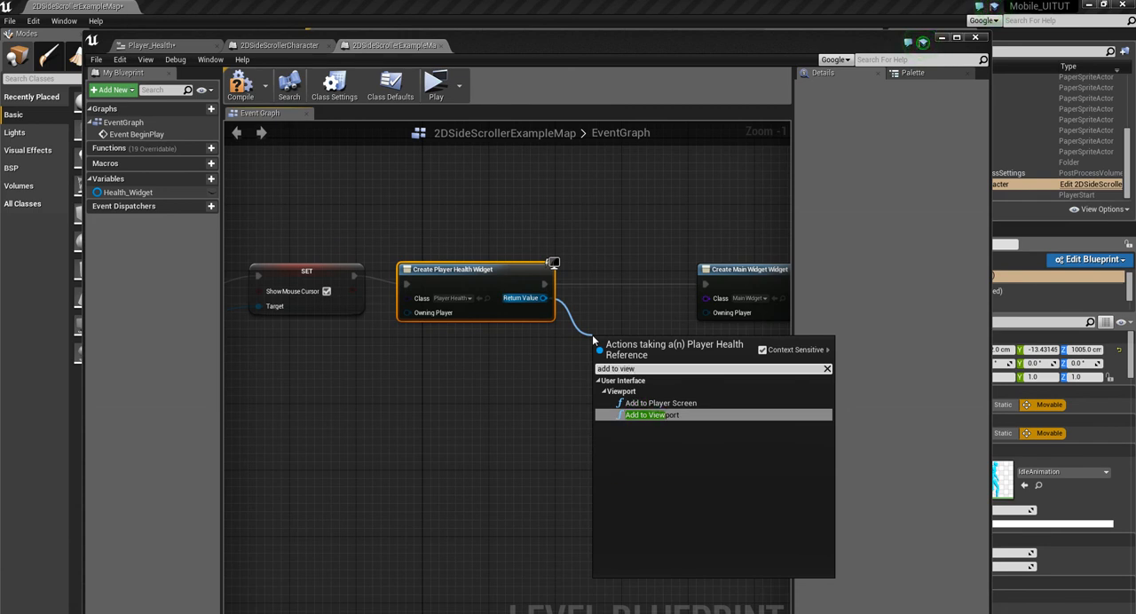
key("Return")
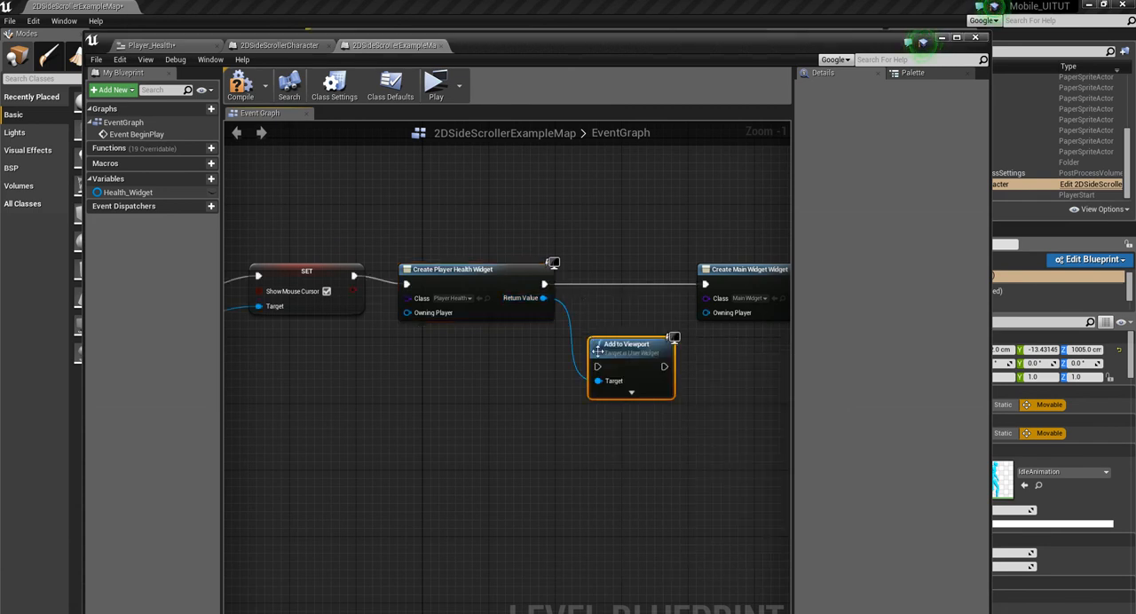
mouse_move(544, 284)
left_mouse_down()
mouse_move(589, 321)
mouse_move(597, 367)
mouse_move(710, 293)
mouse_move(704, 284)
left_mouse_up()
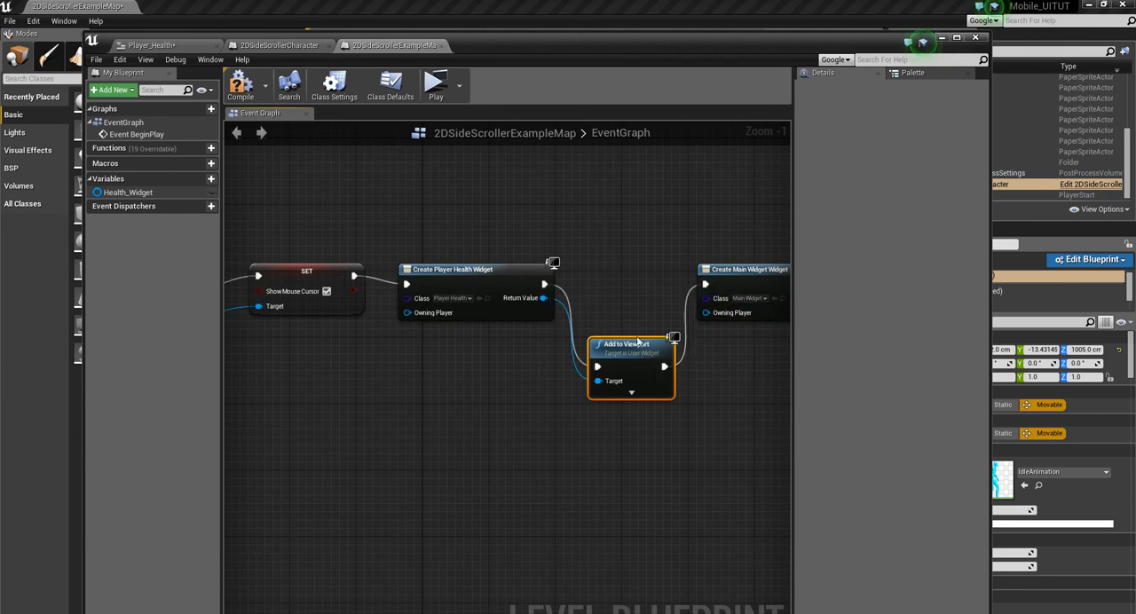
left_click_drag(637, 343, 628, 211)
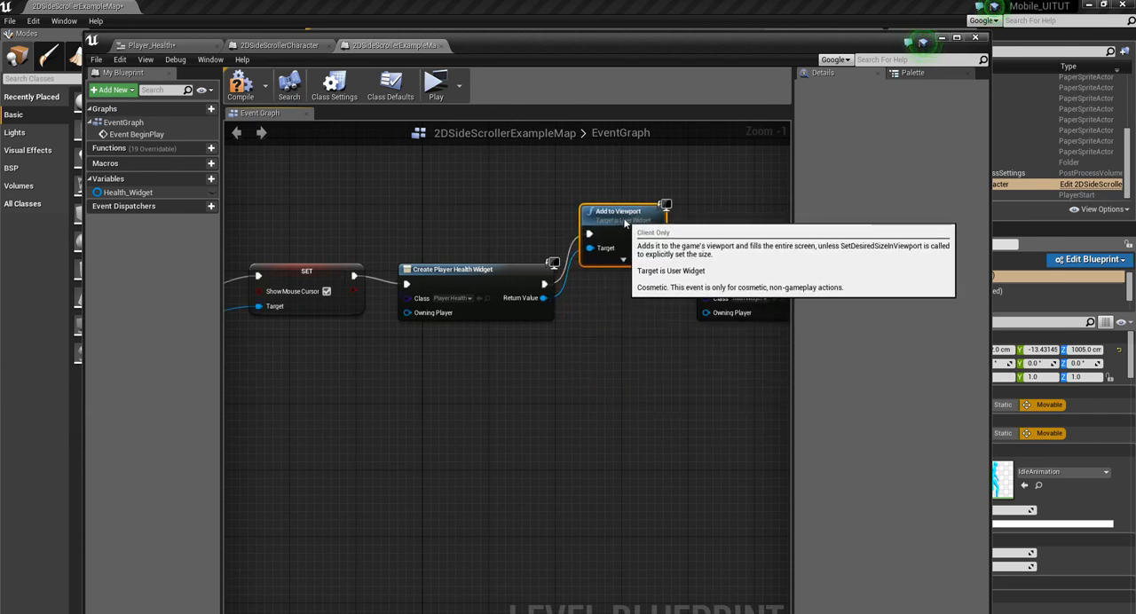
Preview the level, start the game from the menu to check the HP bar, and close the preview
left_click(436, 98)
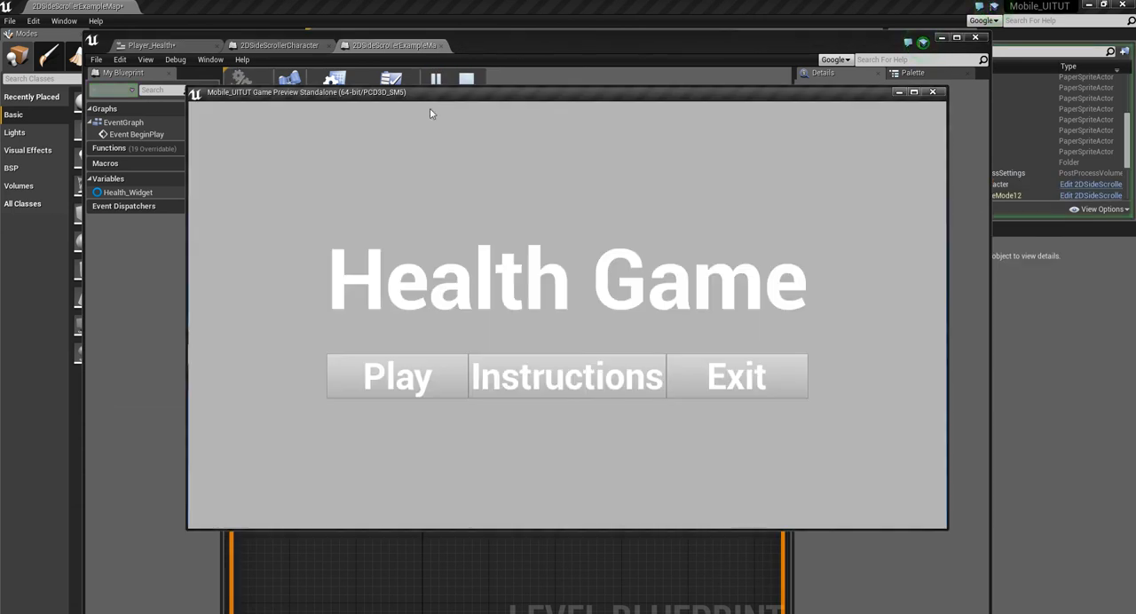
left_click(377, 371)
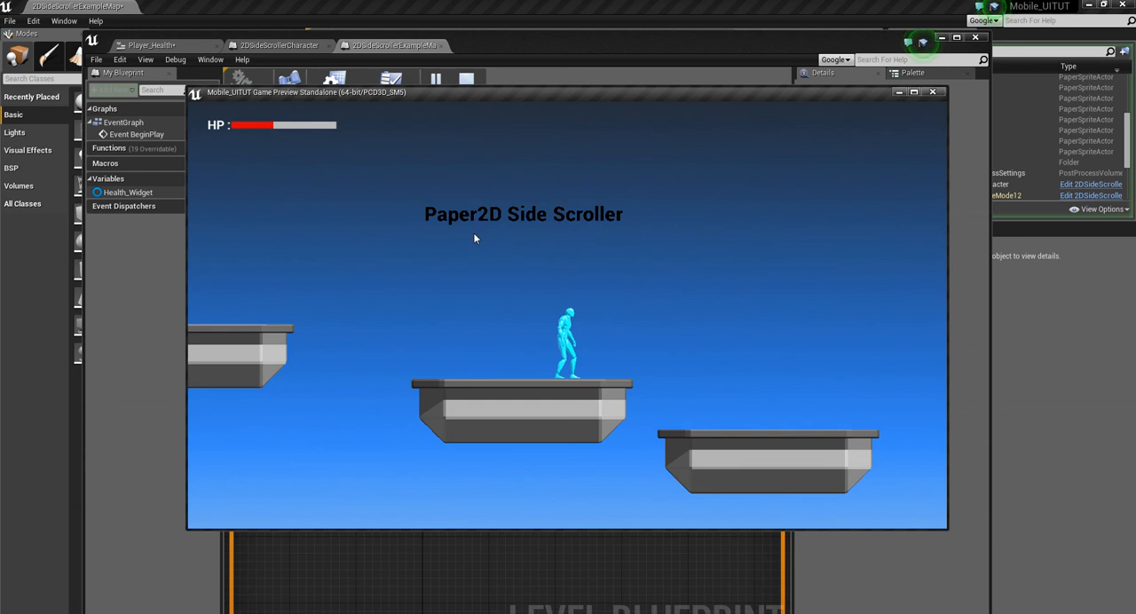
left_click(934, 93)
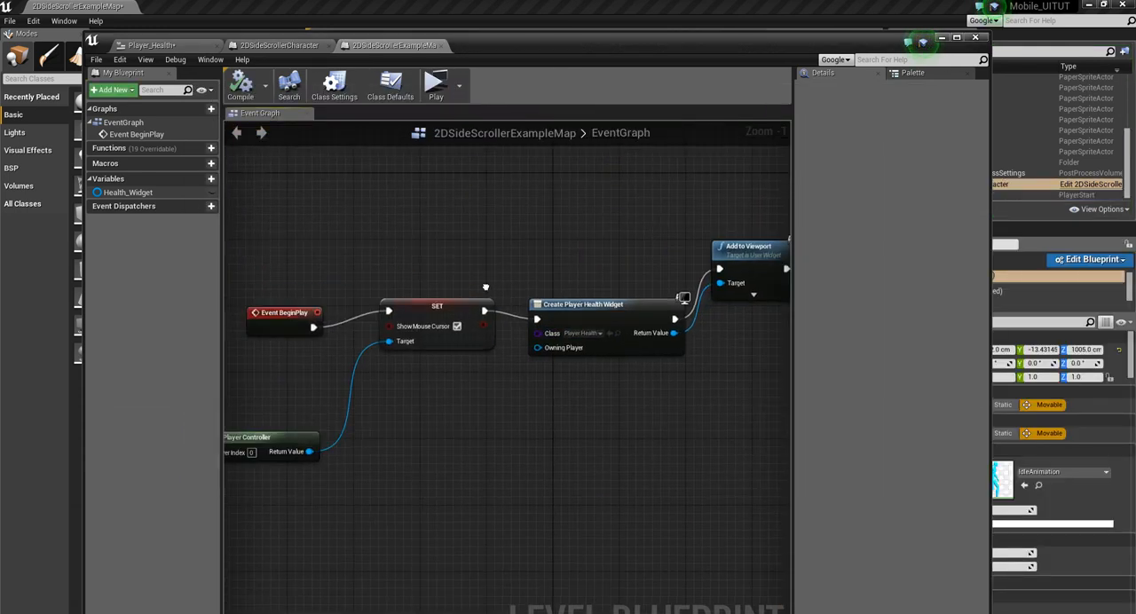
Save the Player_Health widget blueprint
left_click(165, 46)
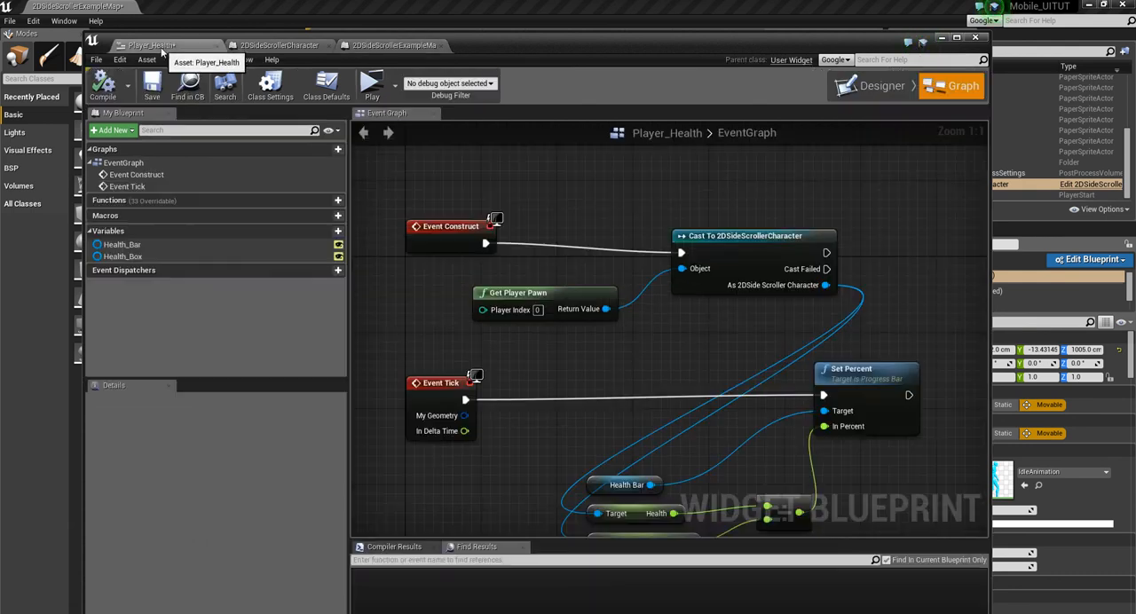
left_click(153, 86)
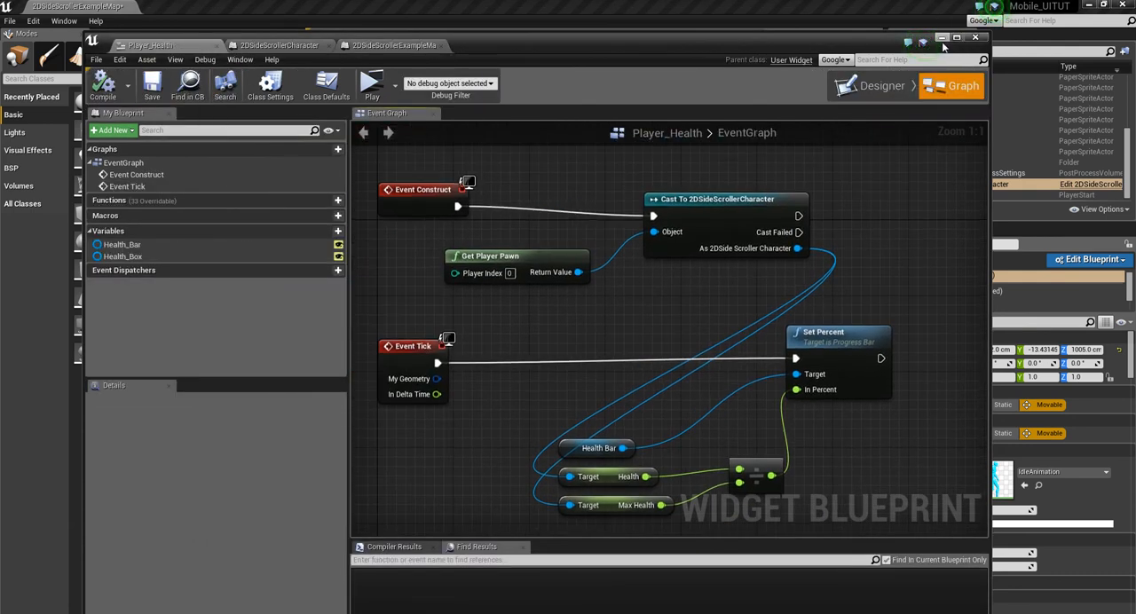
Open Main_Widget from the Widgets folder and examine the playBtn click logic in its event graph
left_click(942, 39)
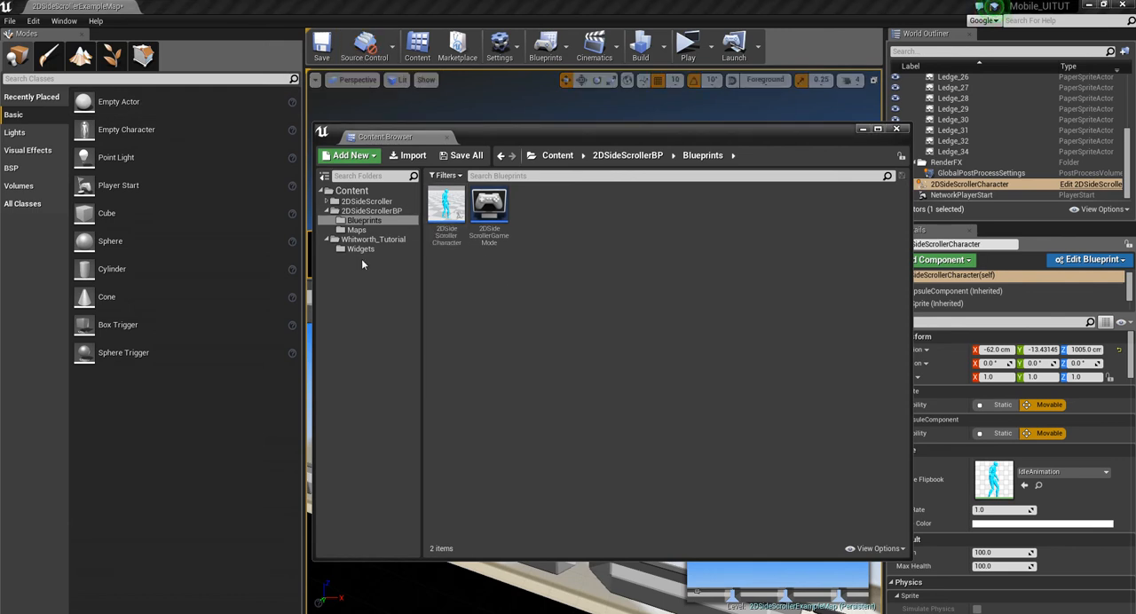
left_click(363, 250)
double_click(445, 204)
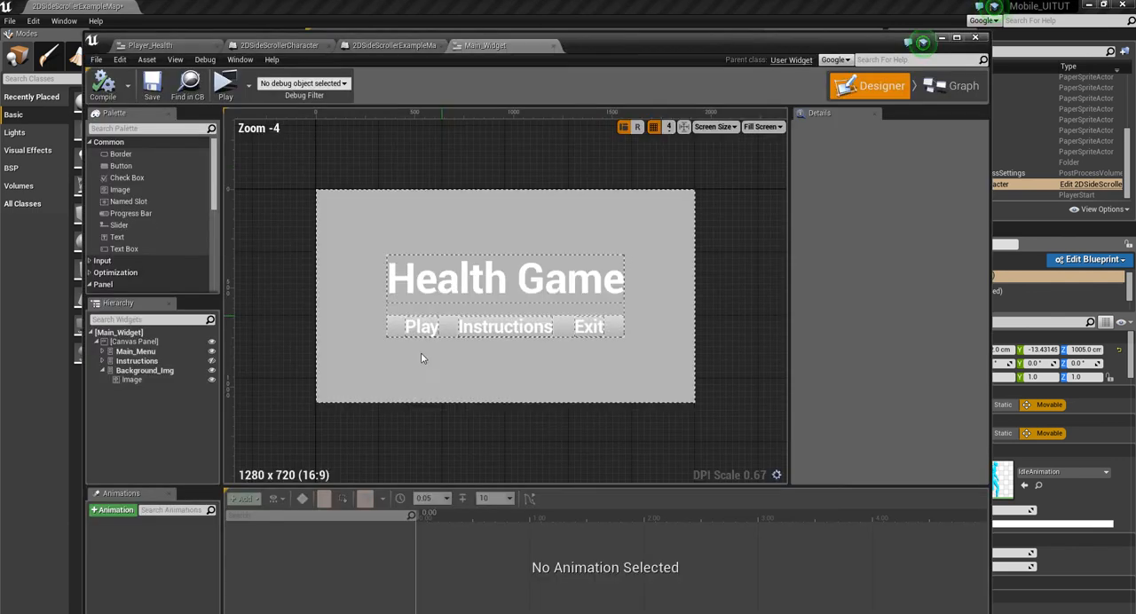
left_click(952, 86)
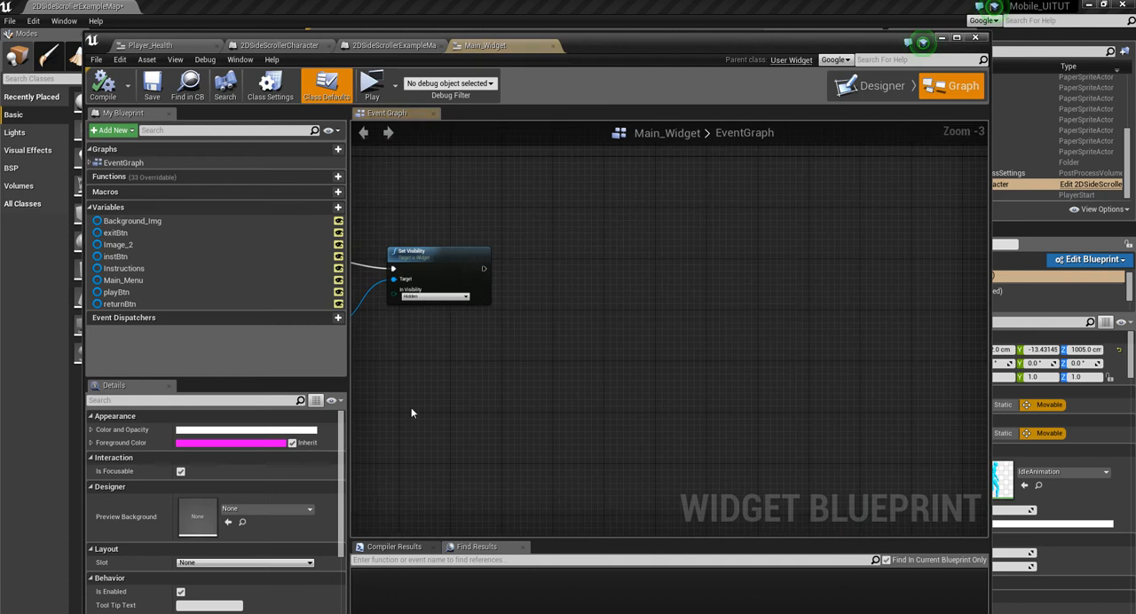
right_click_drag(411, 413, 834, 543)
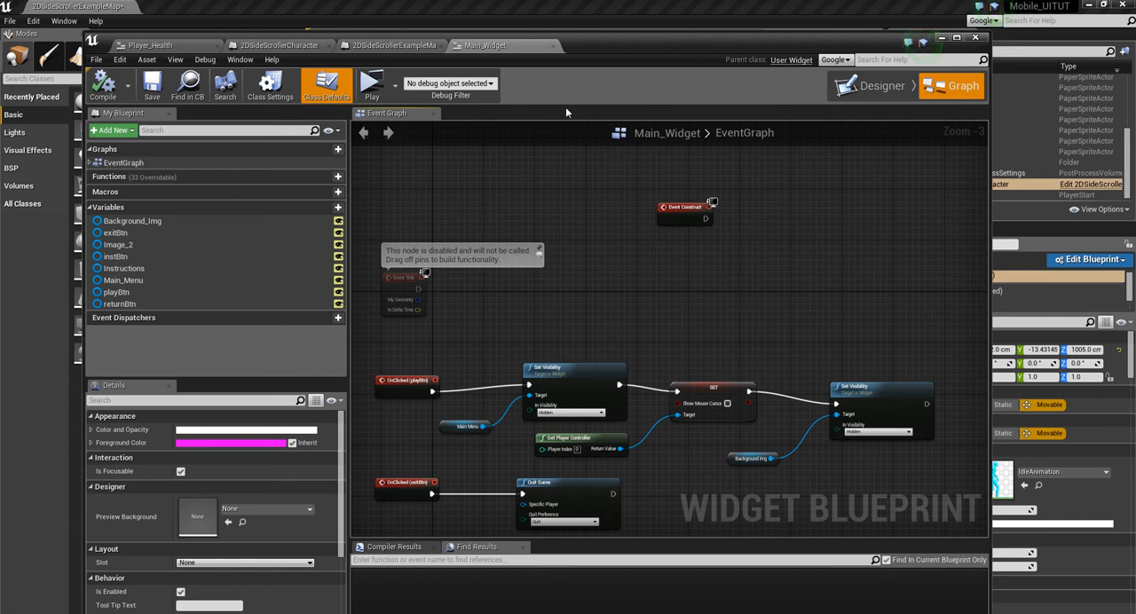
Preview the level again, start the game, and run and jump with the character while checking the HP bar
left_click(371, 85)
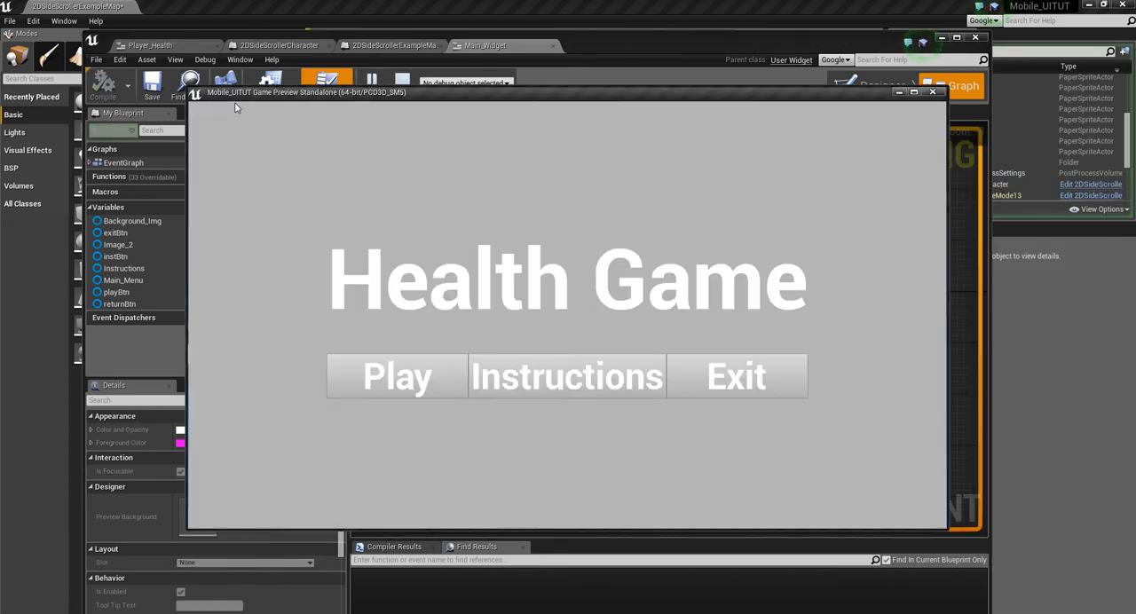
left_click(348, 381)
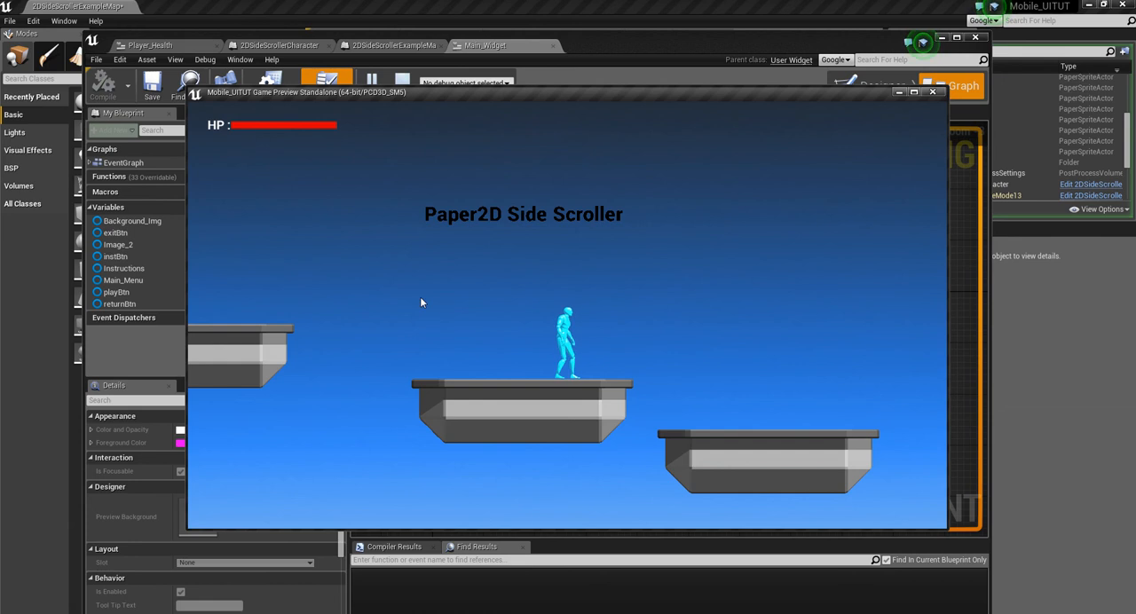
key("space")
key("d")
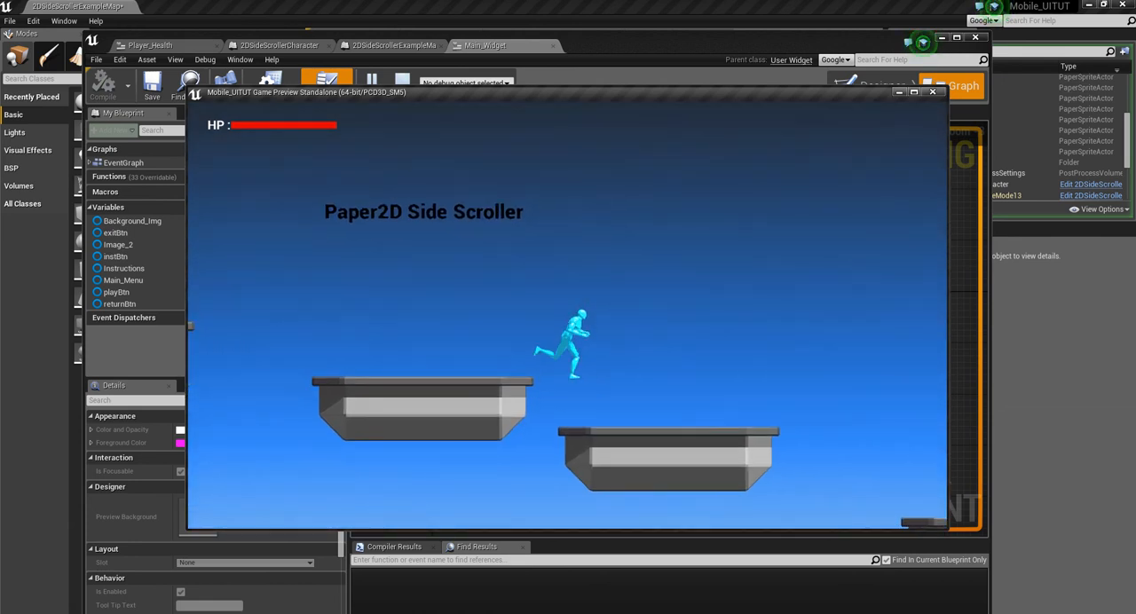
key("a")
key("space")
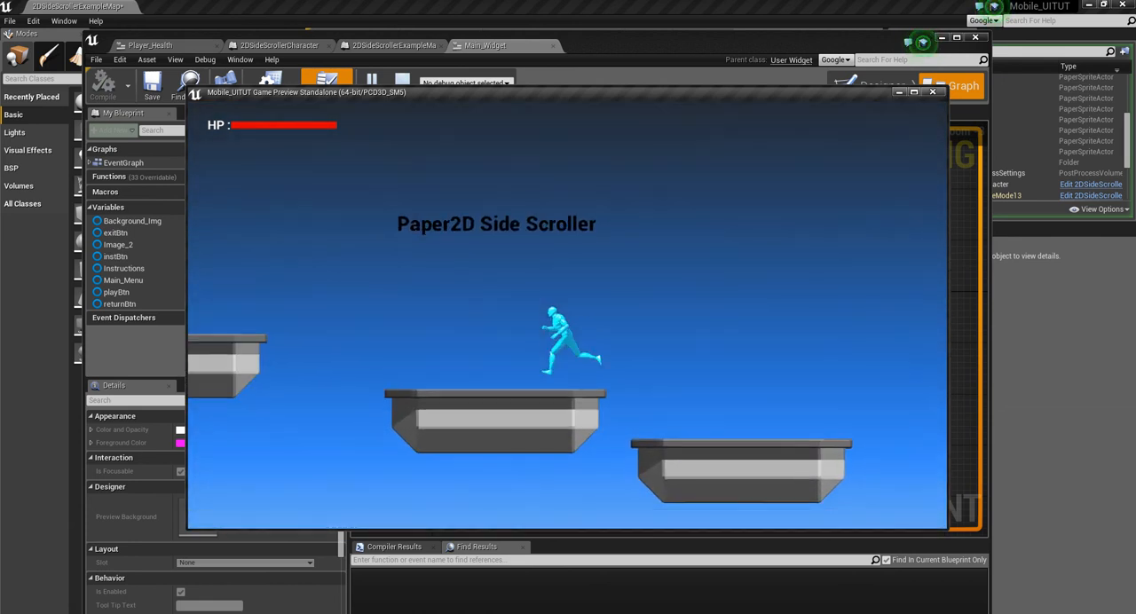
Run and jump between the platforms in both directions while watching the HP bar, and close the game preview
key("d")
key("space")
key("space")
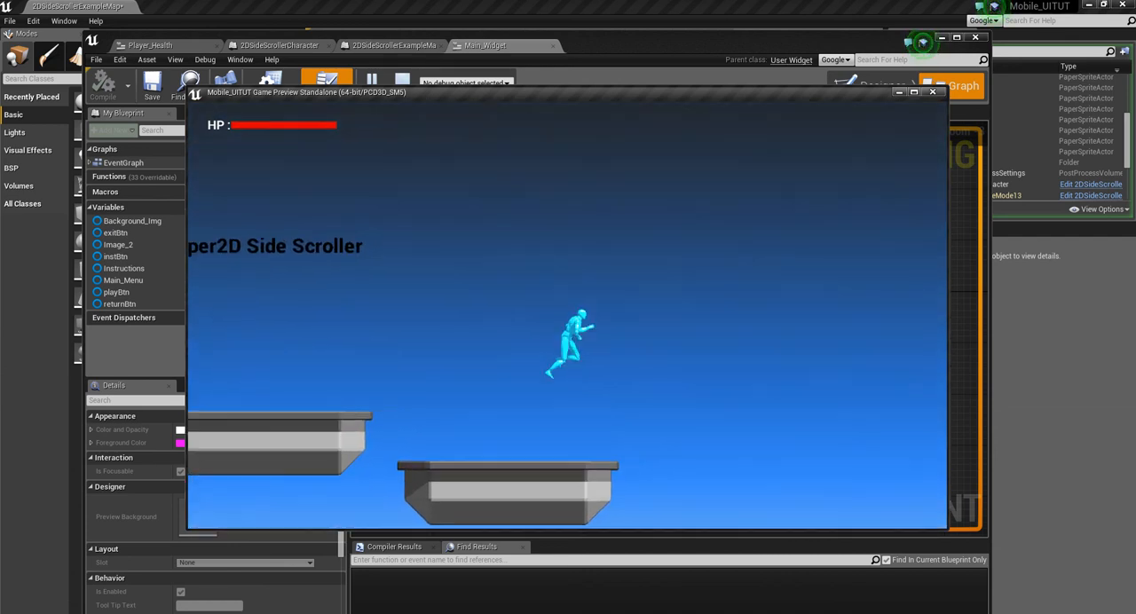
key("a")
key("space")
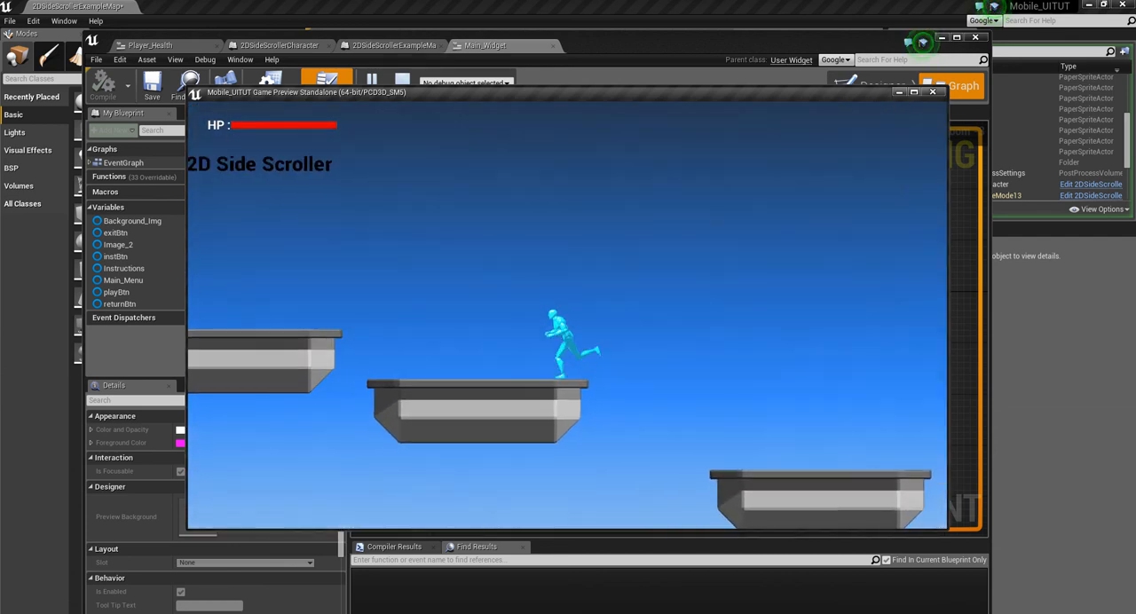
key("space")
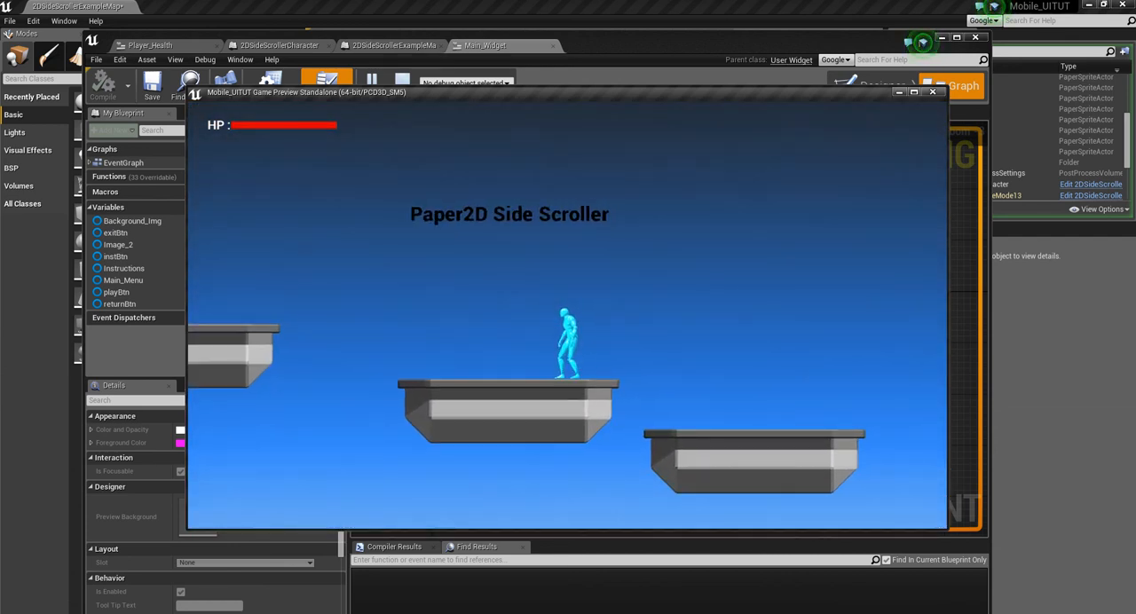
key("Escape")
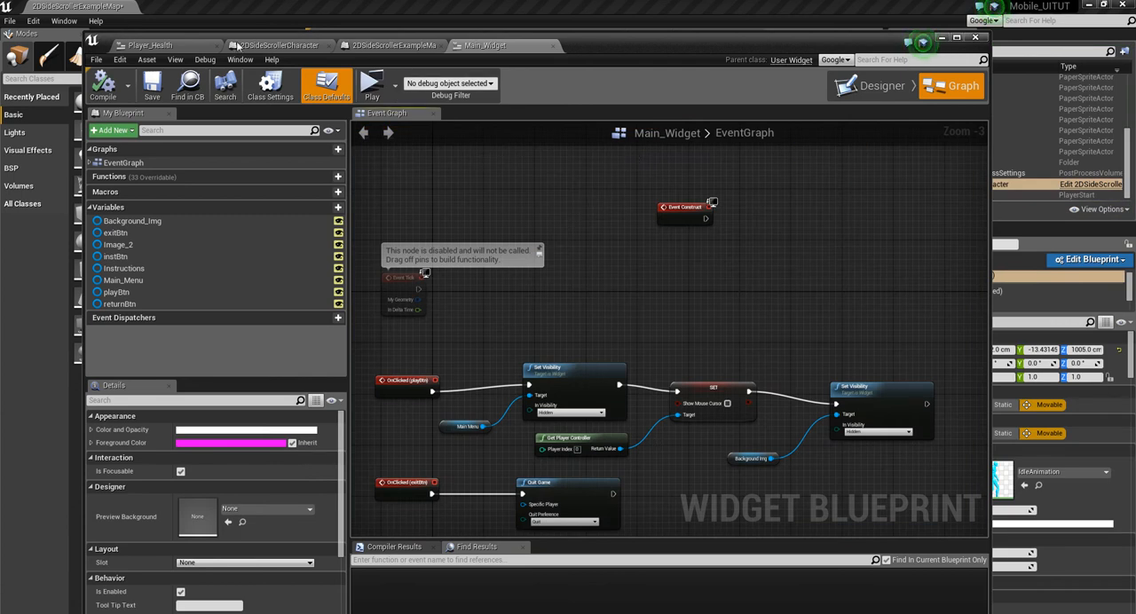
Review the Player_Health event graph, and inspect the Horizontal Box and Health_Box in its designer layout
left_click(197, 46)
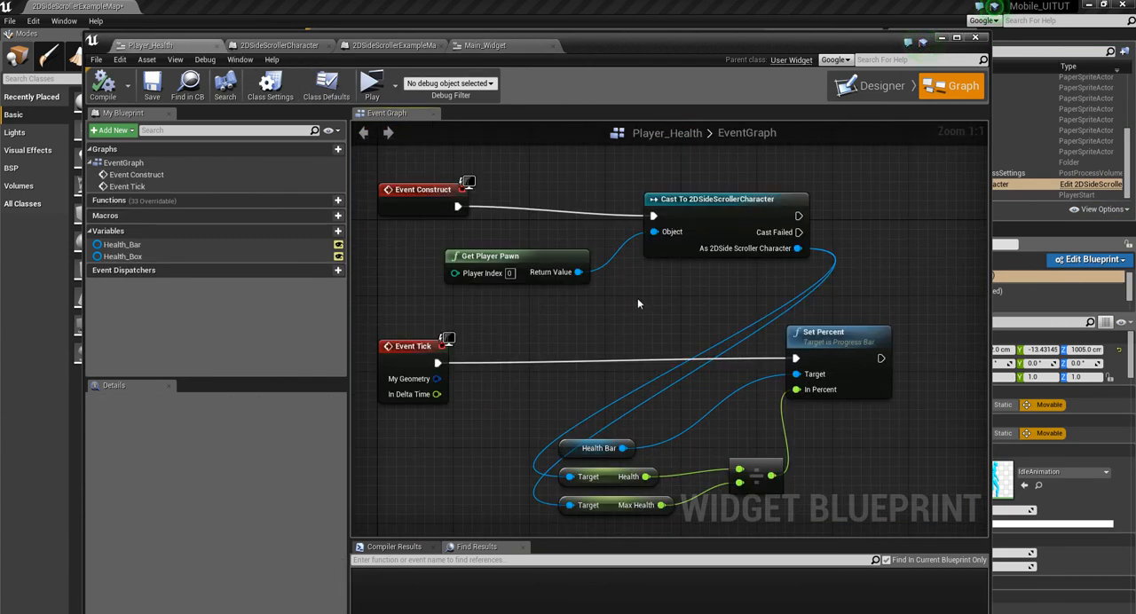
right_click_drag(637, 304, 592, 356)
left_click(883, 89)
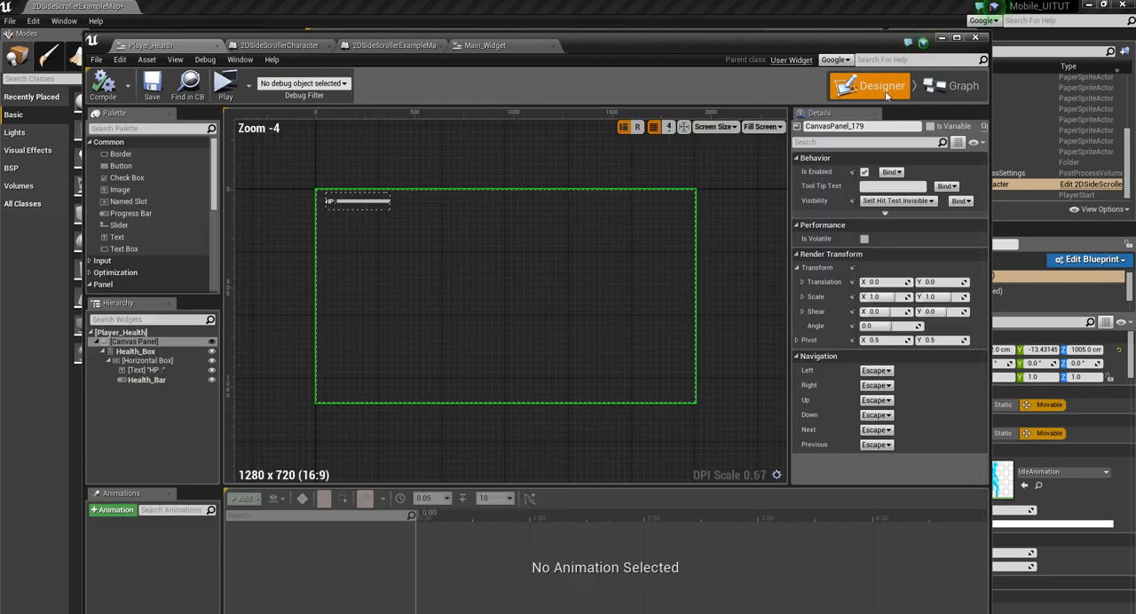
left_click(367, 210)
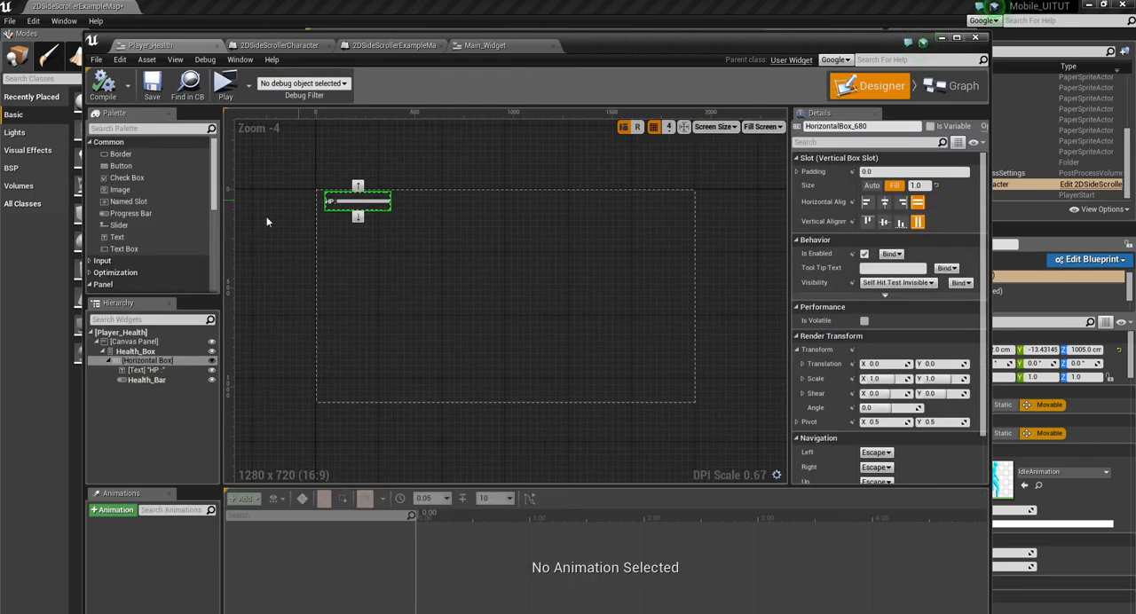
left_click(156, 352)
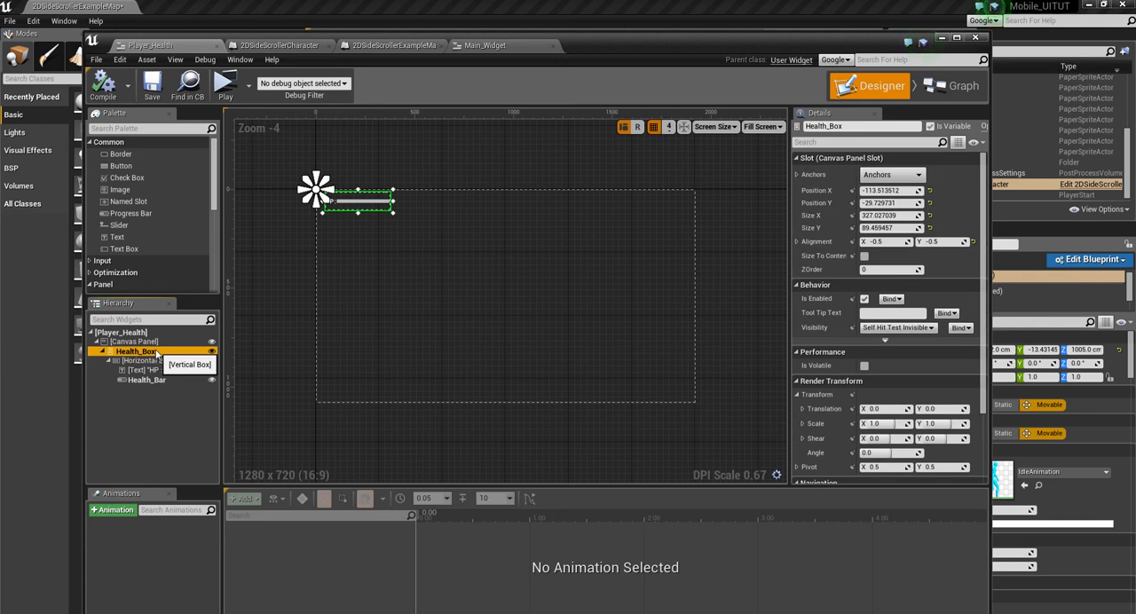
Examine the Main_Widget designer layout, inspecting the Canvas Panel, Main_Menu, Instructions and Background_Img elements
left_click(521, 47)
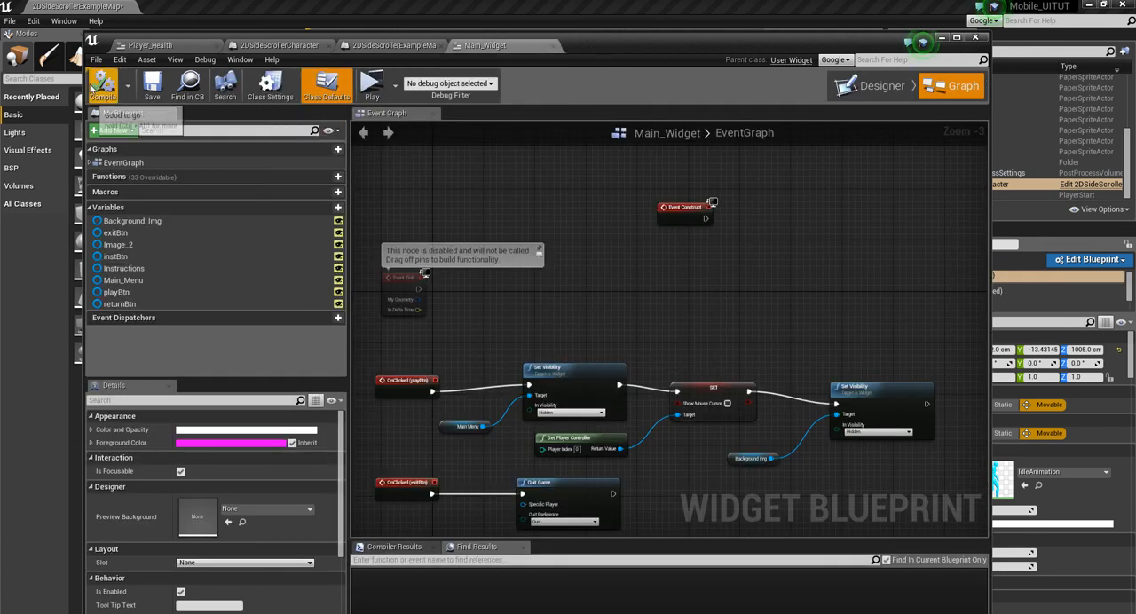
left_click(875, 86)
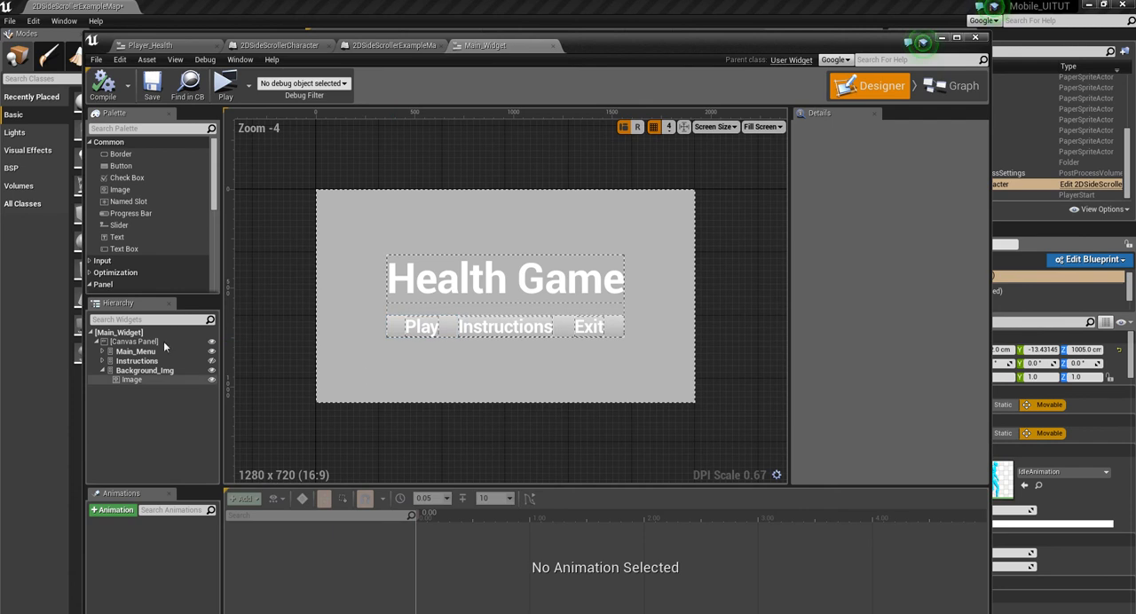
left_click(137, 342)
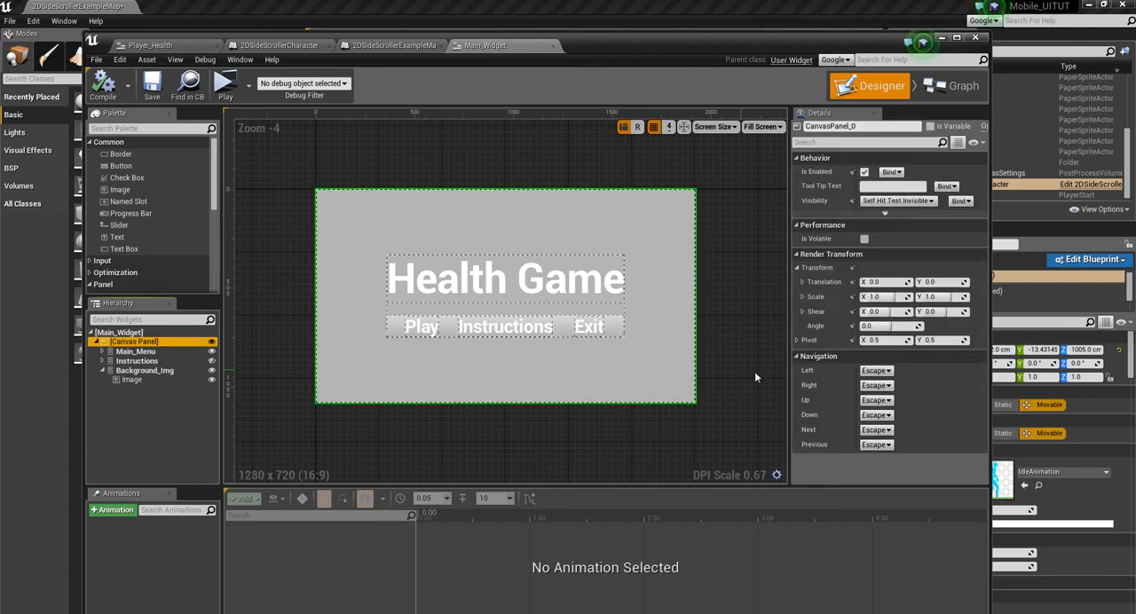
left_click(142, 352)
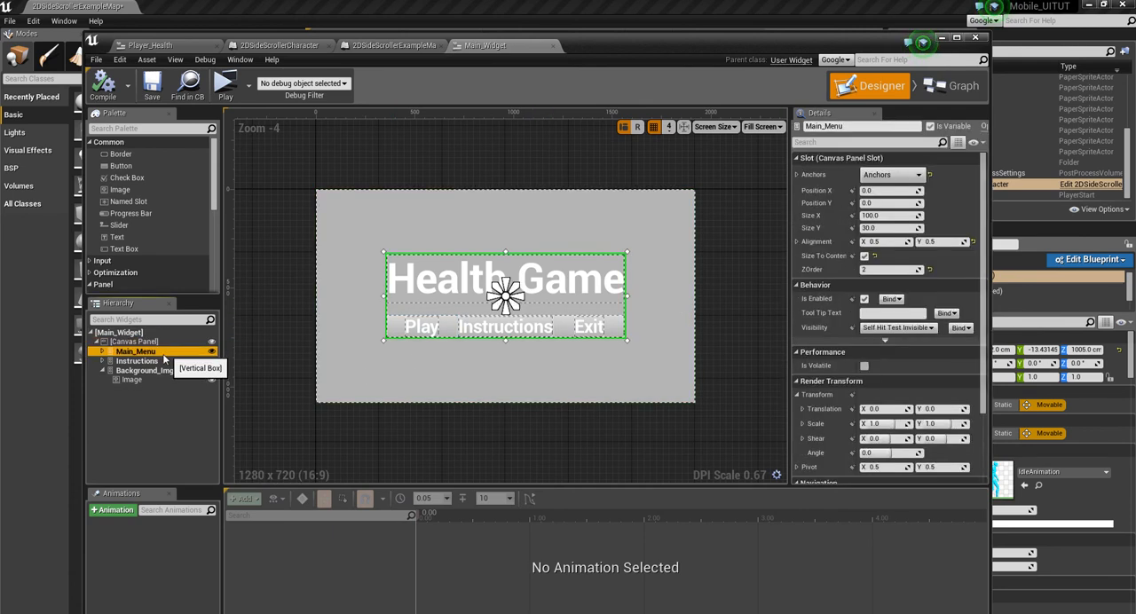
left_click(138, 361)
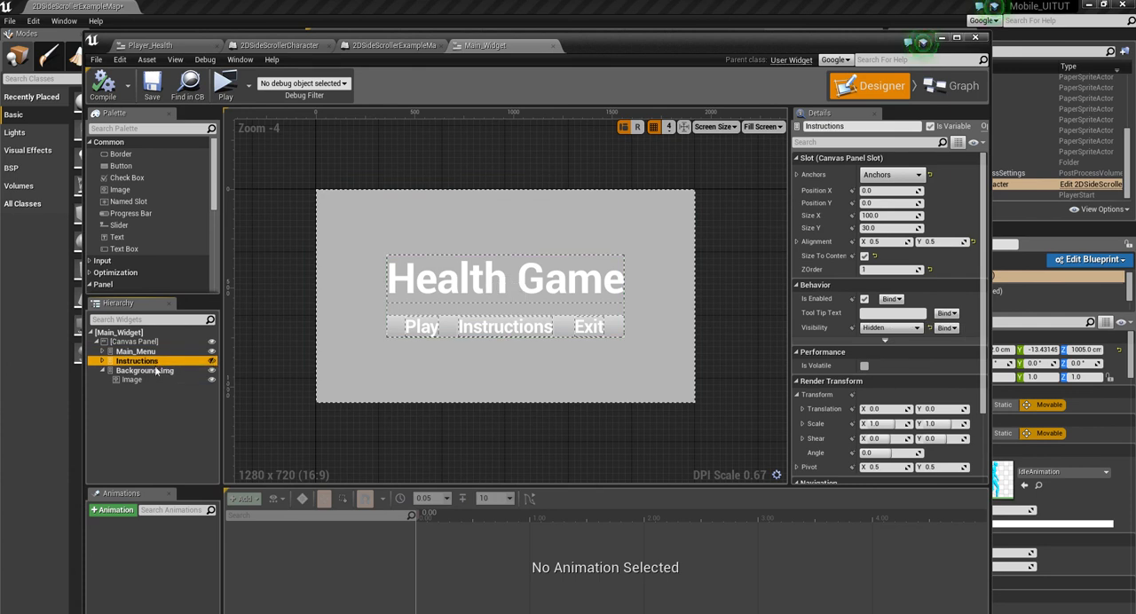
left_click(155, 371)
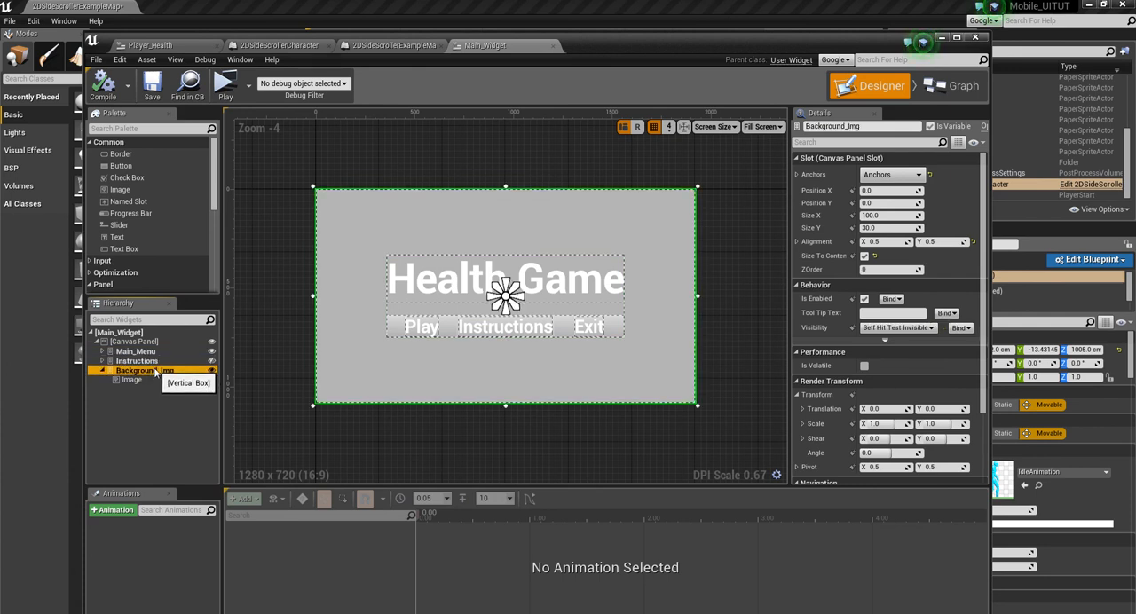
left_click(281, 196)
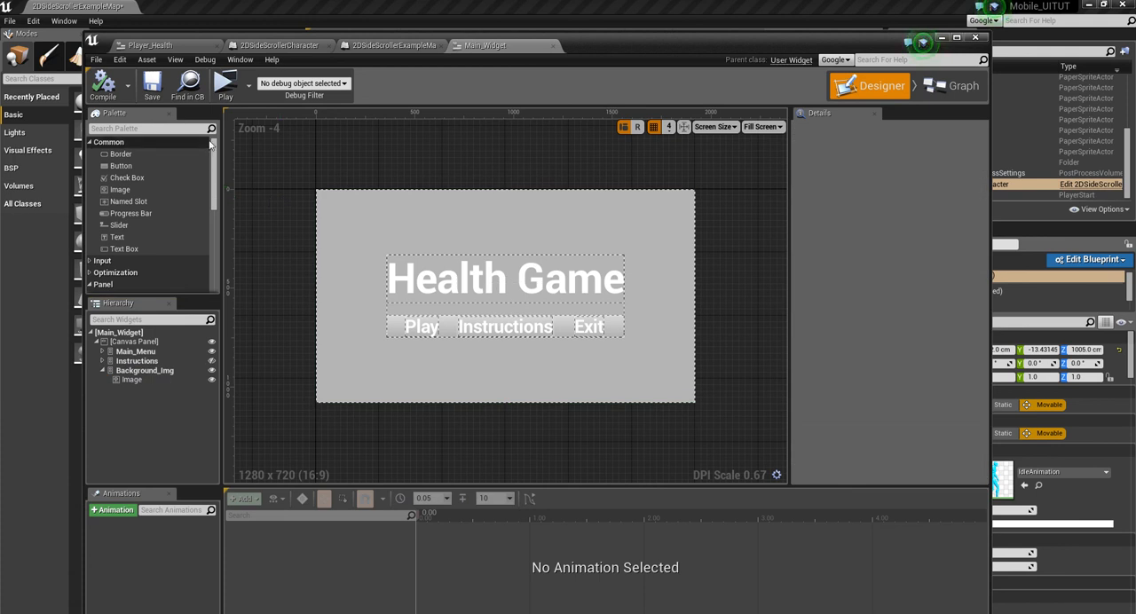
Examine the HP text and health bar up close in the Player_Health designer layout
left_click(188, 45)
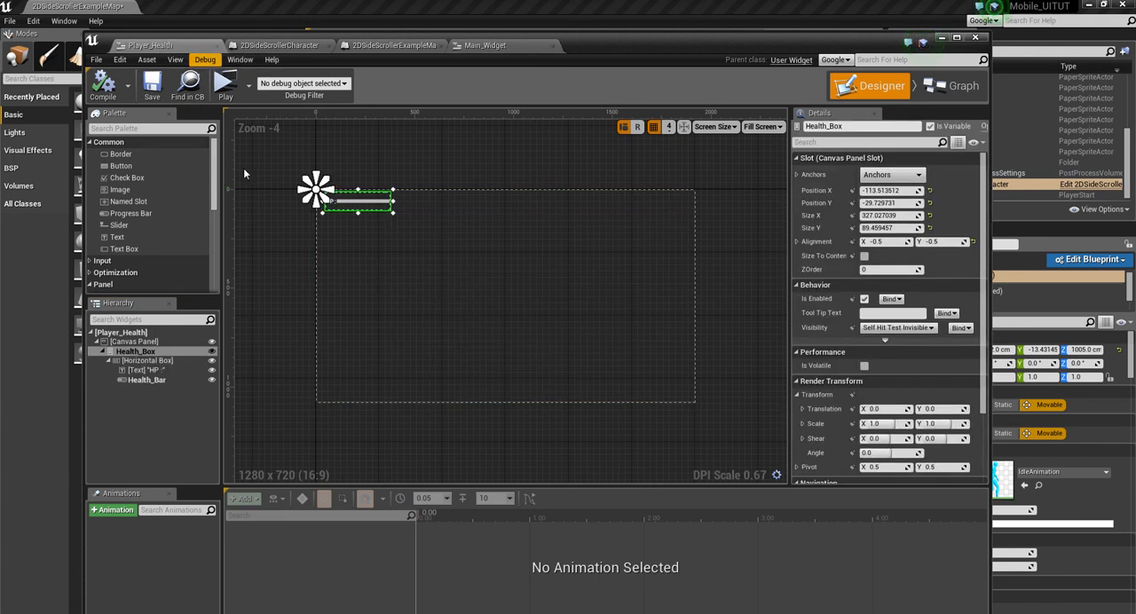
scroll(302, 222, "up", 4)
mouse_move(462, 263)
right_mouse_down()
mouse_move(359, 397)
mouse_move(459, 395)
right_mouse_up()
left_click(433, 331)
scroll(434, 324, "up", 4)
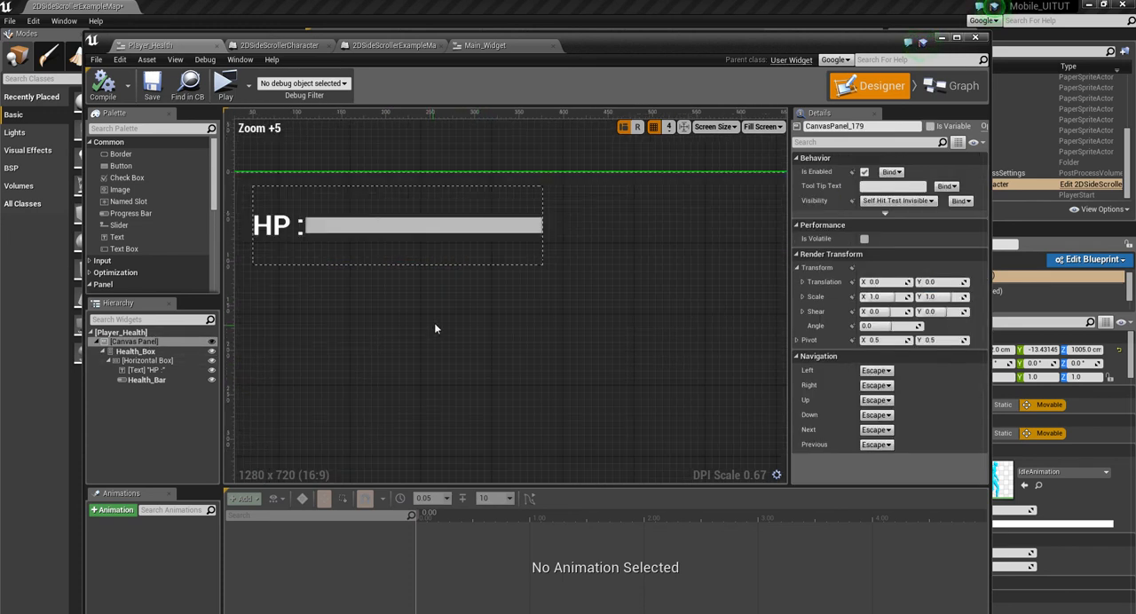
scroll(435, 320, "down", 3)
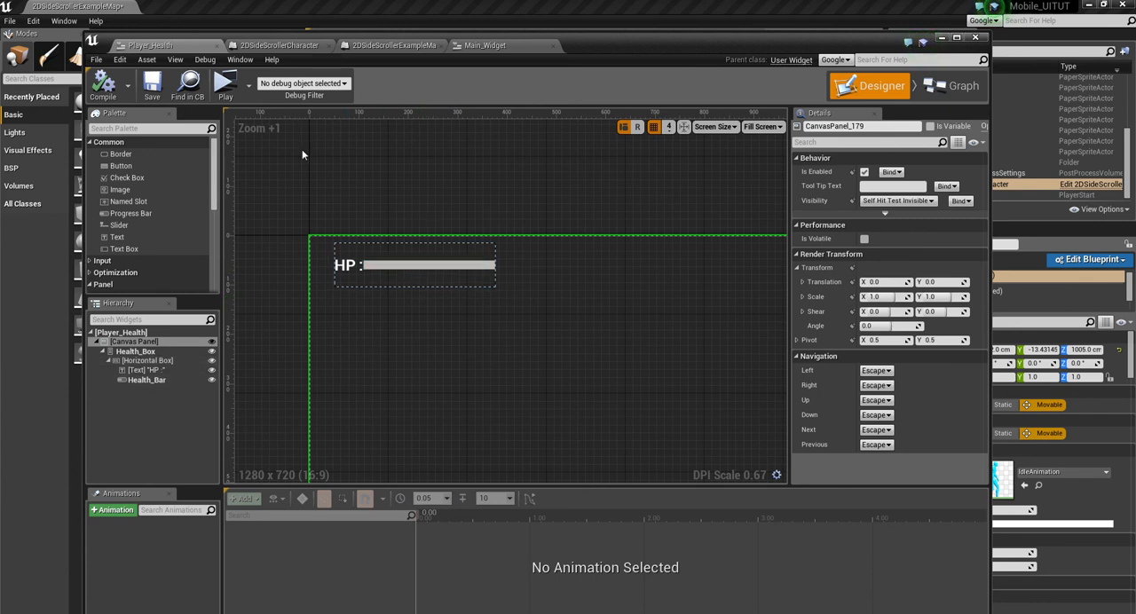
left_click(454, 283)
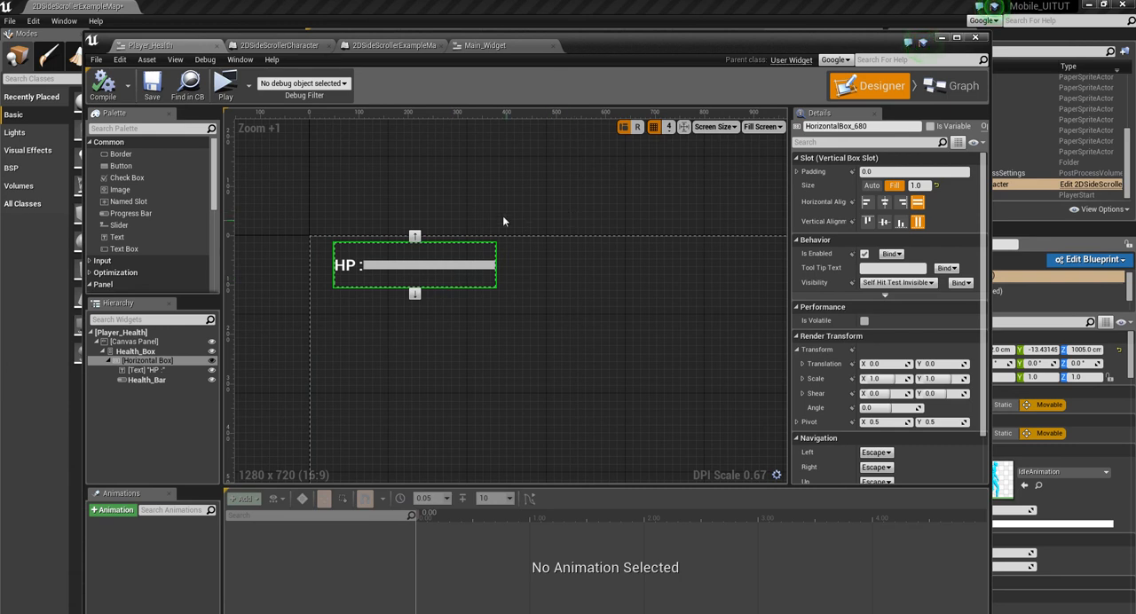
Add a new variable named PlayerHealth_W in the Main_Widget event graph
left_click(485, 46)
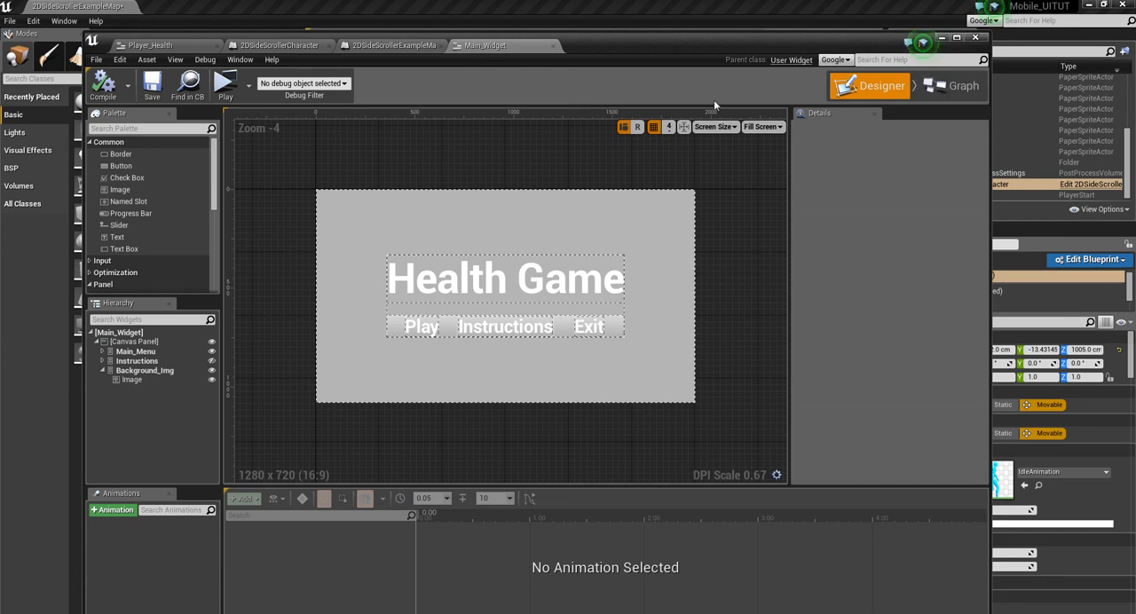
left_click(951, 86)
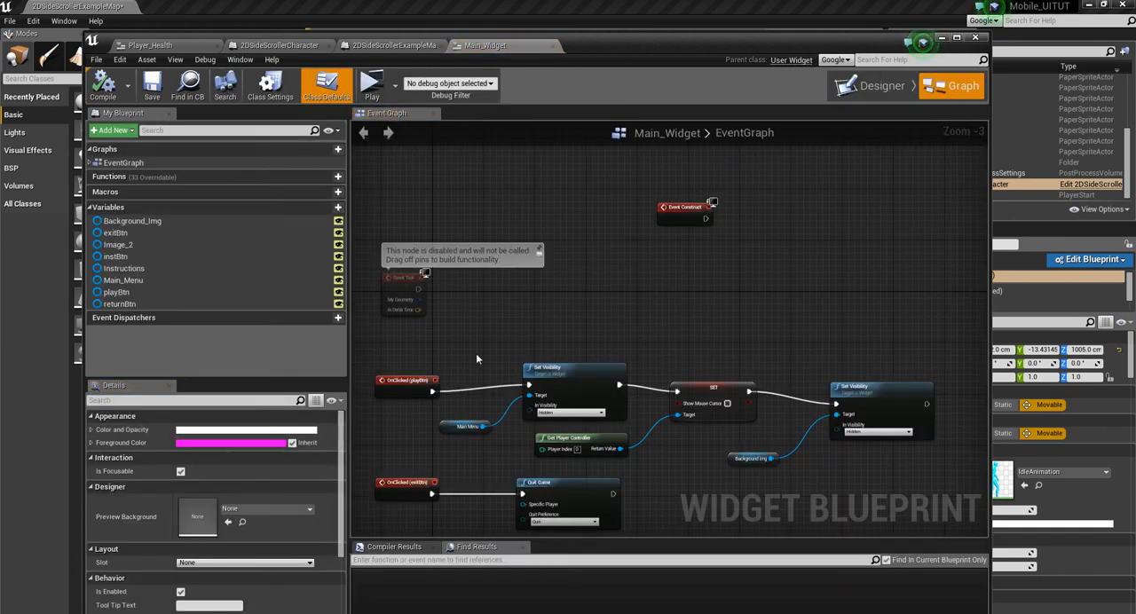
right_click_drag(476, 353, 516, 282)
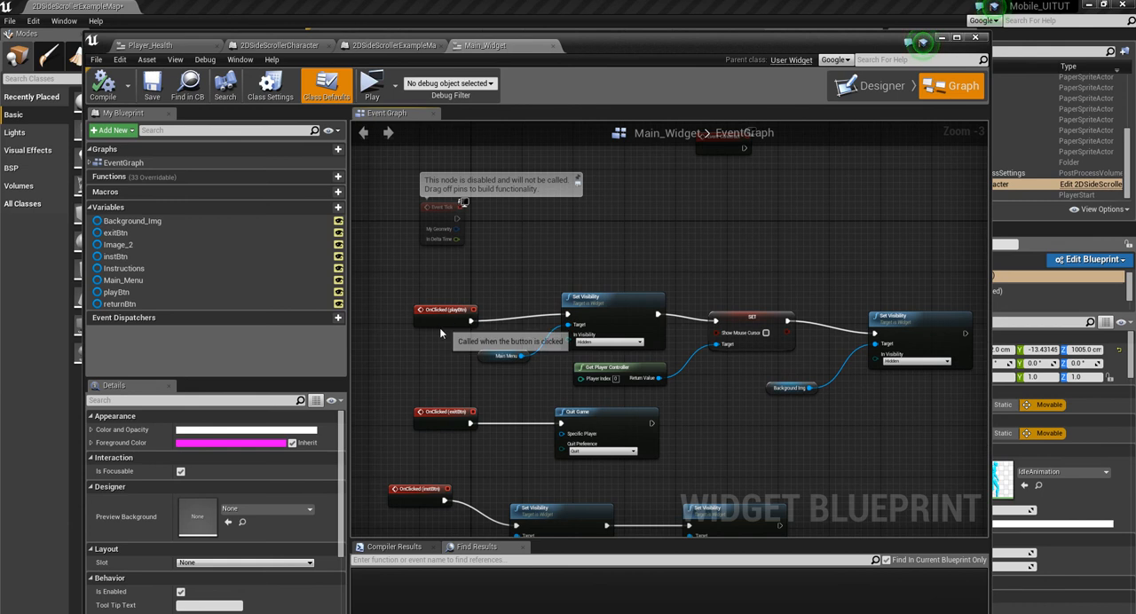
left_click(457, 310)
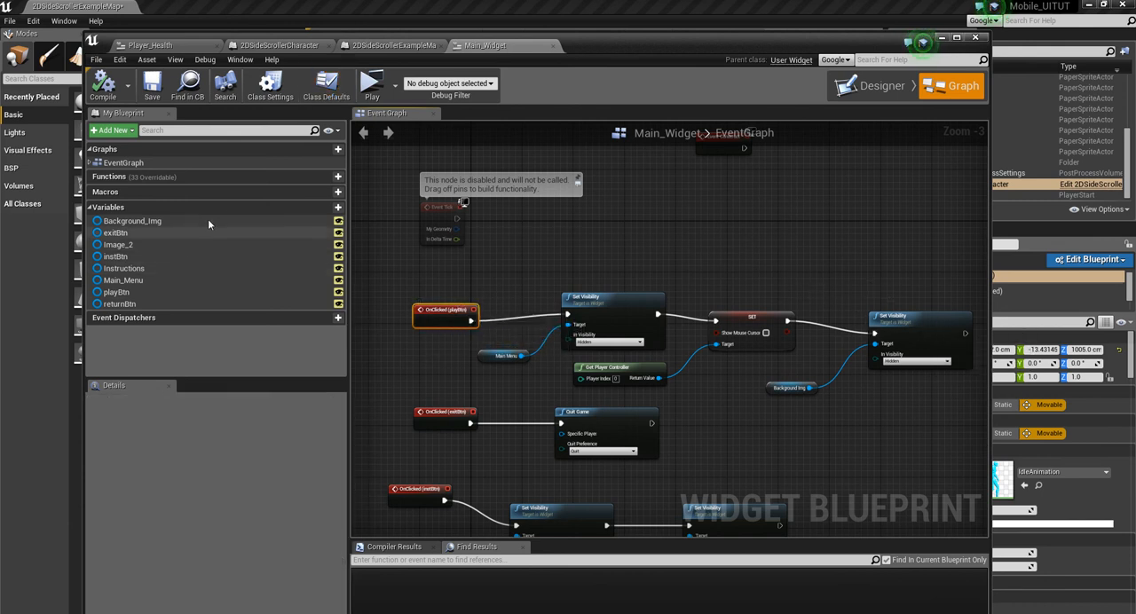
left_click(319, 209)
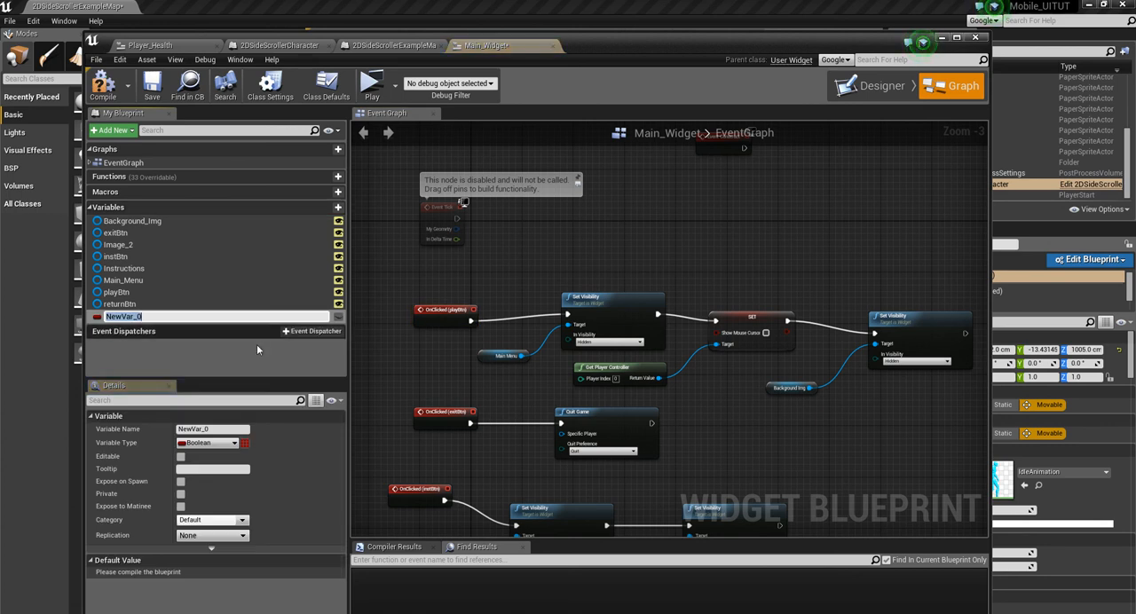
type("PlayerHealth")
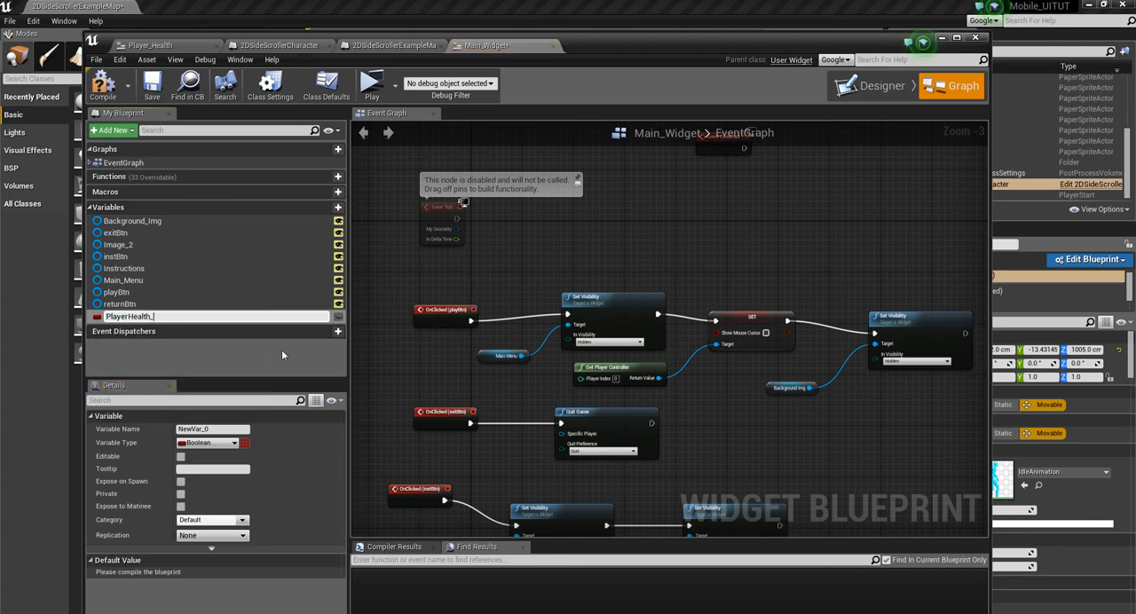
type("_W")
key("Return")
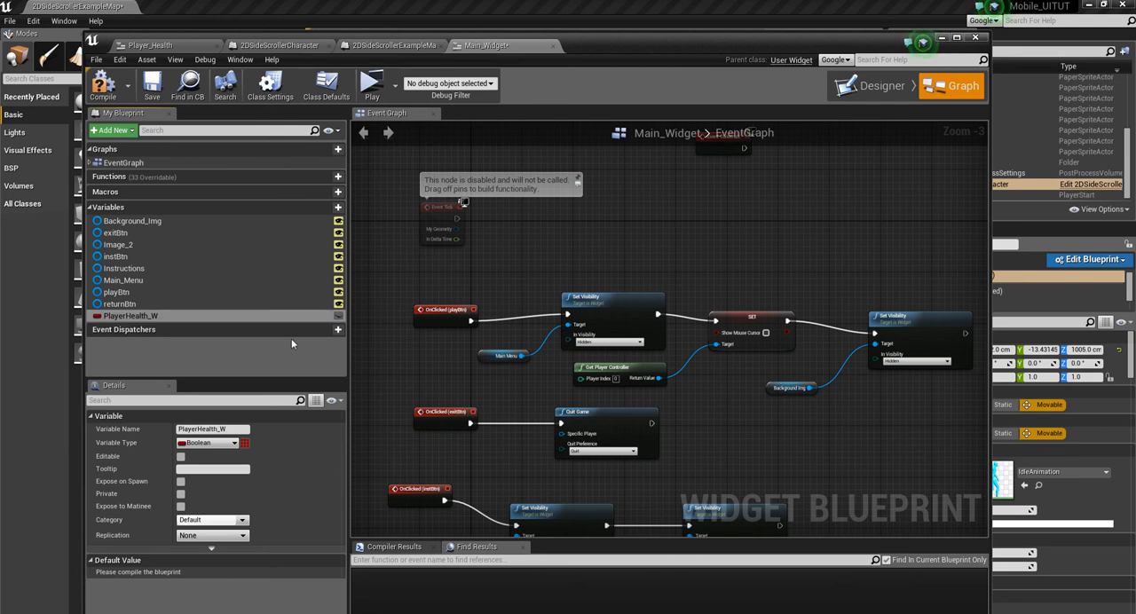
Make PlayerHealth_W editable, set its type to a Player Health object reference, compile the blueprint, and enable Expose on Spawn
left_click(338, 316)
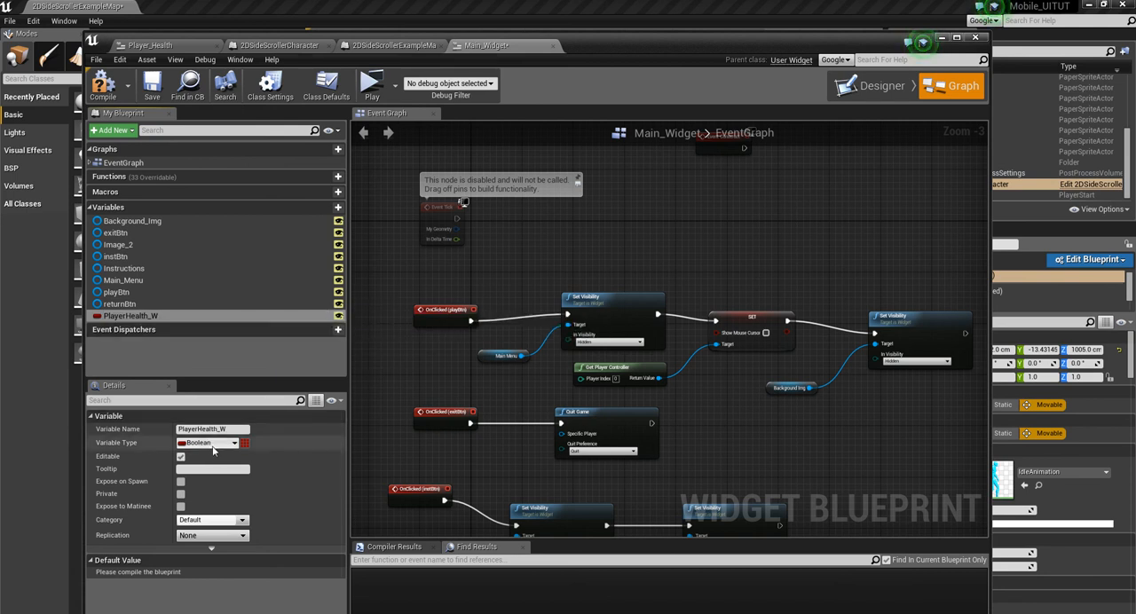
left_click(213, 447)
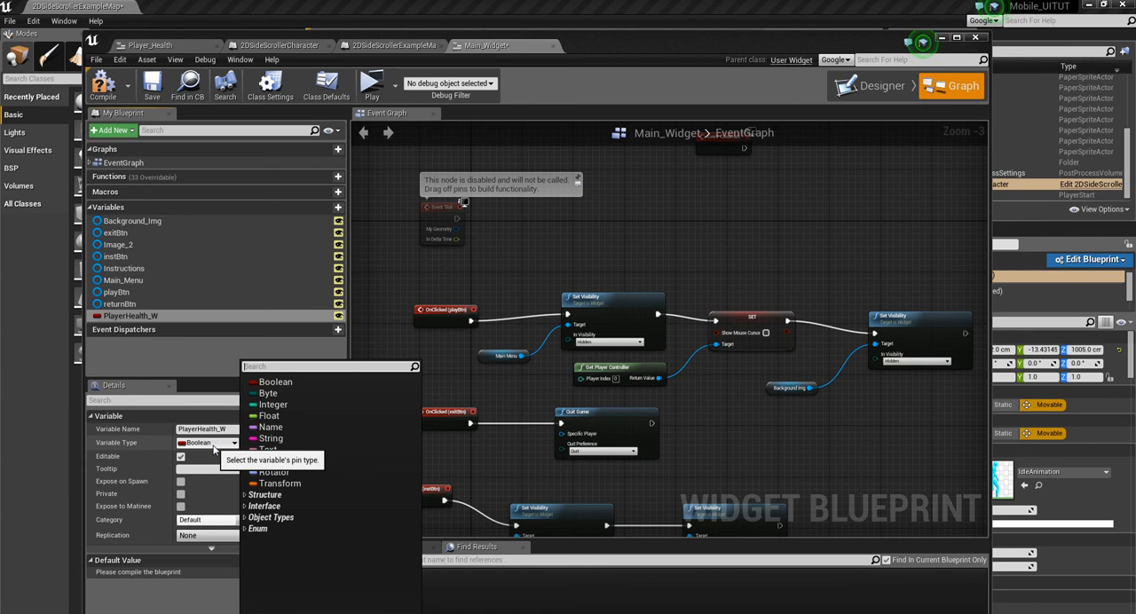
type("player h")
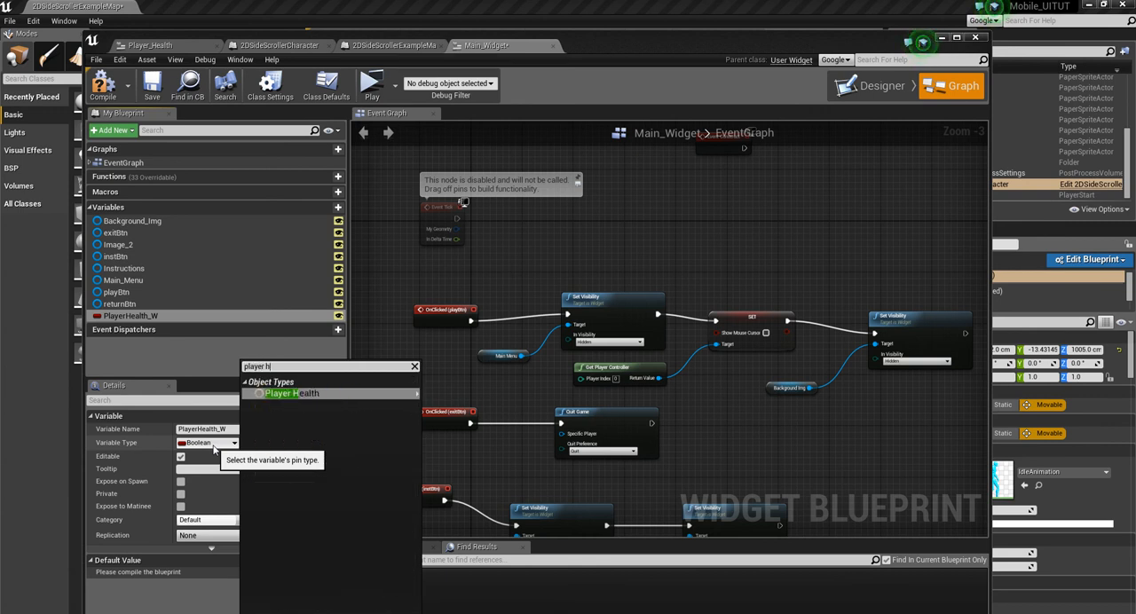
mouse_move(302, 394)
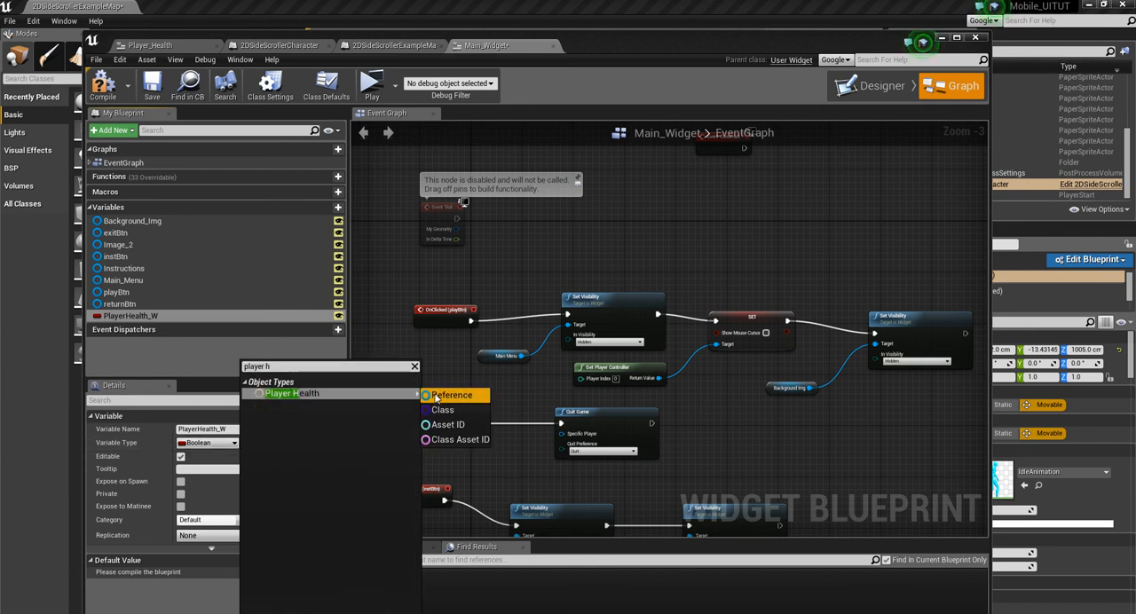
left_click(435, 397)
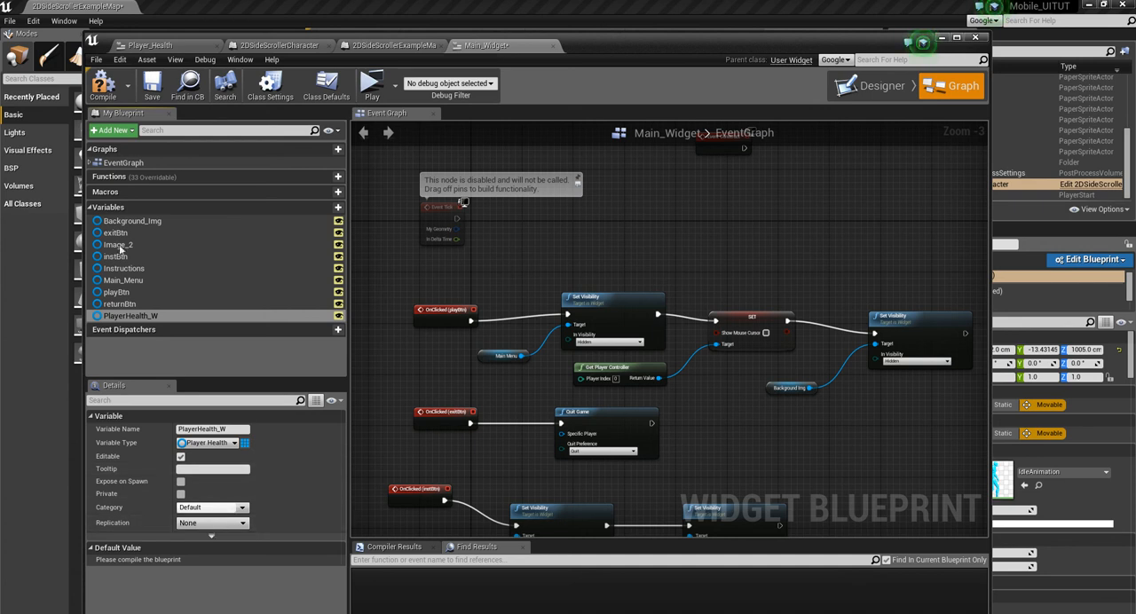
left_click(96, 85)
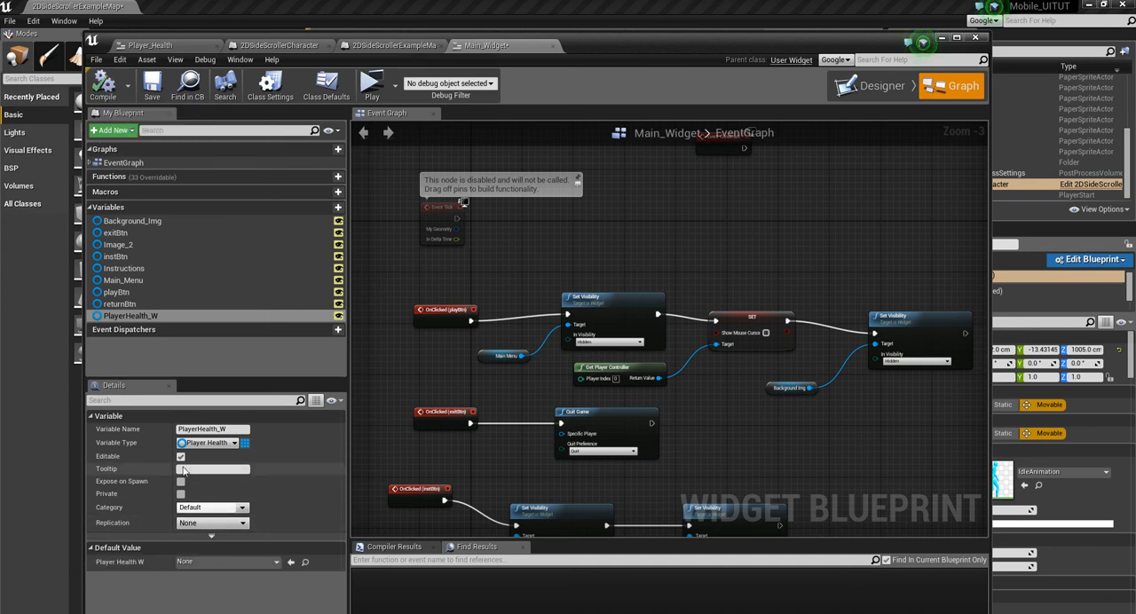
left_click(180, 481)
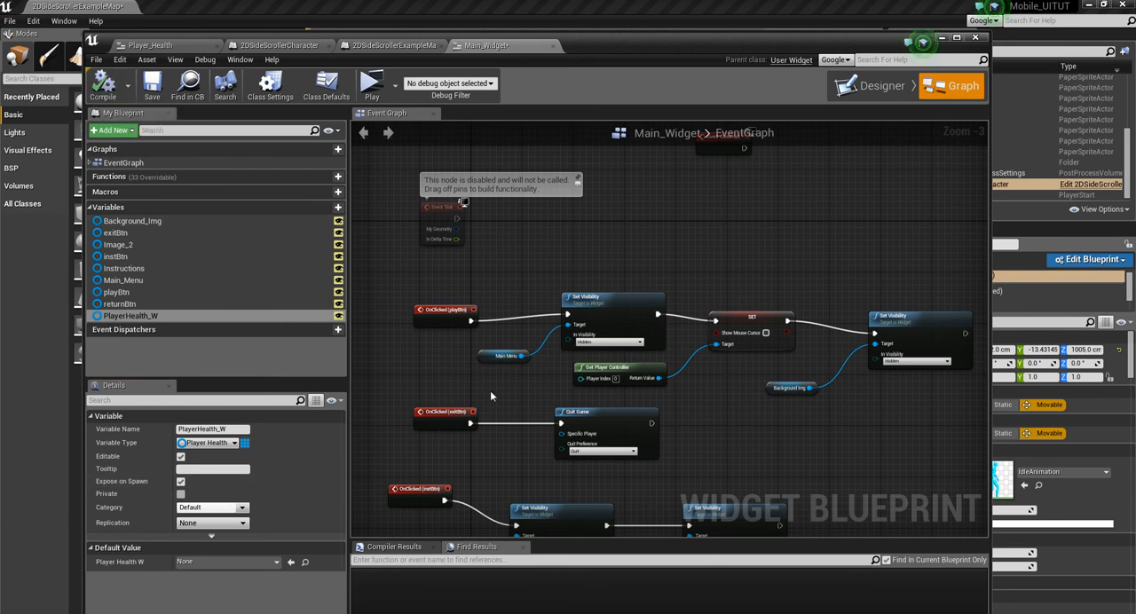
Place a getter node for PlayerHealth_W below the last Set Visibility node of the playBtn click chain
right_click_drag(490, 391, 281, 310)
right_click_drag(886, 363, 754, 388)
left_click_drag(133, 315, 583, 354)
left_click(598, 364)
scroll(600, 394, "up", 3)
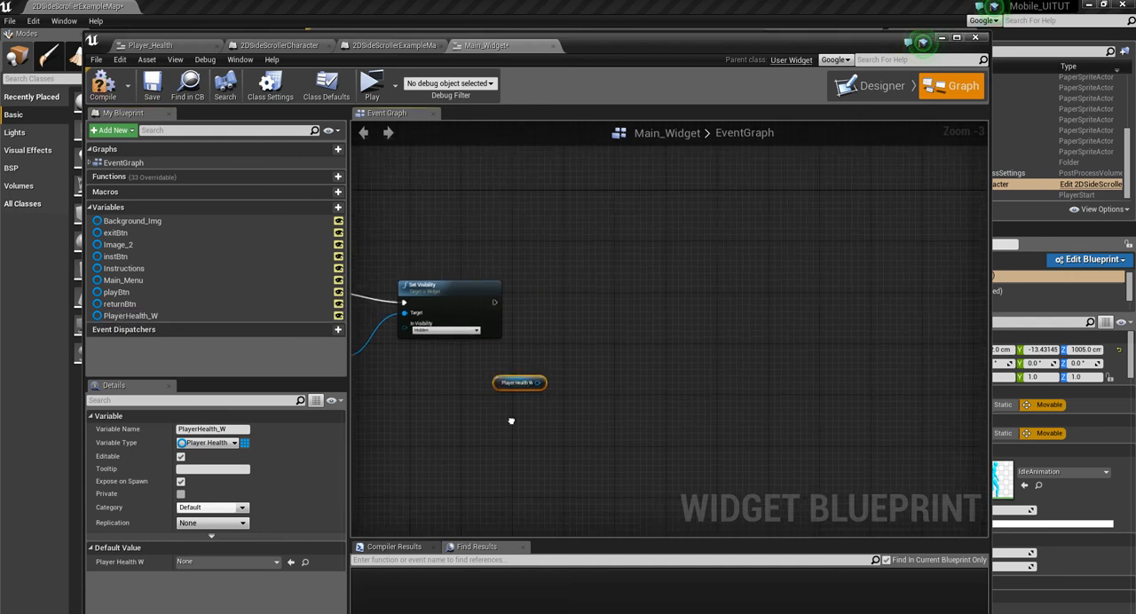
Get the Health Box from the Player Health W reference in Main_Widget and check Health_Box in the Player_Health hierarchy
right_click_drag(507, 420, 553, 418)
left_click_drag(588, 371, 663, 325)
type("get")
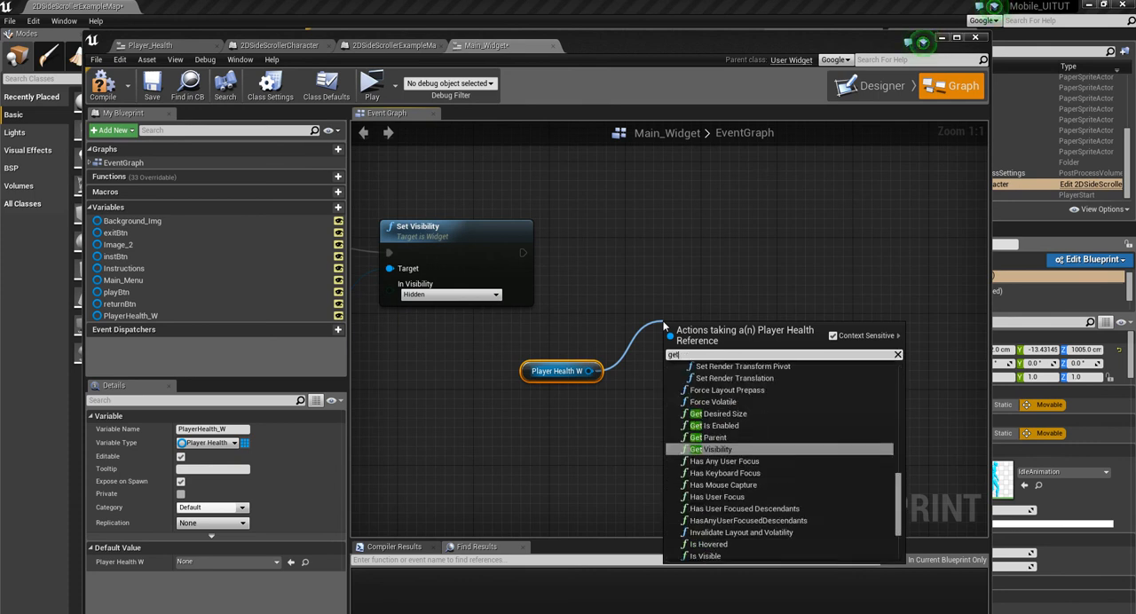
type(" player hea")
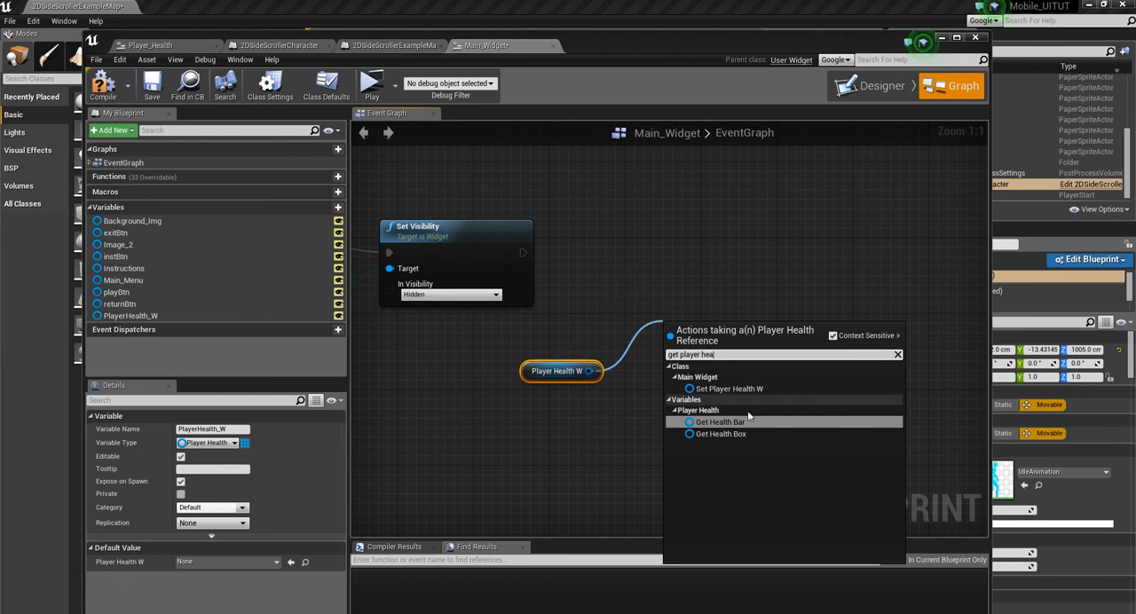
left_click(740, 436)
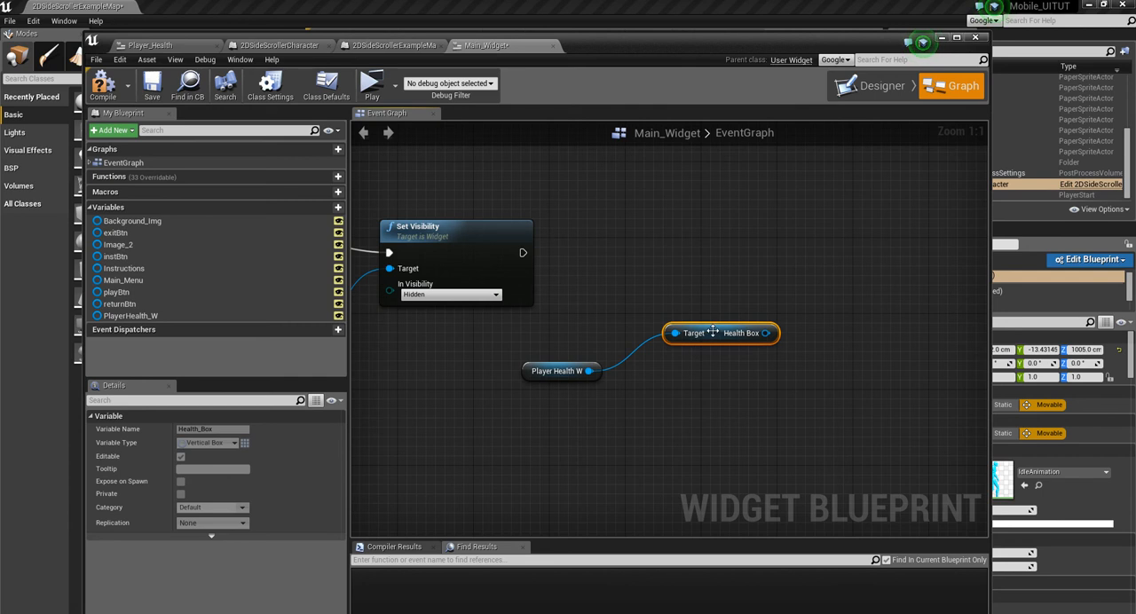
left_click(150, 46)
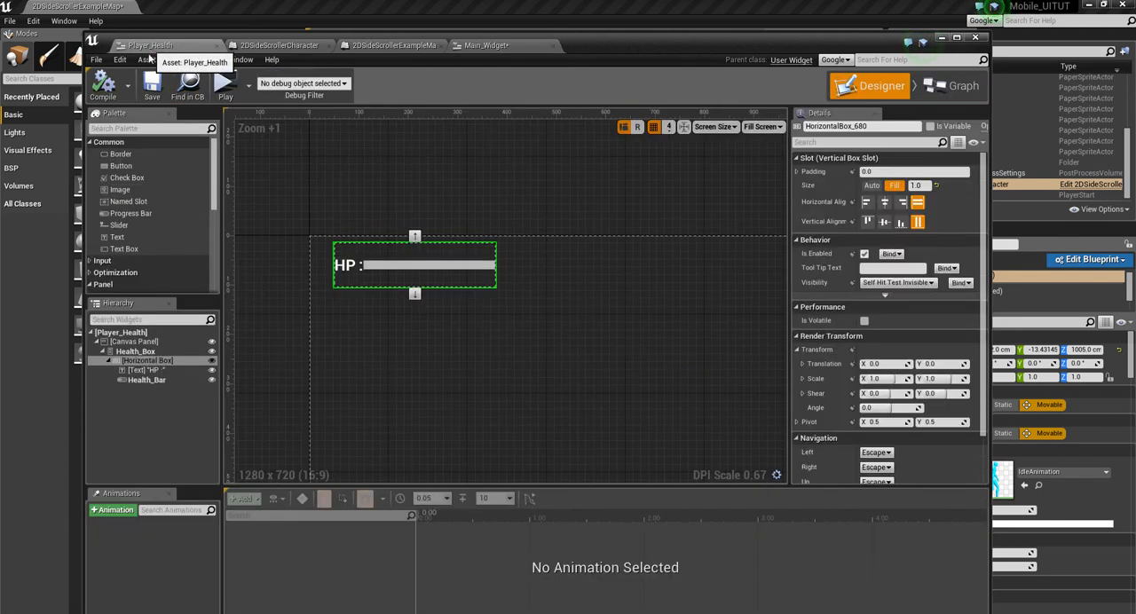
left_click(135, 352)
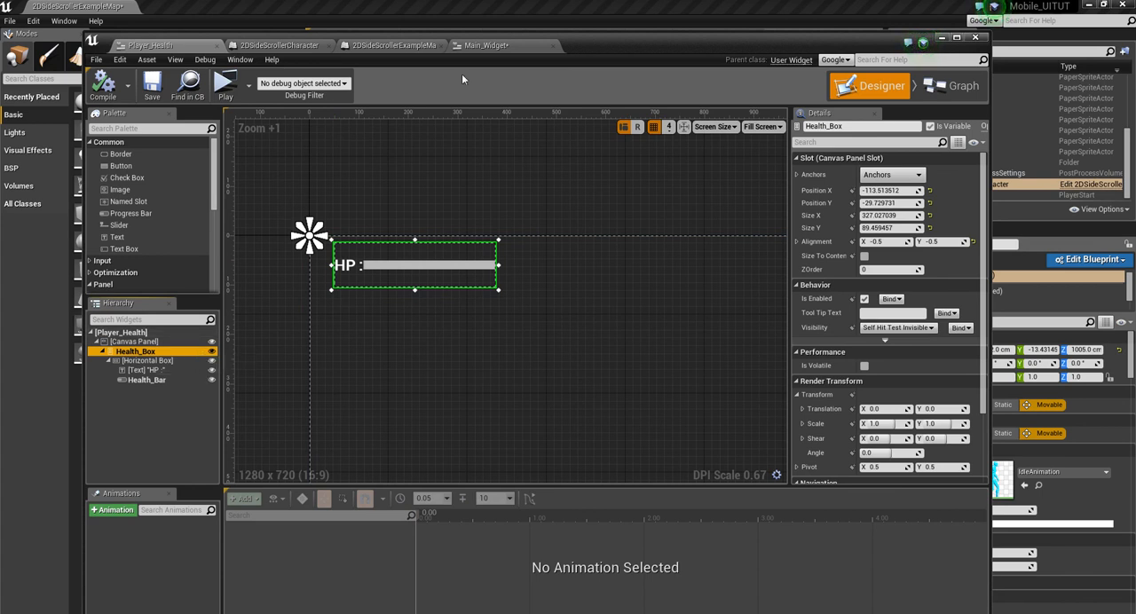
left_click(486, 46)
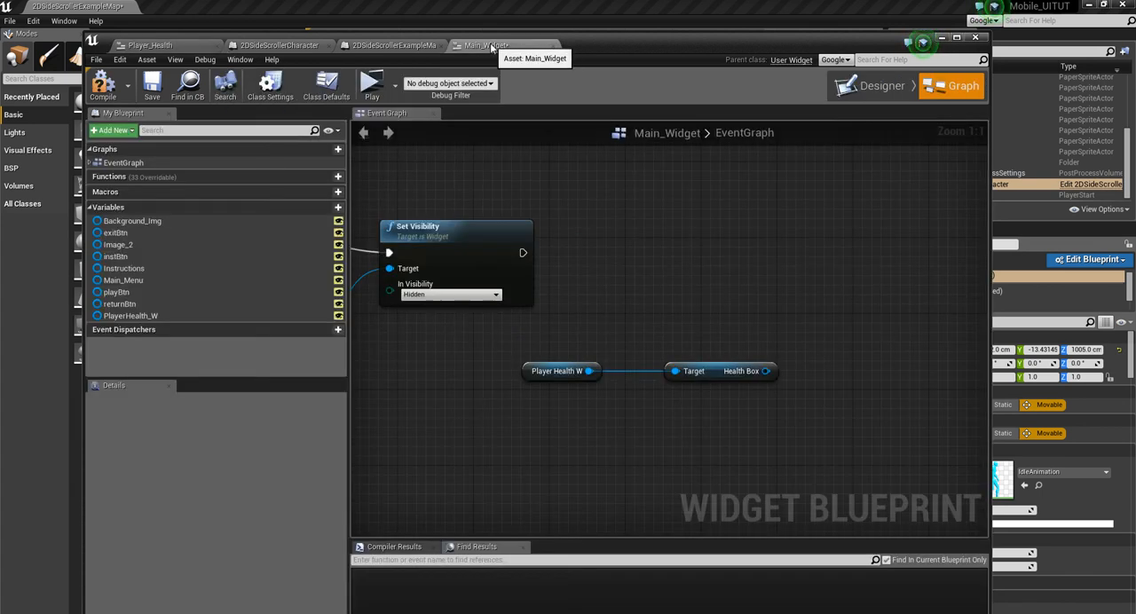
left_click(151, 45)
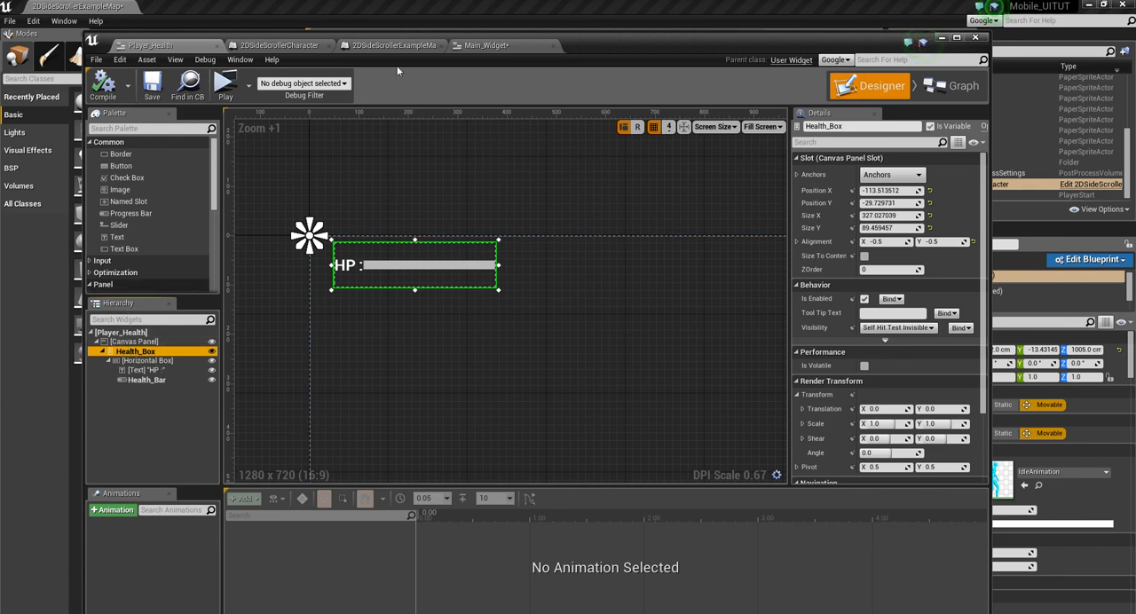
left_click(495, 48)
Add a Set Visibility node with In Visibility as Visible, targeting the Health Box reference
right_click_drag(753, 390, 638, 404)
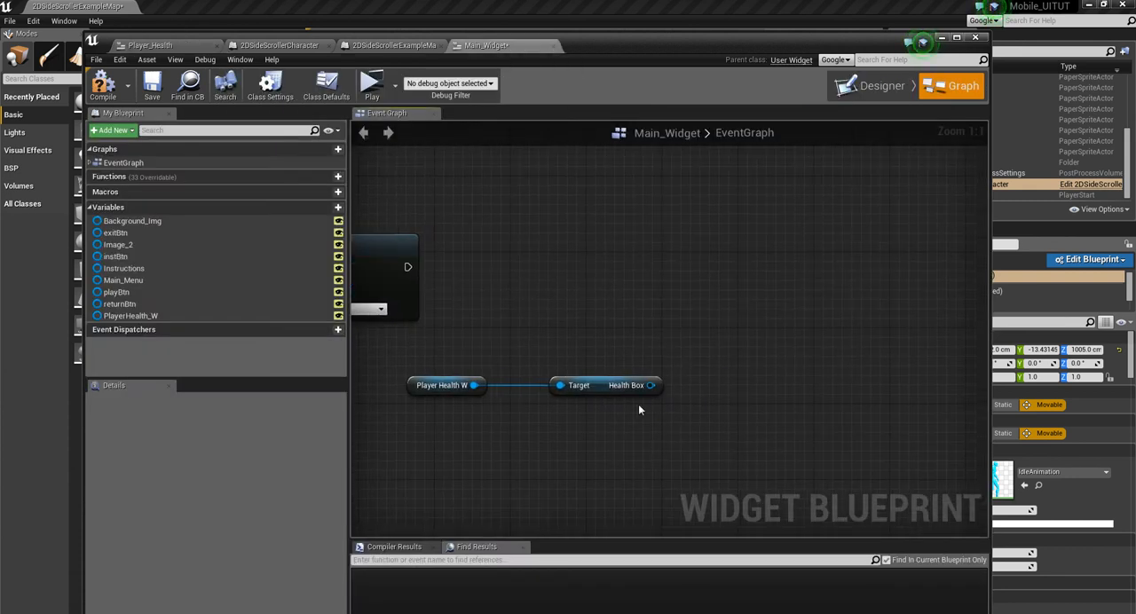
mouse_move(652, 386)
left_mouse_down()
mouse_move(665, 284)
mouse_move(654, 266)
left_mouse_up()
type("set visibility")
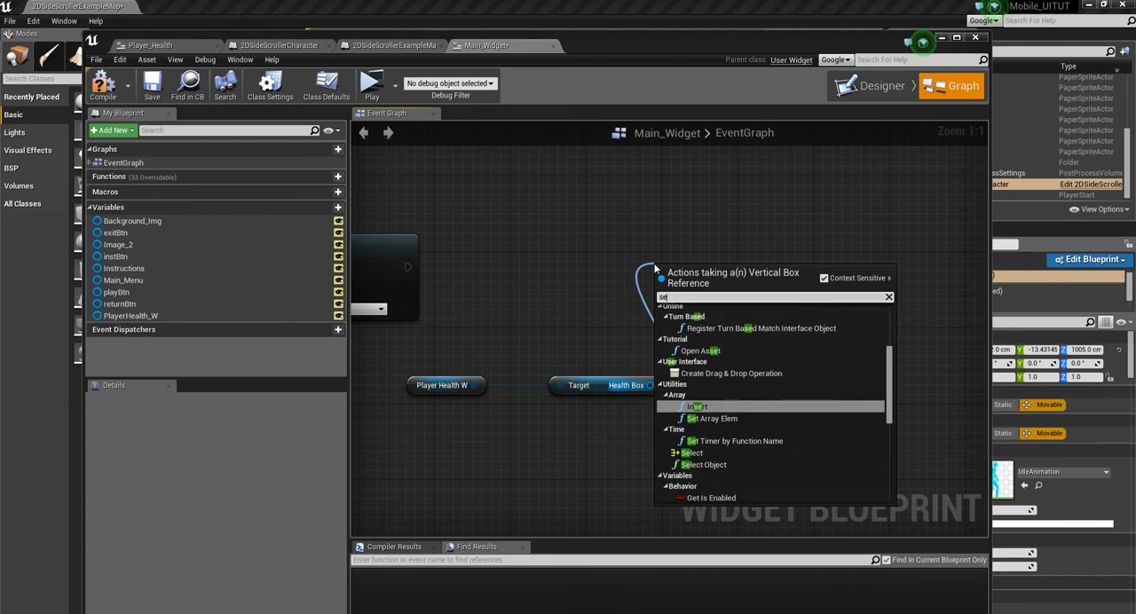
key("Return")
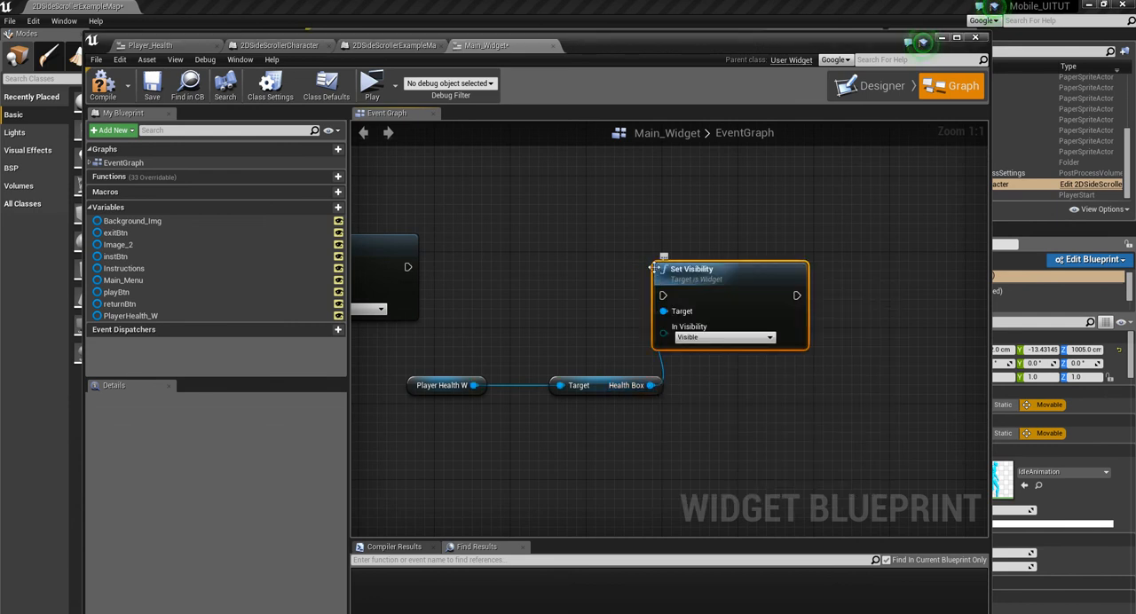
Connect the Hidden Set Visibility node's execution output to the Health Box's Set Visibility node, compile, and save Main_Widget
left_click_drag(664, 296, 408, 267)
left_click(480, 282)
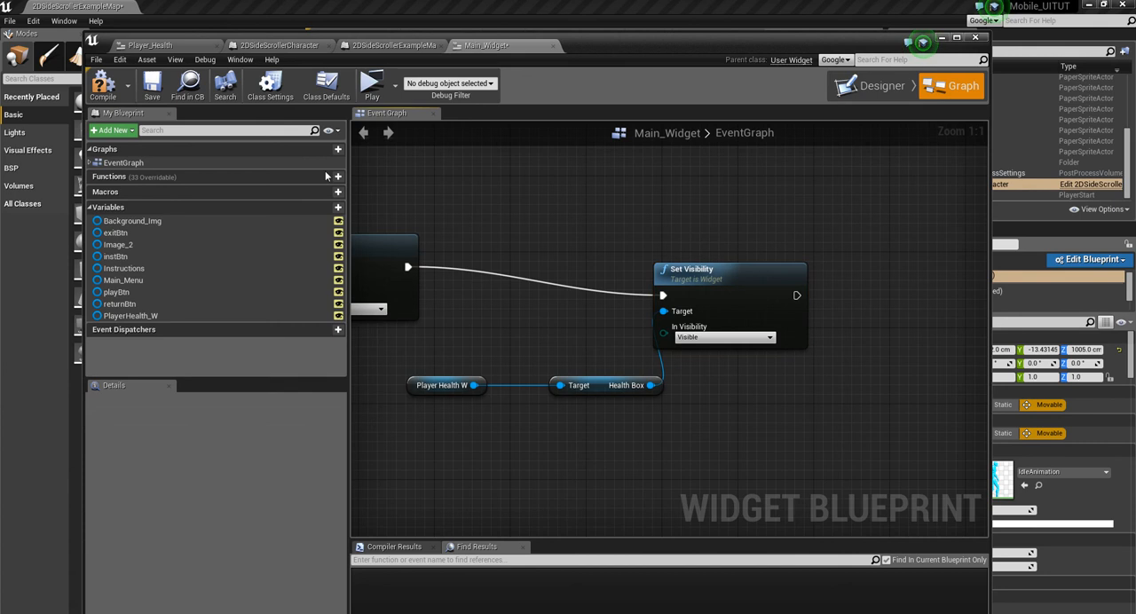
left_click(149, 86)
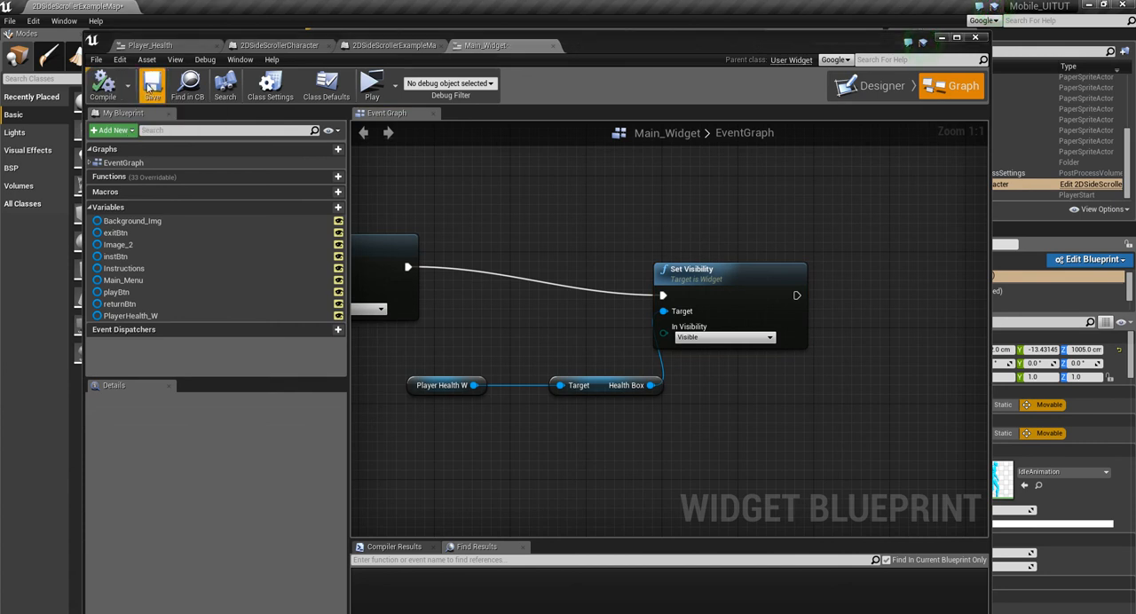
In the 2DSideScrollerExampleMap level blueprint, connect Create Player Health Widget's Return Value to the Player Health W input of Create Main Widget
left_click(362, 49)
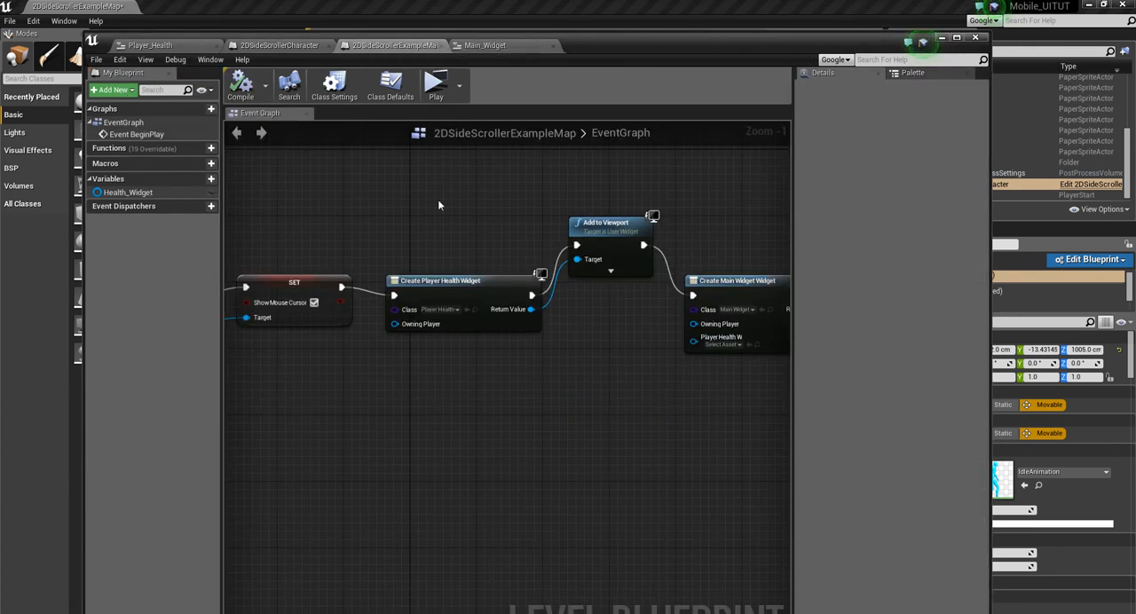
right_click_drag(443, 283, 409, 281)
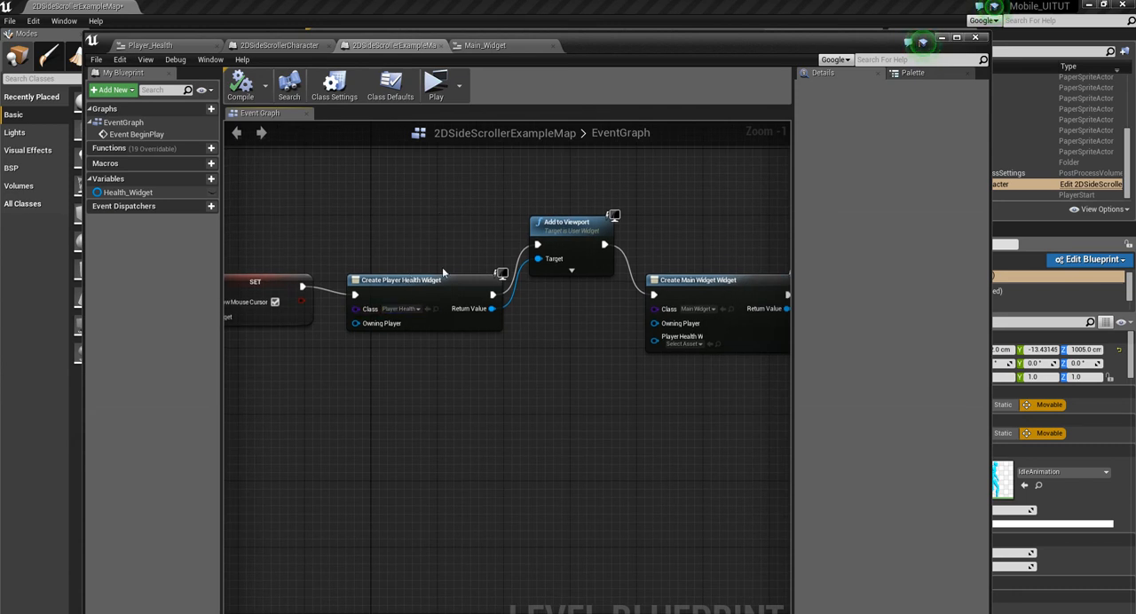
right_click_drag(592, 383, 505, 355)
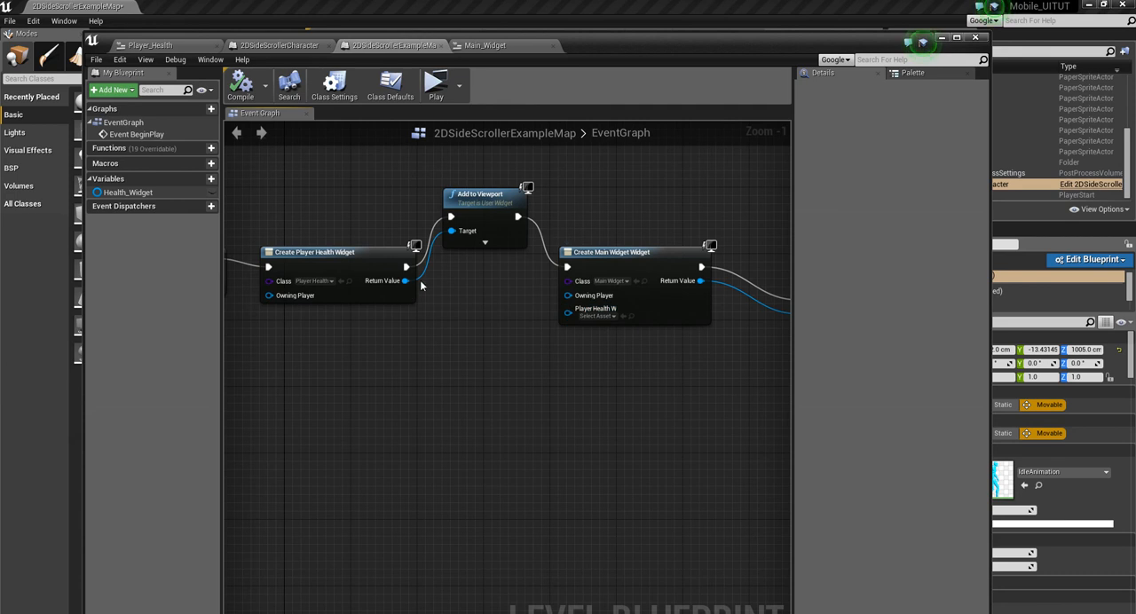
right_click_drag(367, 287, 433, 277)
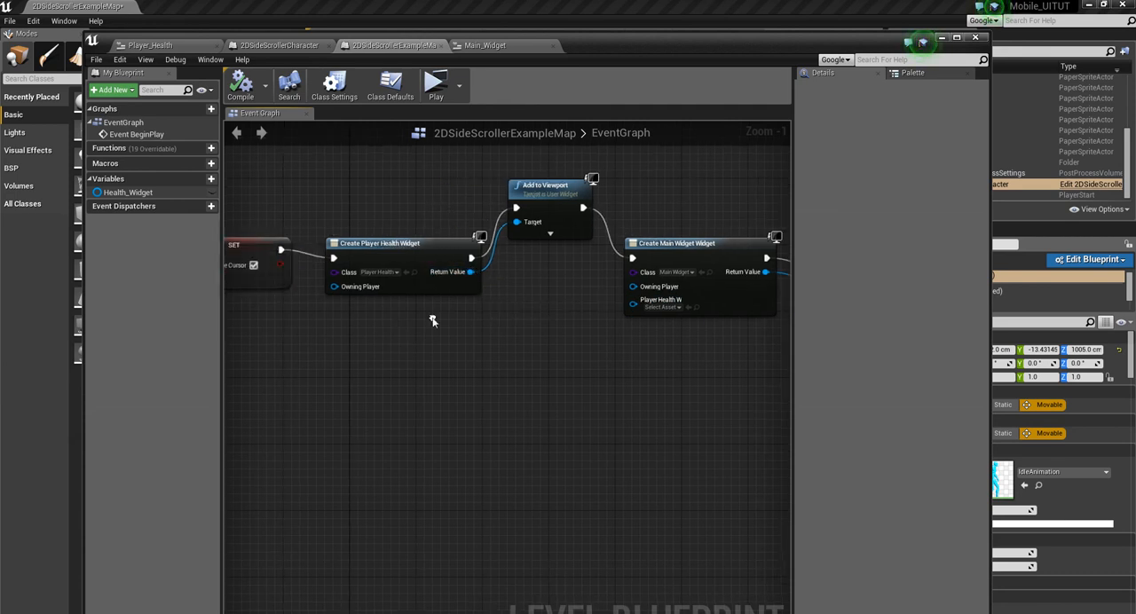
left_click(398, 253)
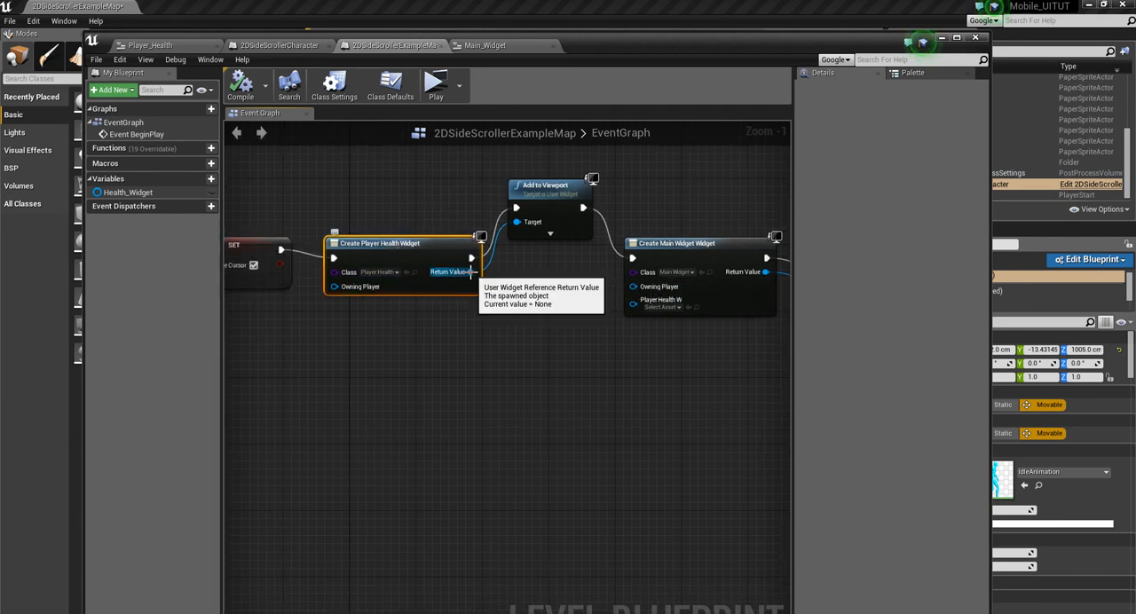
left_click_drag(470, 272, 633, 302)
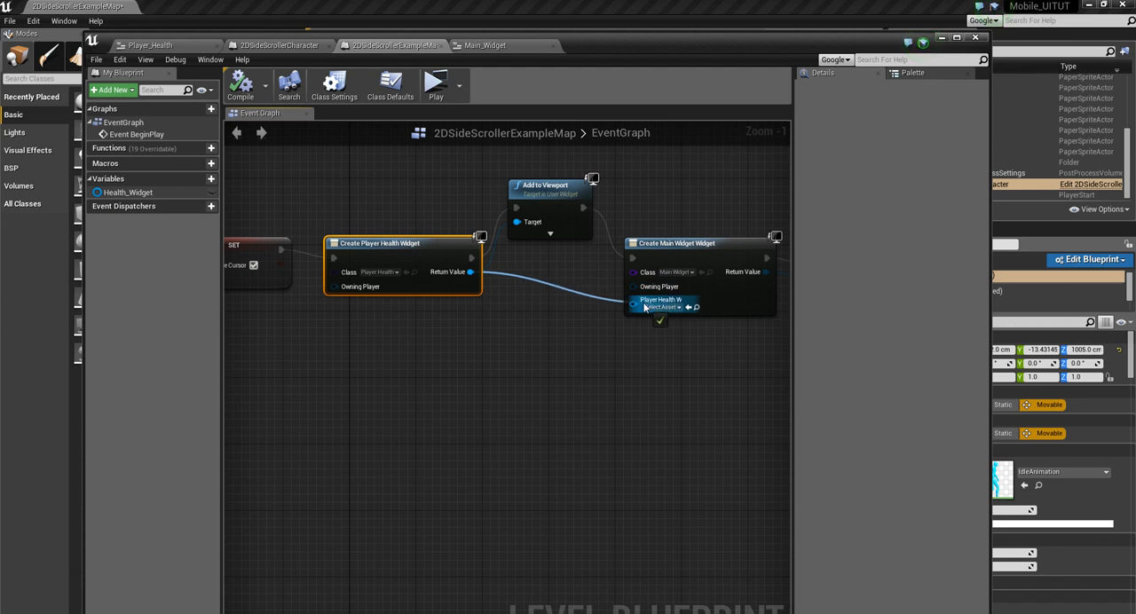
left_click(684, 252)
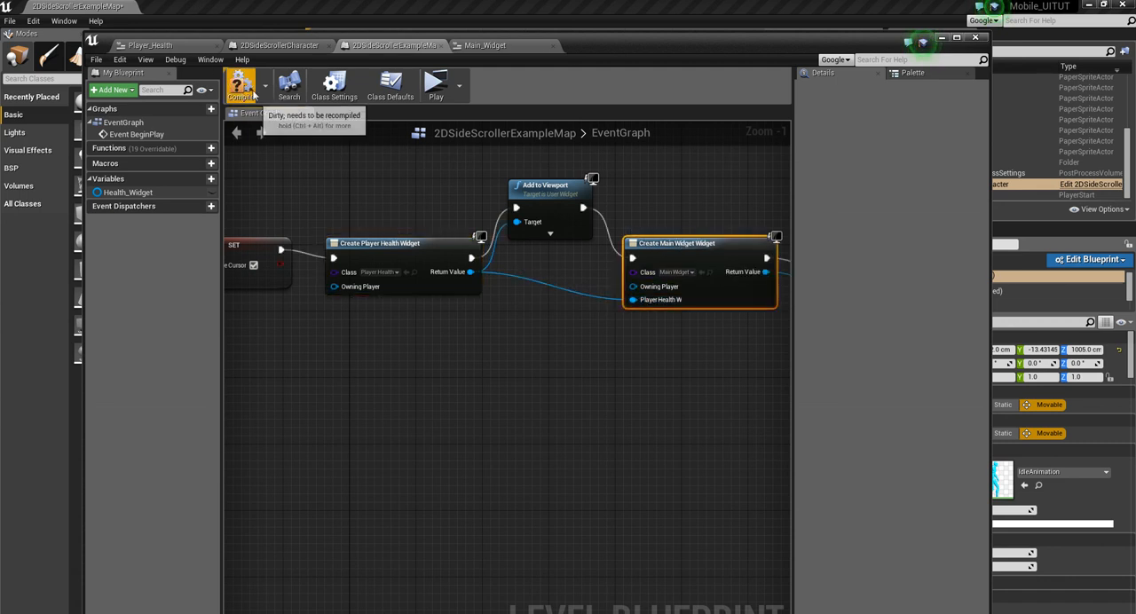
Set the default visibility of Health_Box in the Player_Health widget to Hidden
left_click(169, 45)
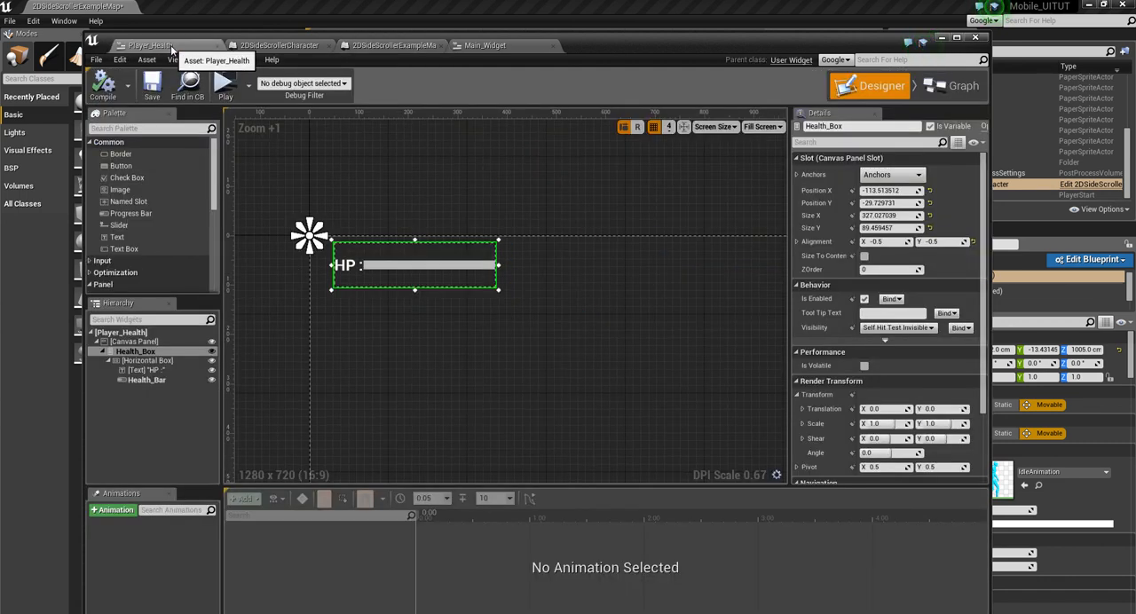
left_click(140, 352)
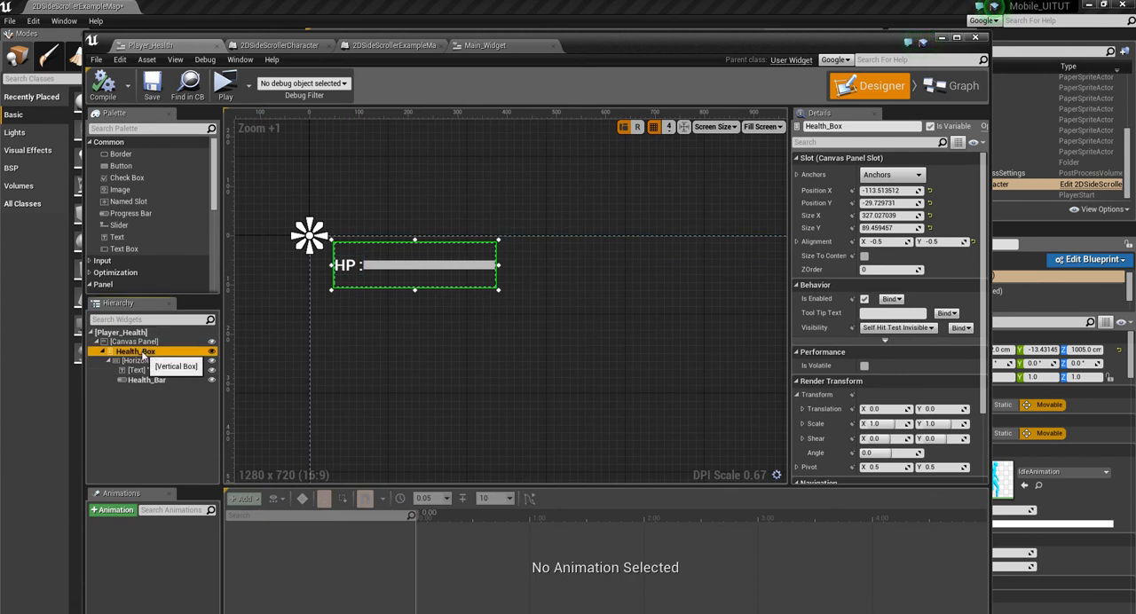
left_click(896, 328)
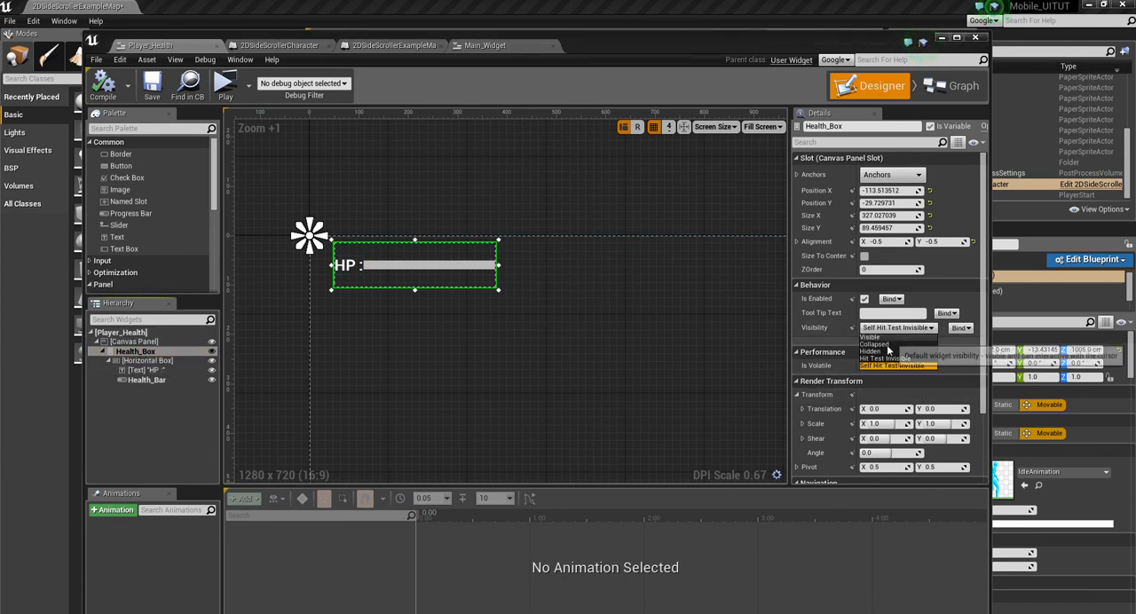
left_click(888, 351)
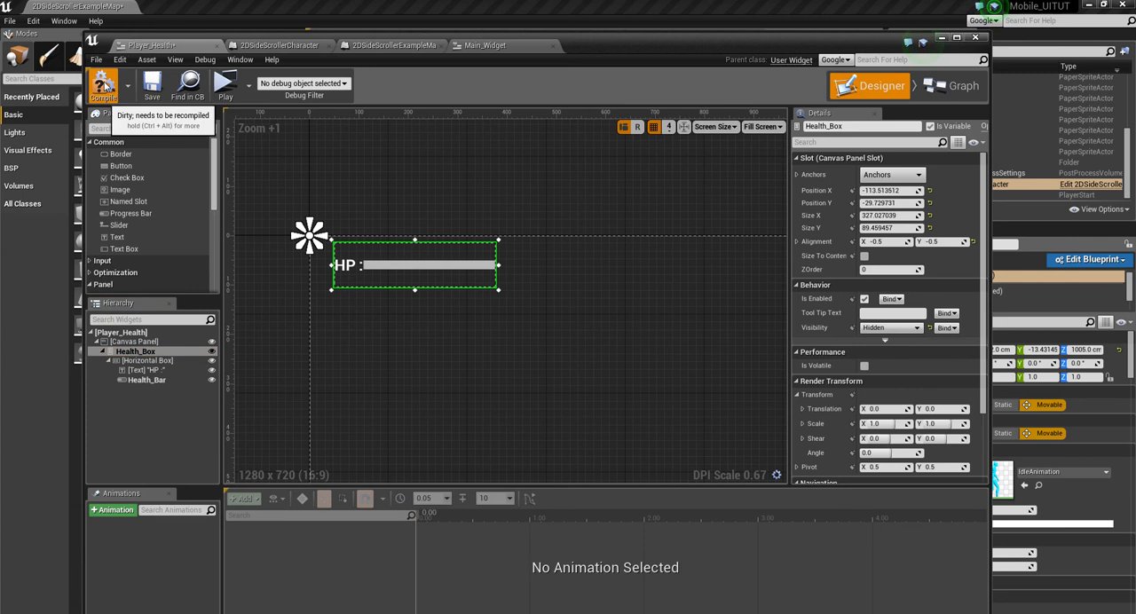
Play-test the game from its main menu, running and jumping with the character to check the HP bar, and end the preview
left_click(227, 92)
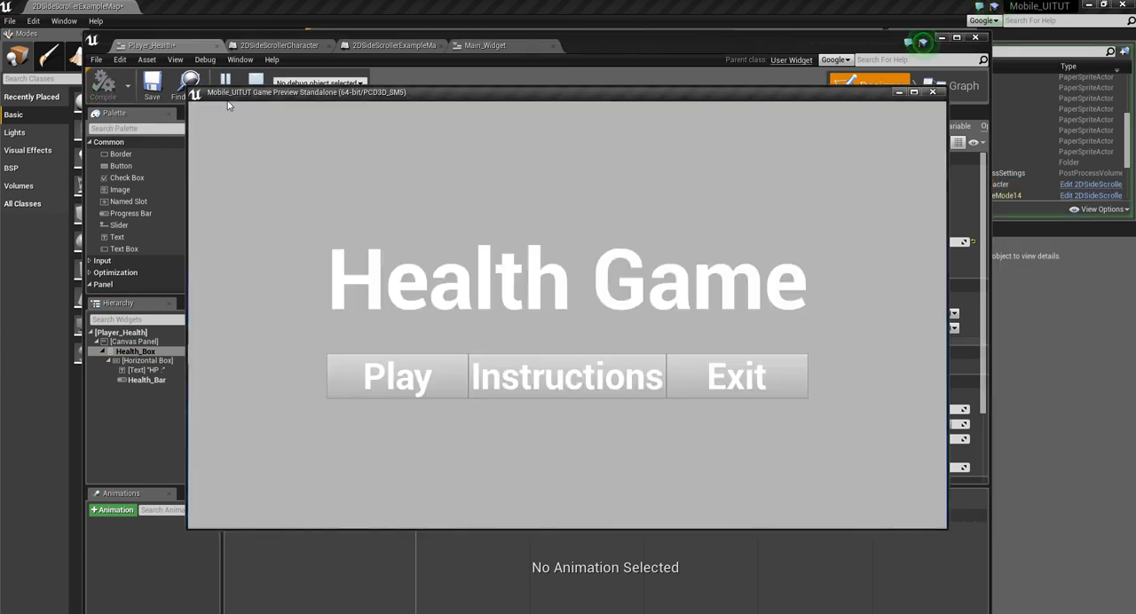
left_click(437, 387)
key("space")
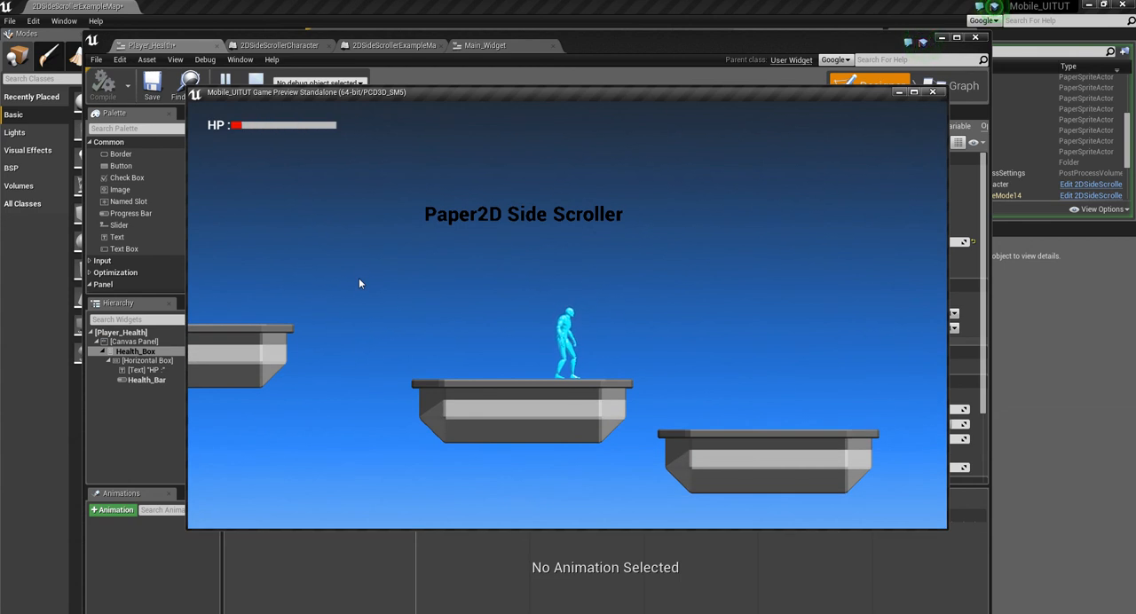
key("d")
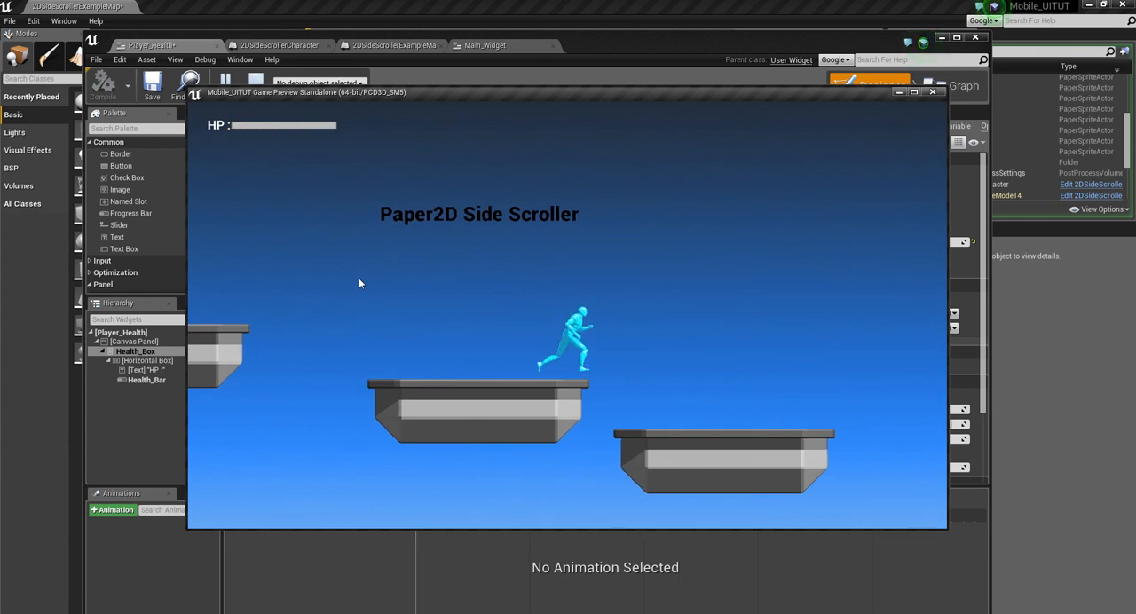
key("a")
key("space")
key("d")
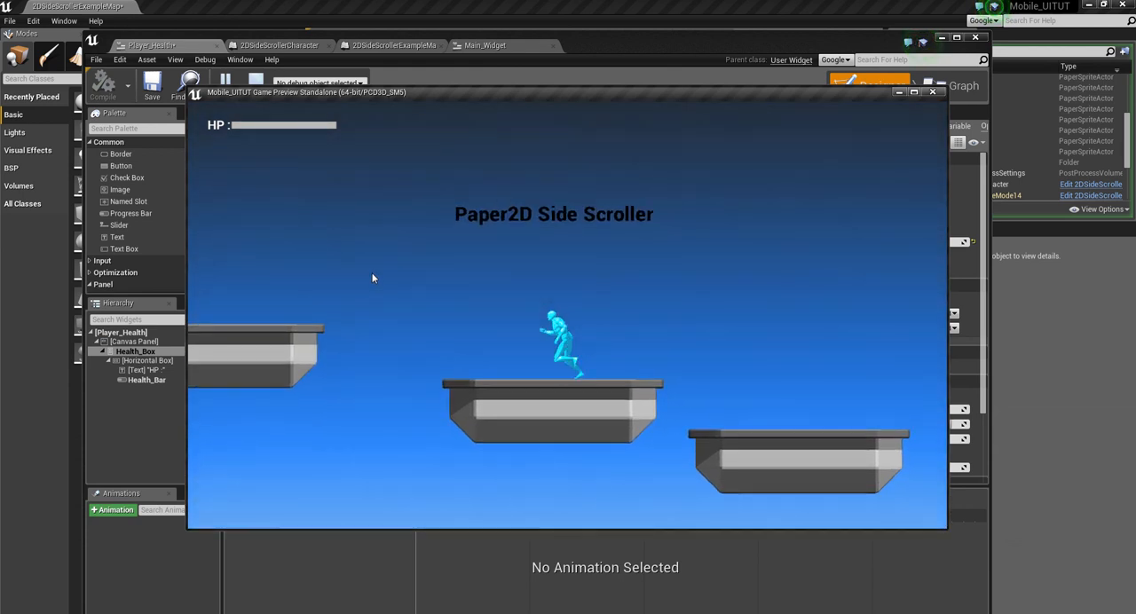
key("space")
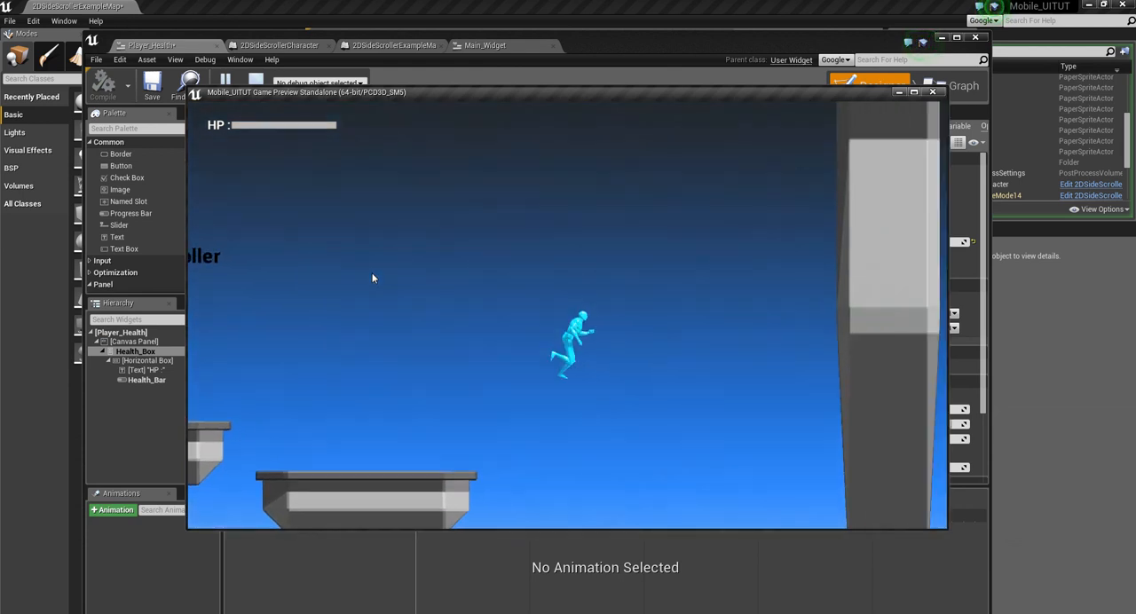
key("a")
key("a")
key("a")
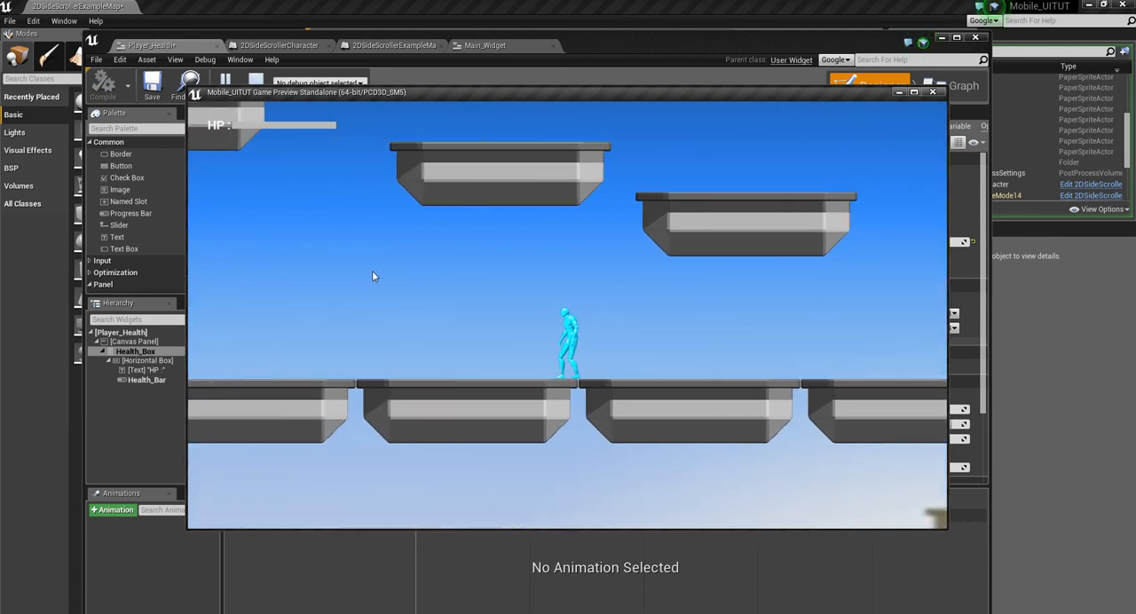
key("Escape")
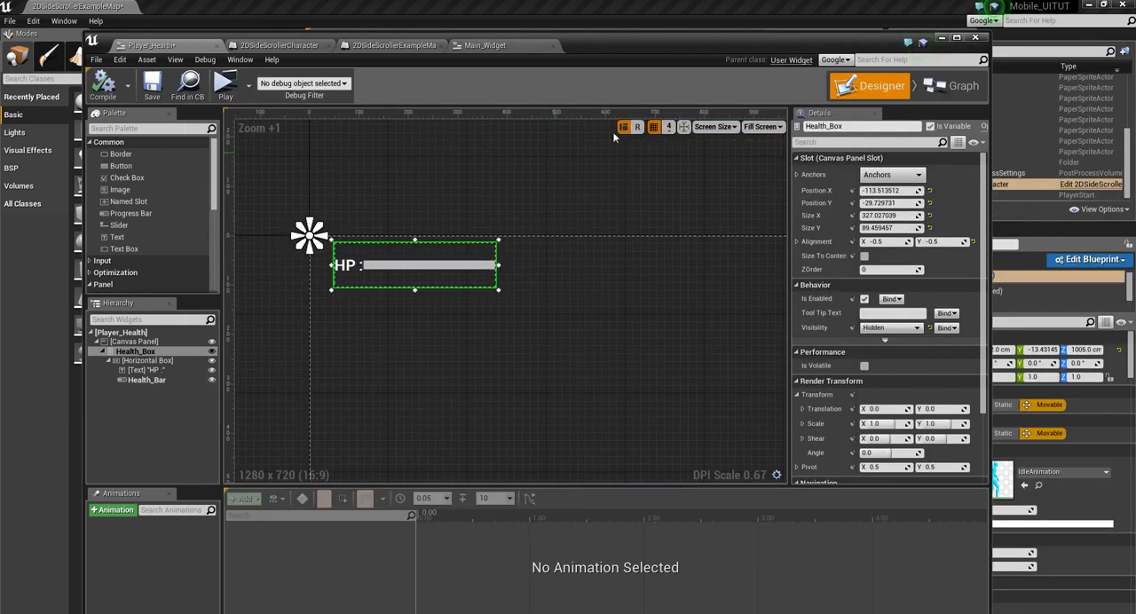
left_click(592, 180)
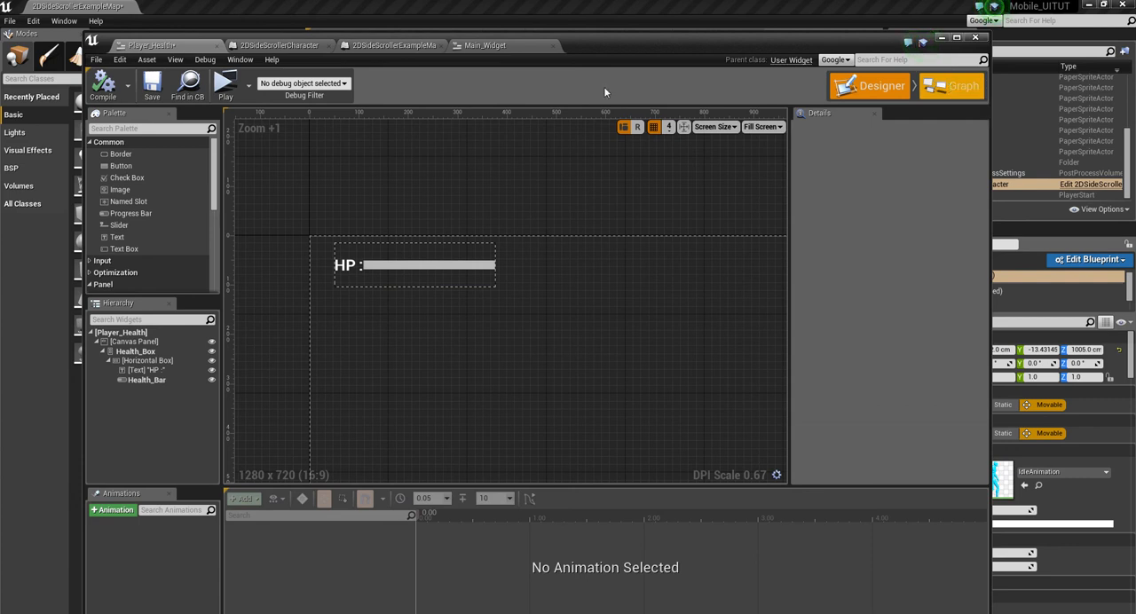
In the 2DSideScrollerCharacter event graph, move the Health and subtraction nodes beneath InputAction Damage and the Set Health node closer to it
left_click(283, 46)
right_click_drag(373, 376, 406, 509)
right_click_drag(500, 311, 599, 409)
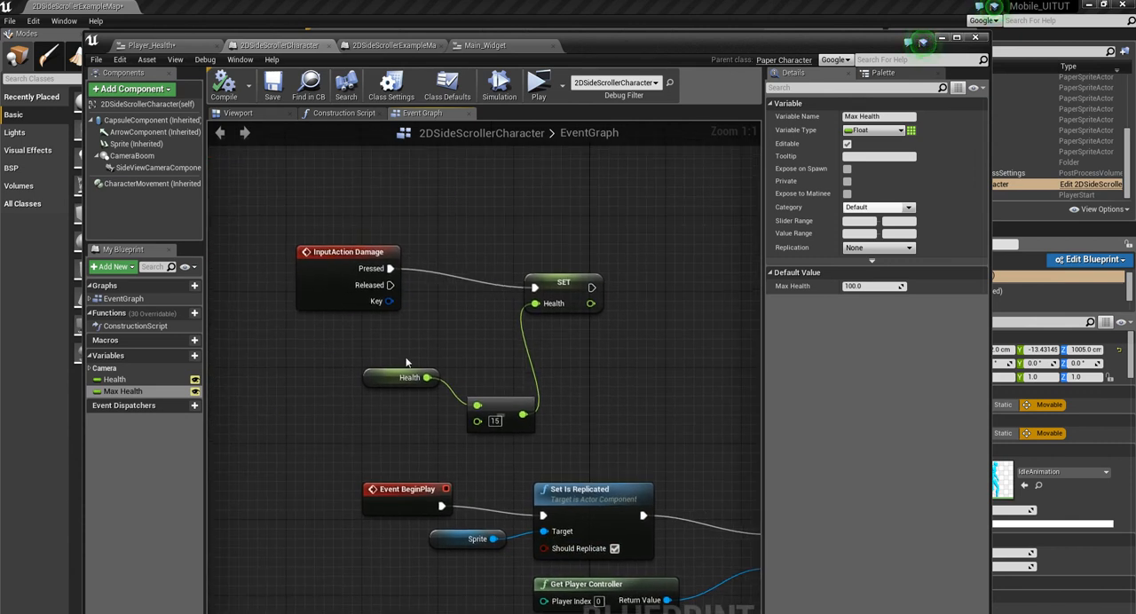
mouse_move(498, 422)
left_mouse_down()
mouse_move(373, 351)
mouse_move(401, 367)
left_mouse_up()
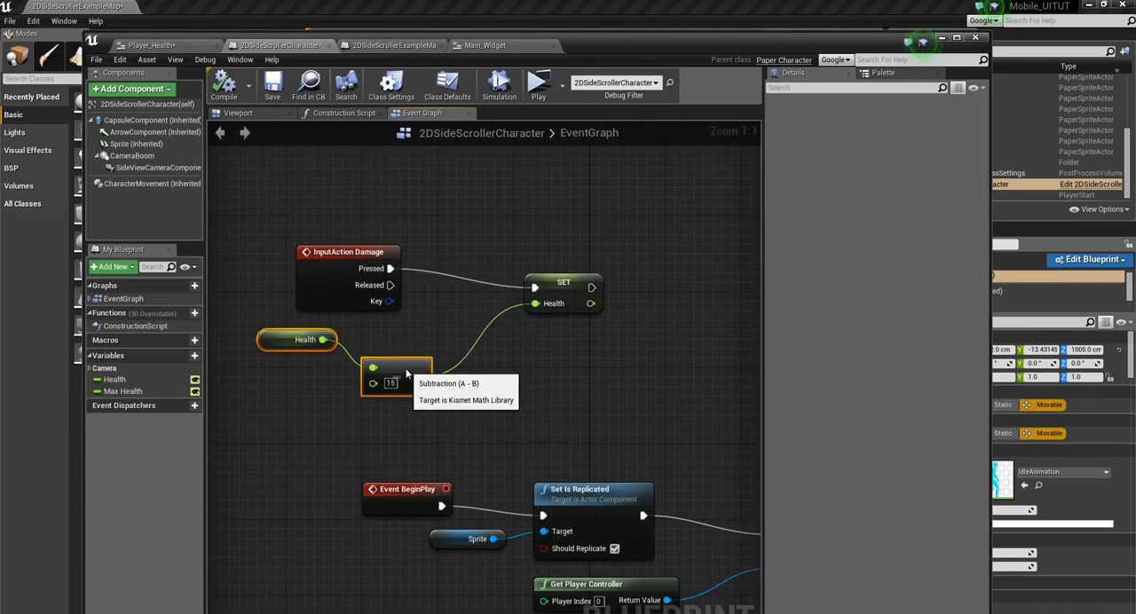
right_click_drag(579, 385, 589, 449)
left_click(586, 349)
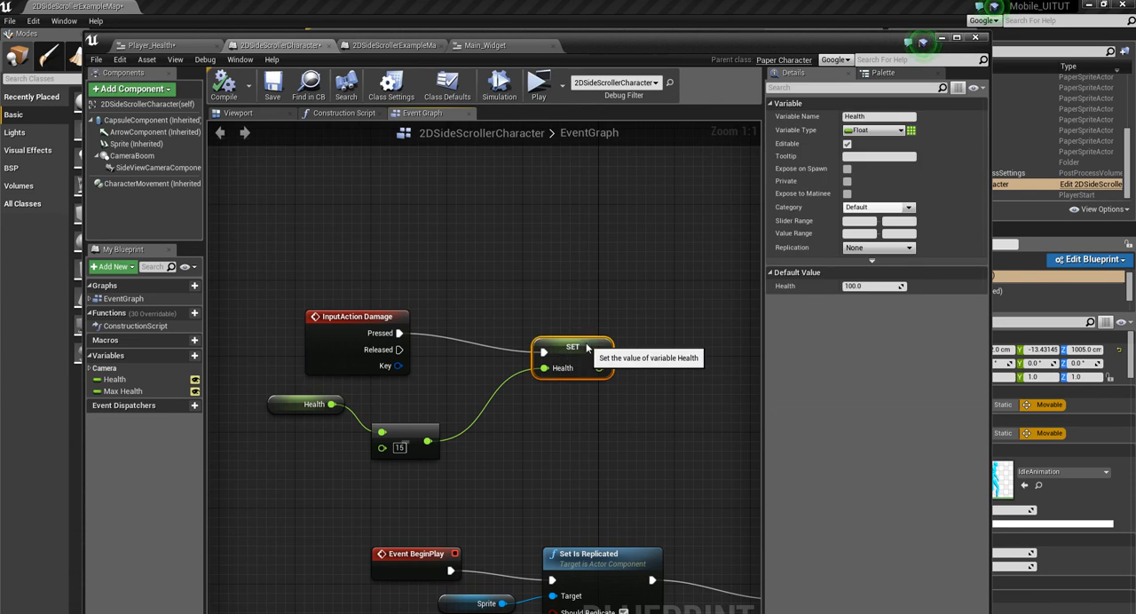
left_click_drag(586, 349, 508, 330)
mouse_move(637, 416)
right_mouse_down()
mouse_move(495, 357)
mouse_move(479, 295)
mouse_move(590, 258)
mouse_move(630, 413)
right_mouse_up()
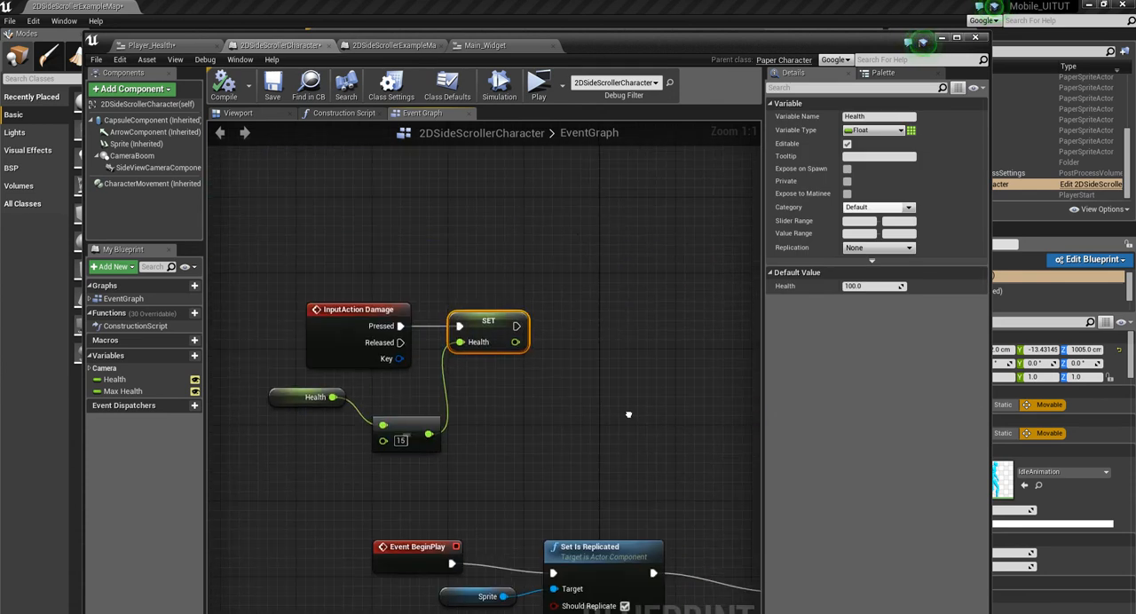
Bring up the Event Tick event in the 2DSideScrollerCharacter event graph by searching for "event tick"
left_click(565, 246)
right_click_drag(565, 246, 598, 357)
right_click(322, 231)
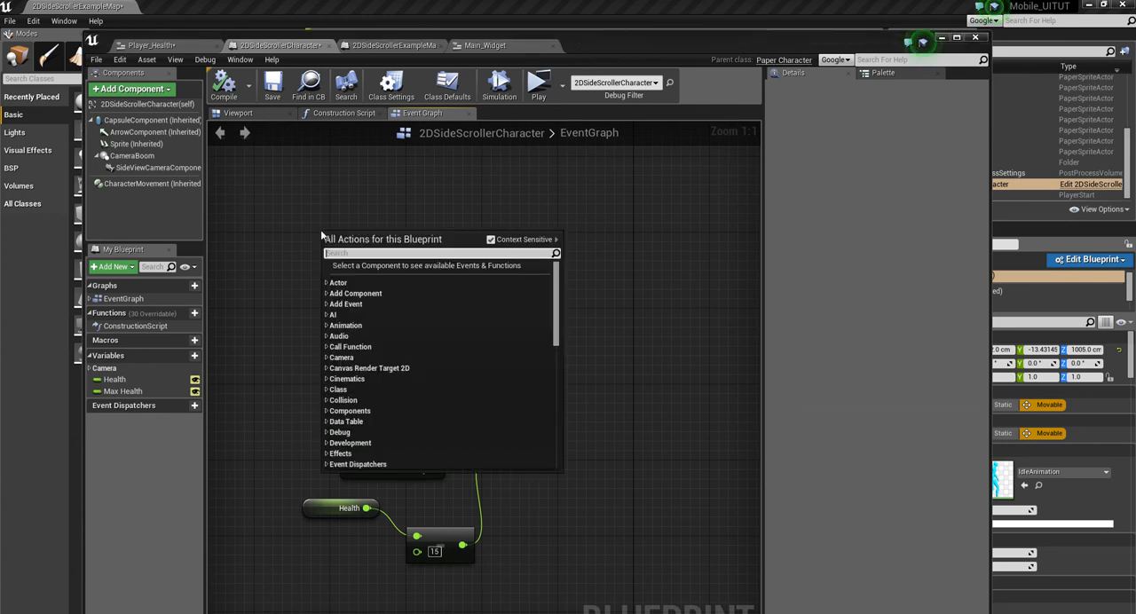
type("event tick")
key("Return")
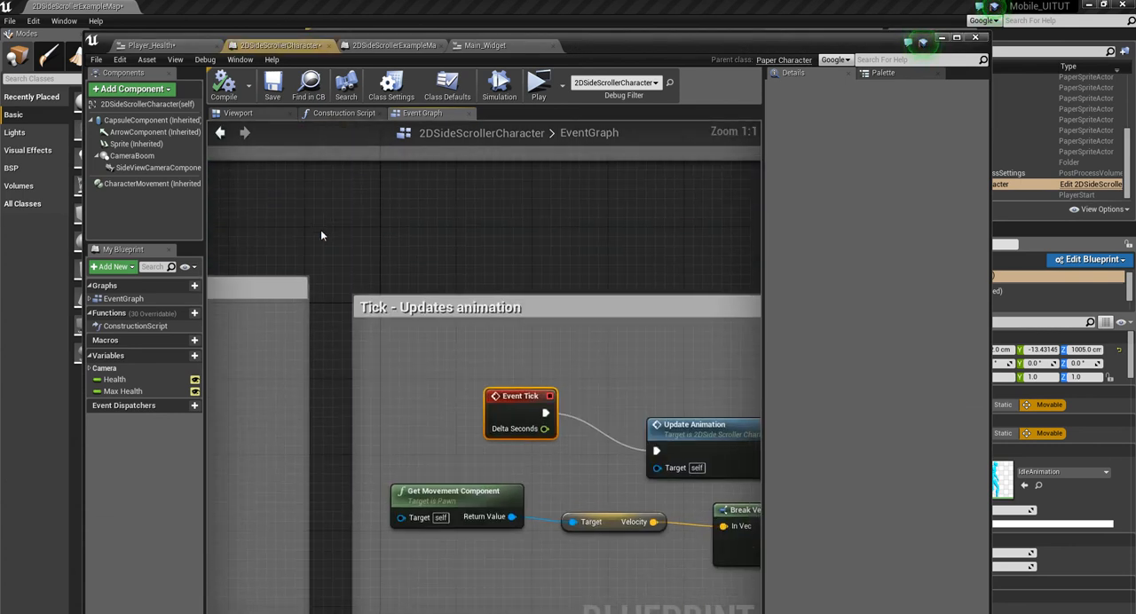
right_click_drag(386, 284, 436, 274)
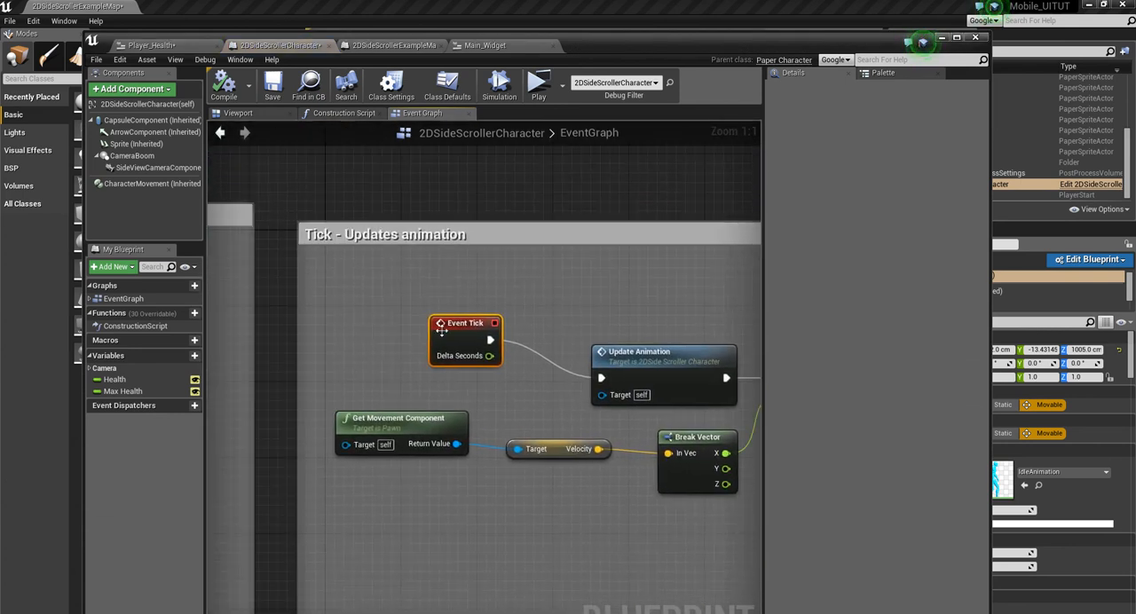
Insert a Sequence node after Event Tick and run Update Animation from its Then 1 output
left_click_drag(437, 326, 481, 343)
type("seqeu")
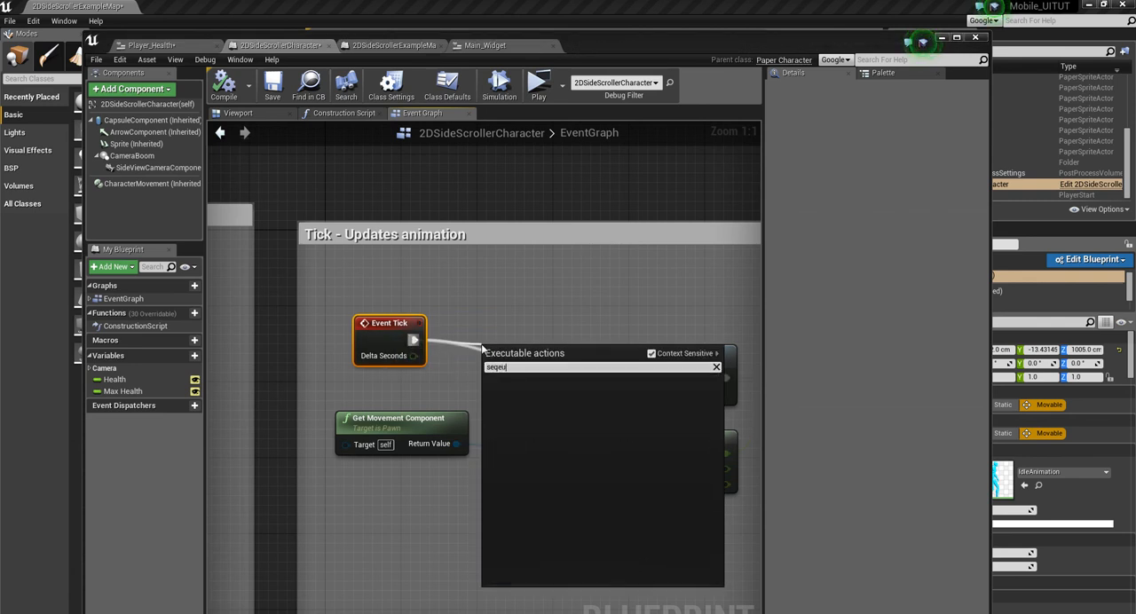
key("BackSpace")
key("BackSpace")
type("uence")
key("Return")
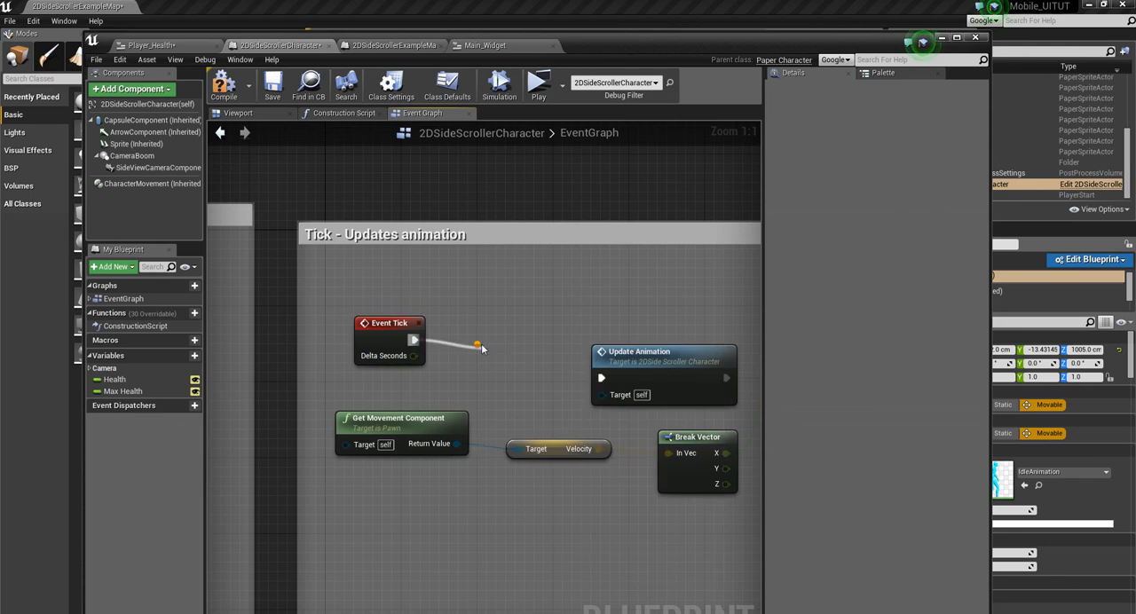
left_click_drag(507, 352, 492, 324)
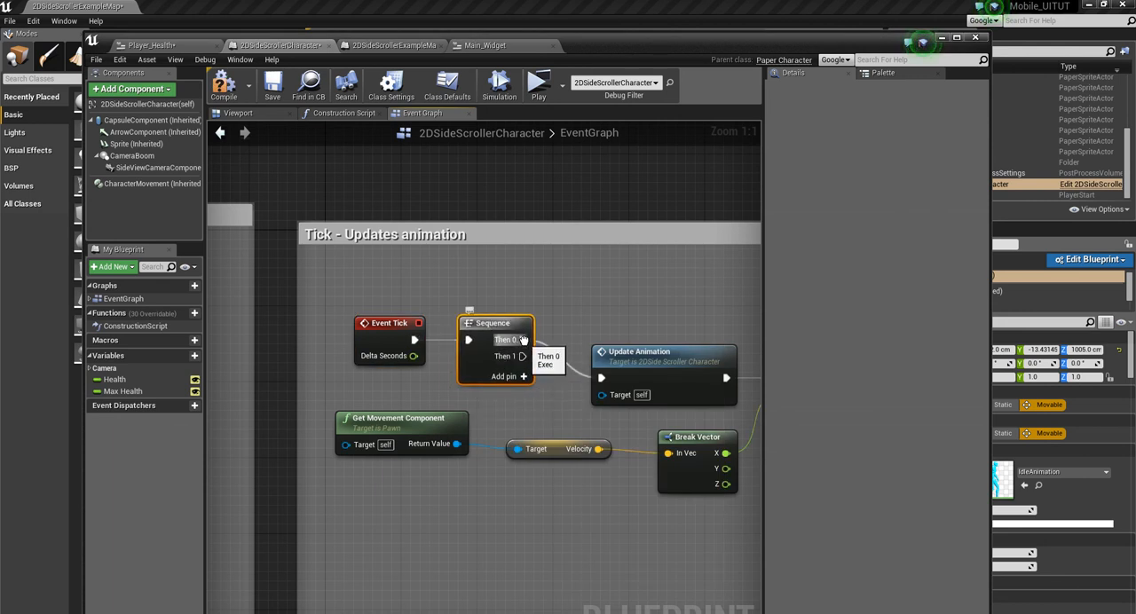
left_click_drag(524, 340, 523, 359, "ctrl")
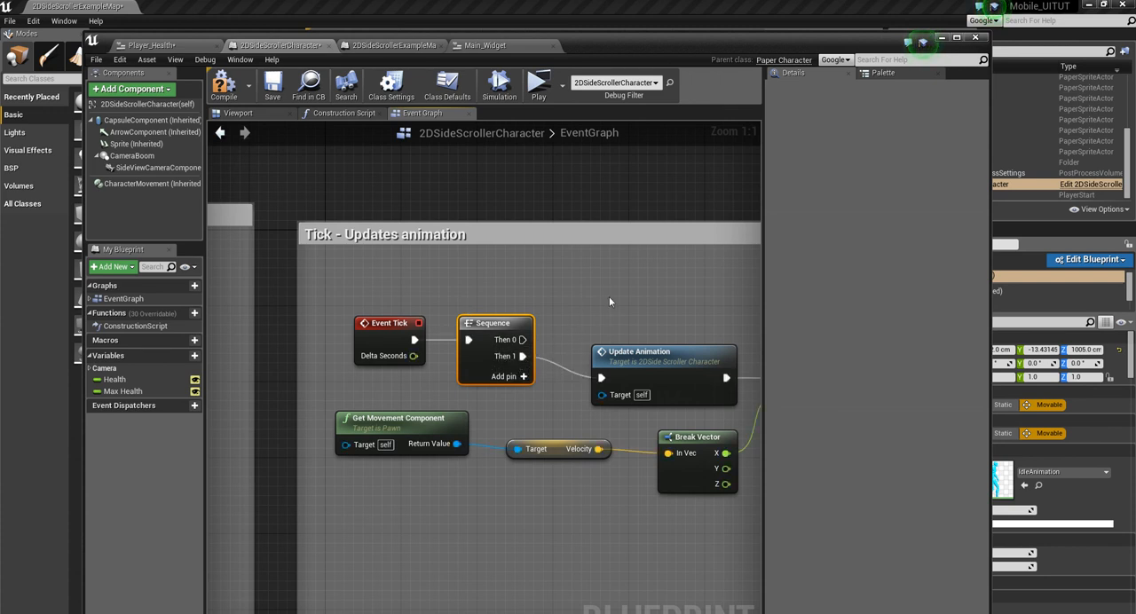
Add a Branch node driven by the Sequence's Then 0 output, placing it above the Tick comment box
scroll(609, 302, "down", 5)
scroll(423, 391, "up", 3)
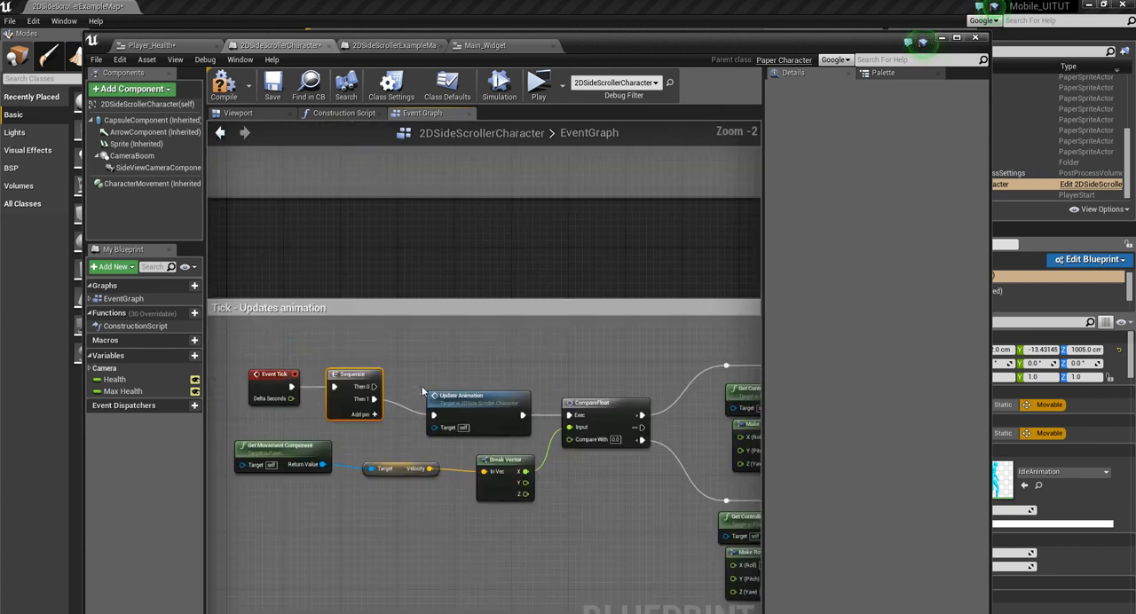
left_click_drag(374, 386, 585, 367)
type("branc")
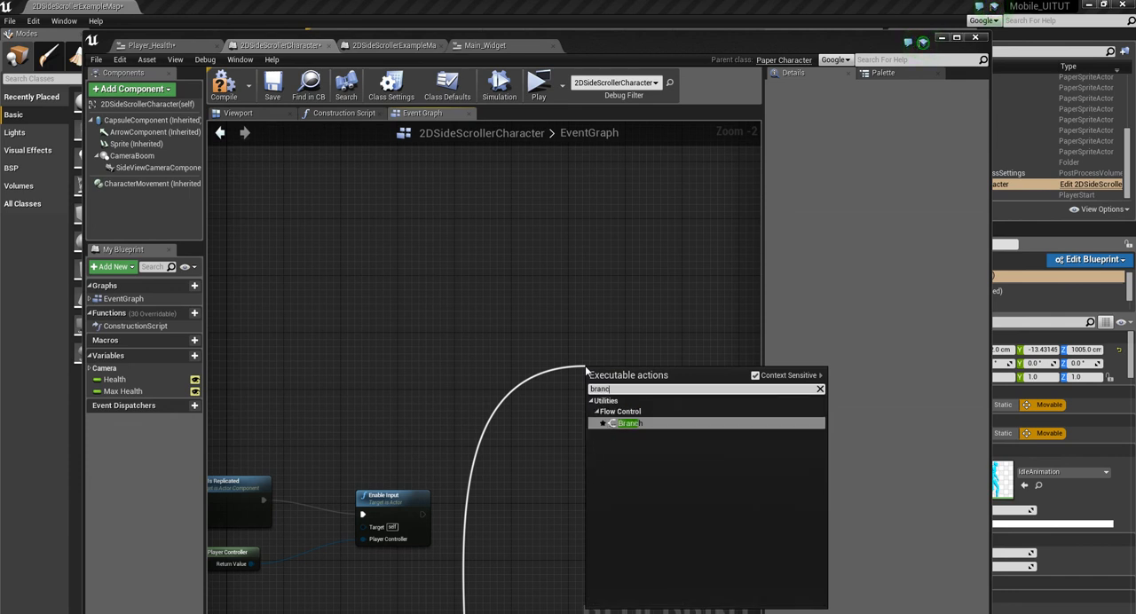
key("Return")
right_click_drag(528, 370, 502, 326)
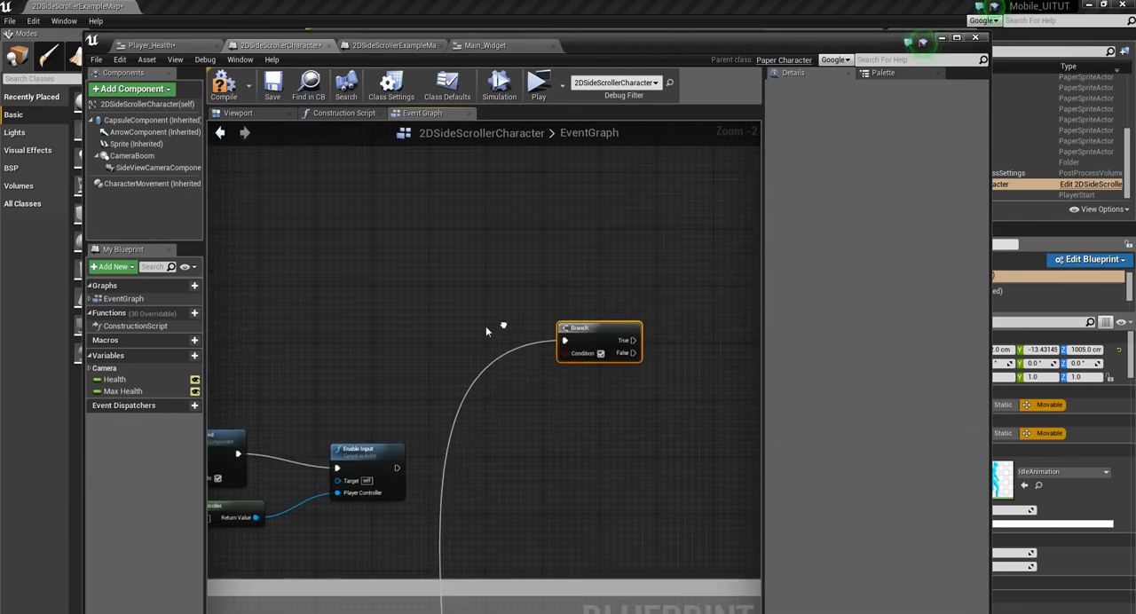
Feed the Health variable through a float <= float comparison into the Branch's Condition and arrange these nodes beneath the Branch
mouse_move(128, 387)
left_mouse_down()
mouse_move(510, 413)
mouse_move(494, 415)
mouse_move(536, 445)
left_mouse_up()
left_click(512, 417)
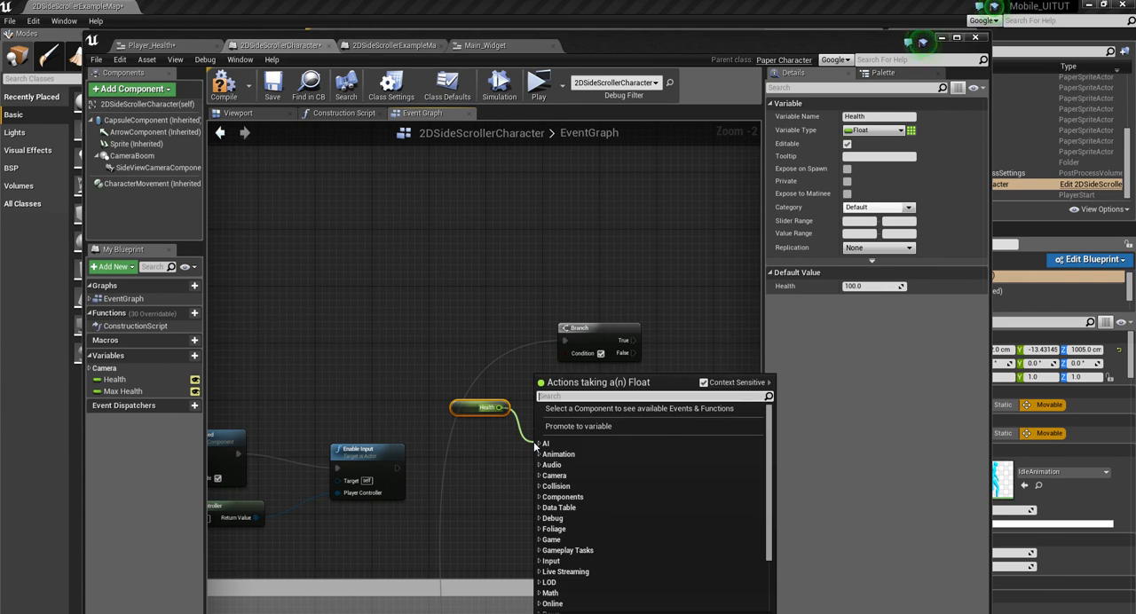
type("<=")
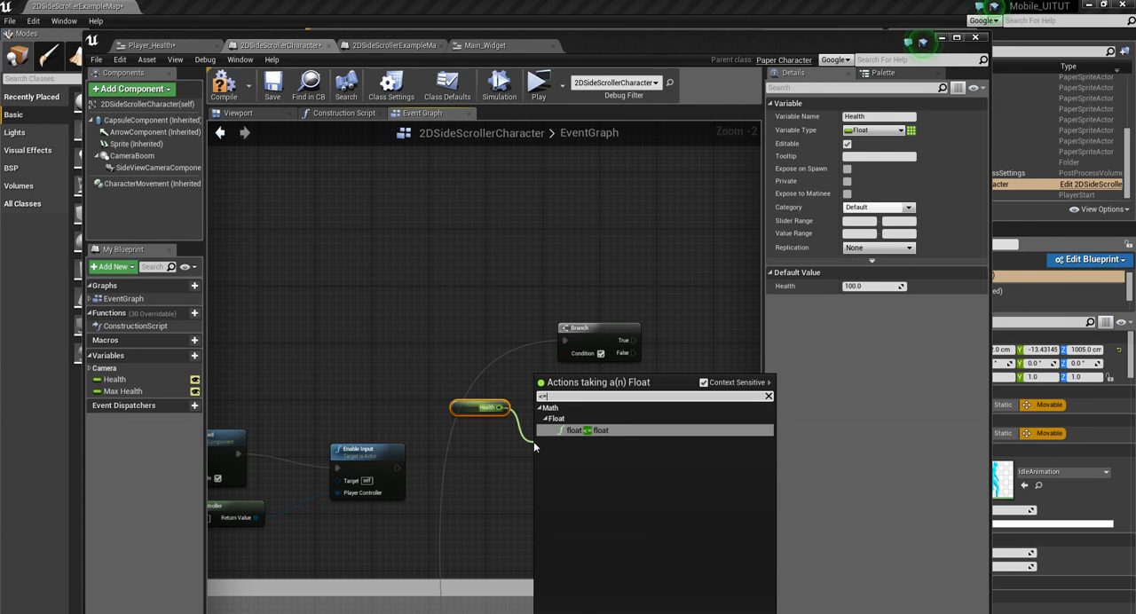
key("Return")
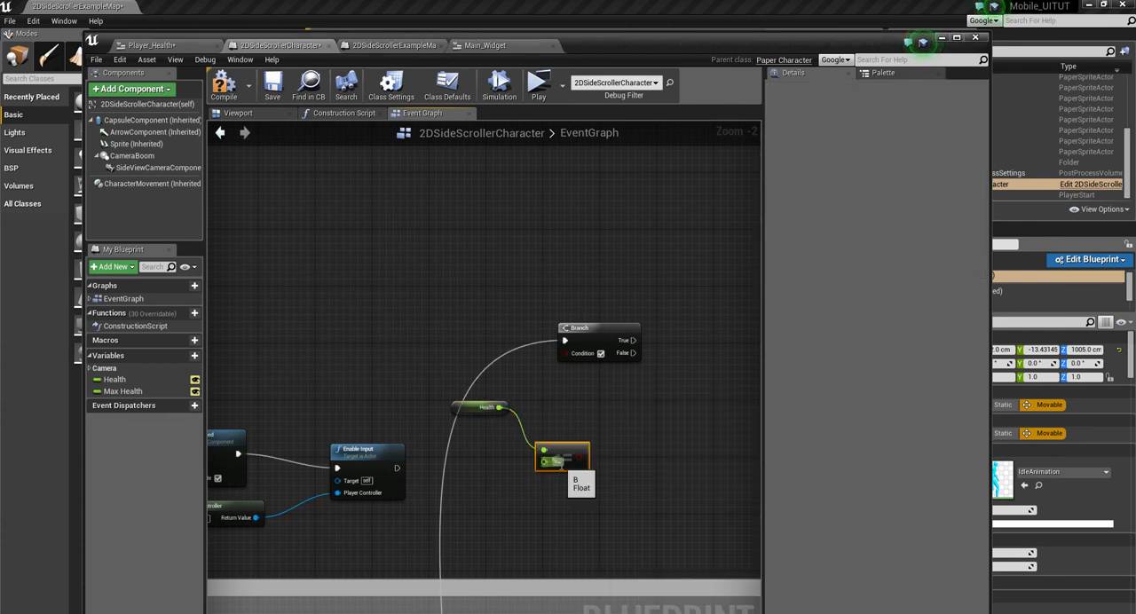
left_click_drag(584, 460, 565, 355)
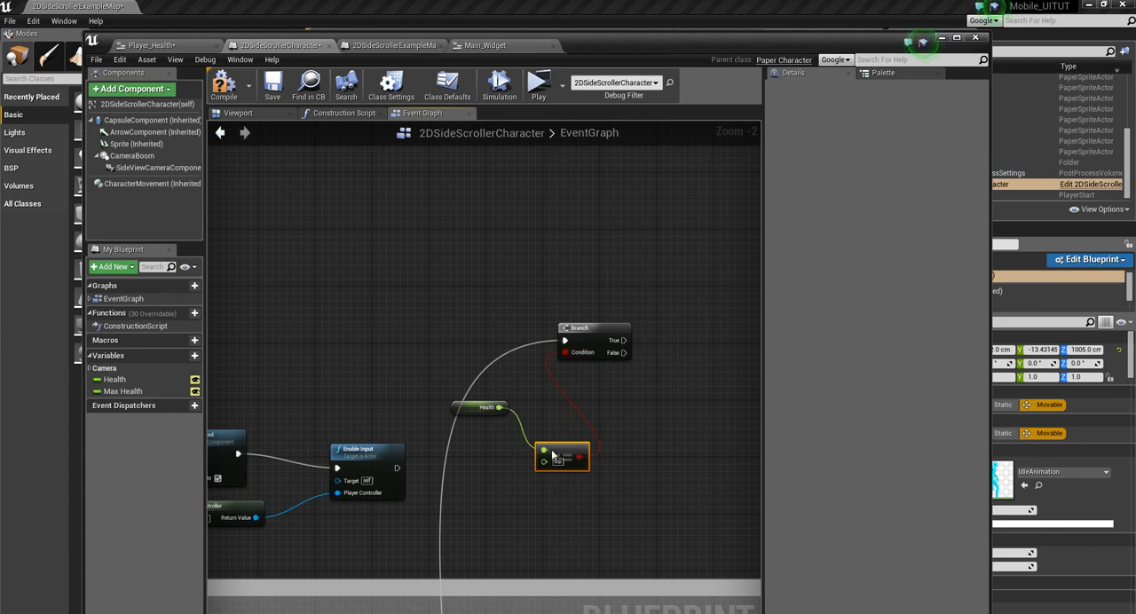
left_click_drag(560, 449, 553, 436)
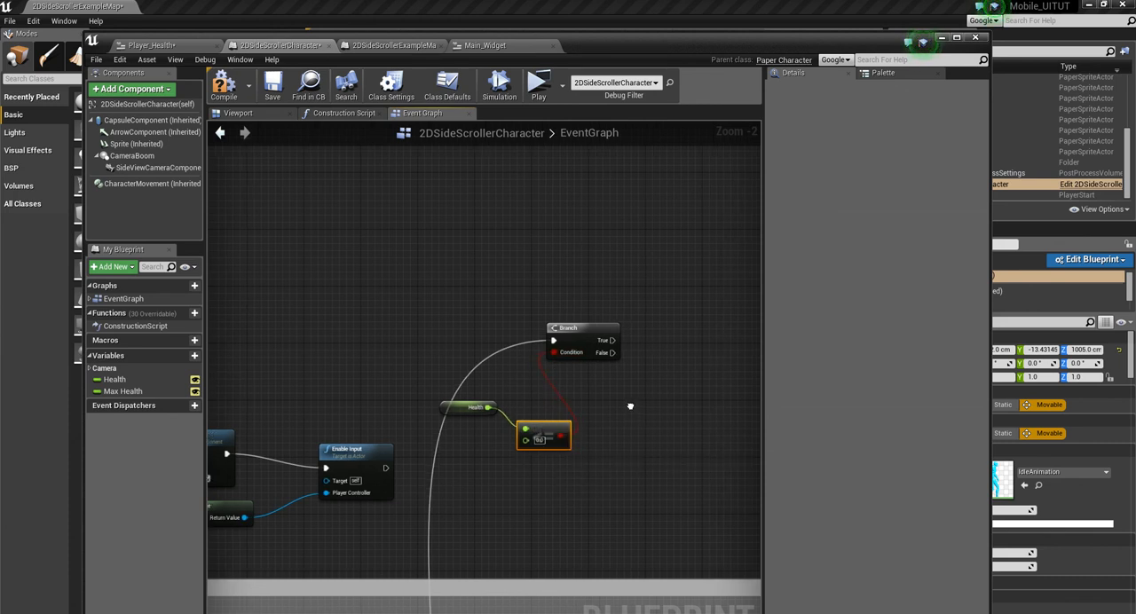
right_click_drag(629, 402, 522, 409)
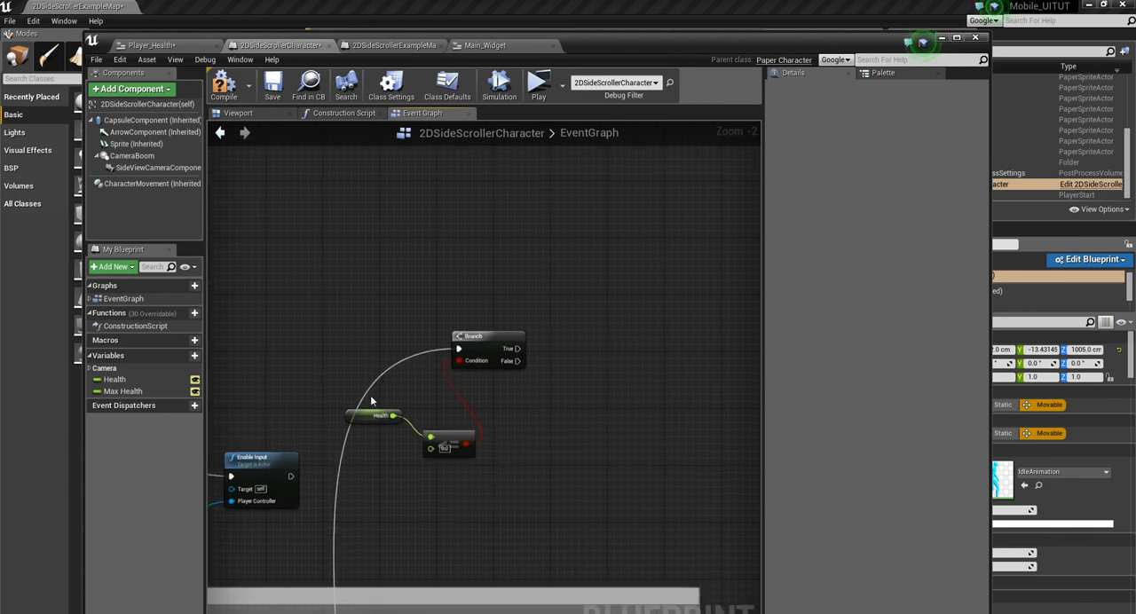
mouse_move(375, 415)
left_mouse_down()
mouse_move(365, 459)
mouse_move(377, 416)
left_mouse_up()
Attach a DestroyActor node to the Branch's True output and place it close to the Branch
left_click(569, 395)
right_click_drag(555, 401, 476, 430)
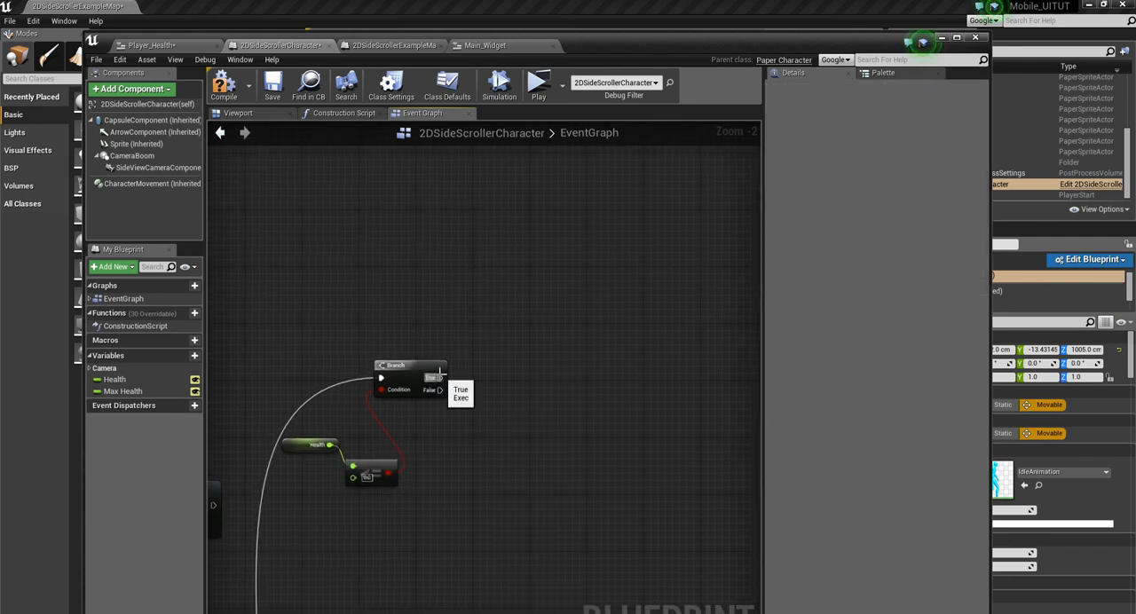
left_click_drag(454, 378, 559, 366)
type("estroy")
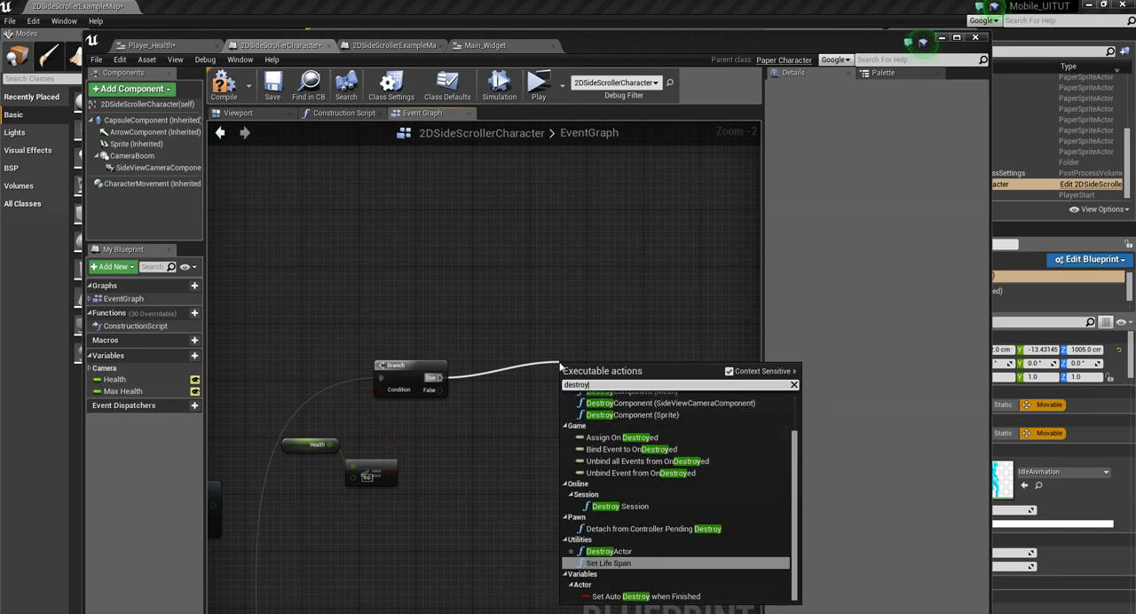
key("Up")
key("Return")
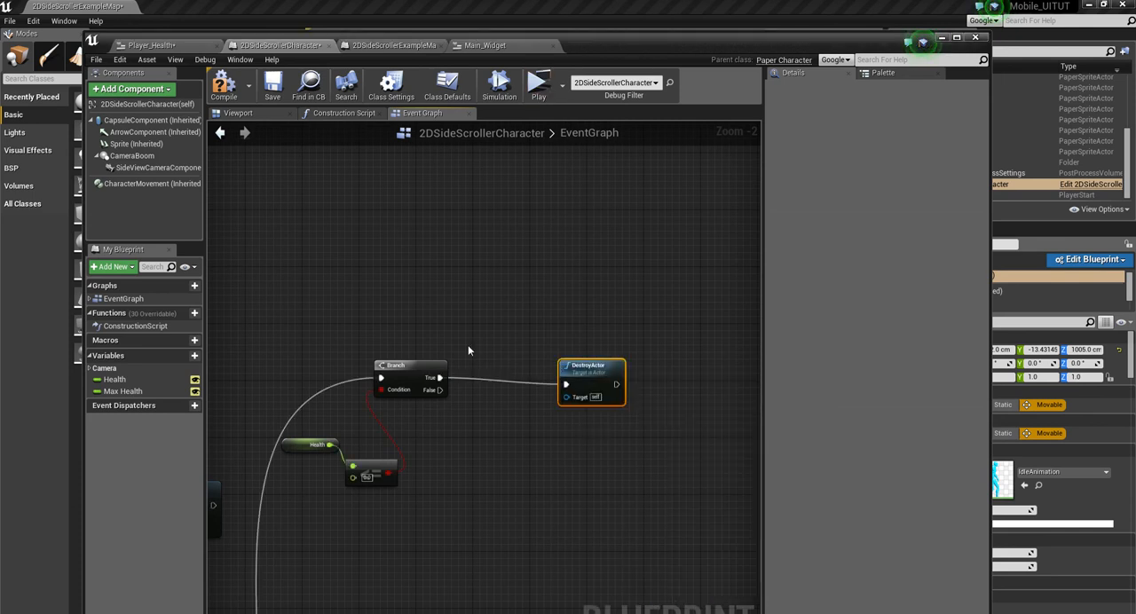
right_click_drag(552, 351, 520, 310)
left_click_drag(582, 322, 521, 327)
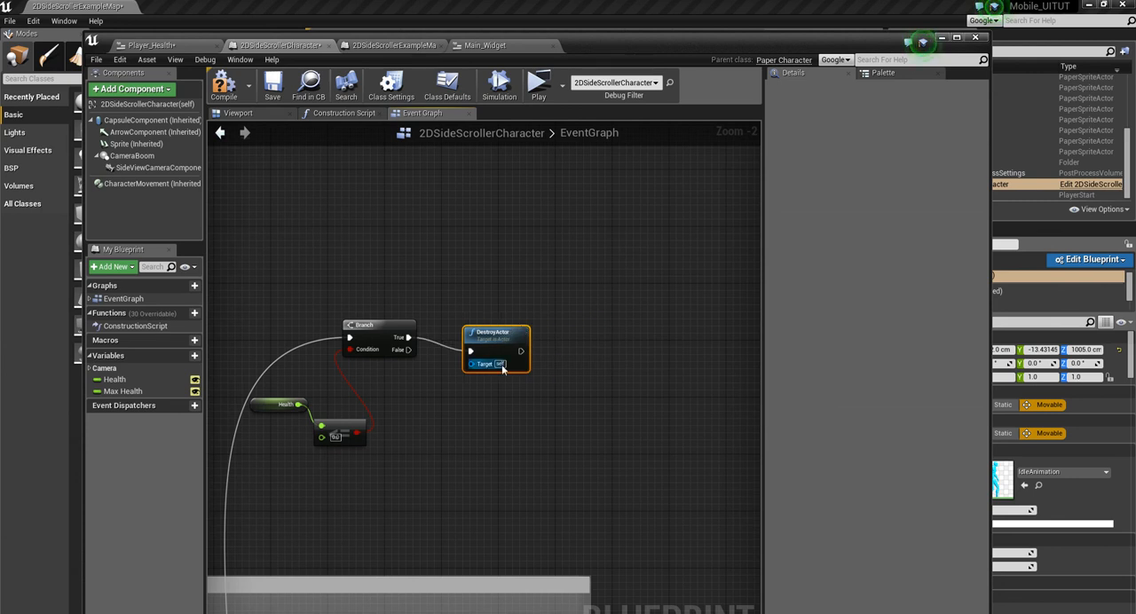
Compile and save the character blueprint, and play-test the zero-health check from the game's main menu
left_click(223, 86)
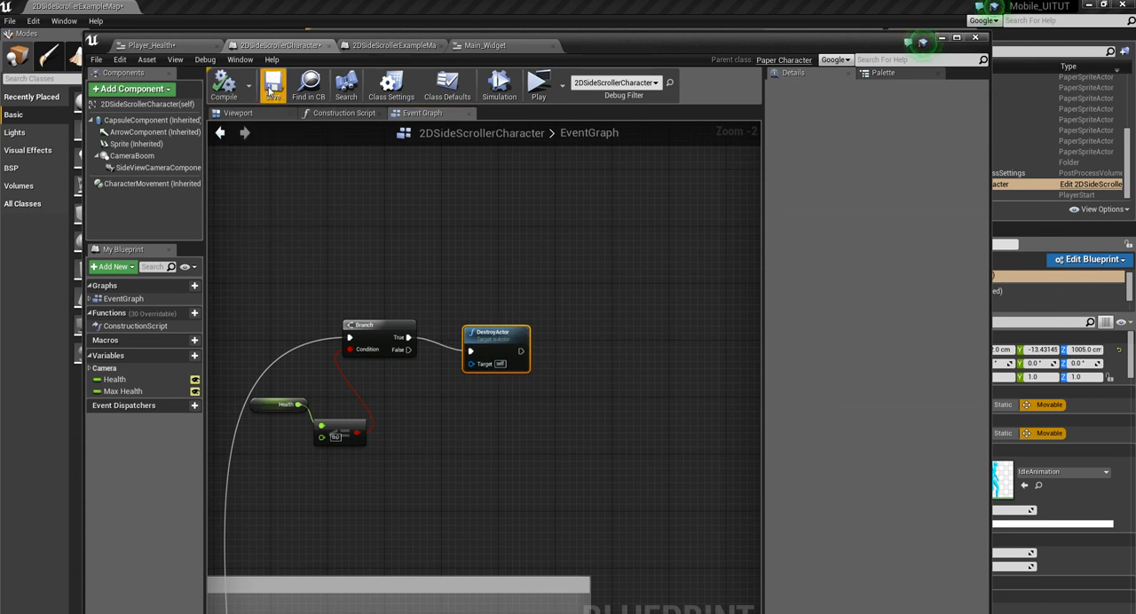
left_click(271, 85)
left_click(538, 86)
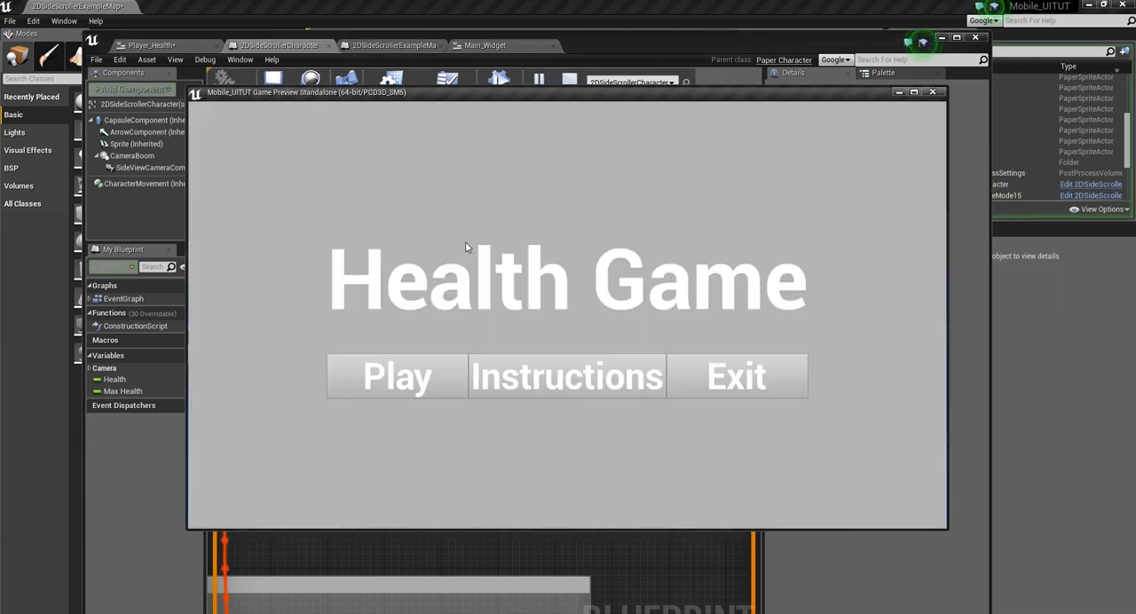
left_click(399, 377)
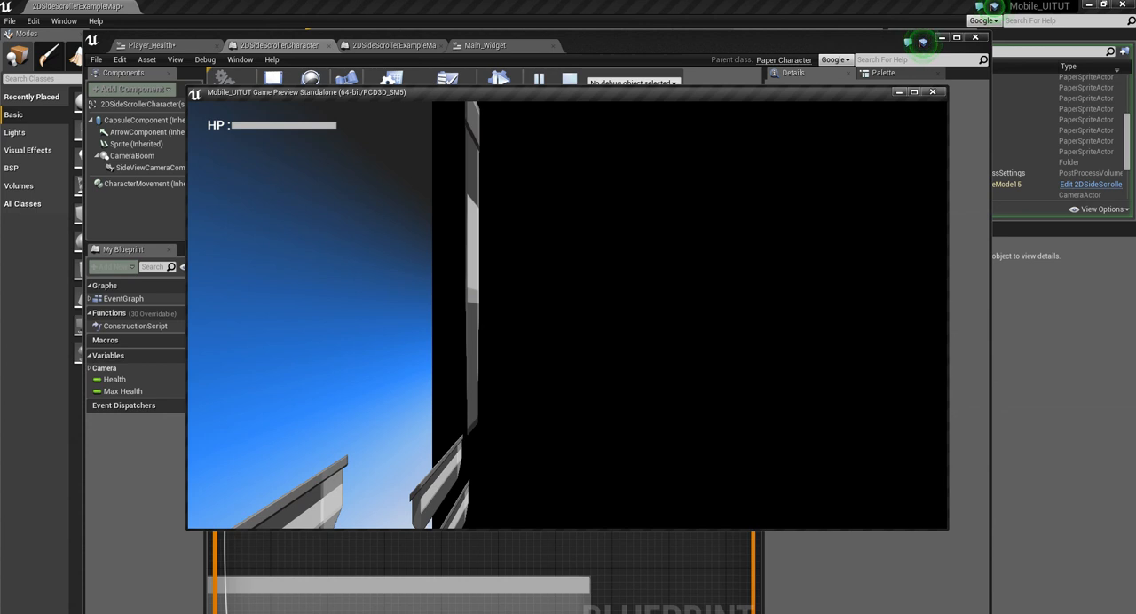
left_click(939, 93)
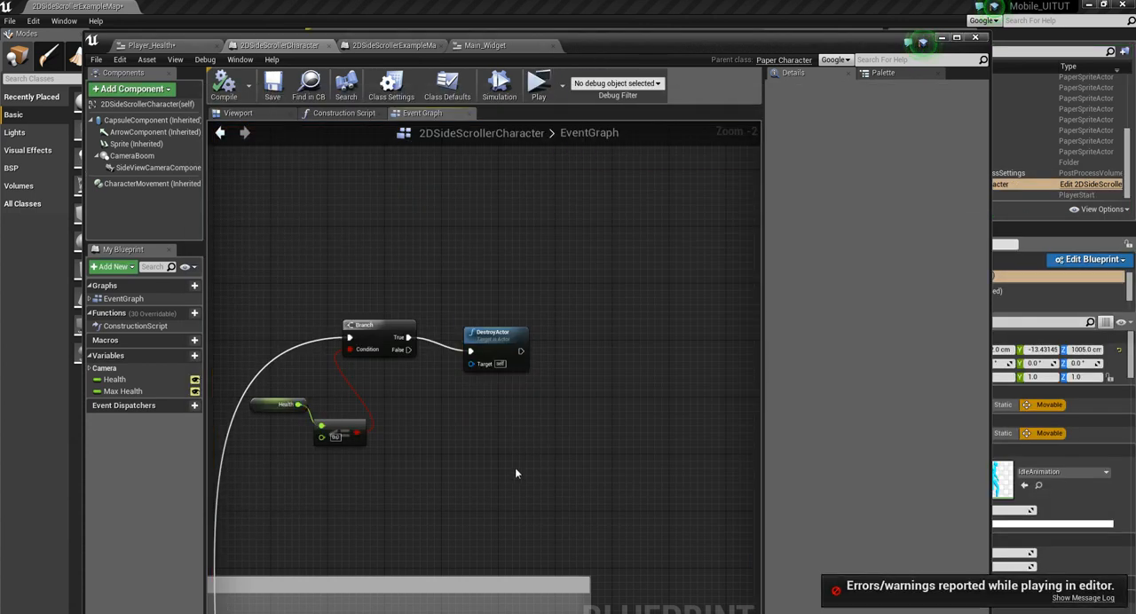
Review the Play In Editor errors in the message log and close it
left_click(1083, 599)
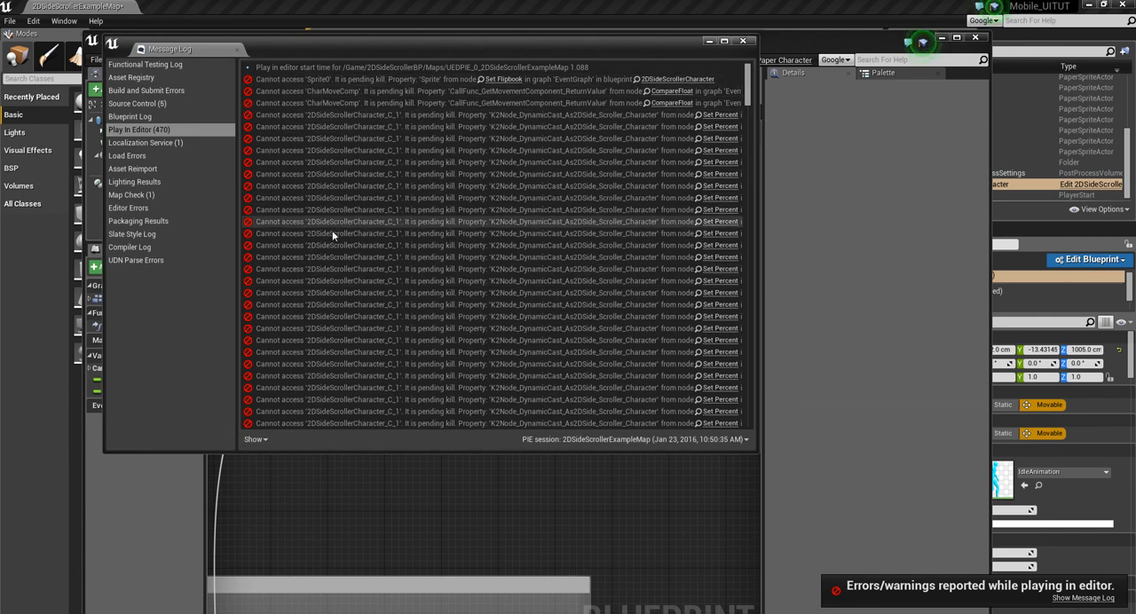
scroll(367, 264, "down", 3)
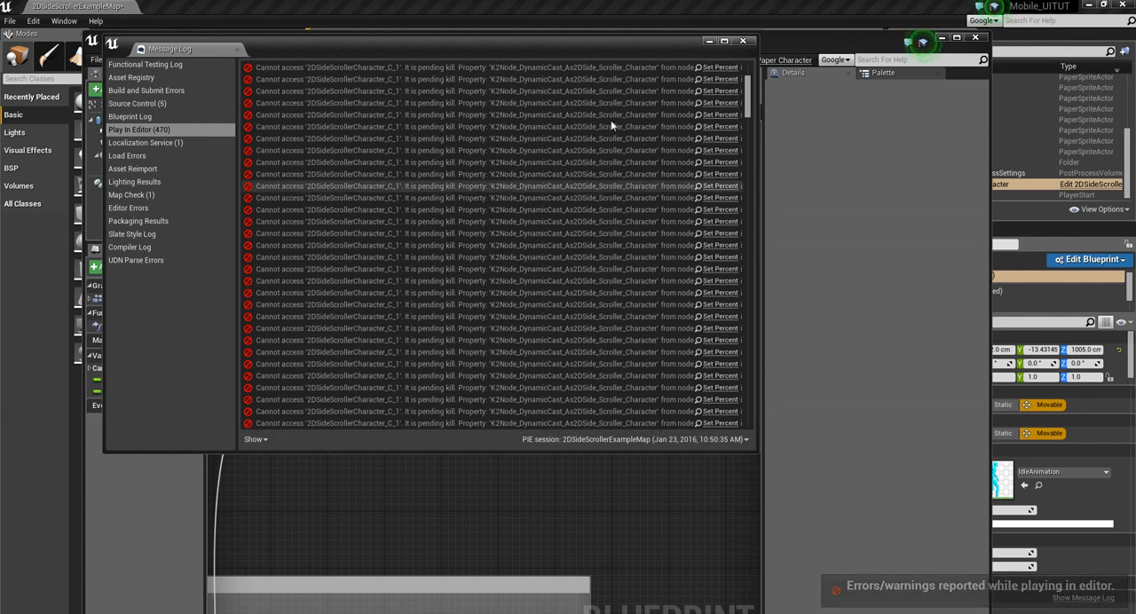
left_click(753, 43)
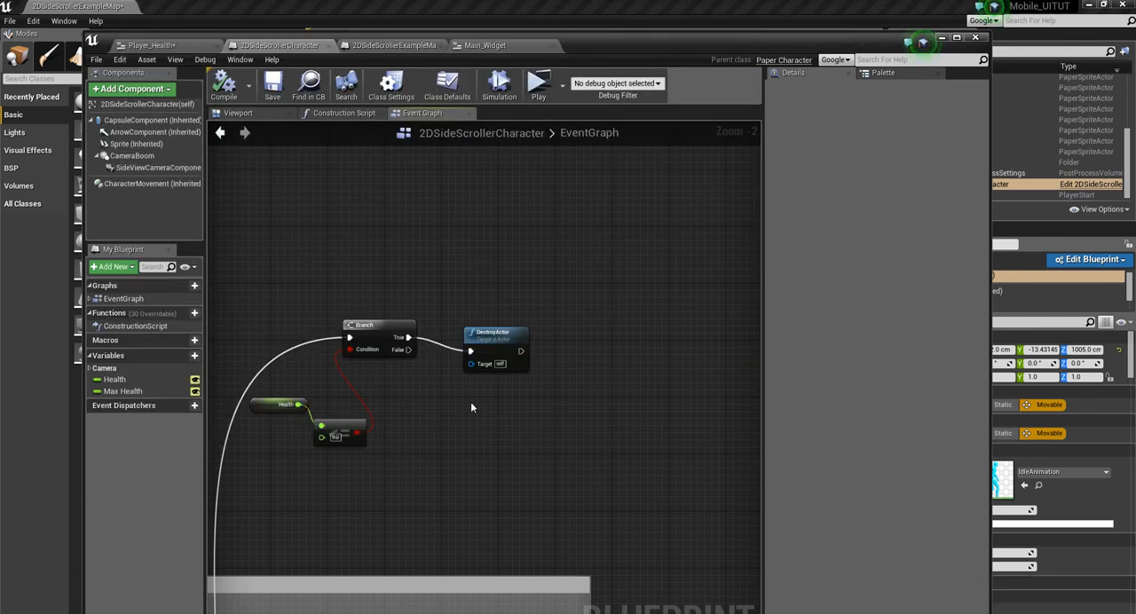
Delete the DestroyActor node attached to the Branch's True output
right_click_drag(470, 401, 494, 374)
key("Delete")
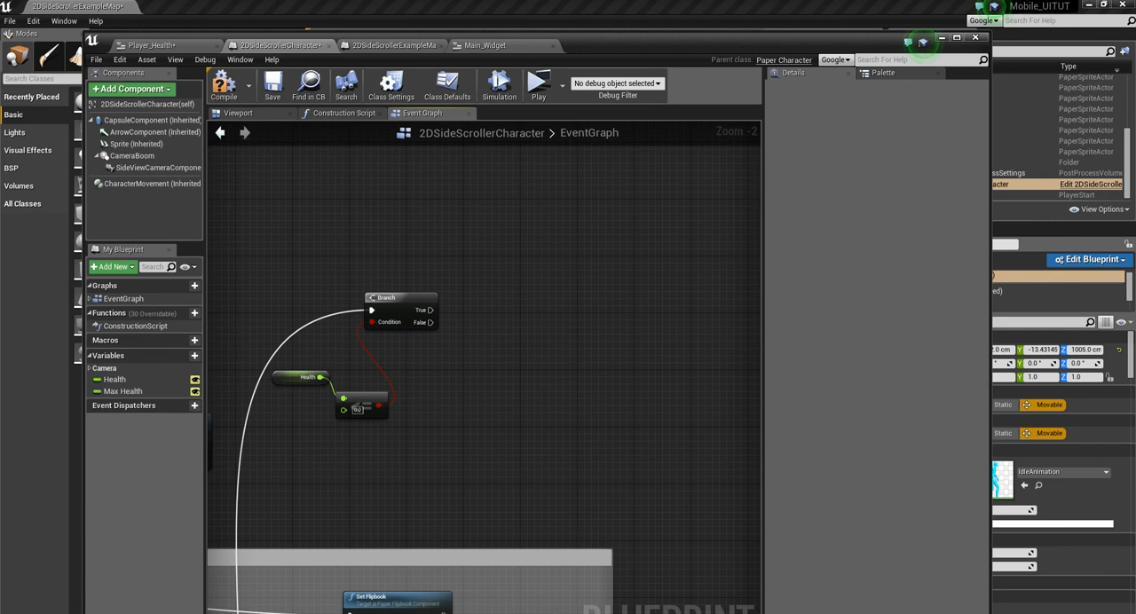
right_click_drag(473, 411, 513, 412)
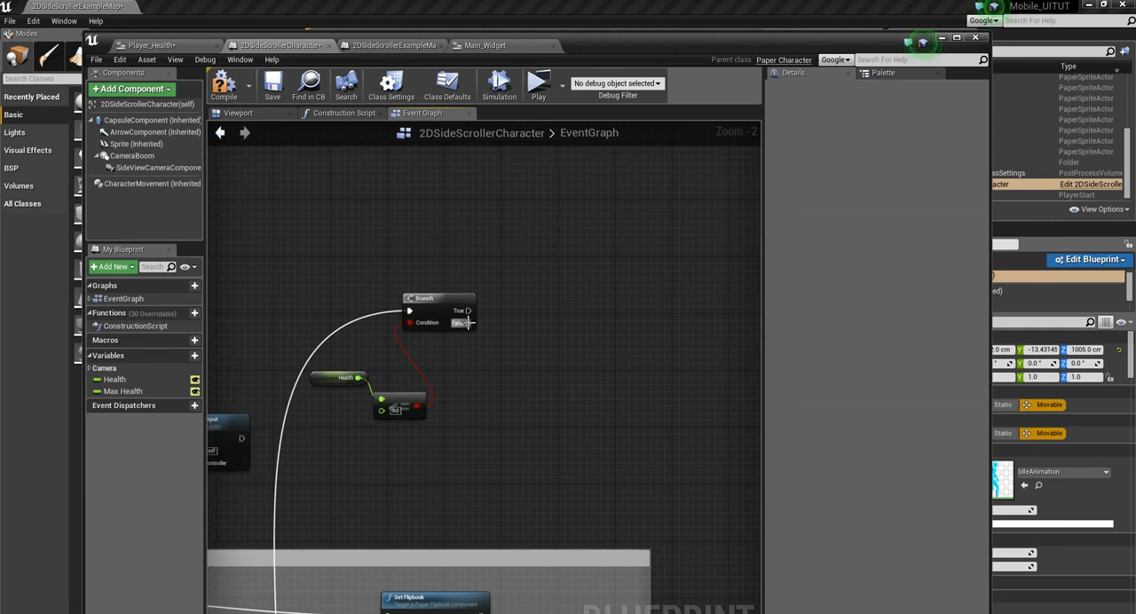
Attach a Create Widget node to the Branch's True output, align it beside the Branch, and check its class options without choosing one
left_click_drag(467, 312, 550, 350)
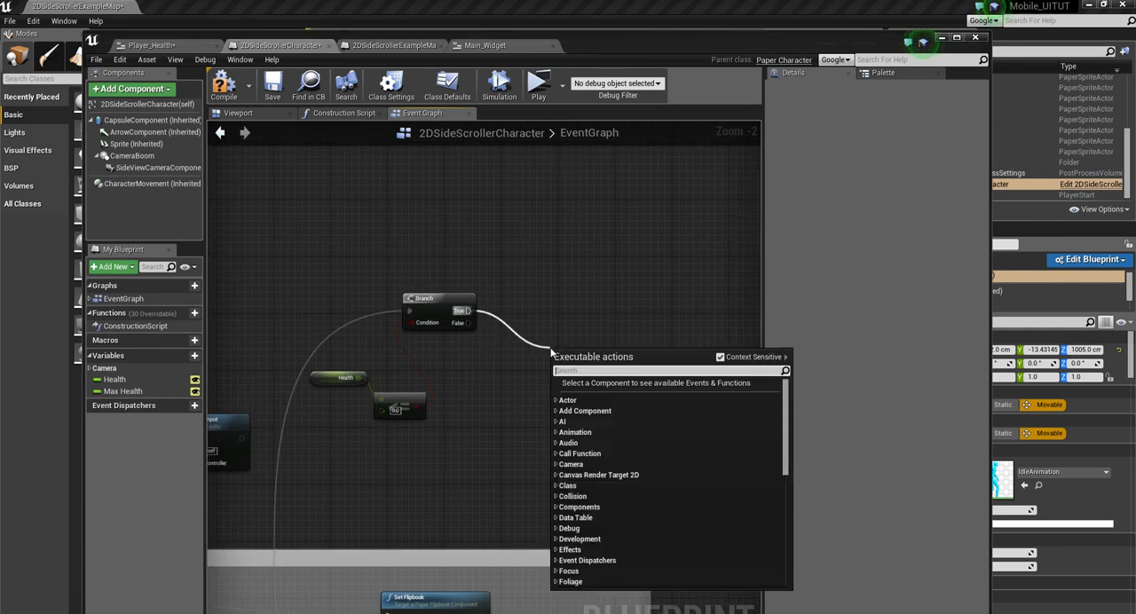
type("create widget")
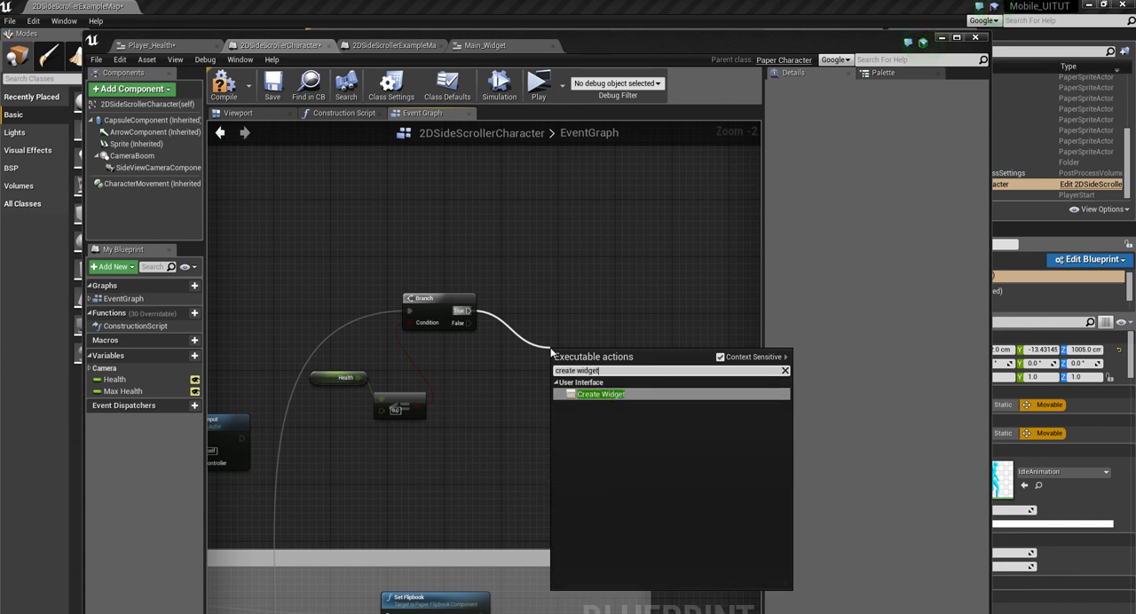
key("Return")
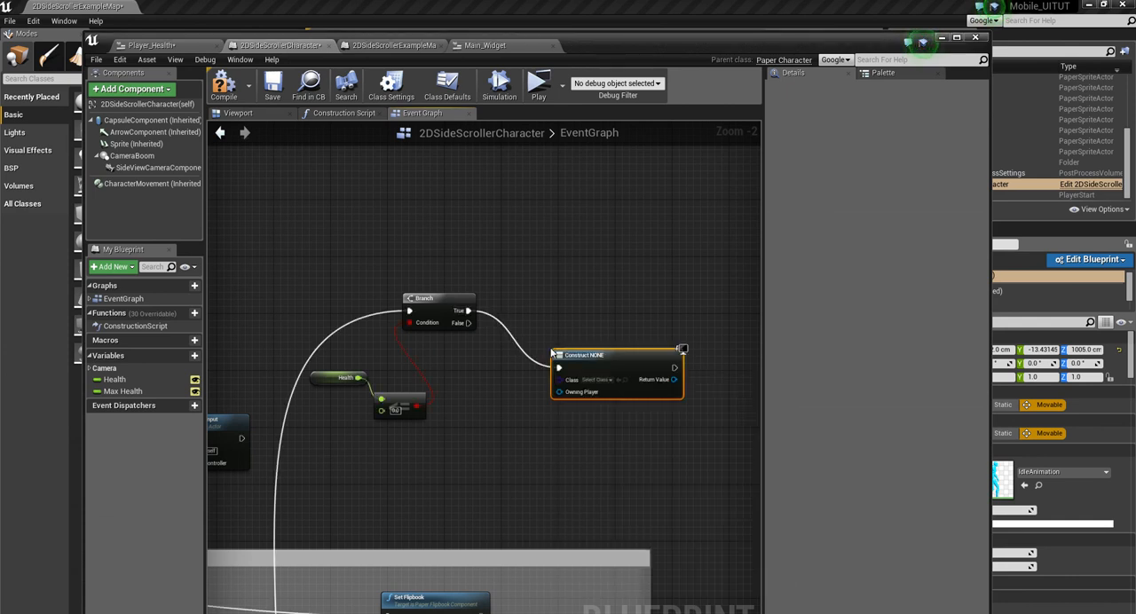
left_click_drag(581, 355, 566, 289)
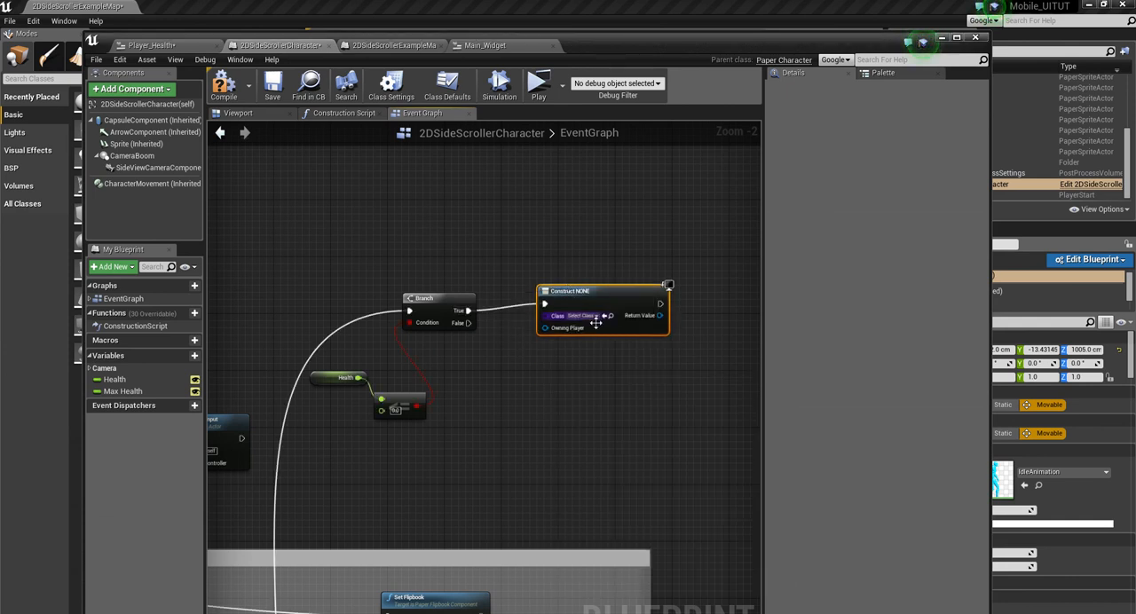
right_click_drag(603, 360, 497, 373)
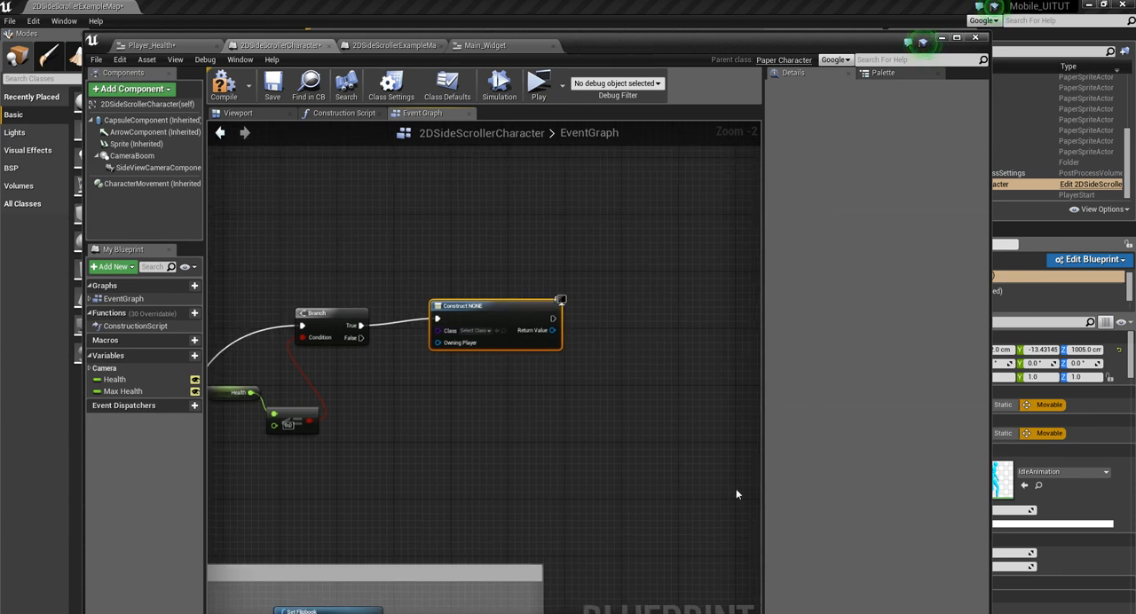
left_click(484, 332)
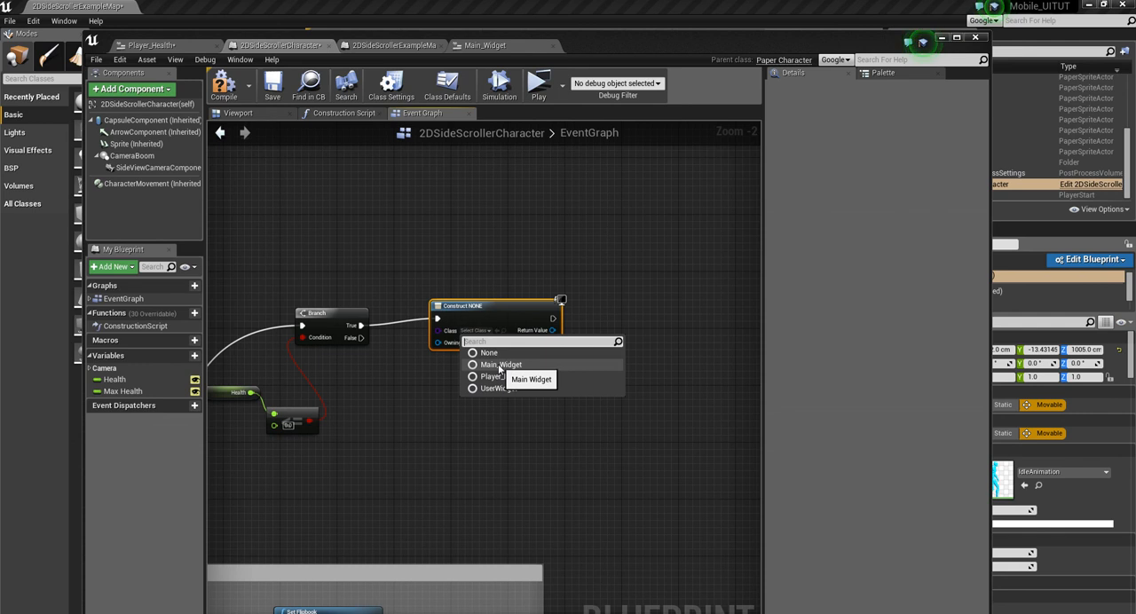
left_click(426, 384)
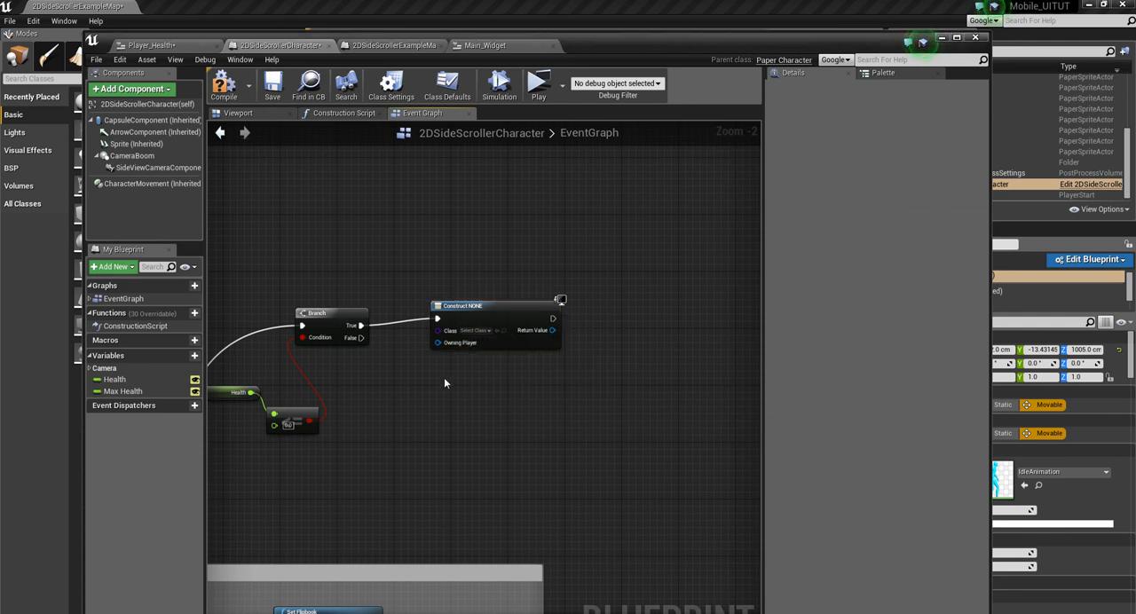
Compile and save the character blueprint, and save the modified 2DSideScrollerExampleMap level and Player_Health widget from the Content Browser
left_click(224, 86)
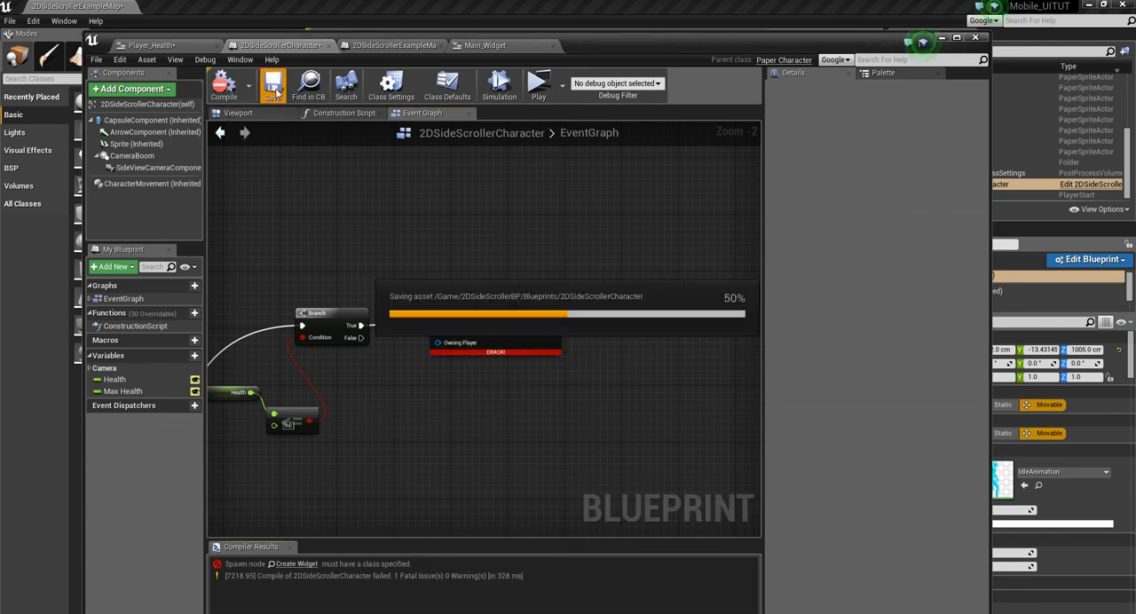
left_click(943, 38)
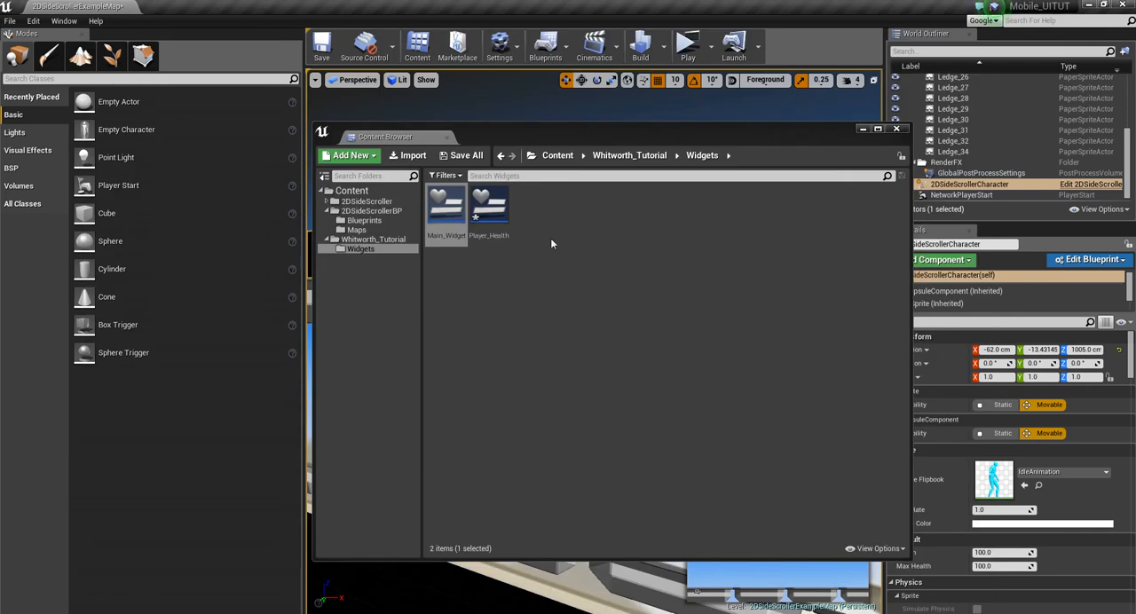
left_click(461, 155)
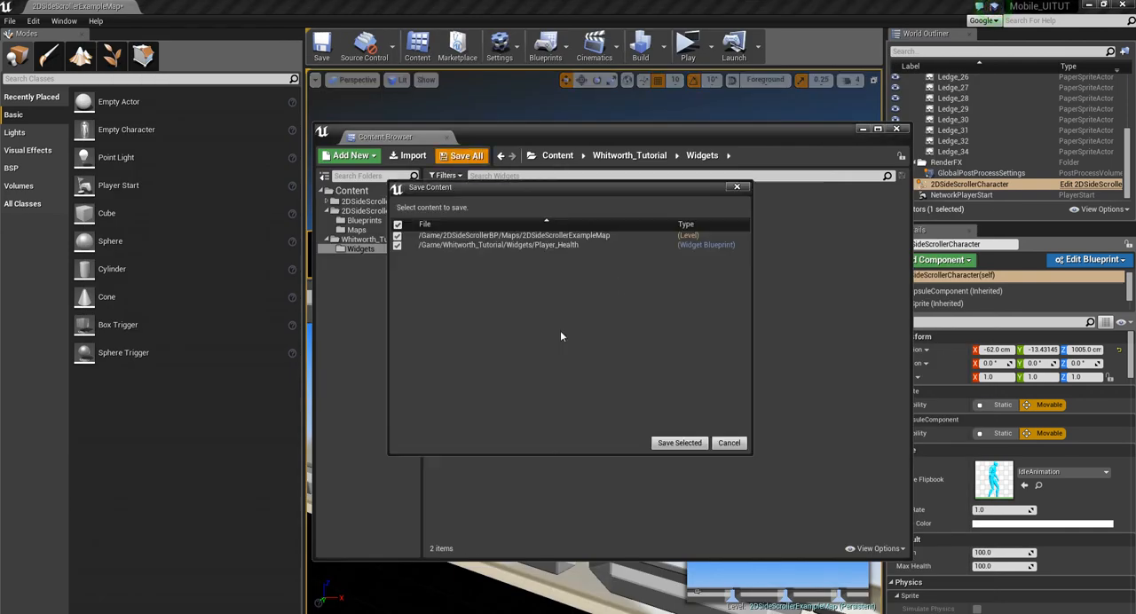
left_click(674, 441)
right_click(550, 227)
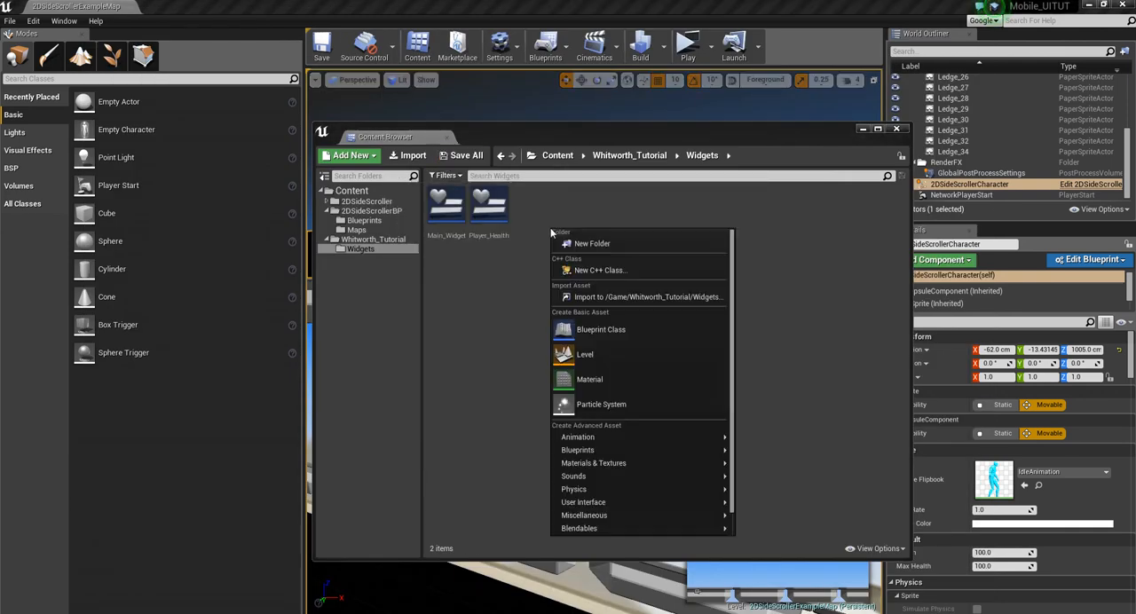
scroll(639, 467, "down", 1)
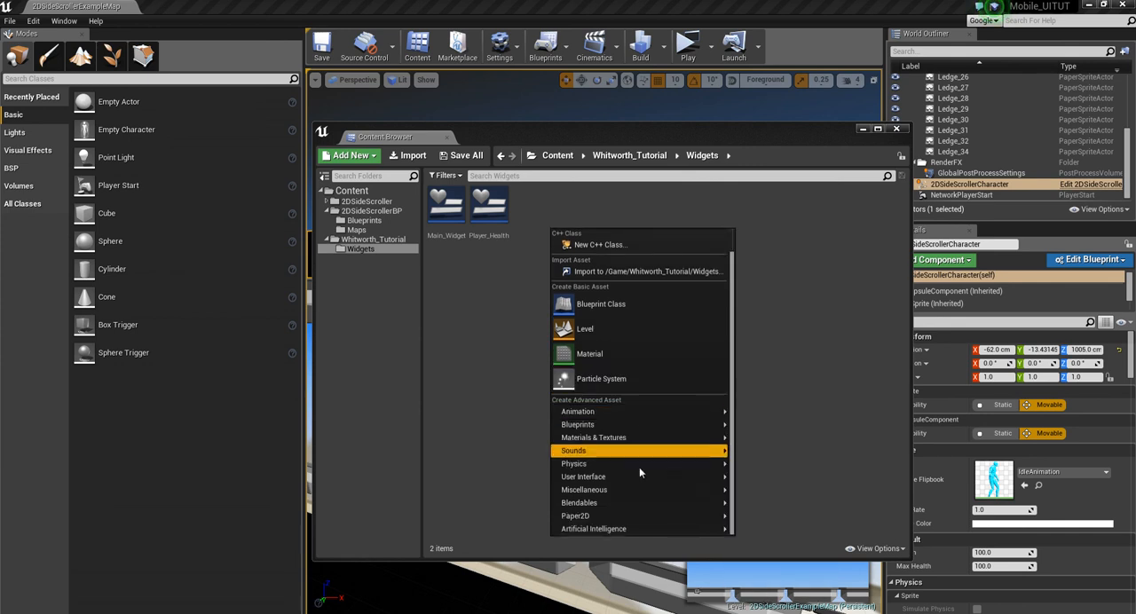
mouse_move(643, 476)
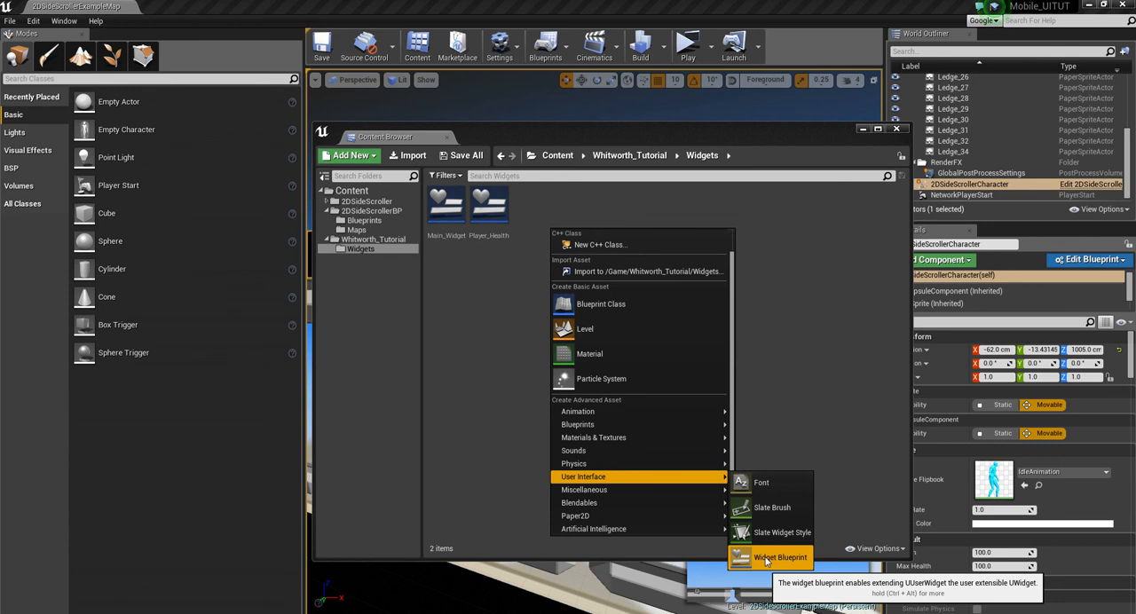
left_click(472, 334)
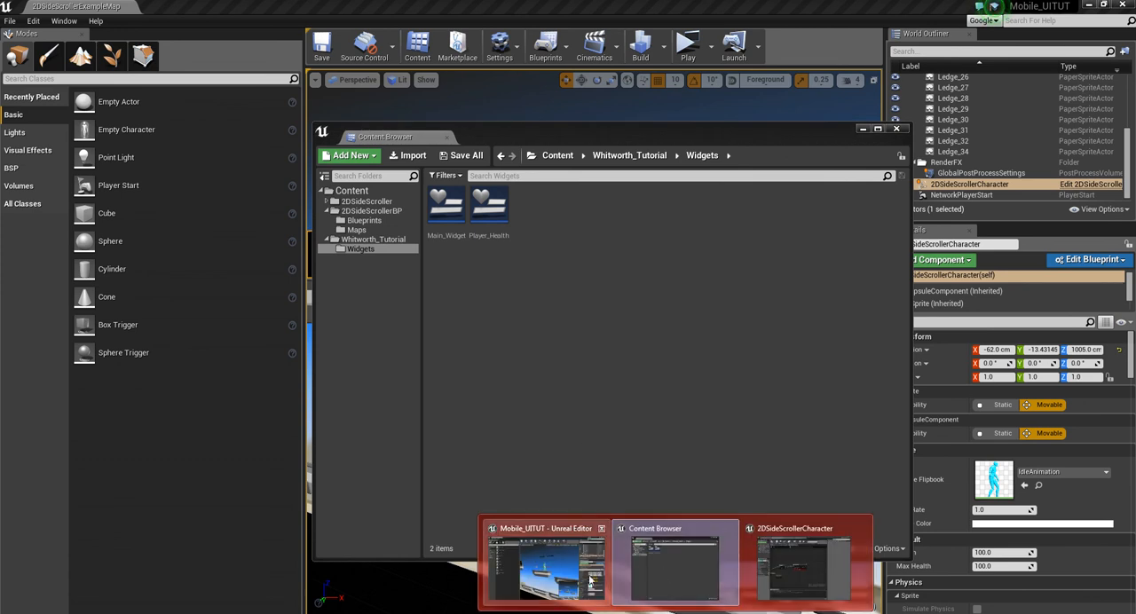
Return to the 2DSideScrollerCharacter event graph and move the Create Widget node farther from the Branch to make room between them
left_click(808, 574)
right_click_drag(419, 438, 409, 404)
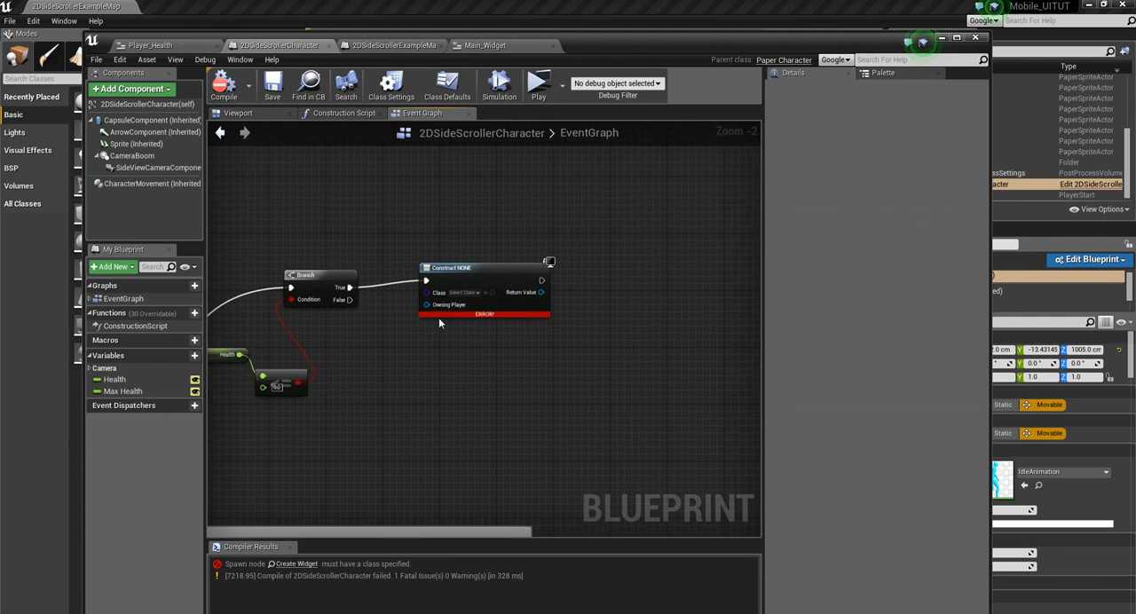
left_click_drag(458, 274, 584, 290)
left_click(382, 366)
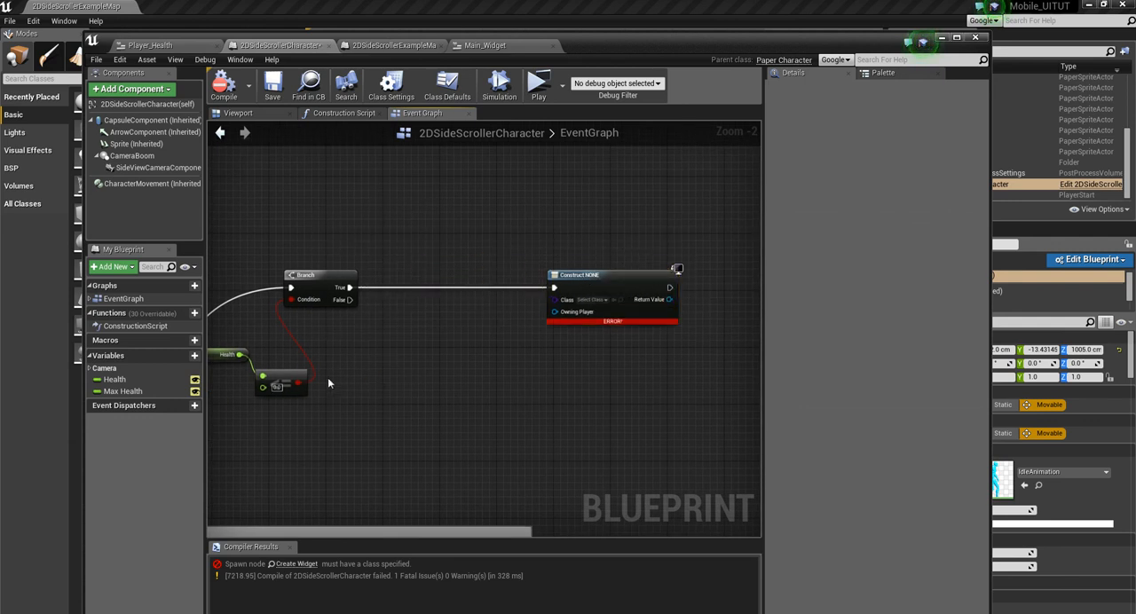
Add a Boolean variable named isDead to the character blueprint, make it editable, and compile
left_click(182, 355)
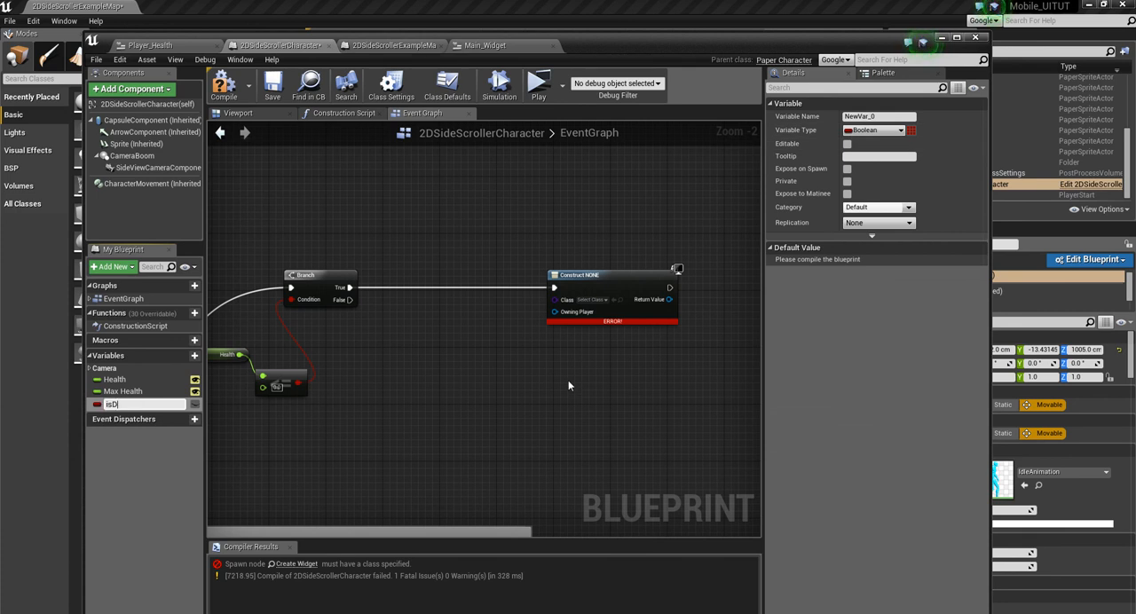
type("isDead")
key("Return")
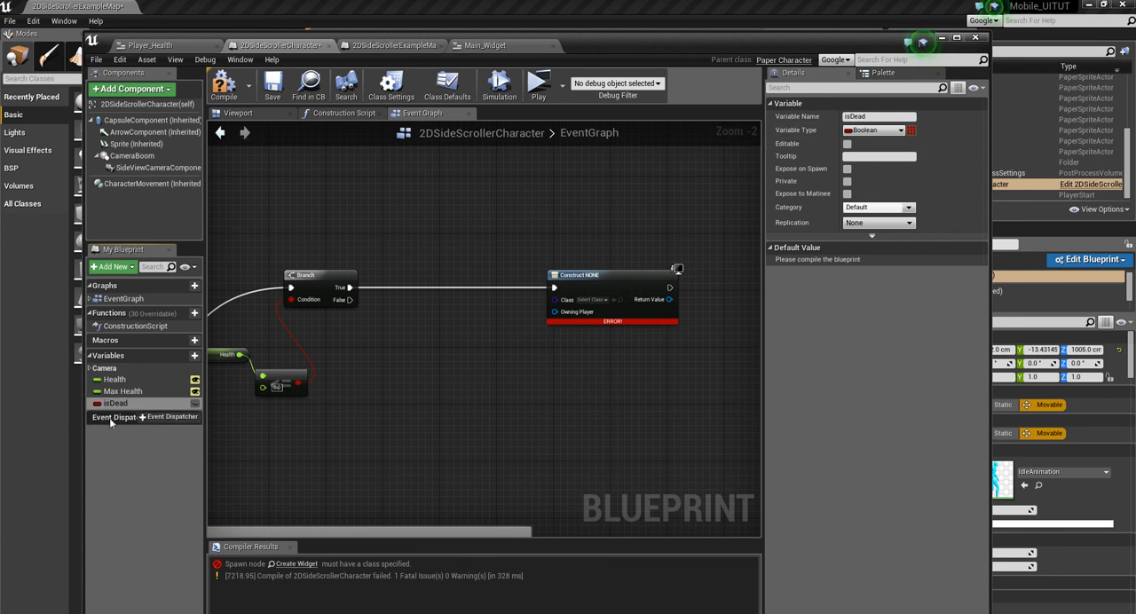
left_click(194, 403)
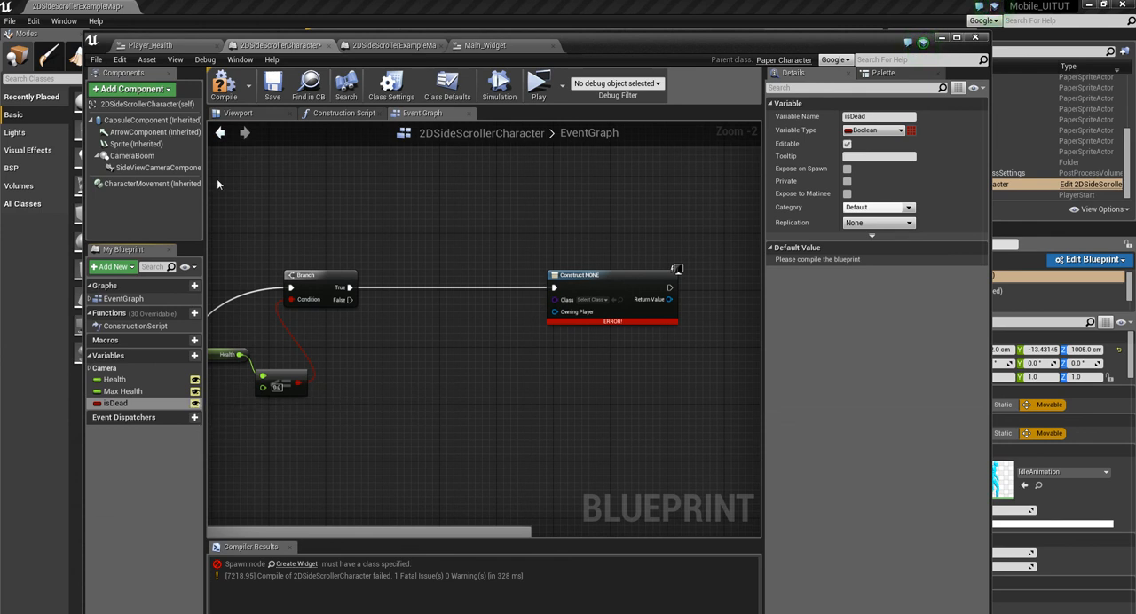
left_click(224, 86)
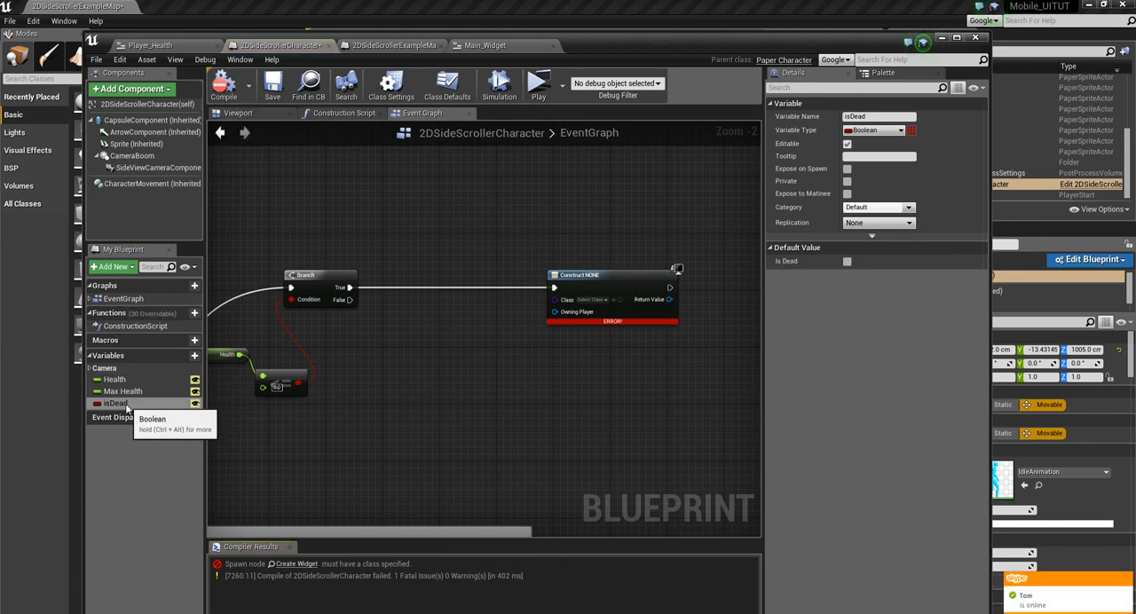
Insert a Set isDead node with the value true between the Branch's True output and the Create Widget node
left_click_drag(116, 404, 351, 287)
left_click(423, 281)
left_click(442, 273)
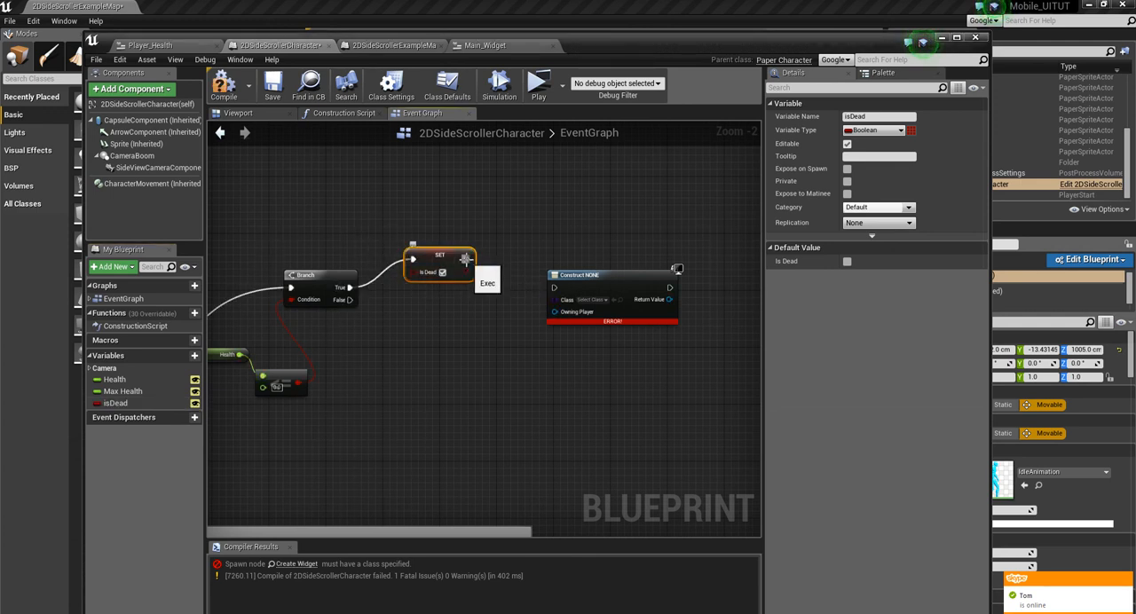
left_click_drag(467, 259, 555, 288)
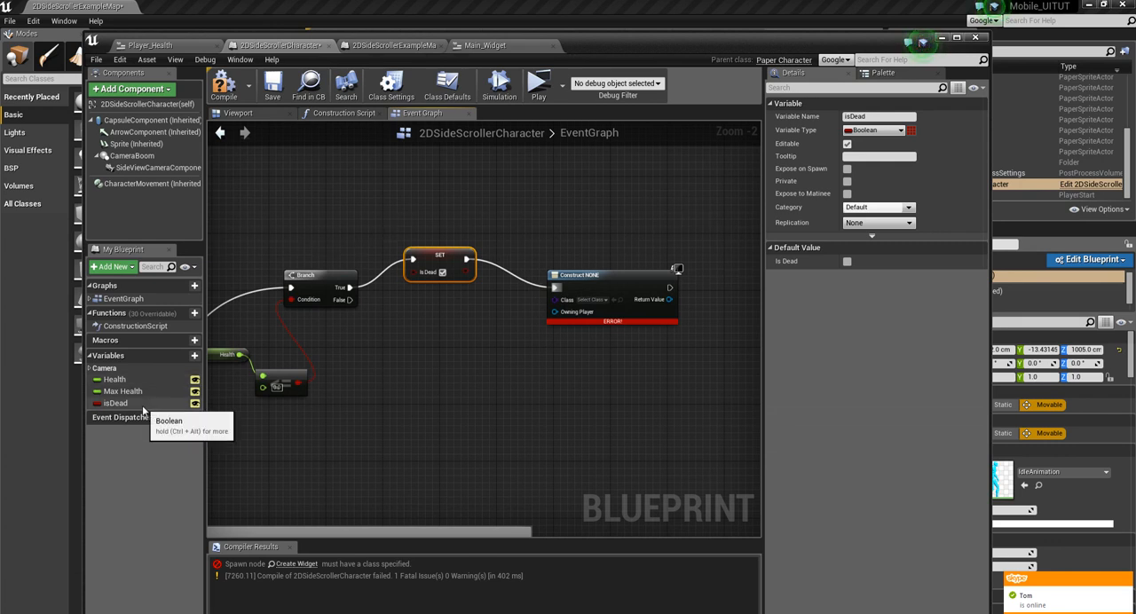
Attach a second Set isDead node with the value false to the Branch's False output
left_click_drag(115, 403, 396, 323)
left_click(401, 342)
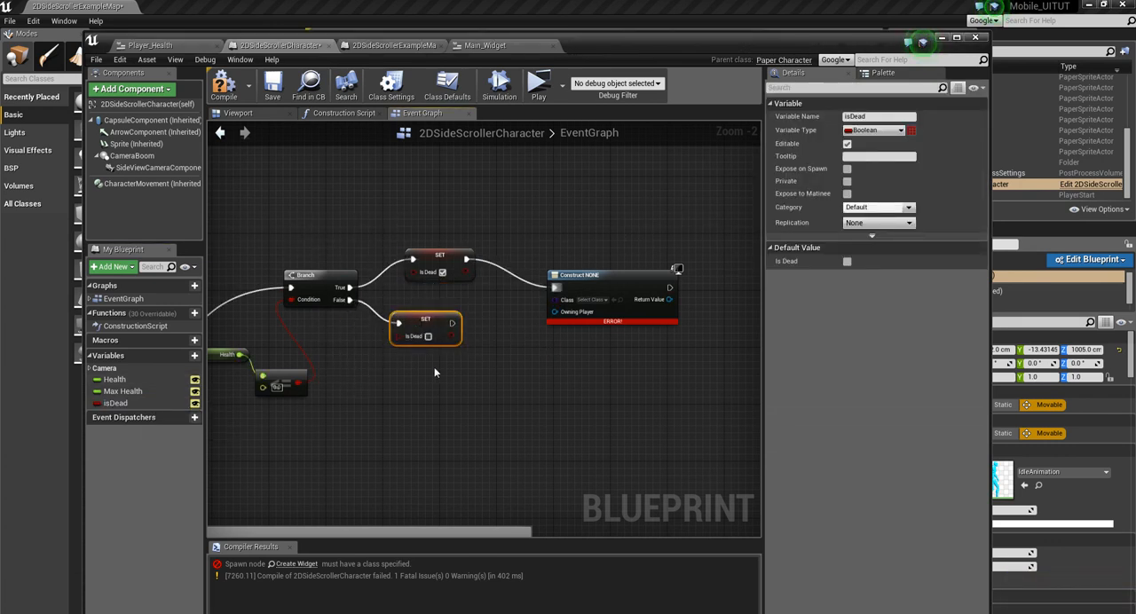
left_click(505, 325)
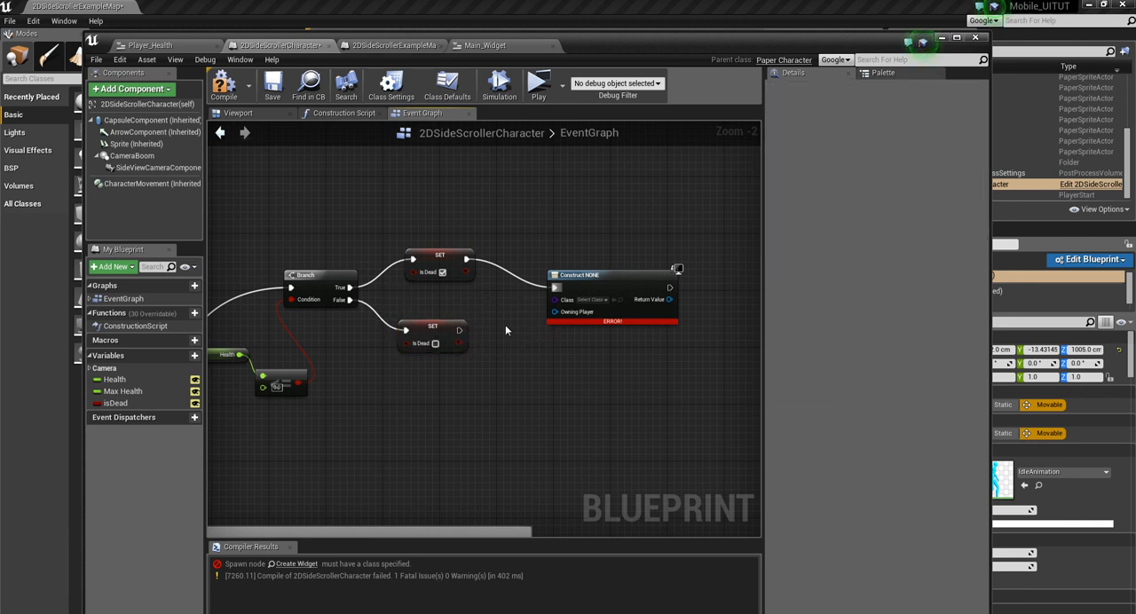
Compile and save the character blueprint, and select the Create Widget node in the event graph
right_click_drag(505, 325, 426, 364)
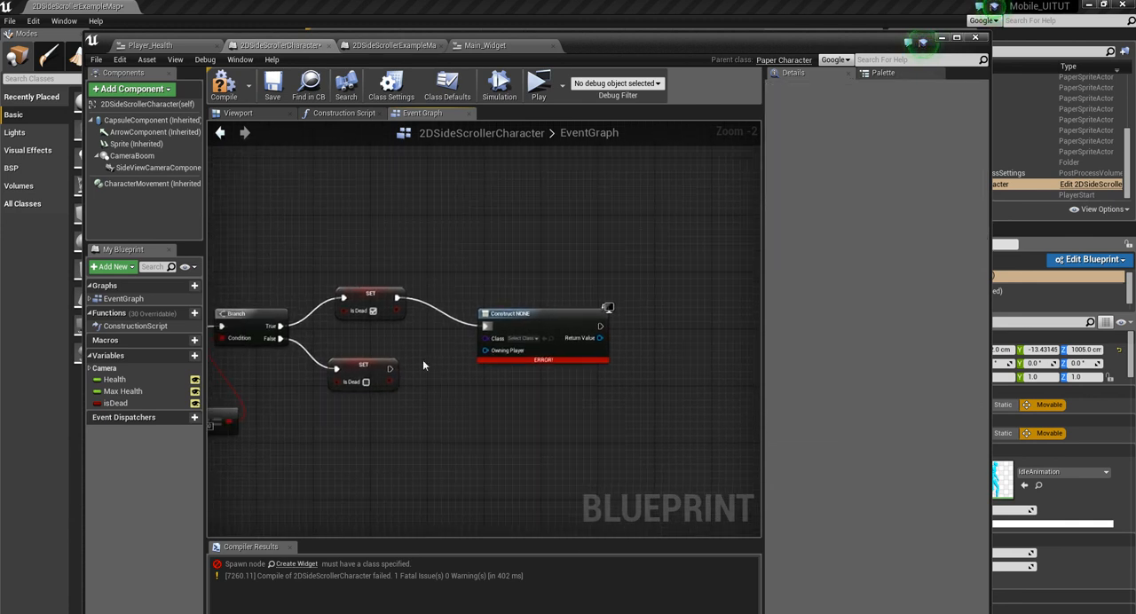
left_click(223, 85)
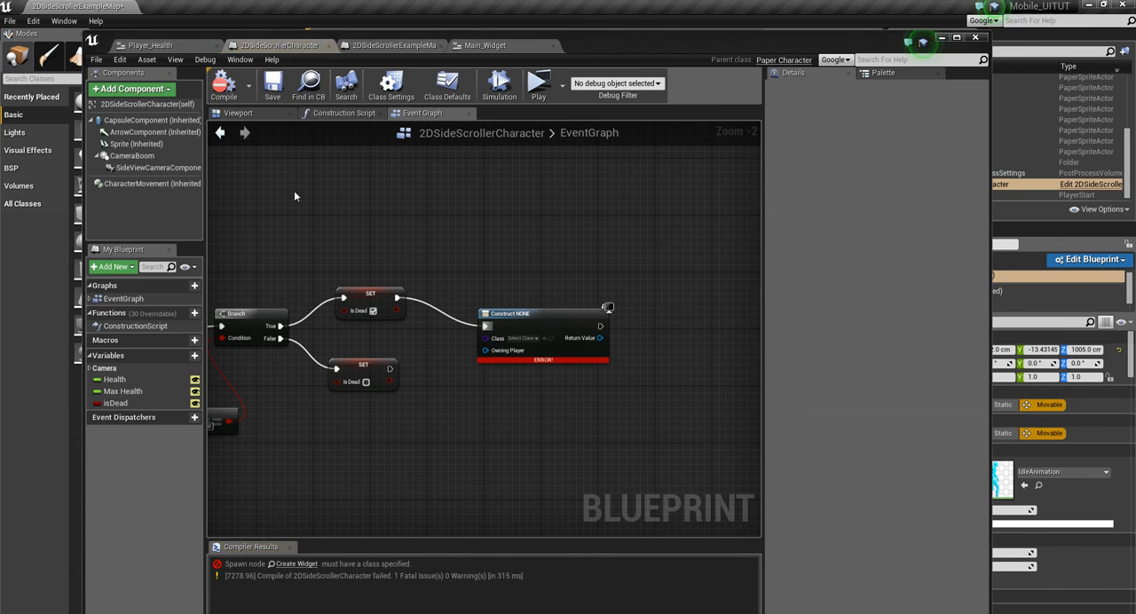
right_click_drag(294, 189, 334, 165)
right_click_drag(302, 209, 323, 194)
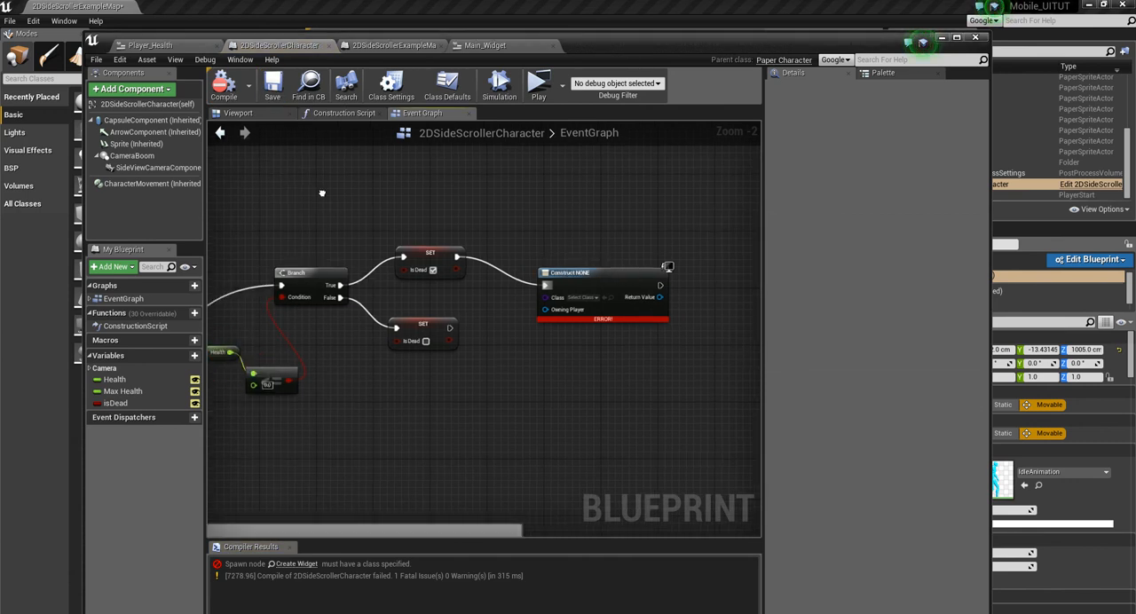
left_click(610, 272)
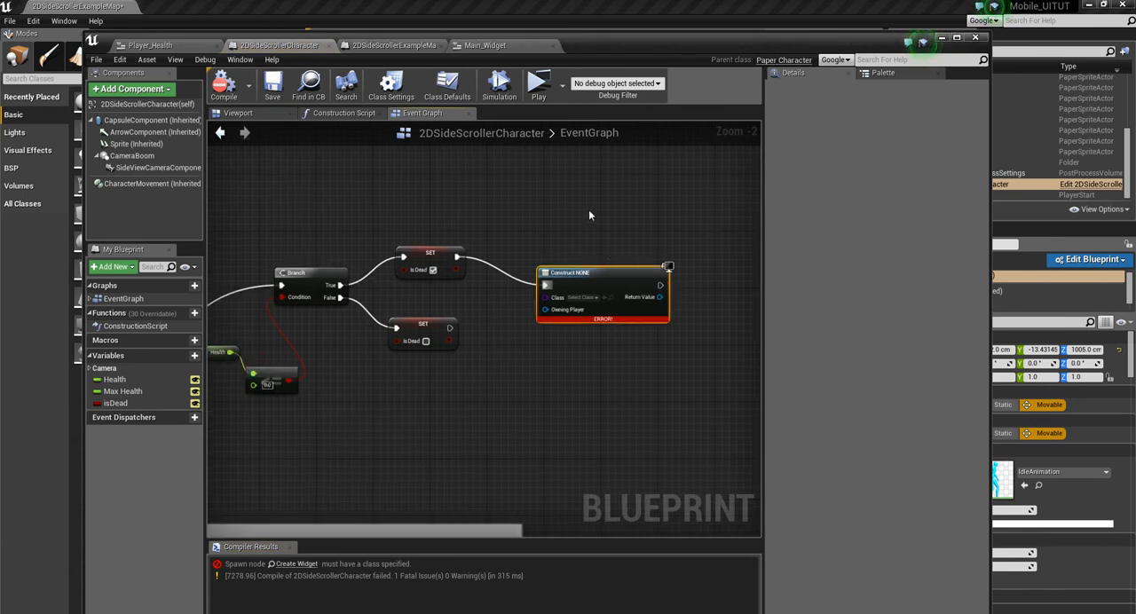
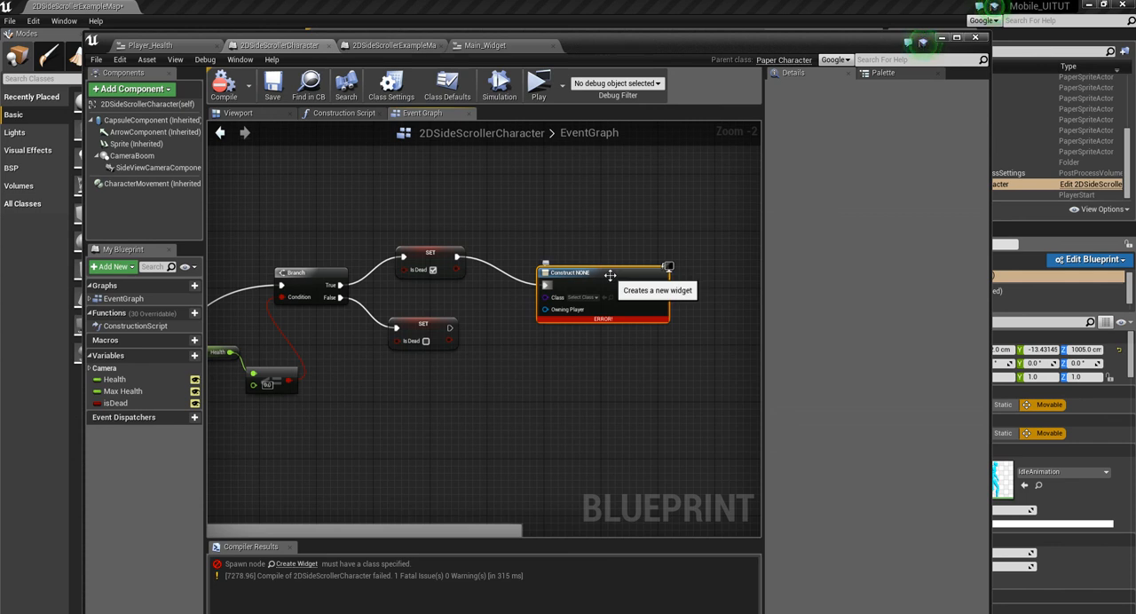
Delete the Create Widget node from the character's event graph, and compile and save the character blueprint
key("Delete")
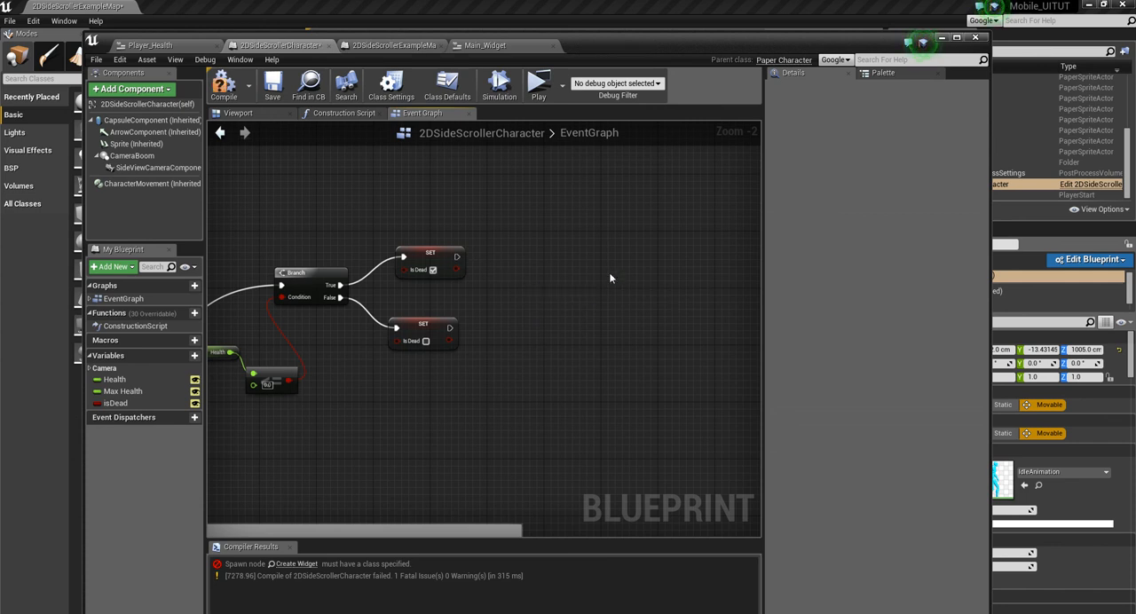
left_click(223, 85)
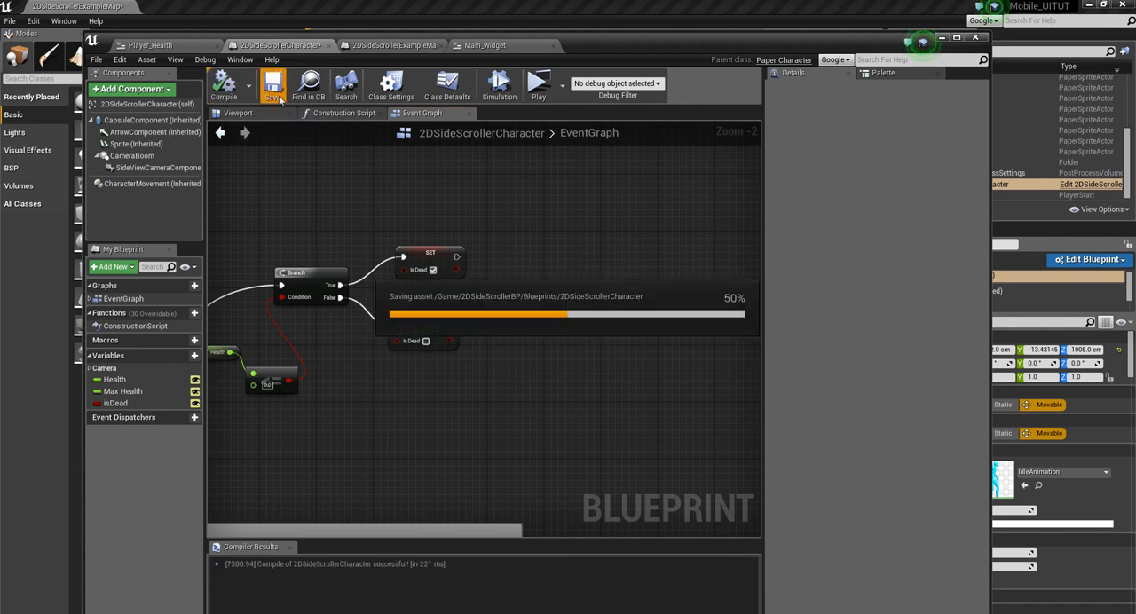
In Main_Widget's event graph, attach a Branch node to the execution output of Event Tick
left_click(495, 46)
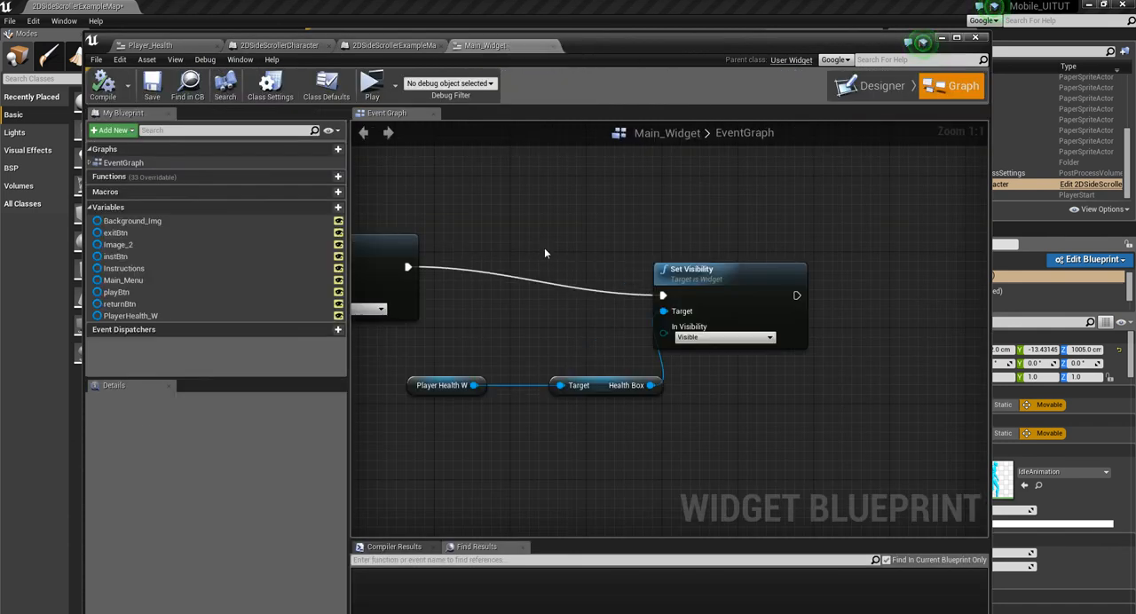
scroll(774, 245, "down", 5)
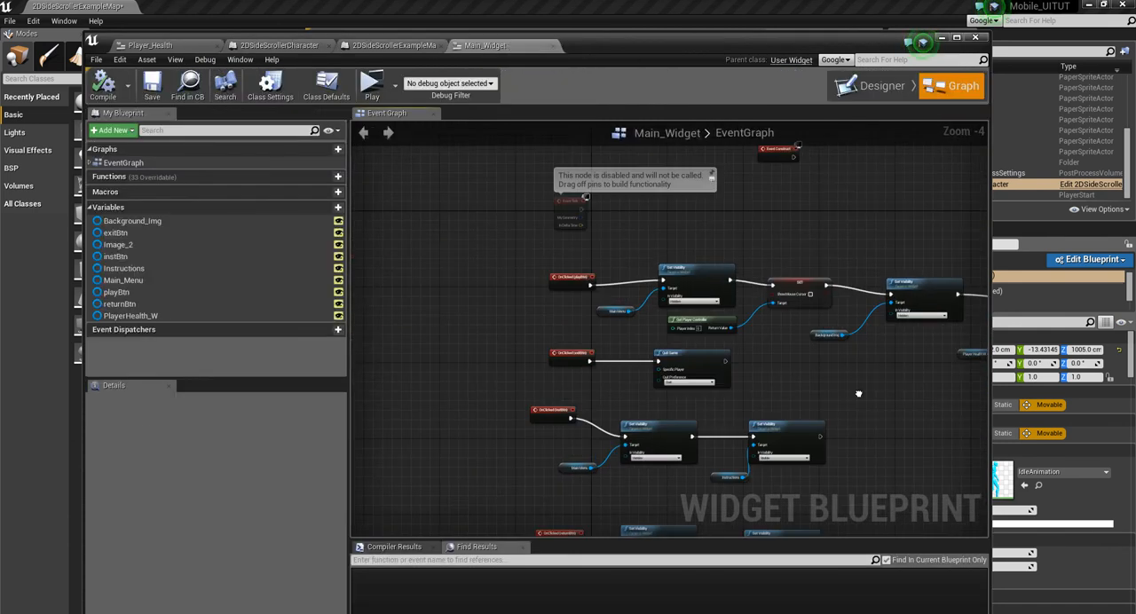
scroll(692, 282, "up", 4)
right_click_drag(583, 357, 735, 271)
left_click_drag(452, 298, 565, 283)
type("branch")
key("Return")
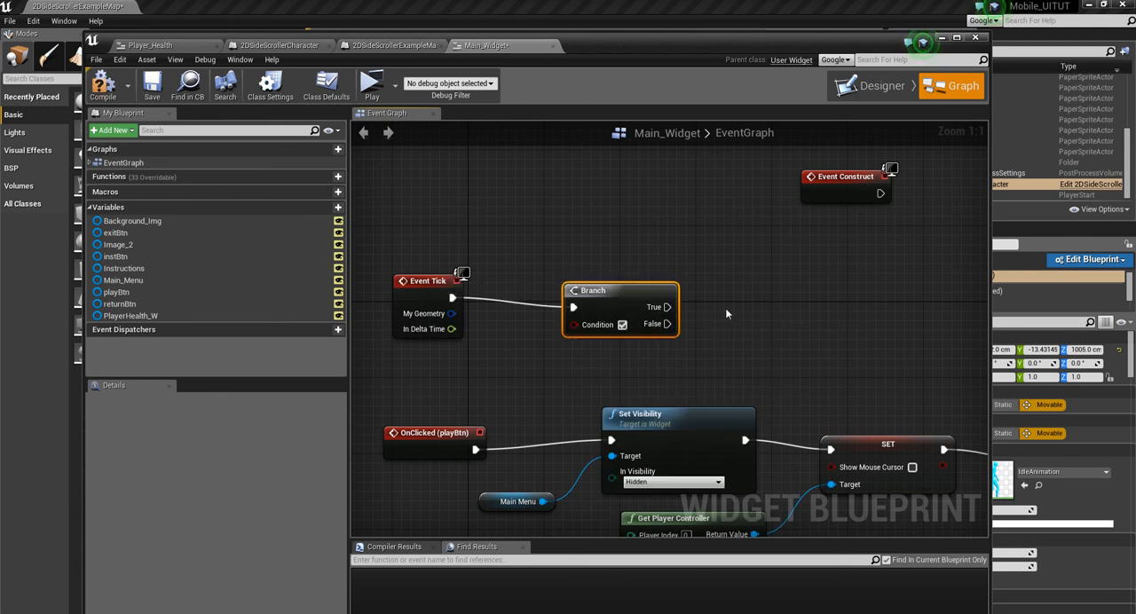
Attach a Cast To 2DSideScrollerCharacter node to Event Construct
scroll(725, 308, "down", 3)
right_click_drag(710, 312, 525, 278)
scroll(520, 271, "up", 3)
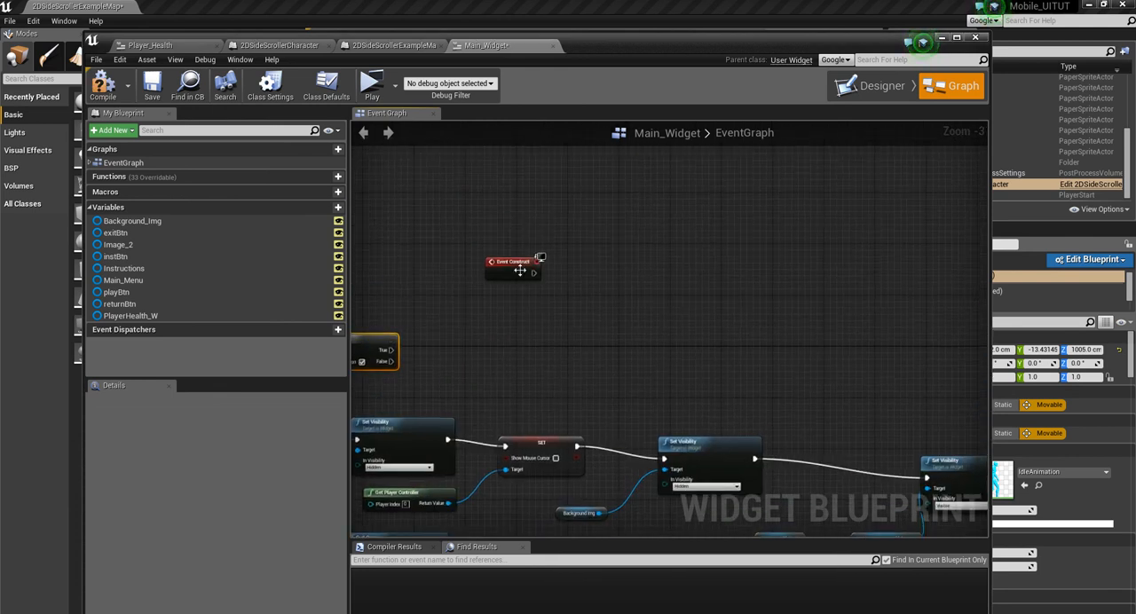
right_click_drag(729, 351, 588, 195)
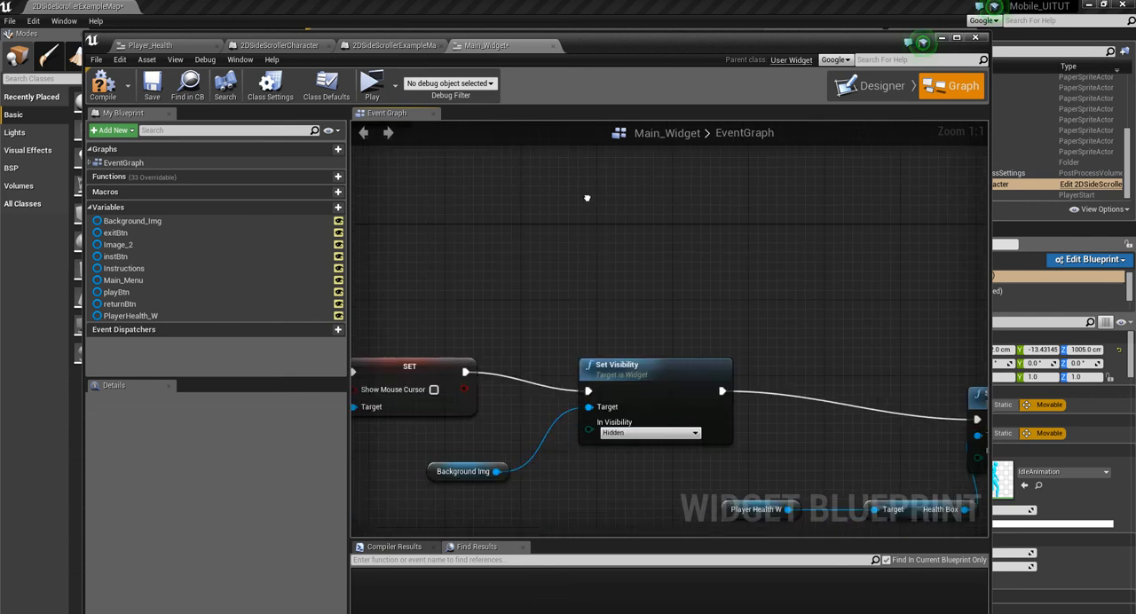
scroll(594, 291, "down", 5)
right_click_drag(559, 330, 614, 512)
scroll(559, 359, "up", 6)
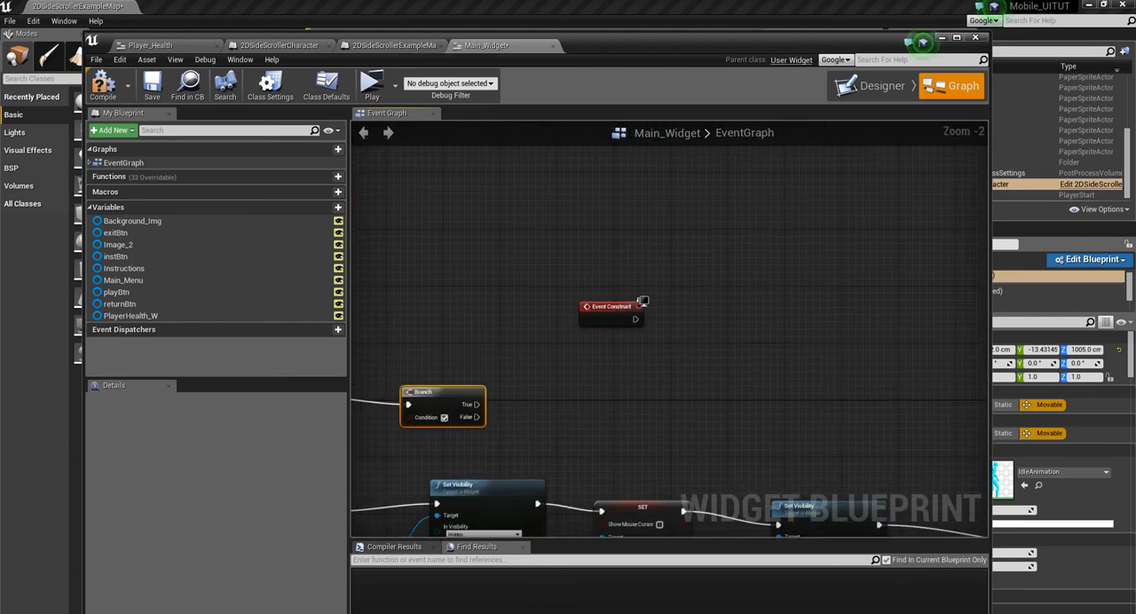
left_click_drag(639, 306, 764, 281)
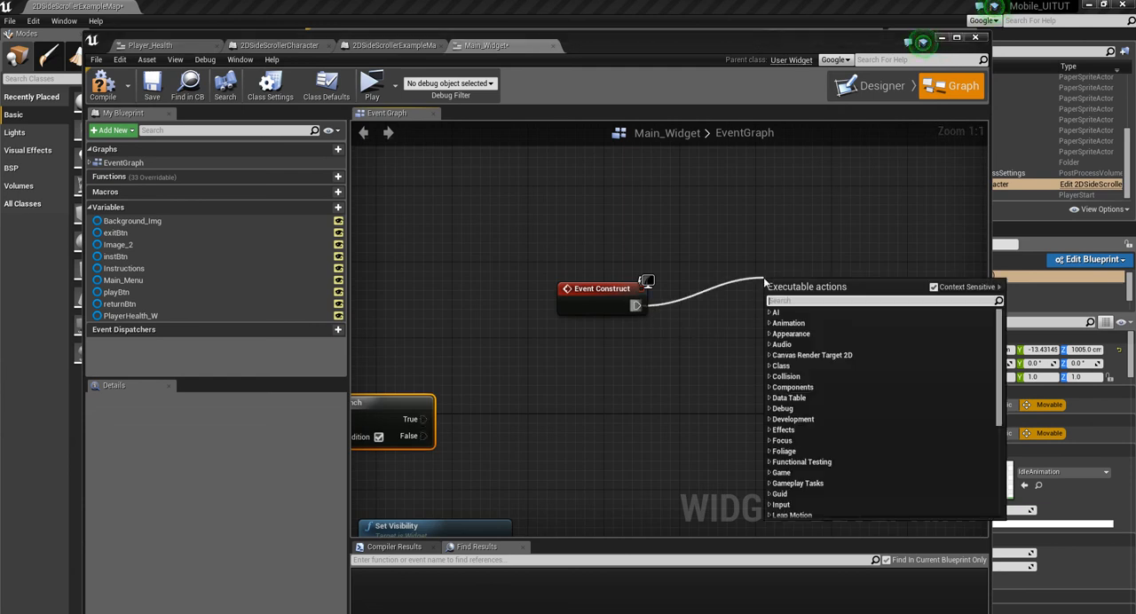
type("cast to ")
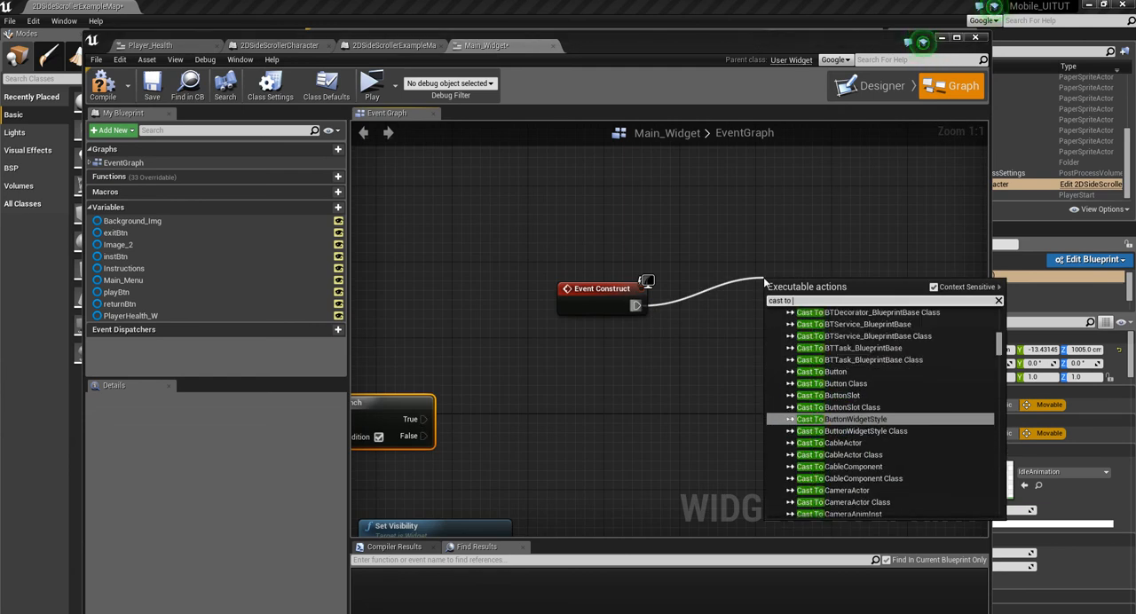
type("2")
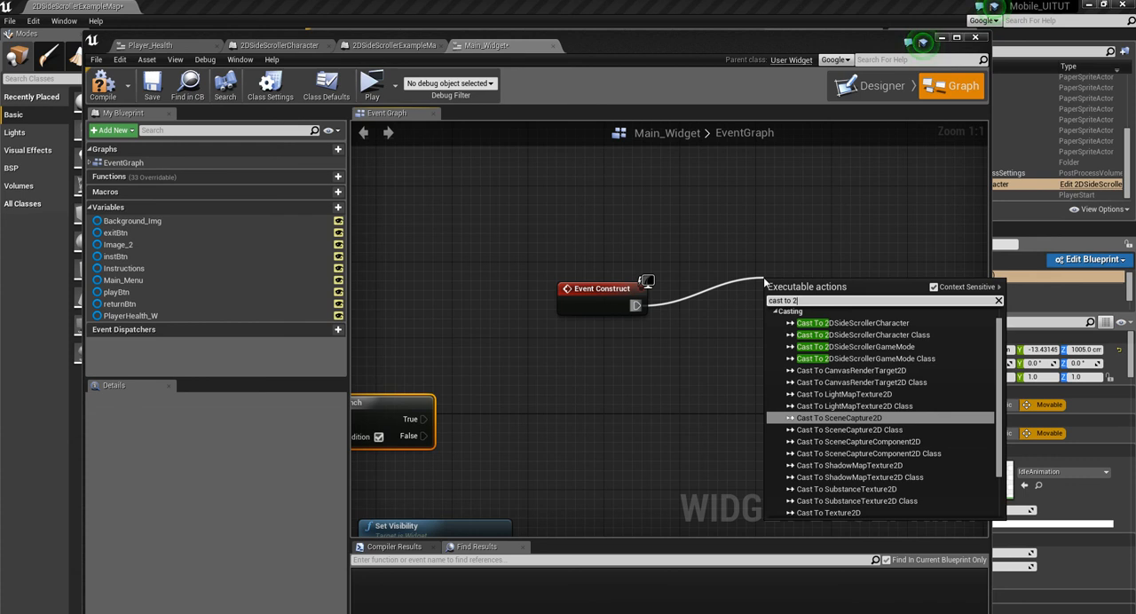
type("dsid")
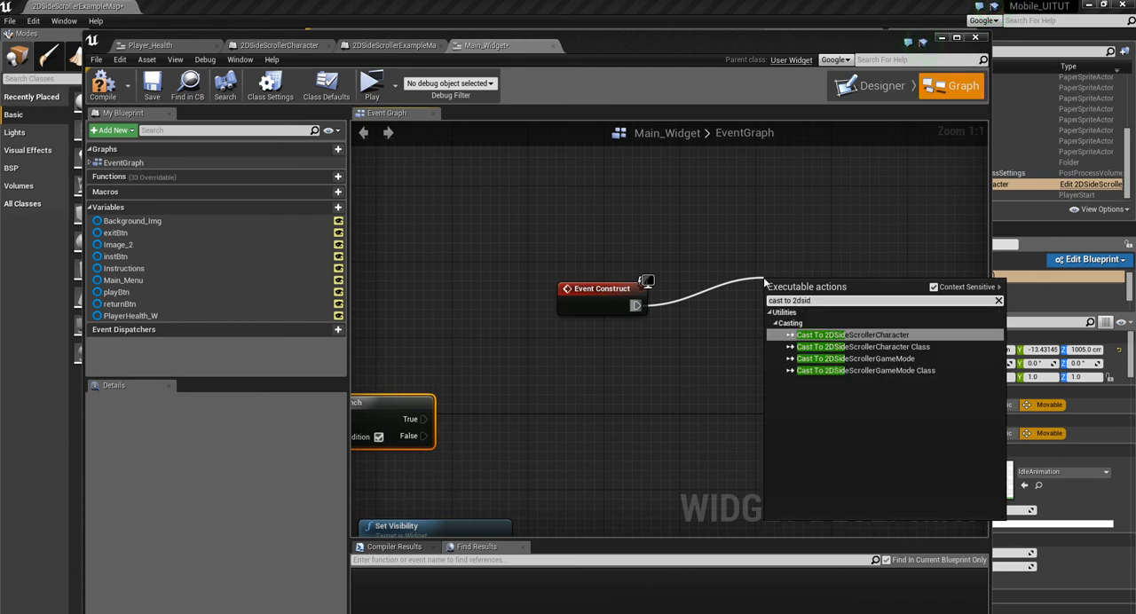
key("Return")
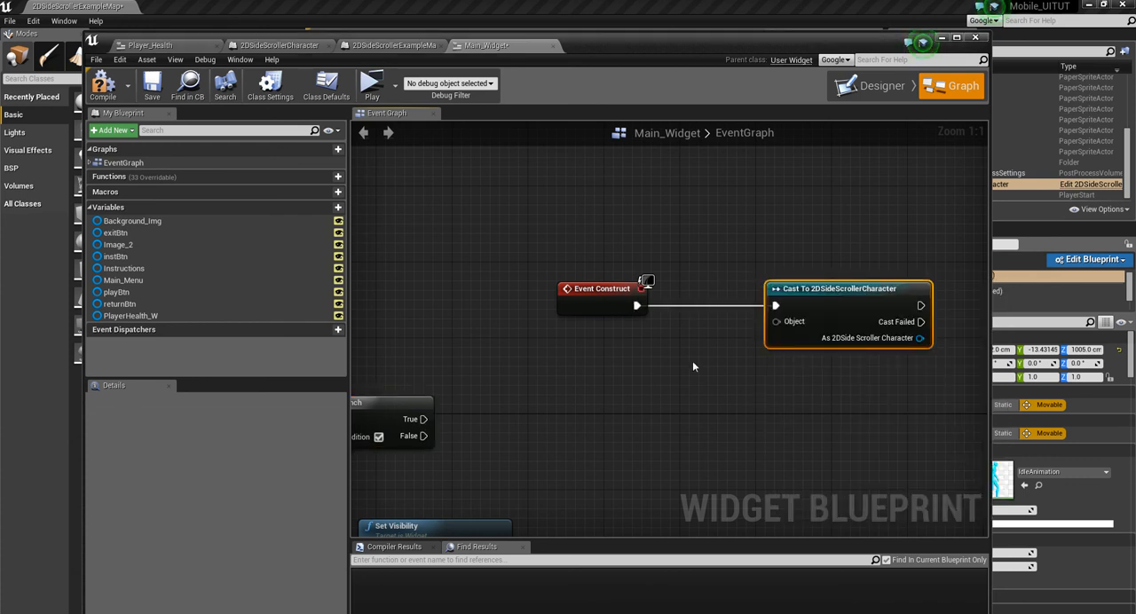
Try feeding the cast's Object input from a Get Player Controller node, compile, and delete that controller node
right_click_drag(693, 366, 693, 333)
left_click_drag(706, 331, 627, 353)
type("get player contg")
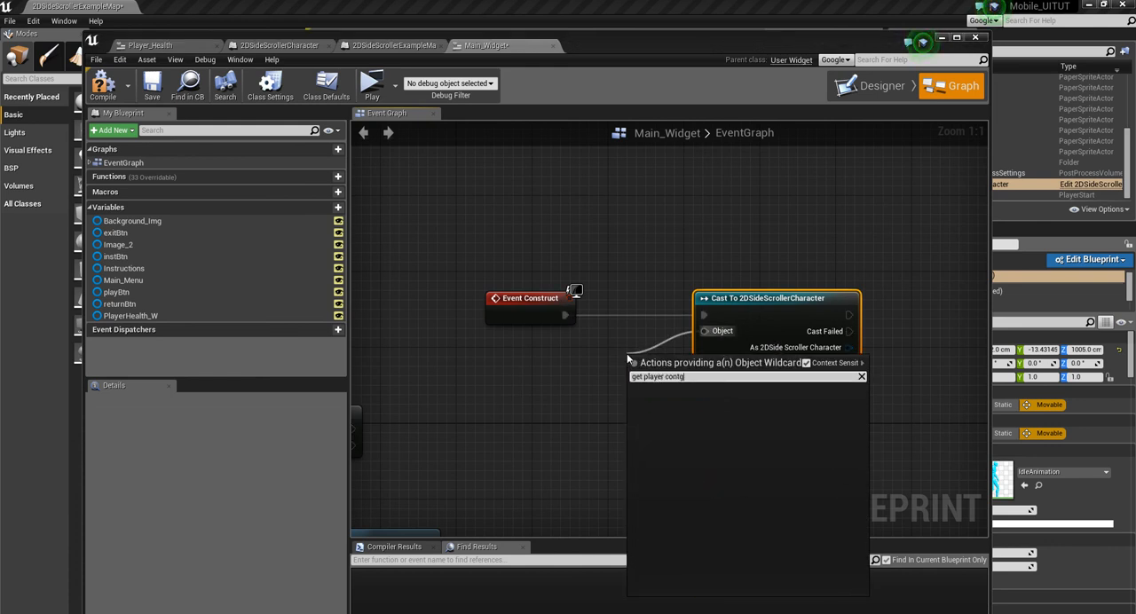
key("BackSpace")
type("r cont")
key("Return")
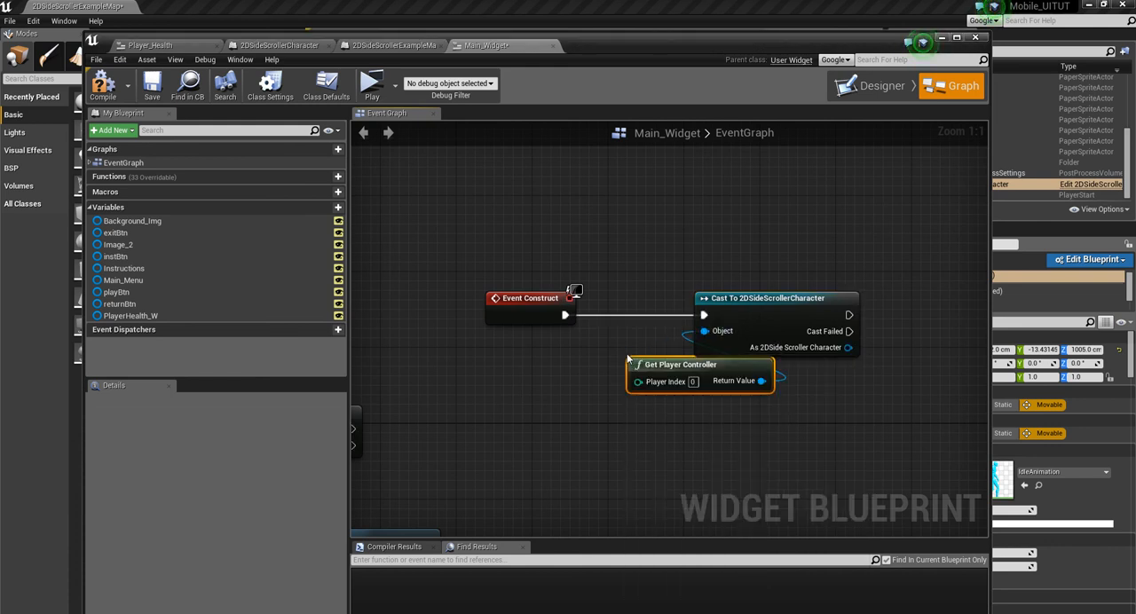
left_click(103, 83)
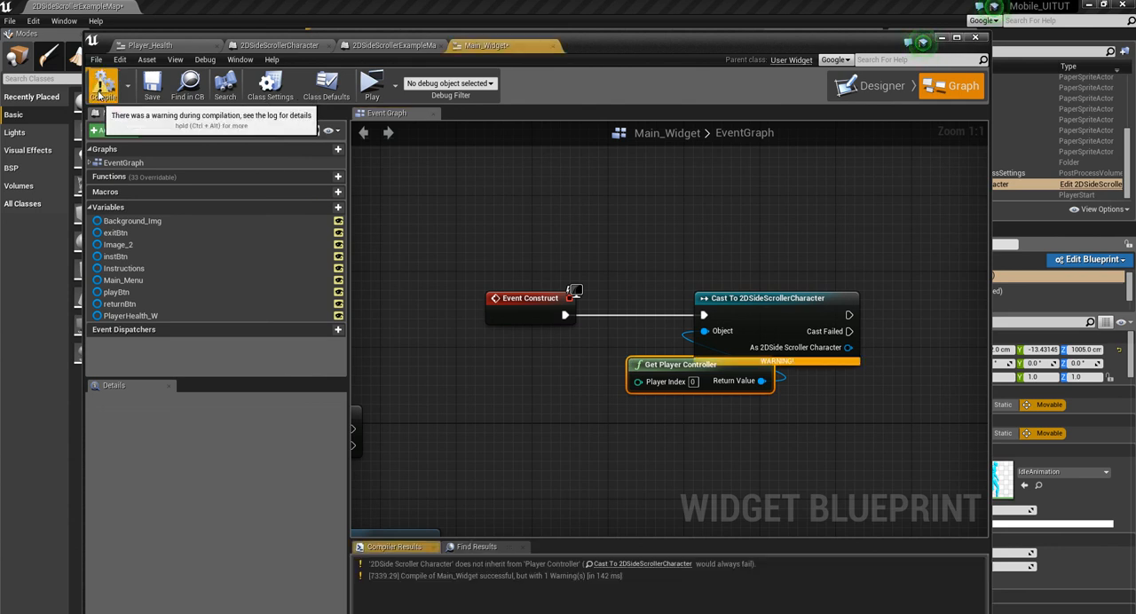
left_click_drag(658, 367, 506, 366)
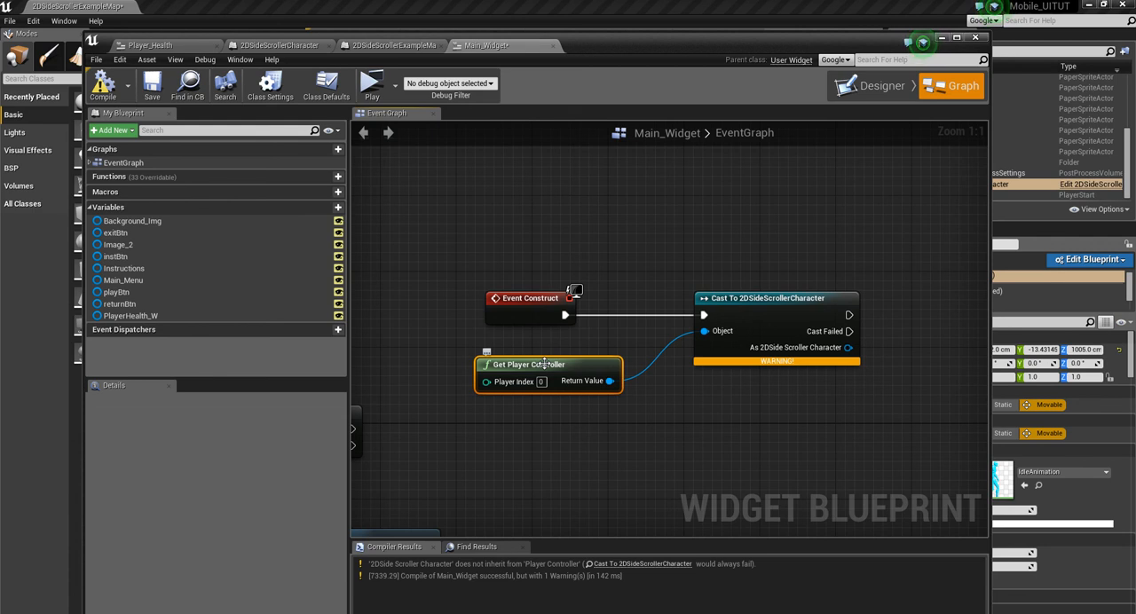
key("Delete")
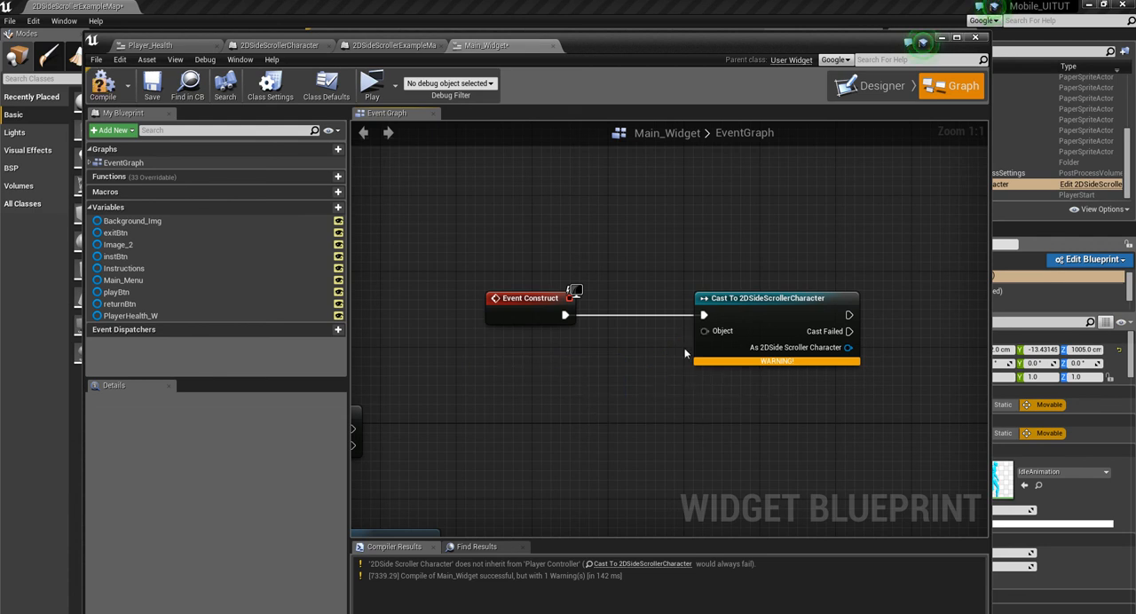
Feed the cast's Object input from a Get Player Character node placed below Event Construct, and compile and save the widget
left_click_drag(702, 331, 548, 393)
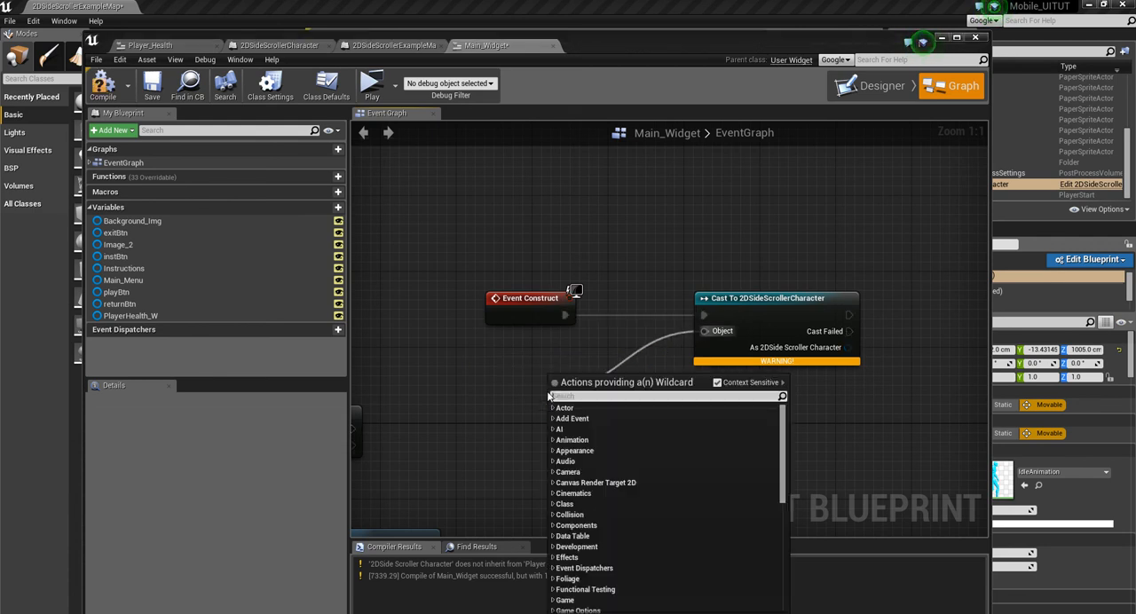
type("get player character")
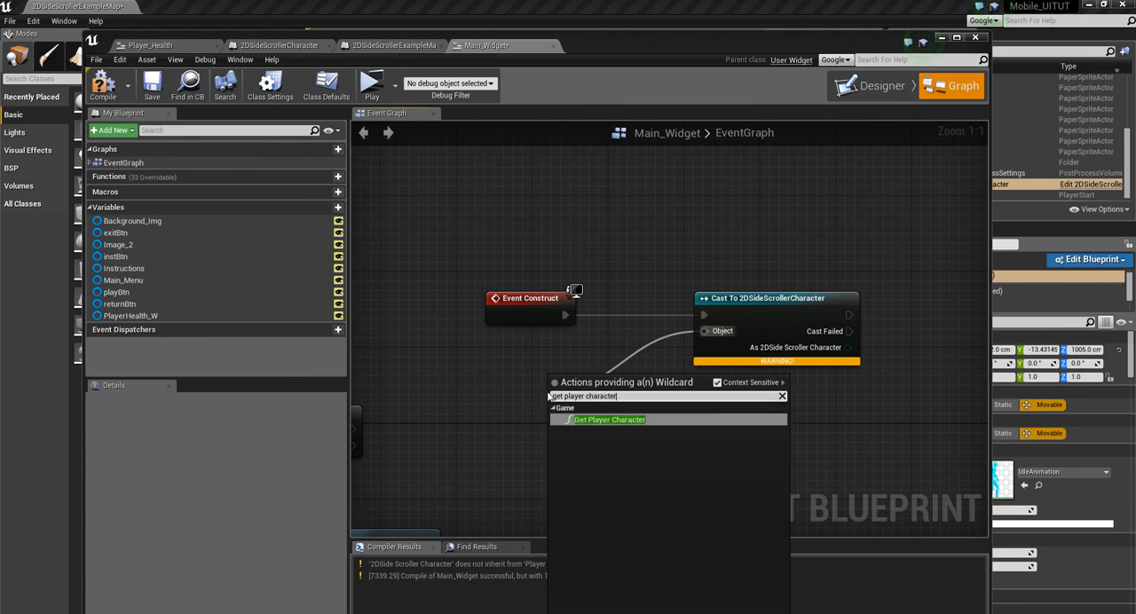
key("Return")
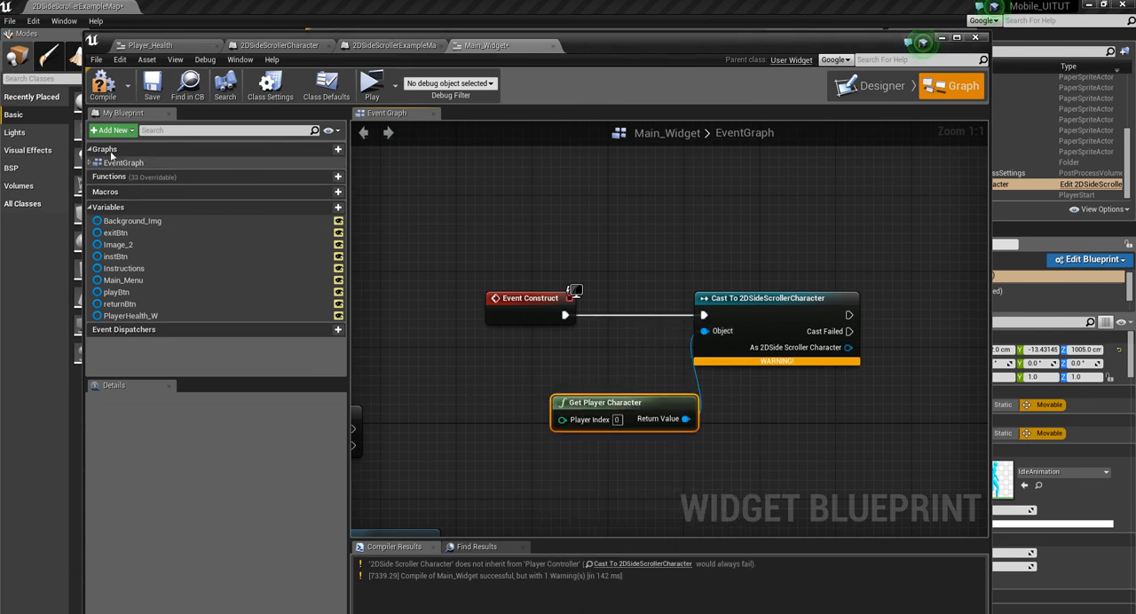
left_click(103, 82)
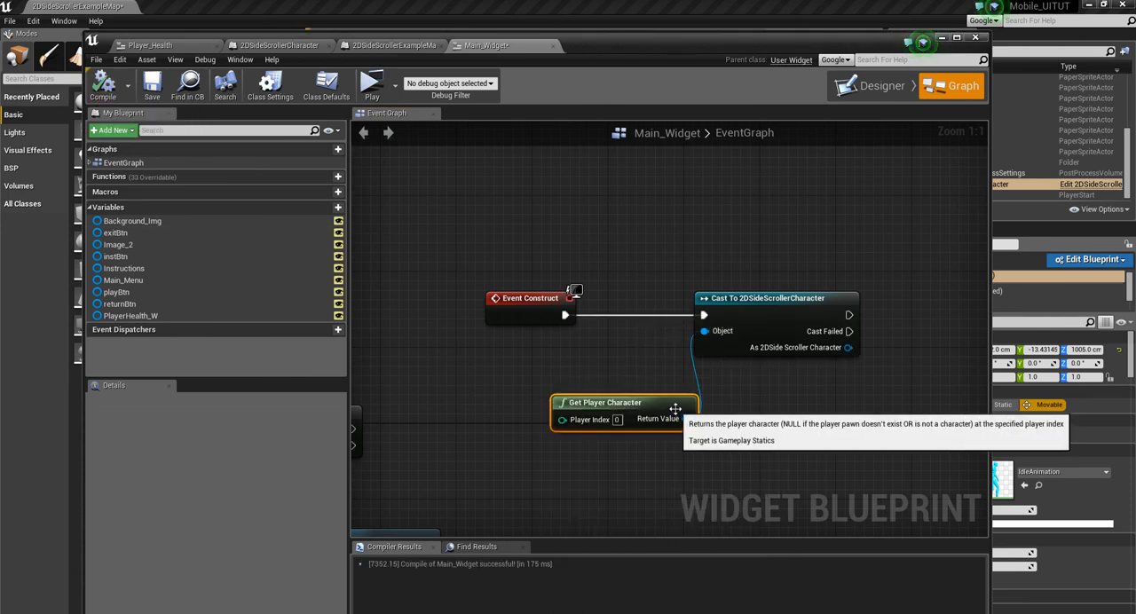
left_click_drag(678, 412, 556, 354)
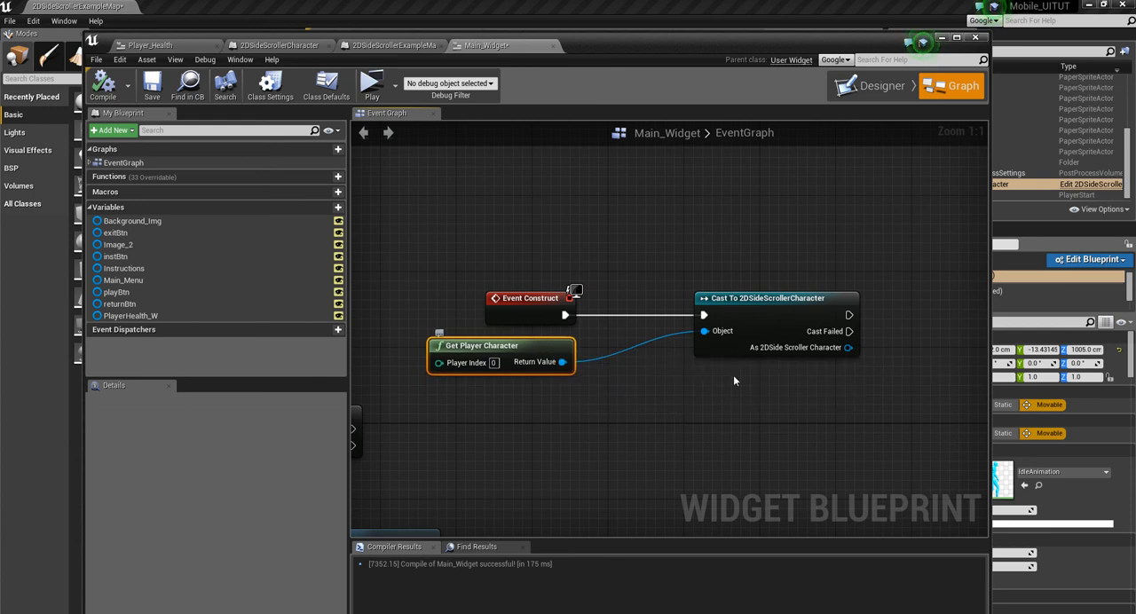
left_click(153, 86)
Add a Get Is Dead node from the cast's As 2DSide Scroller Character output
right_click_drag(648, 232, 627, 227)
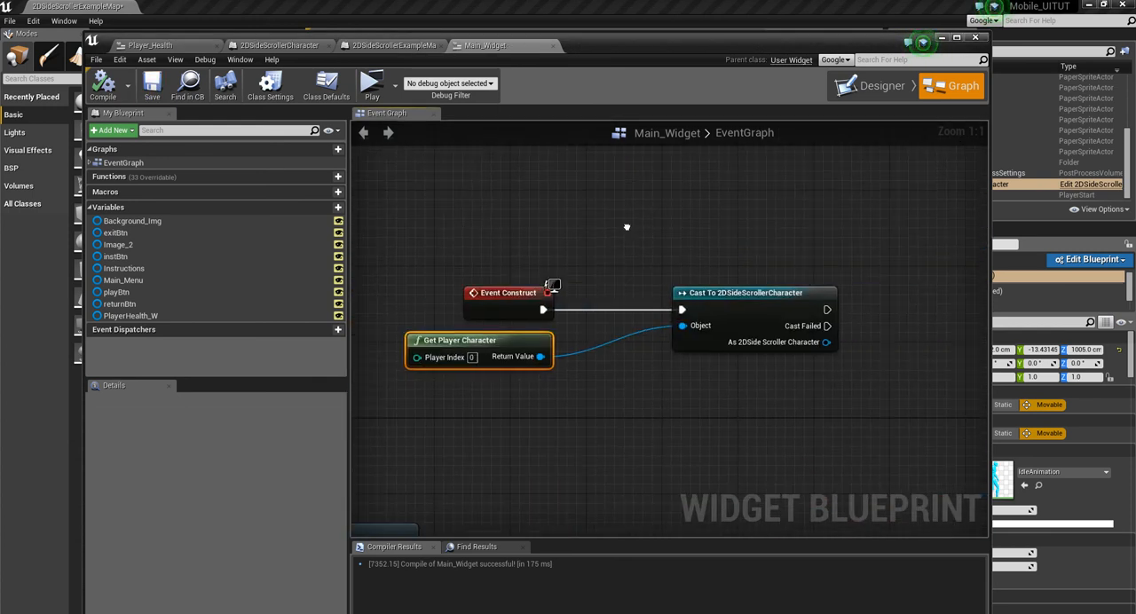
left_click(737, 294)
left_click(501, 294)
right_click_drag(705, 262, 544, 226)
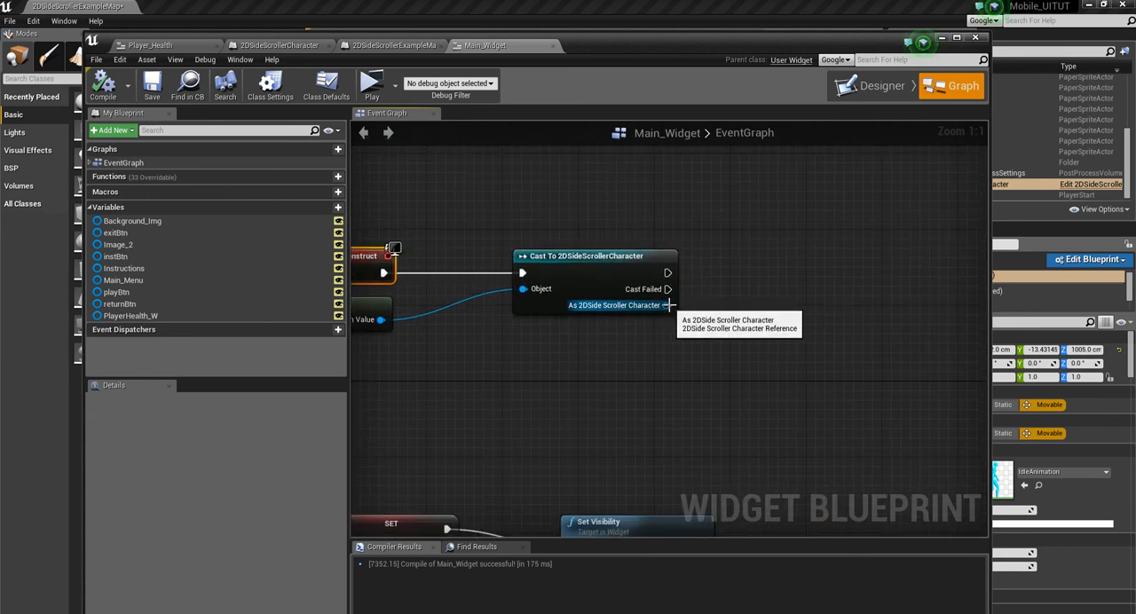
left_click_drag(666, 305, 768, 339)
type("get is dea")
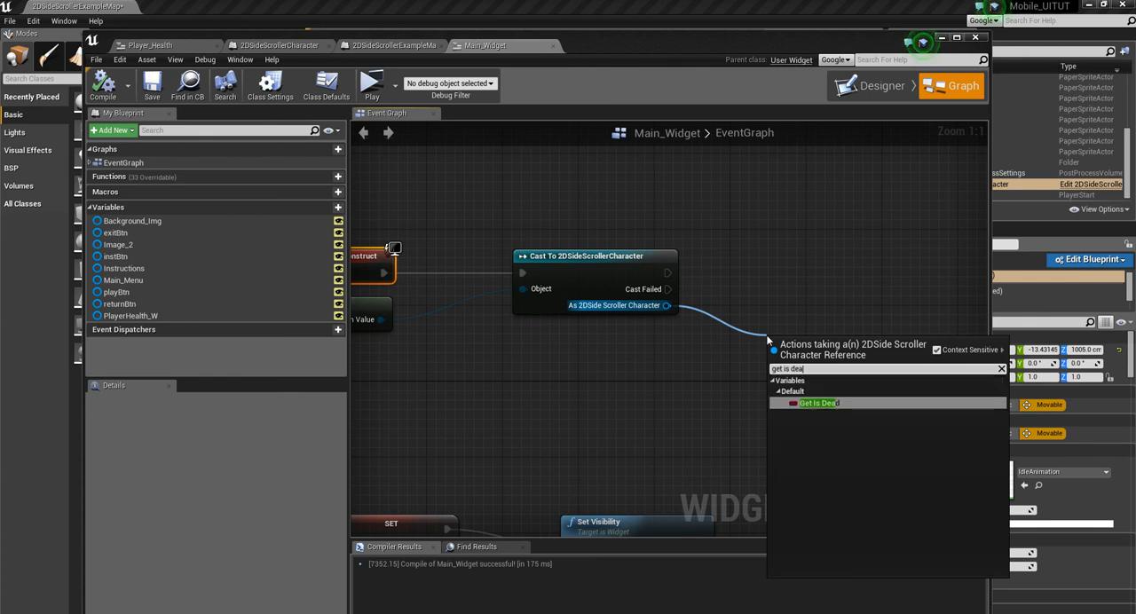
key("Return")
Move the Is Dead node below Event Tick and connect it to the Branch's Condition input
scroll(737, 410, "down", 4)
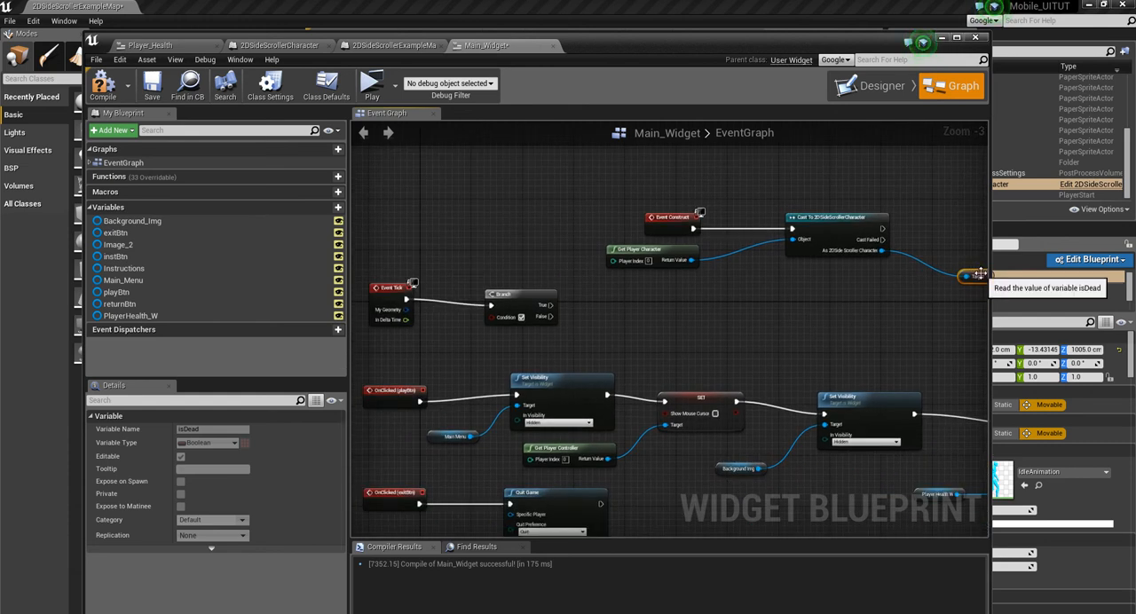
left_click_drag(965, 278, 481, 318)
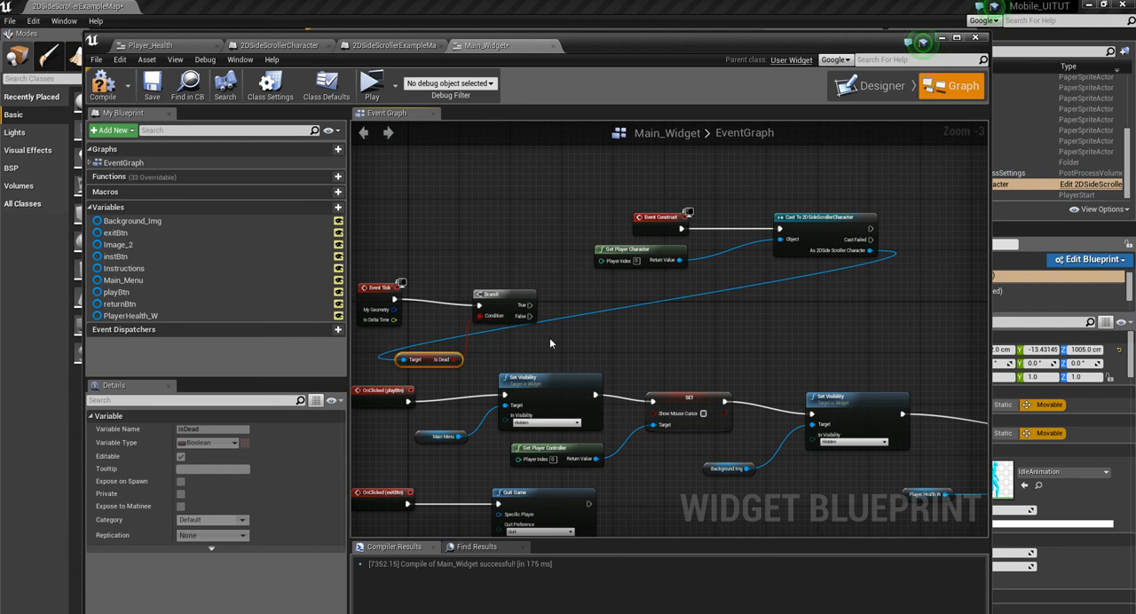
scroll(504, 257, "up", 3)
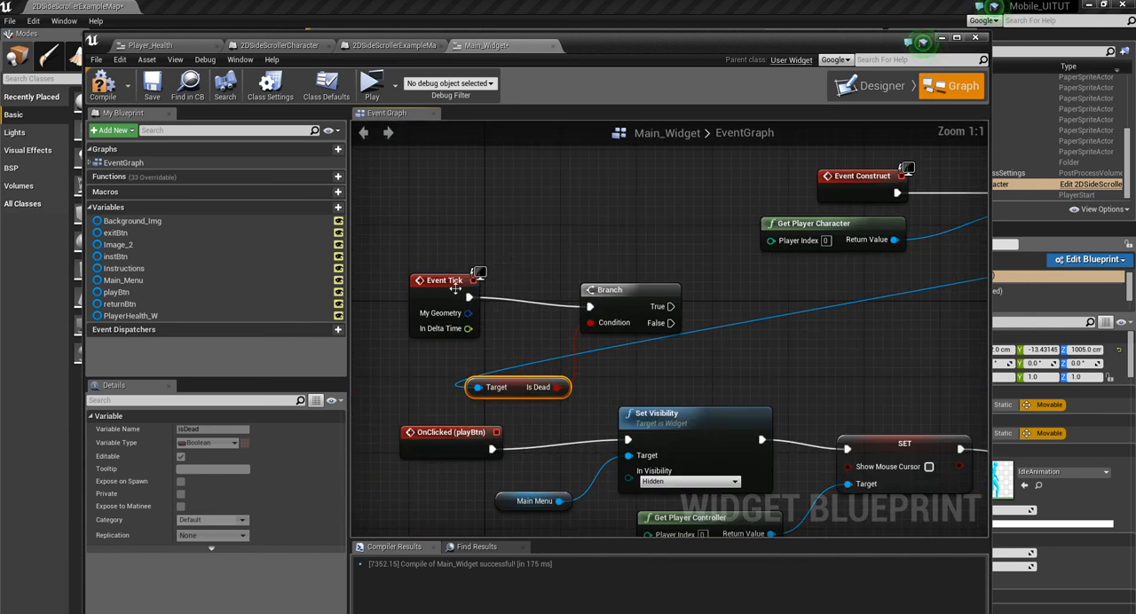
left_click(454, 286)
right_click_drag(437, 275, 735, 270)
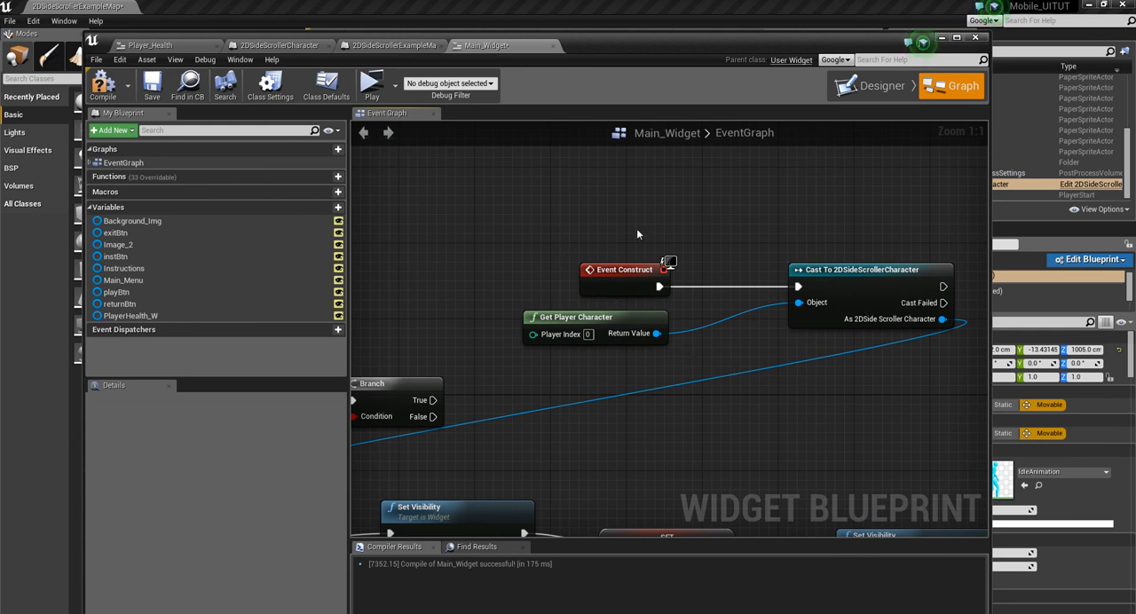
right_click_drag(365, 297, 589, 156)
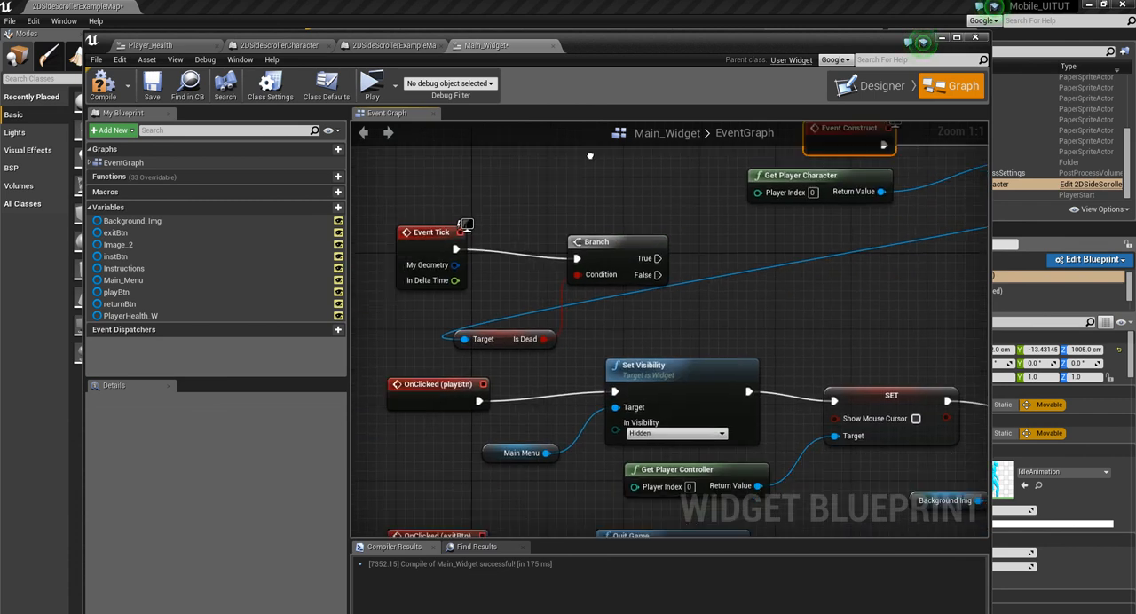
left_click(515, 339)
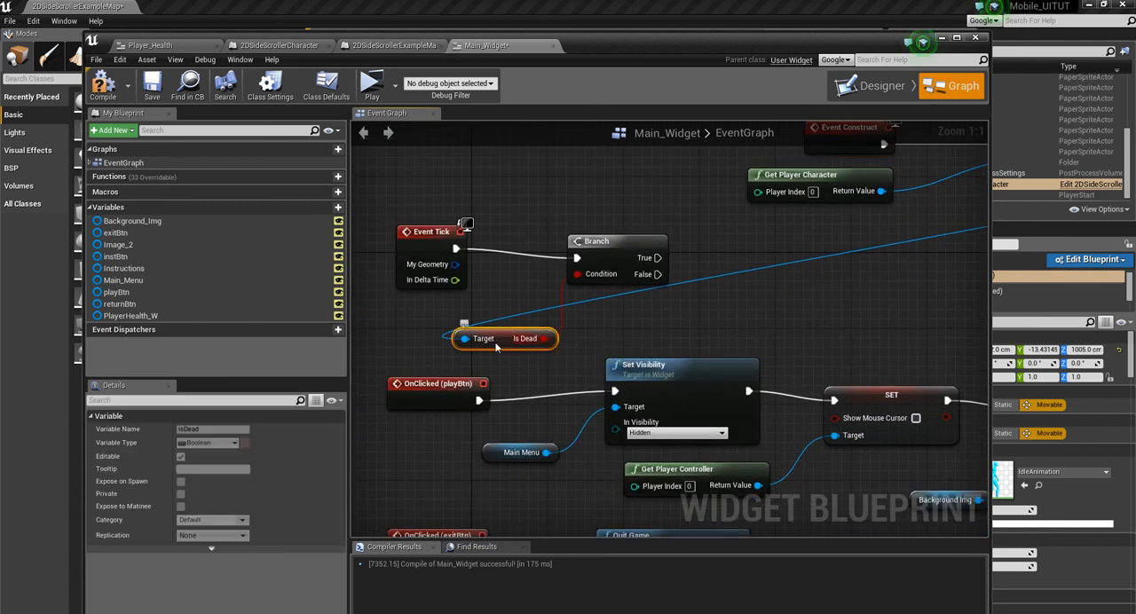
right_click_drag(655, 316, 562, 365)
right_click_drag(639, 385, 575, 358)
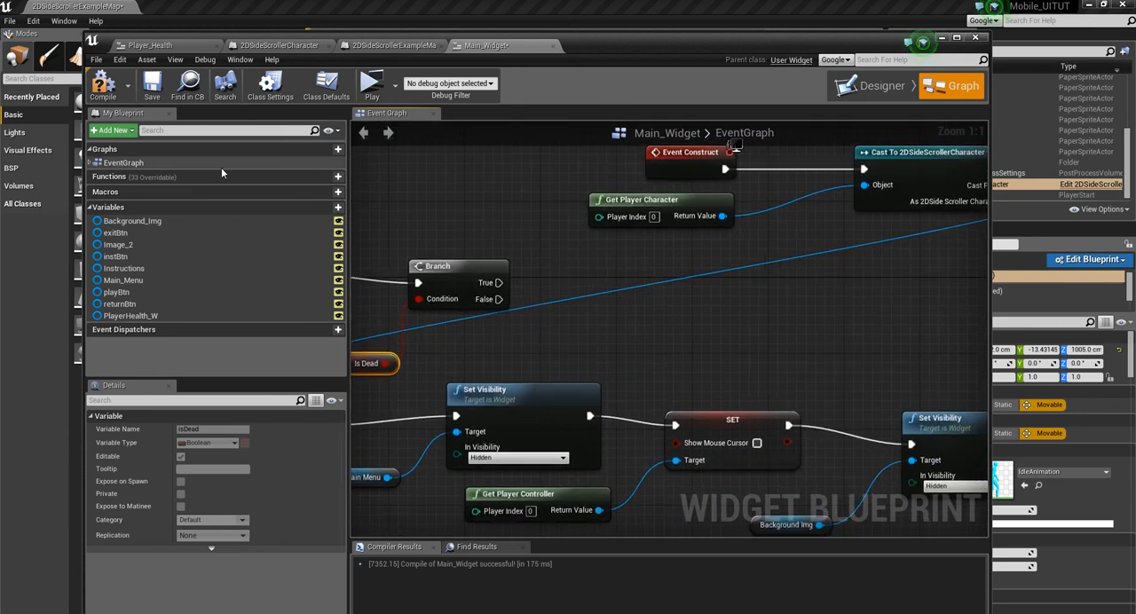
Compile and save Main_Widget, and switch it to the Designer view
left_click(103, 83)
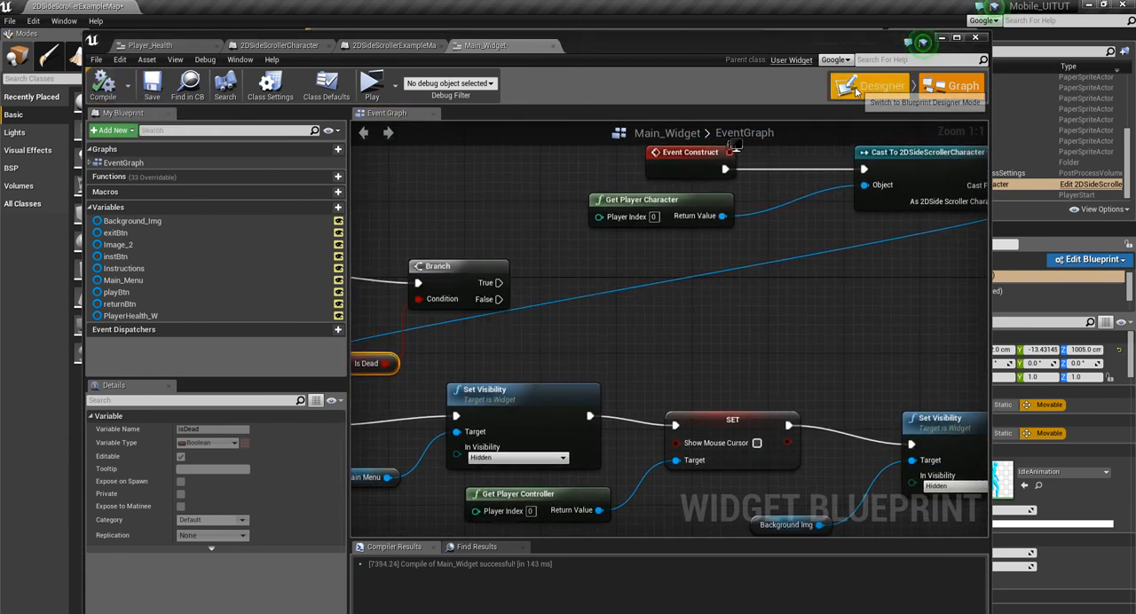
left_click(881, 86)
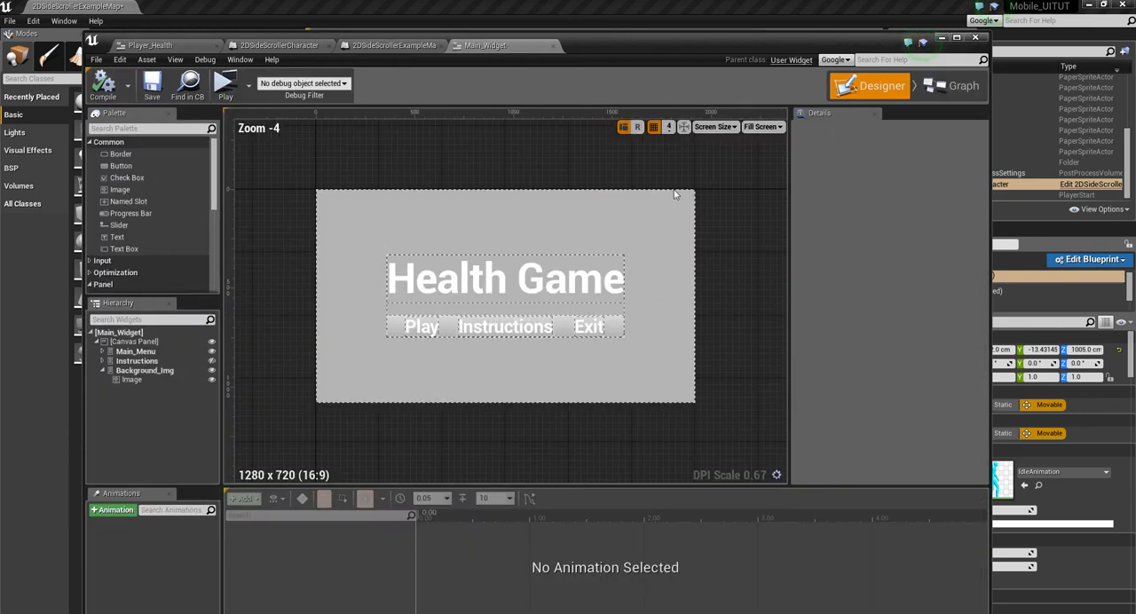
Hide Main_Menu in the designer preview and collapse Background_Img in the widget hierarchy
left_click(211, 370)
left_click(102, 370)
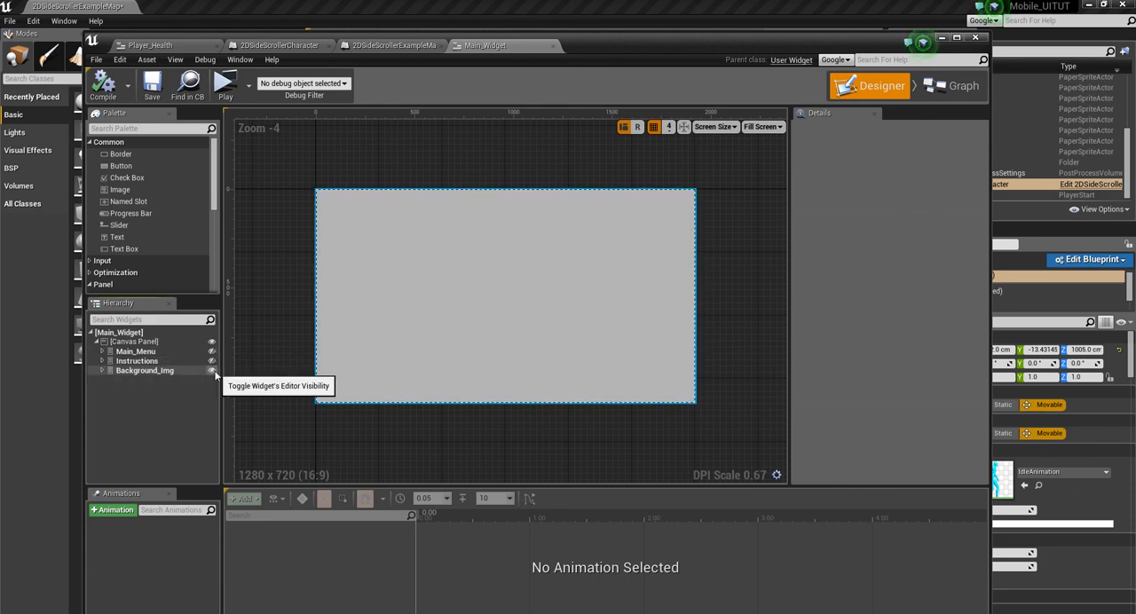
left_click(159, 373)
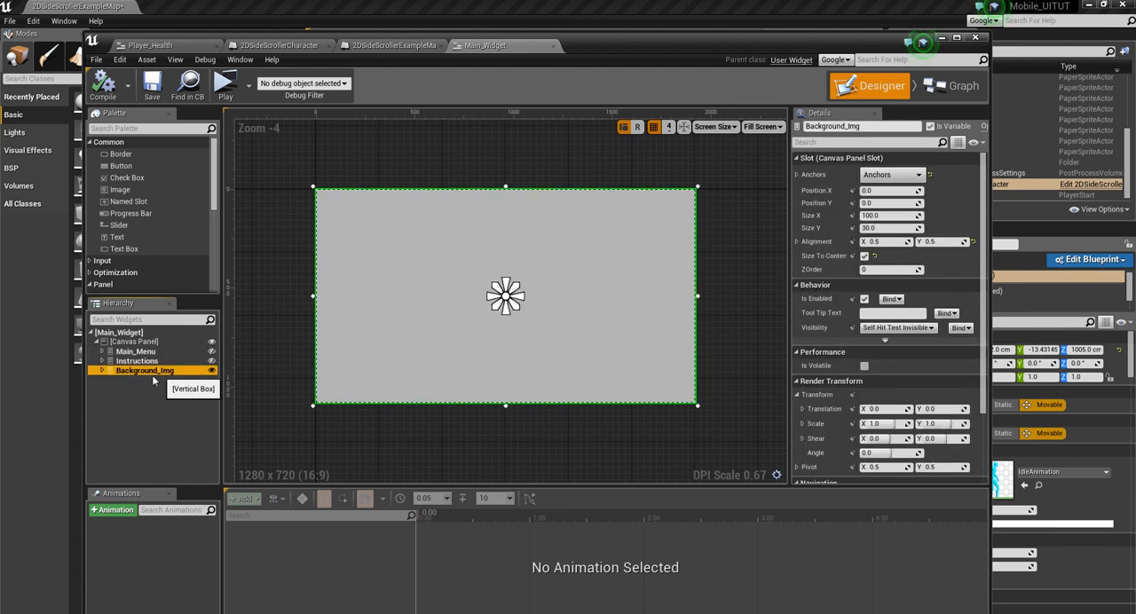
left_click(125, 343)
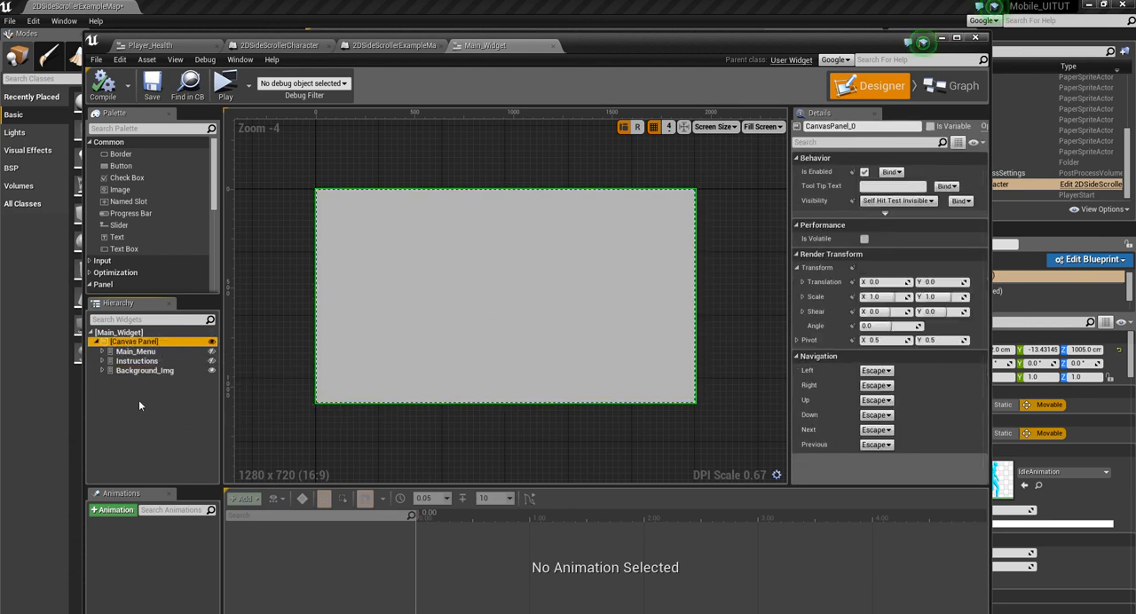
left_click(159, 372)
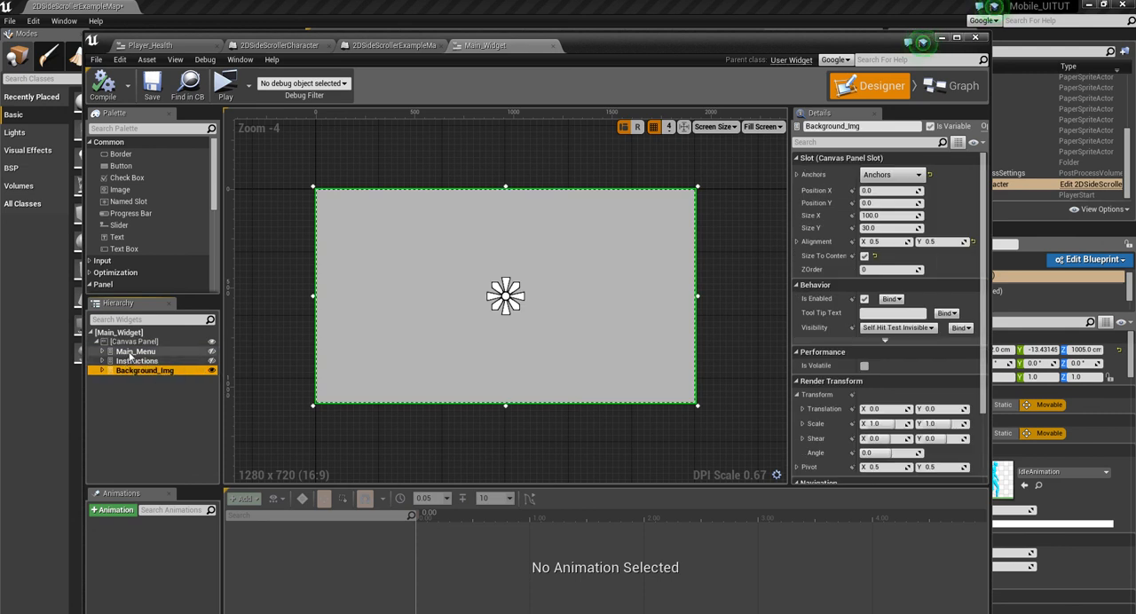
left_click(133, 351)
Add a Vertical Box to the Canvas Panel and name it Game_Over
scroll(124, 239, "down", 3)
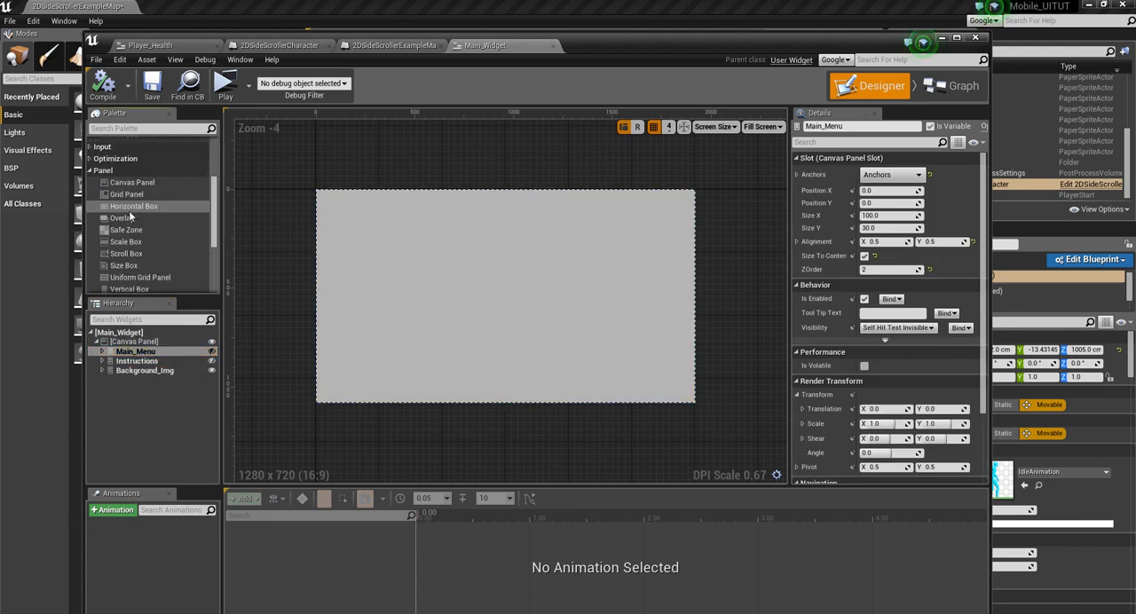
left_click_drag(133, 288, 142, 340)
left_click(143, 384)
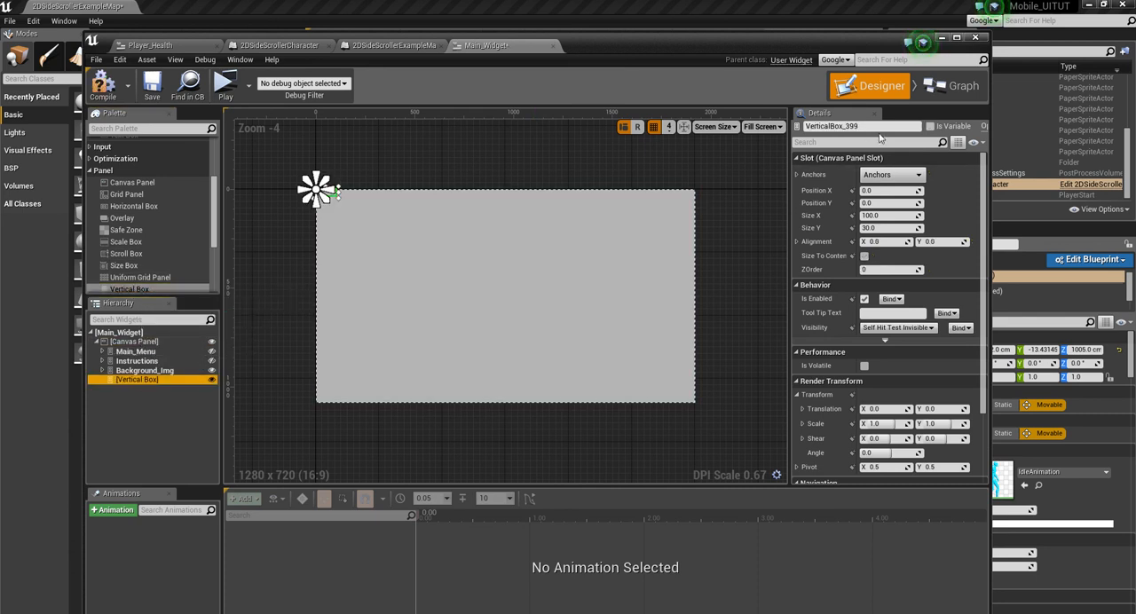
type("Game Ove")
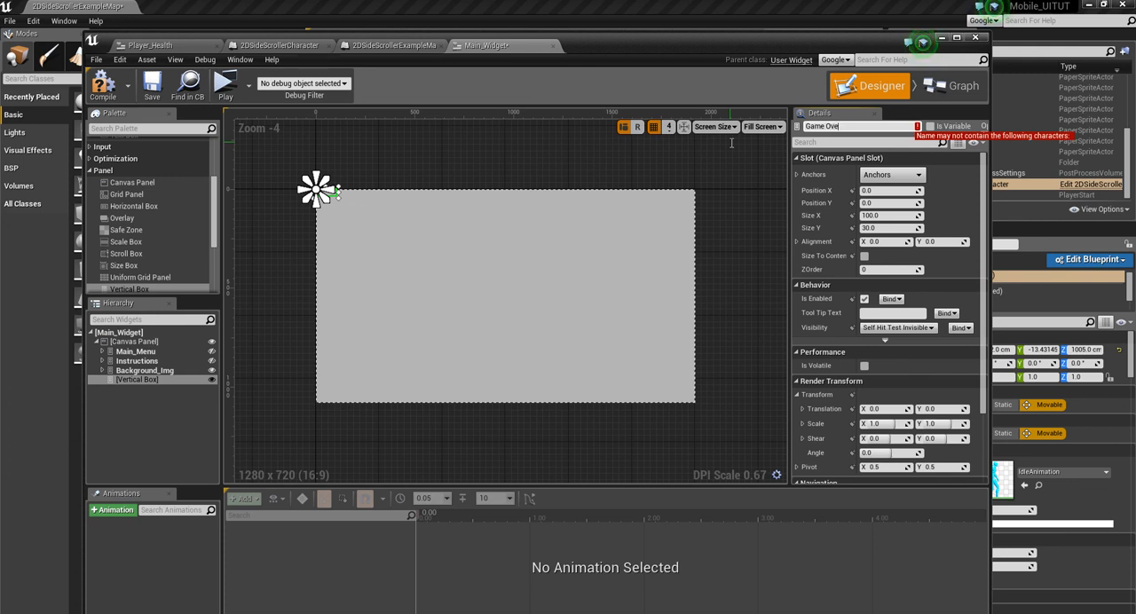
key("BackSpace")
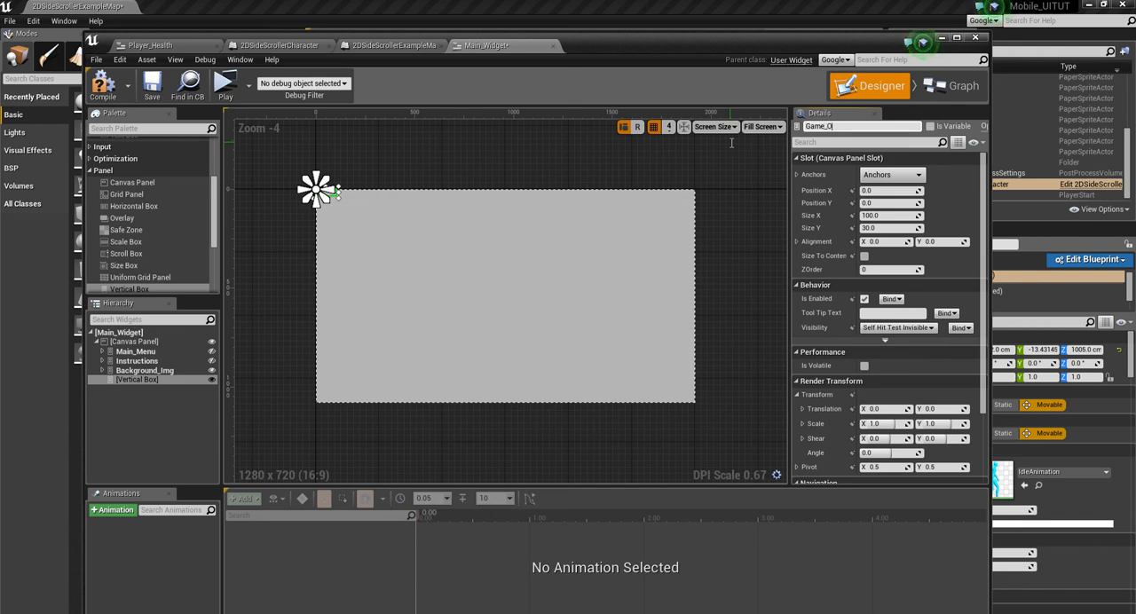
type("_Over")
key("Return")
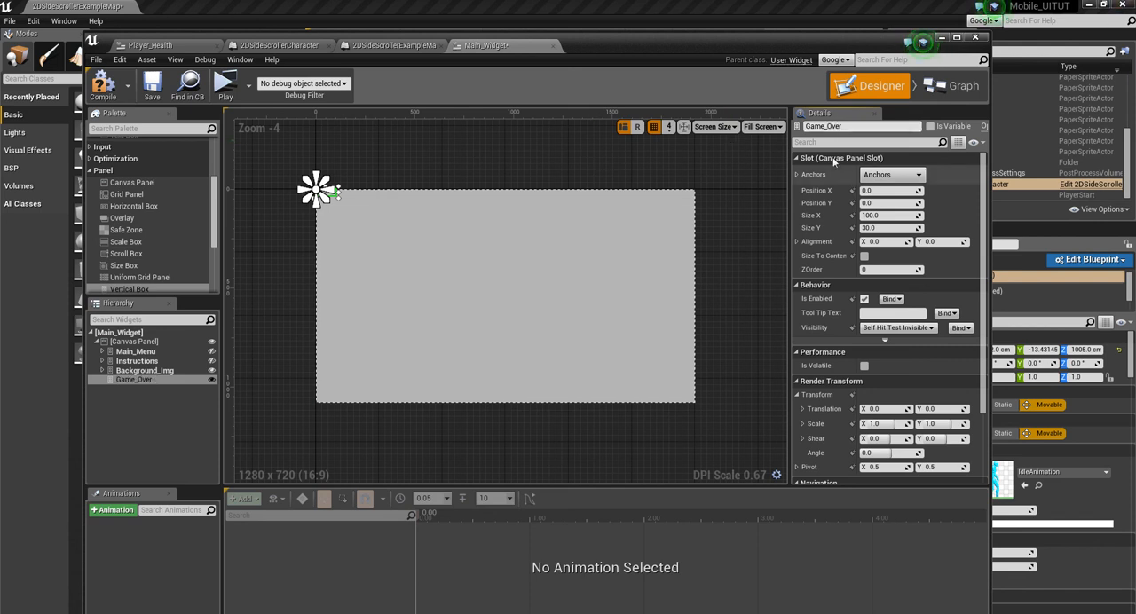
Expose Game_Over as a variable and set its visibility to Hidden
left_click(930, 127)
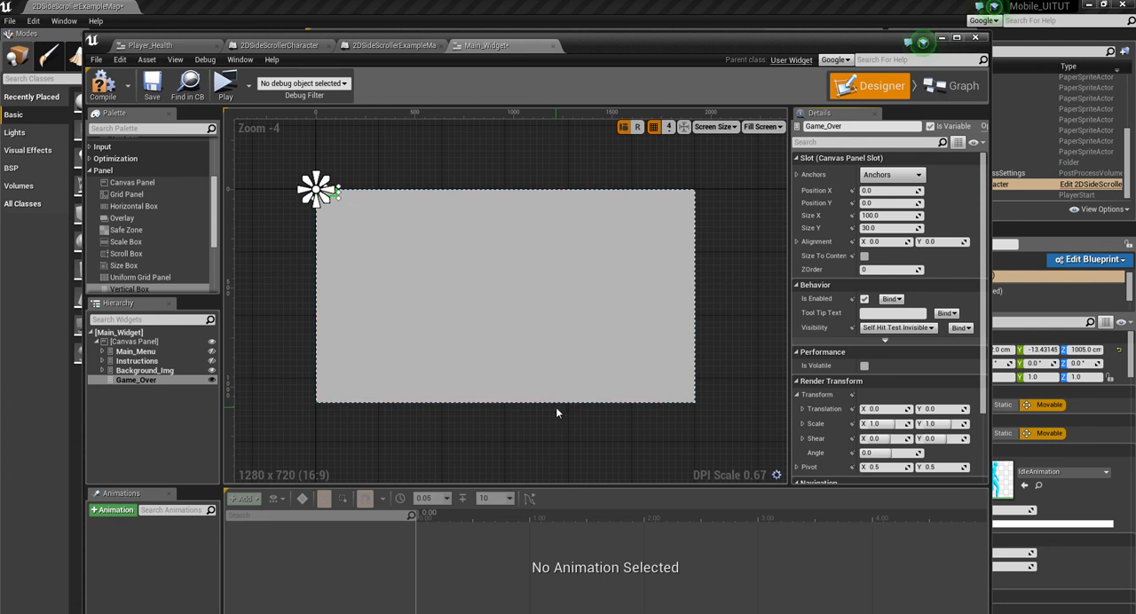
left_click(898, 327)
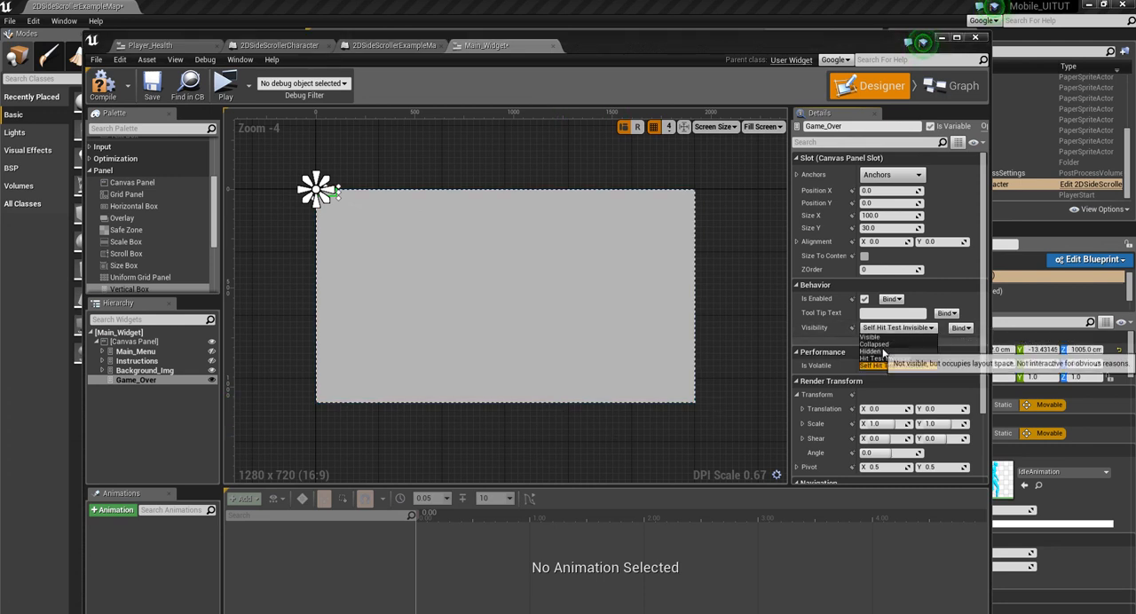
left_click(883, 352)
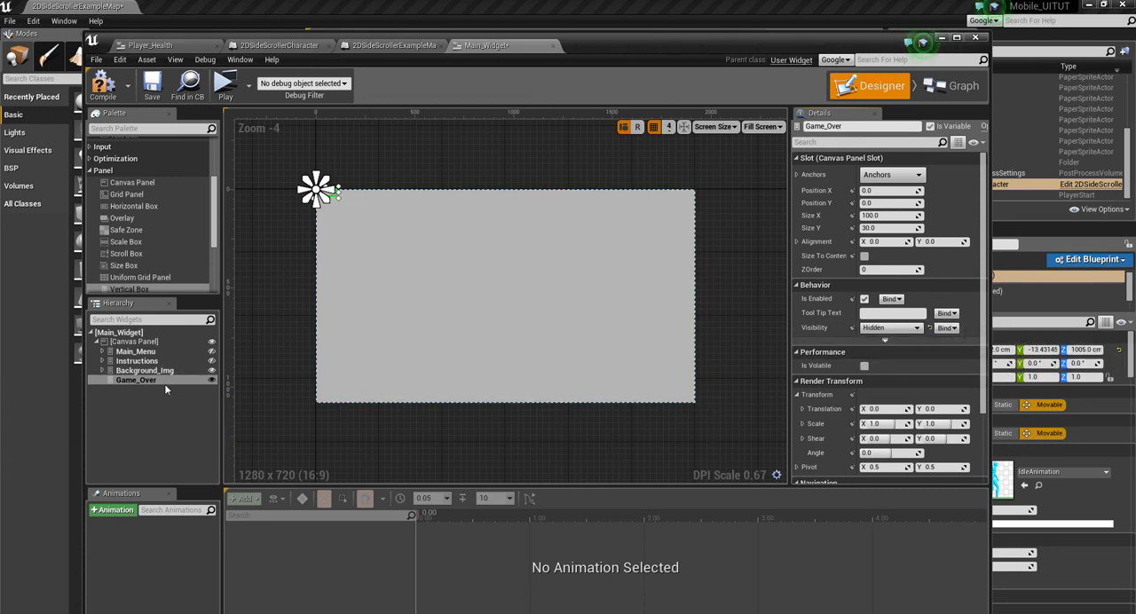
Add a Horizontal Box inside the Game_Over vertical box
left_click(164, 381)
scroll(155, 245, "up", 3)
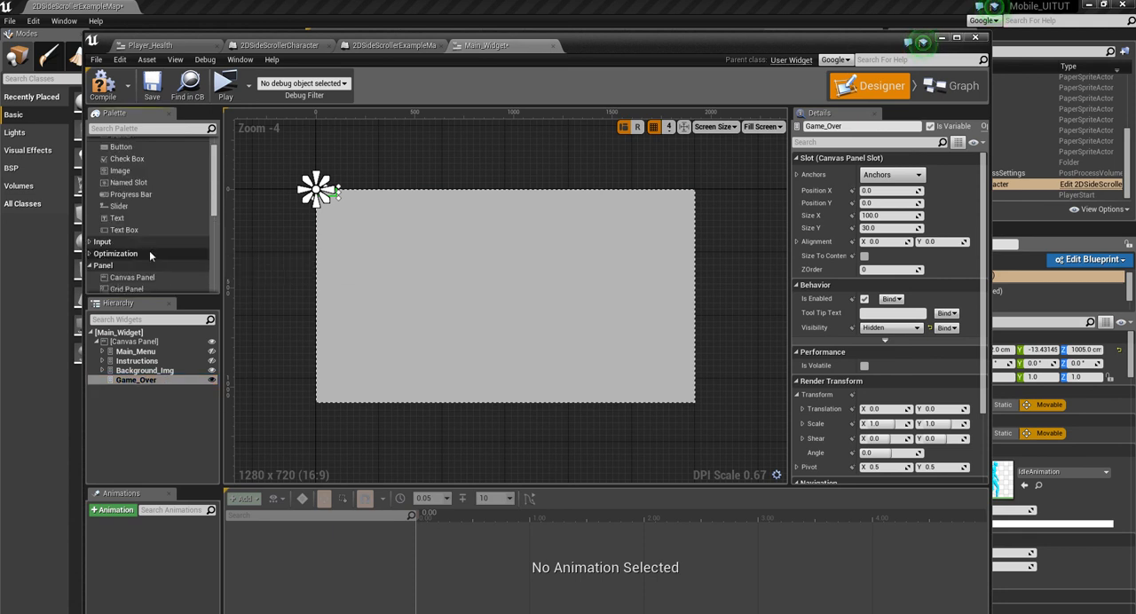
scroll(150, 250, "down", 2)
left_click_drag(134, 263, 150, 379)
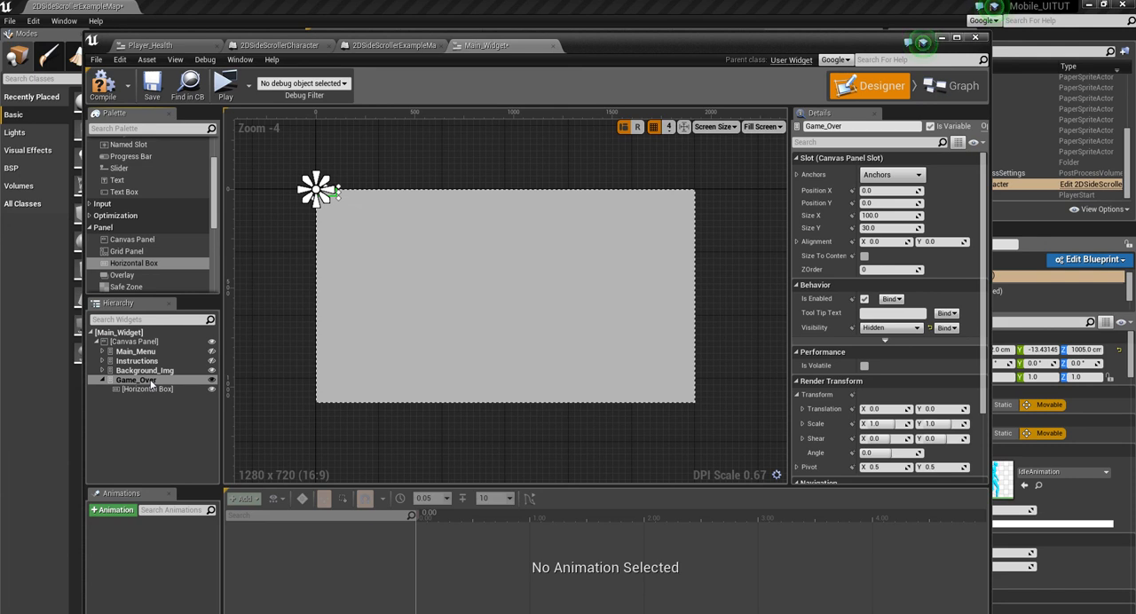
Anchor Game_Over to the canvas center, reset its X and Y position to 0, and set both alignment values to 0.5
left_click(142, 380)
left_click(892, 175)
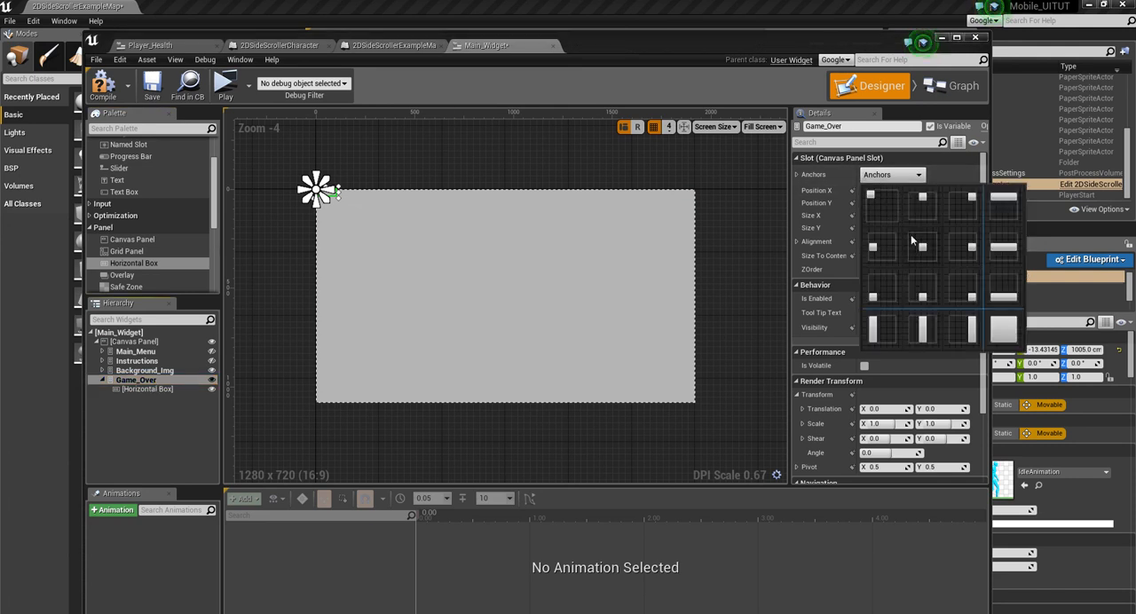
left_click(912, 241)
left_click(929, 191)
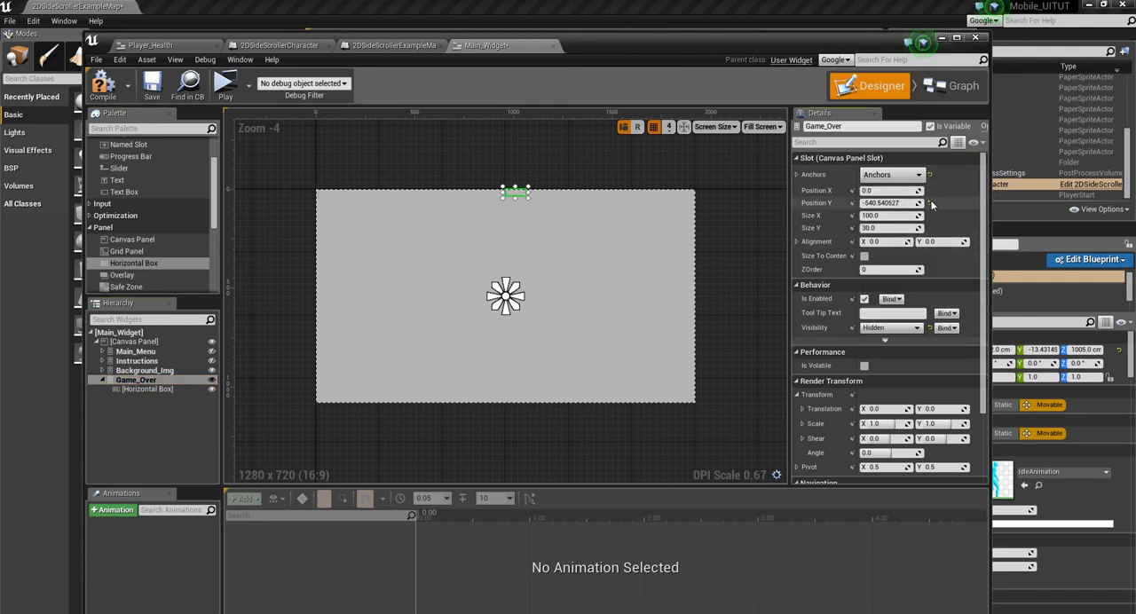
left_click(929, 203)
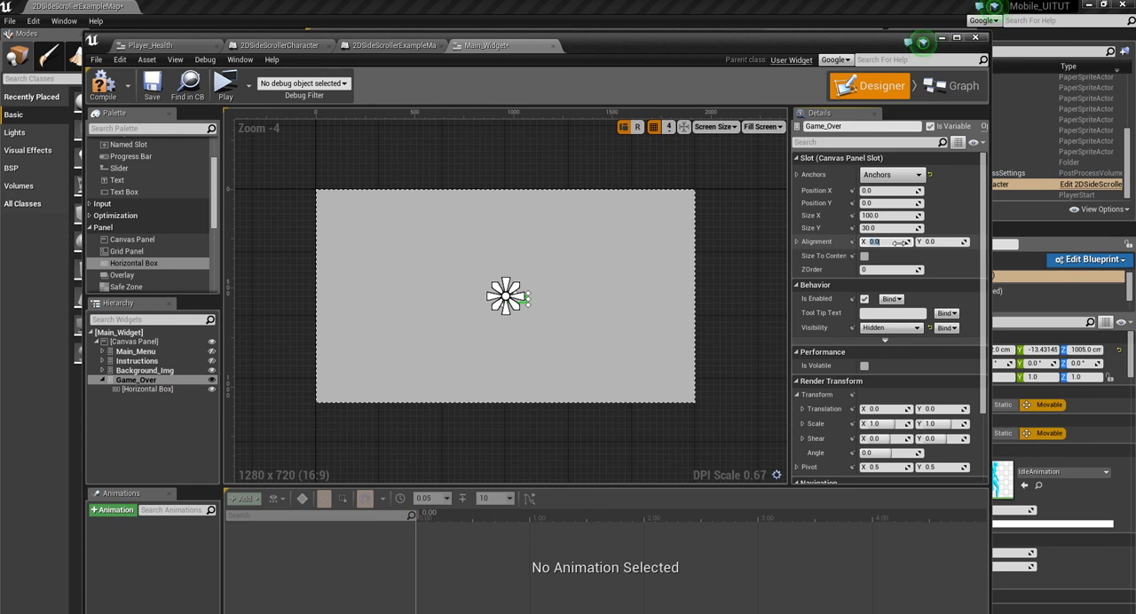
left_click(898, 241)
type(".5")
key("Tab")
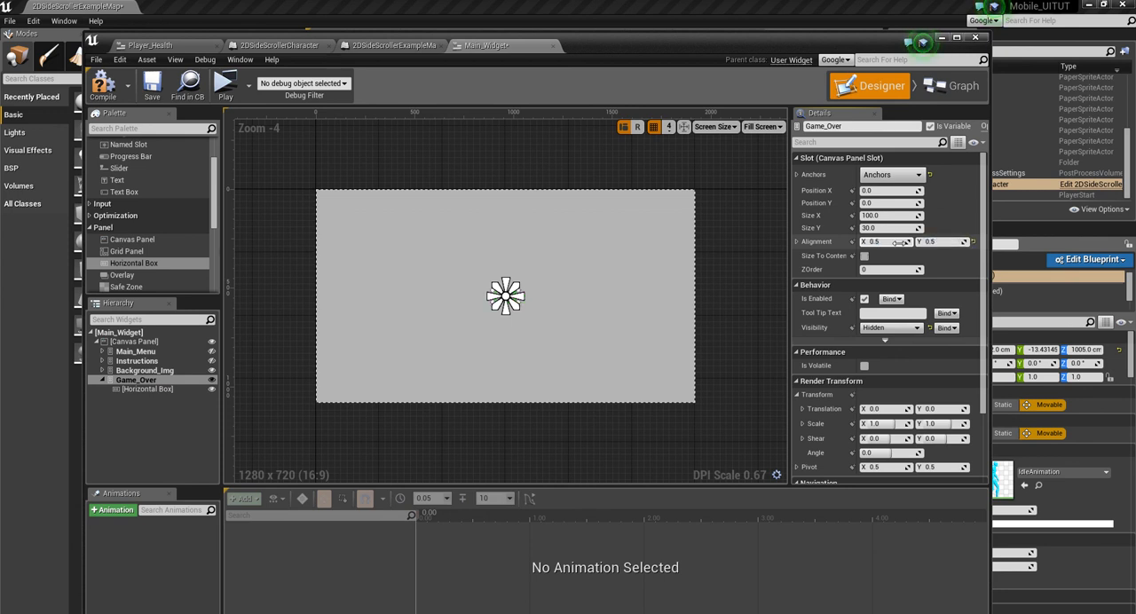
Add a Text widget inside Game_Over's Horizontal Box, with font size 110 and the text "Game Over"
left_click(164, 391)
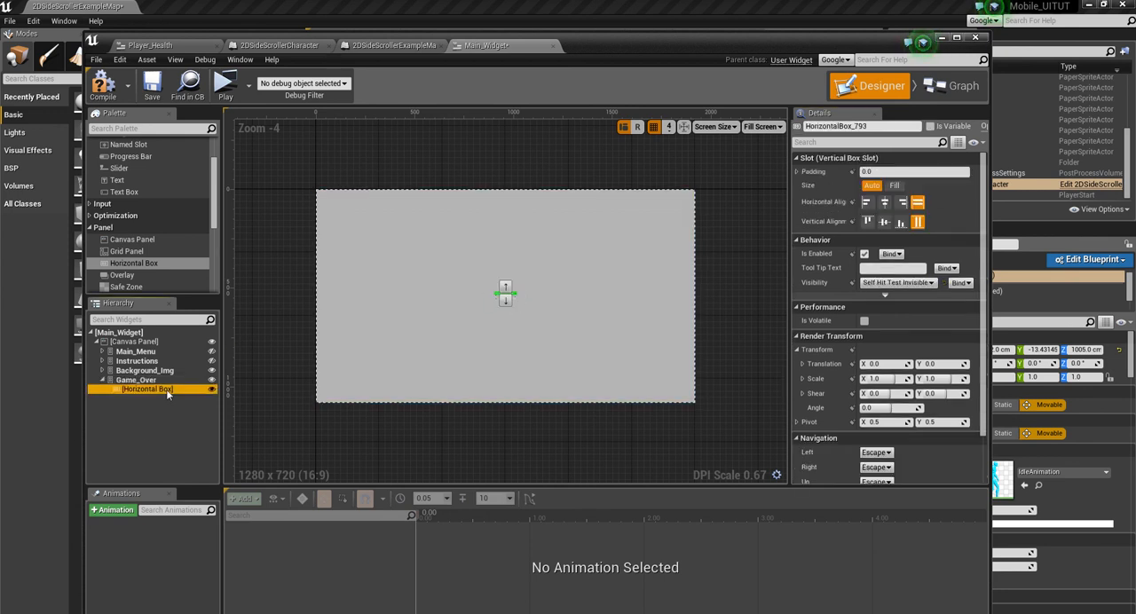
scroll(155, 244, "up", 1)
left_click_drag(126, 199, 146, 388)
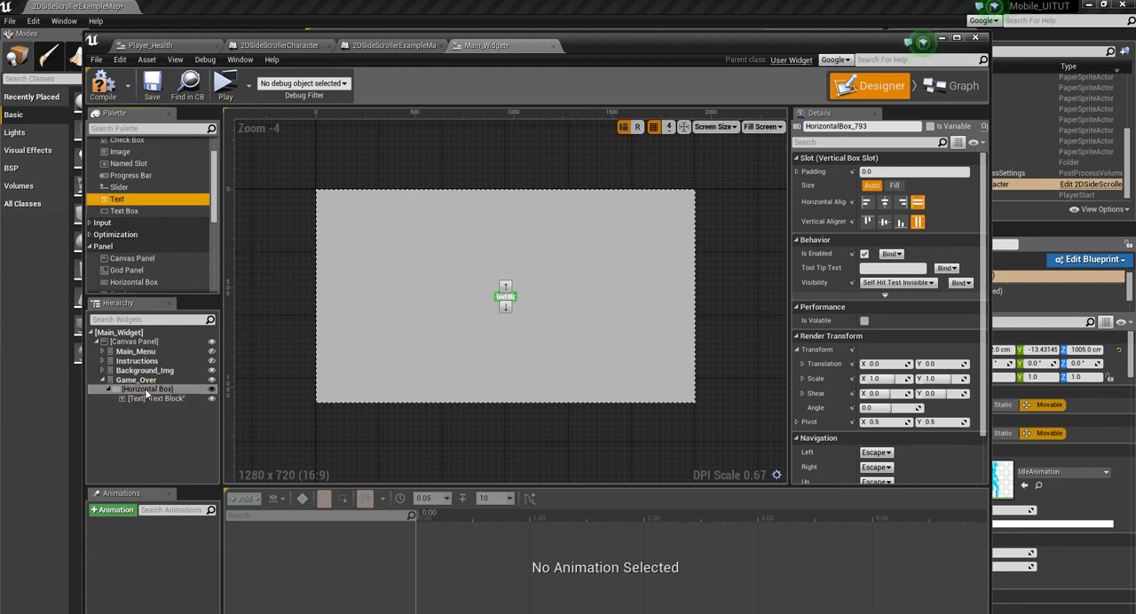
left_click(147, 397)
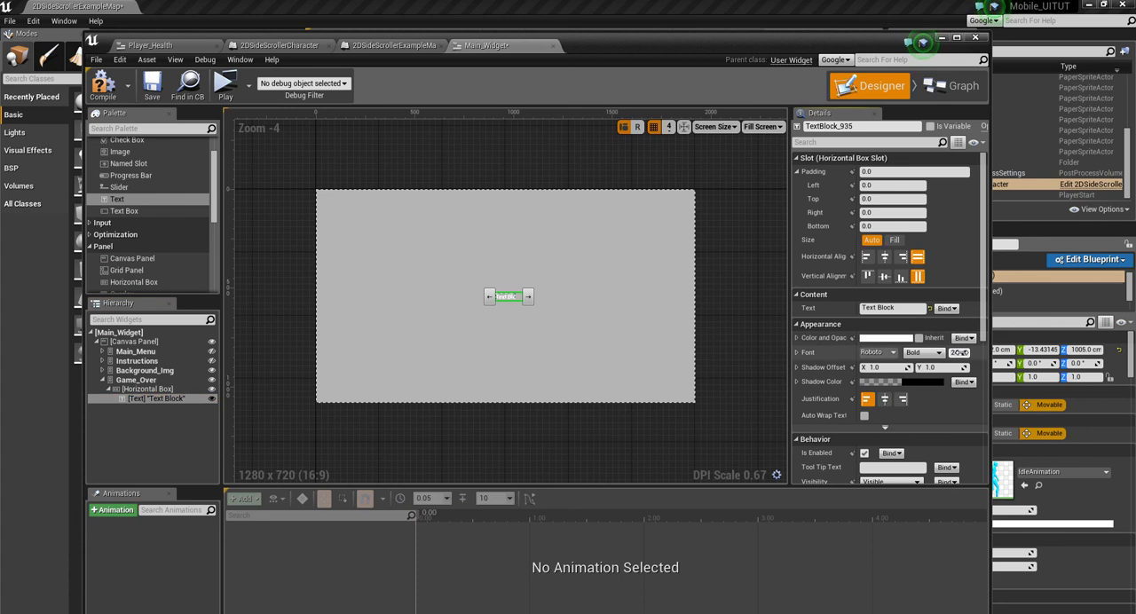
type("1")
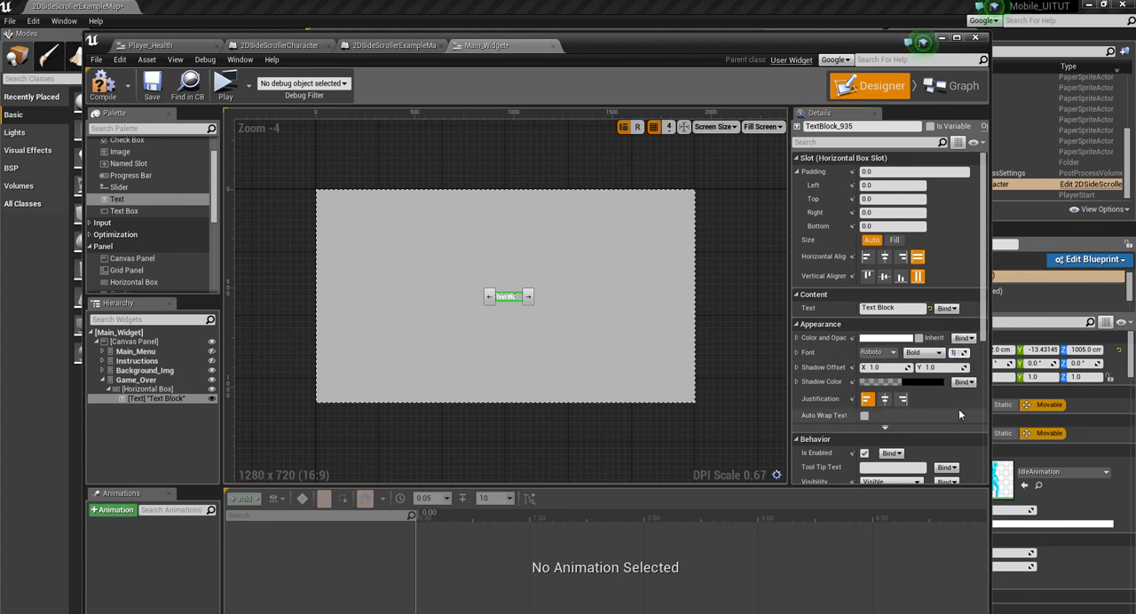
type("00")
key("Return")
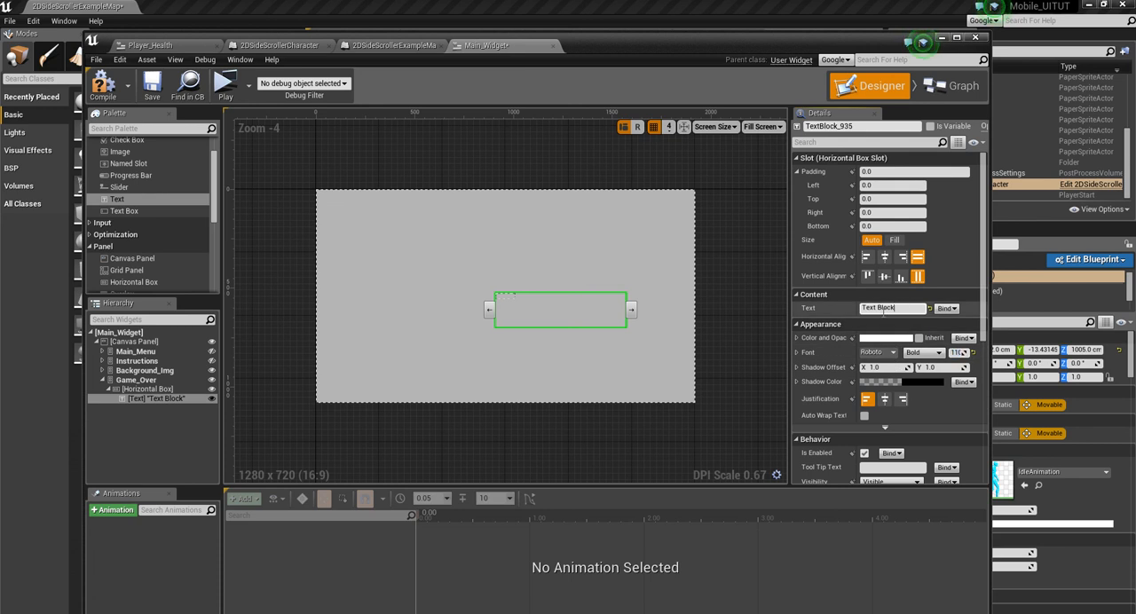
left_click(884, 308)
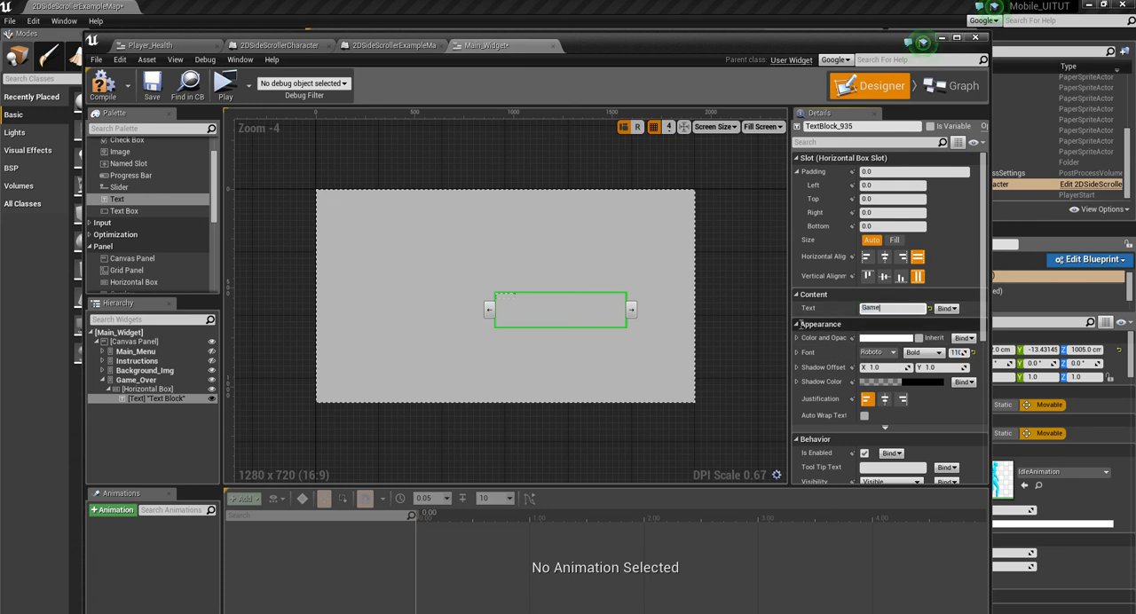
key("Return")
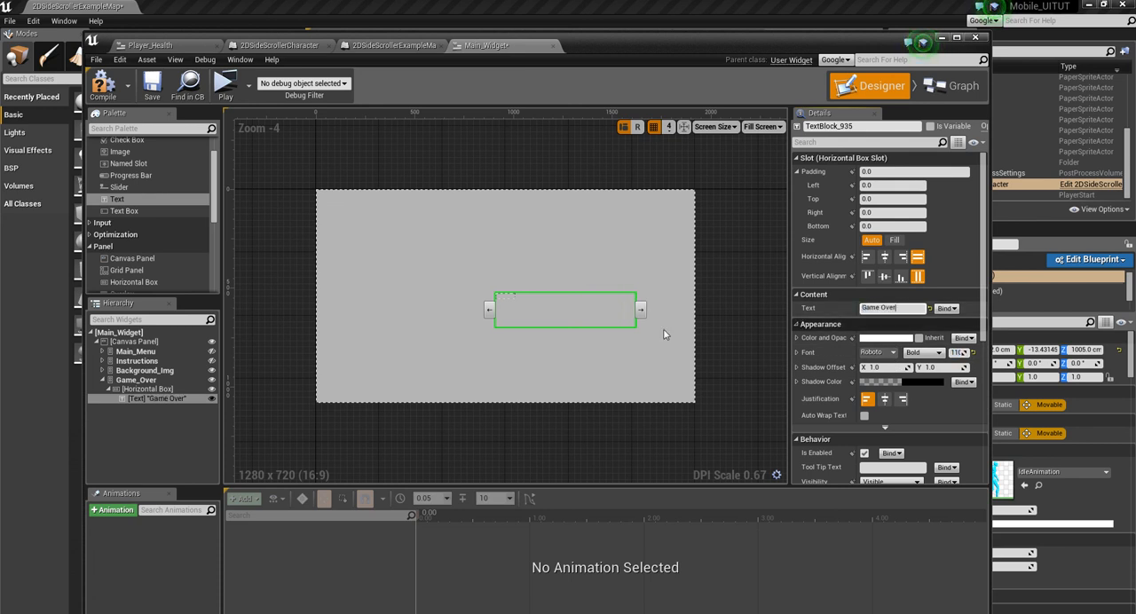
Enable Size To Content on Game_Over, then compile and save the widget
left_click(136, 379)
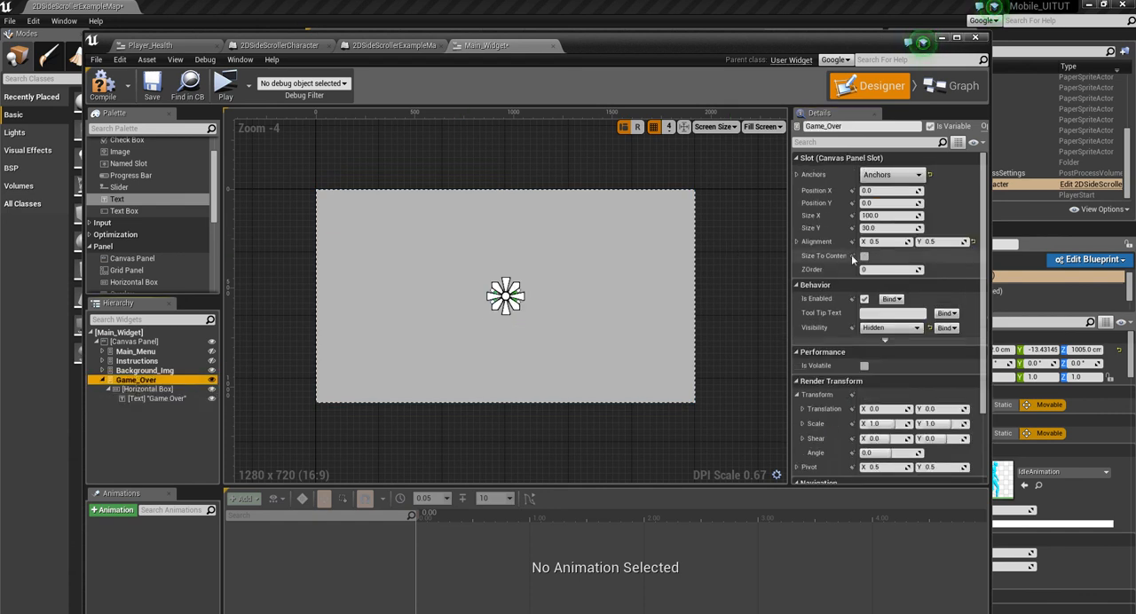
left_click(636, 160)
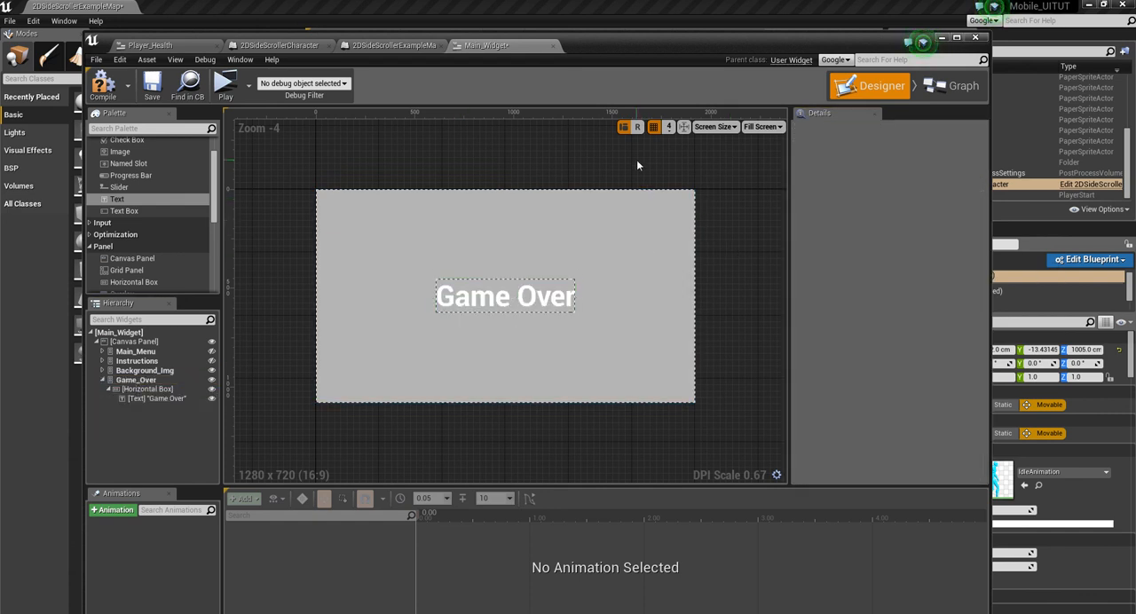
left_click(153, 86)
left_click(136, 379)
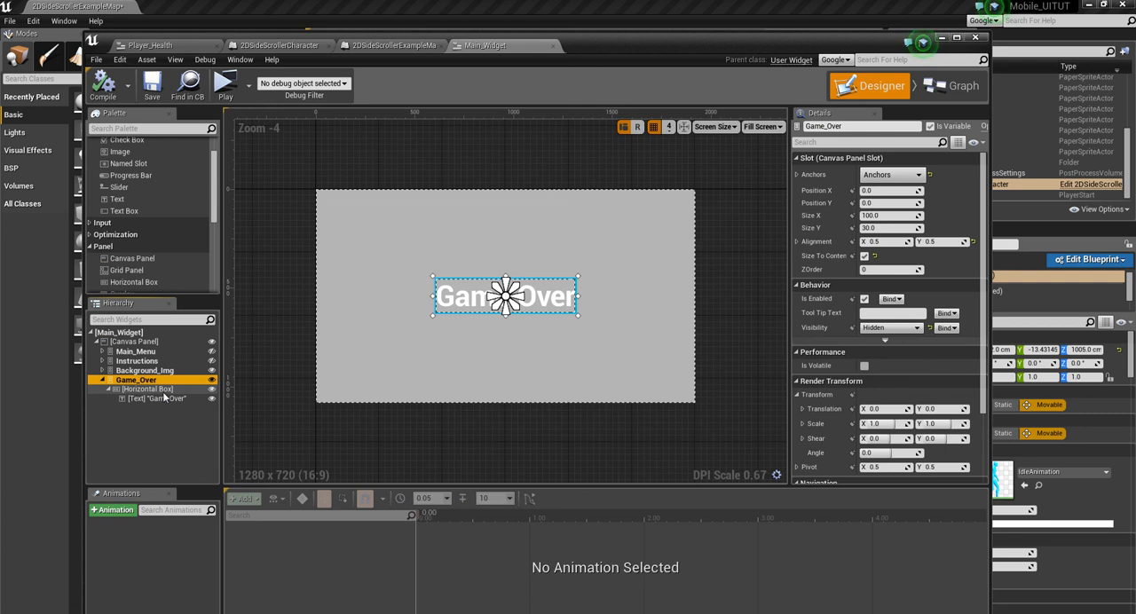
left_click(259, 280)
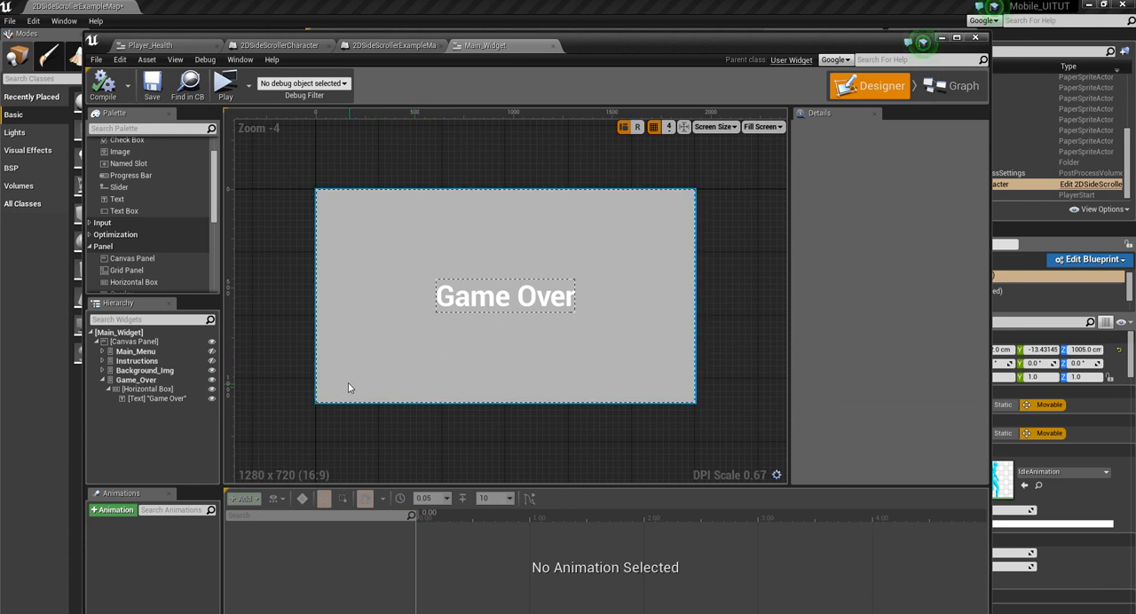
left_click(136, 380)
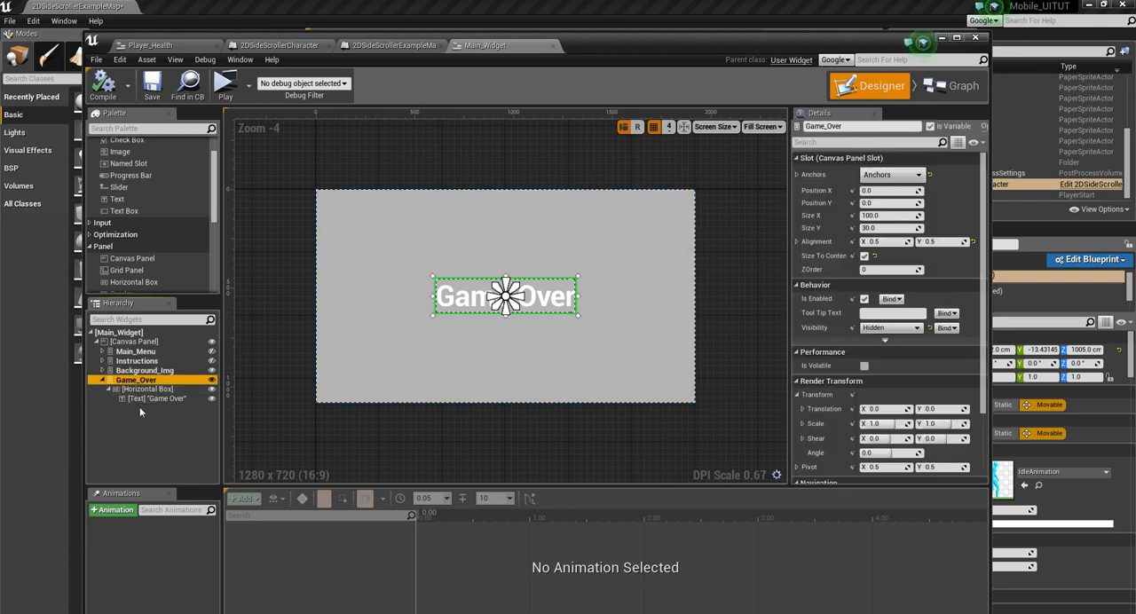
left_click(144, 399)
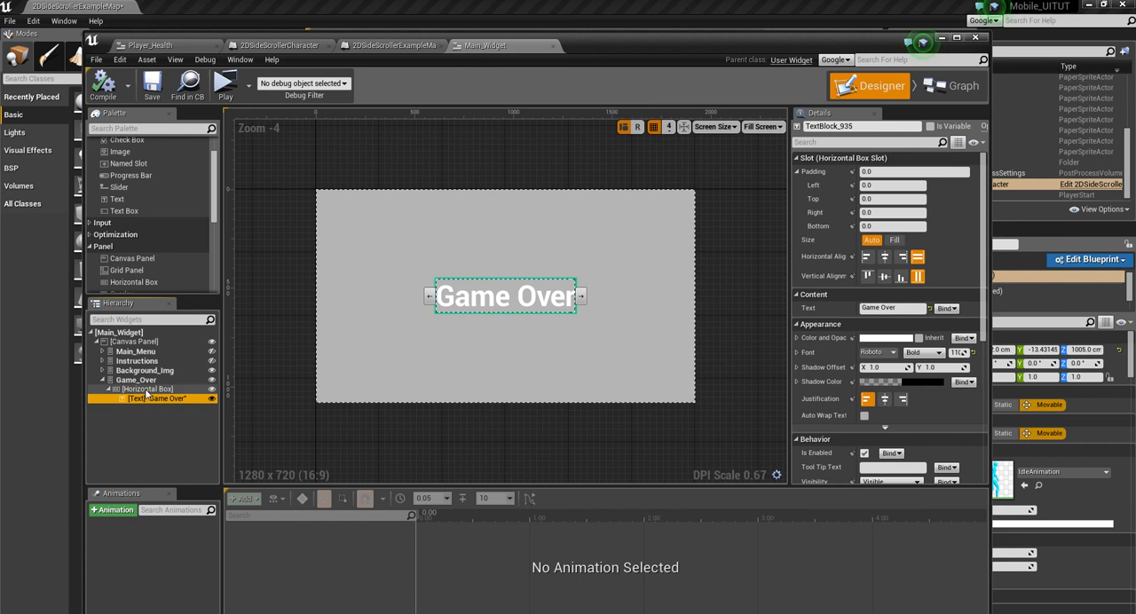
left_click(140, 379)
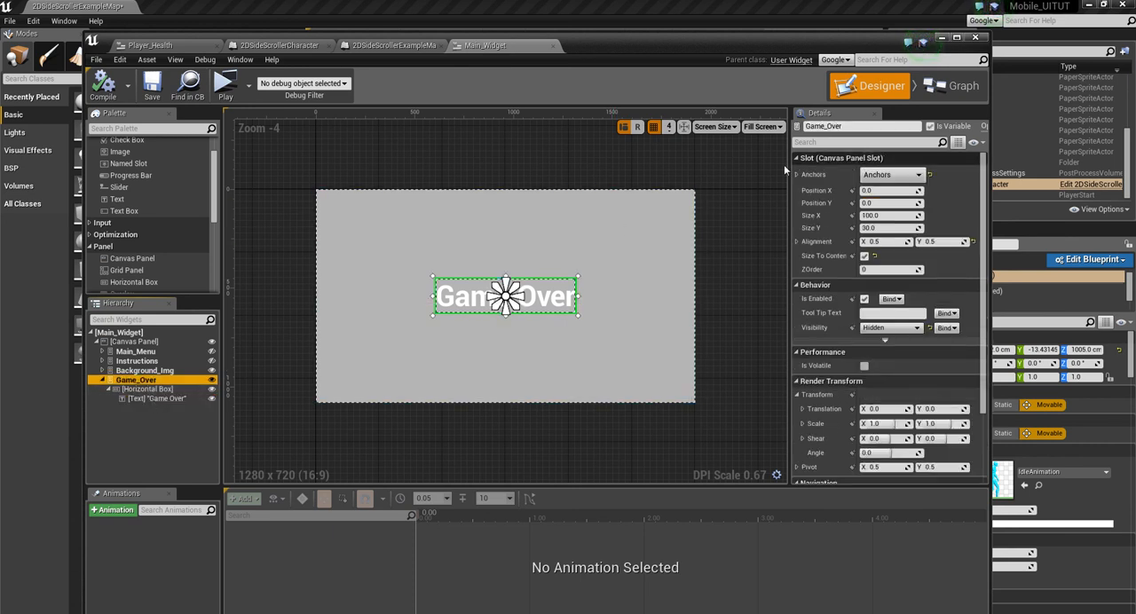
Switch Main_Widget to the Graph view and place a Get Game_Over node just below the Event Tick Branch
left_click(954, 86)
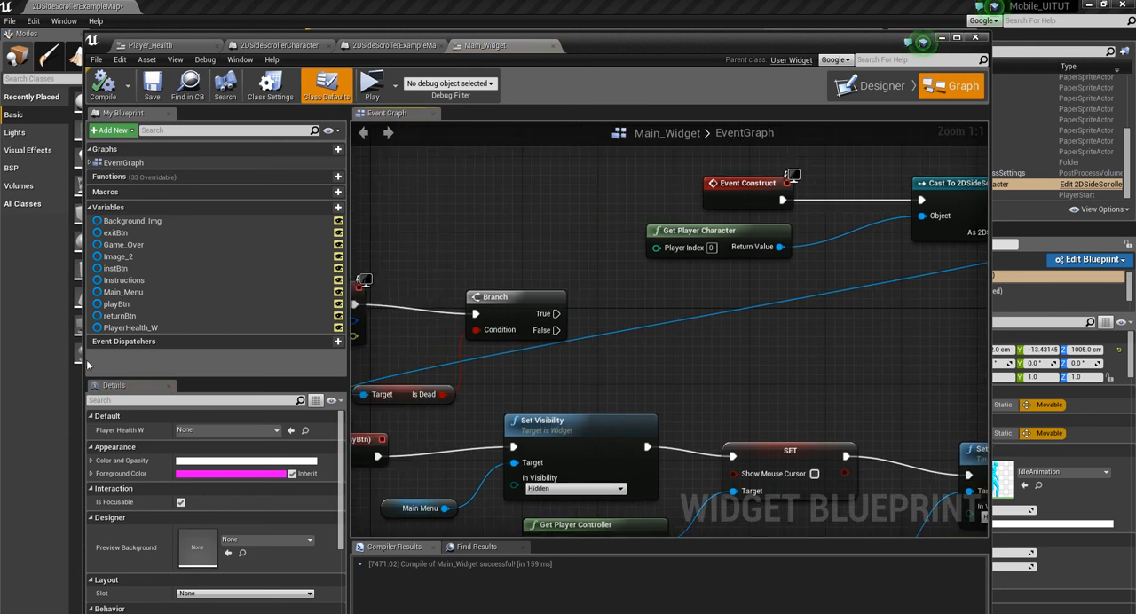
left_click_drag(130, 252, 573, 362, "ctrl")
right_click_drag(629, 391, 580, 375)
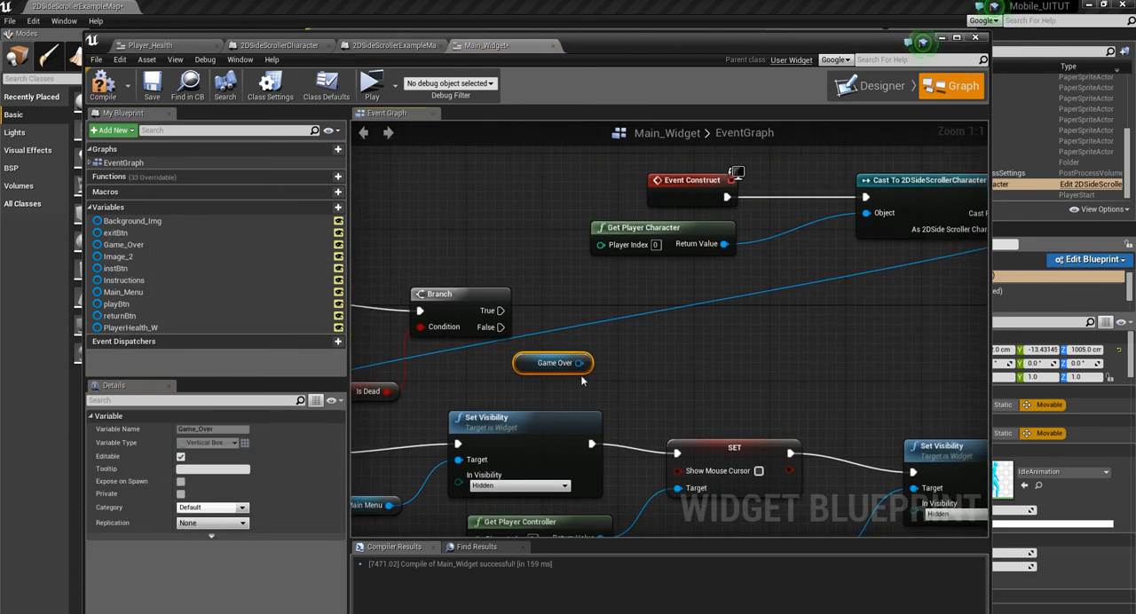
Add a Set Visibility node set to Visible for Game Over and position it to the right of the Event Tick Branch
left_click_drag(578, 363, 666, 332)
type("set vis")
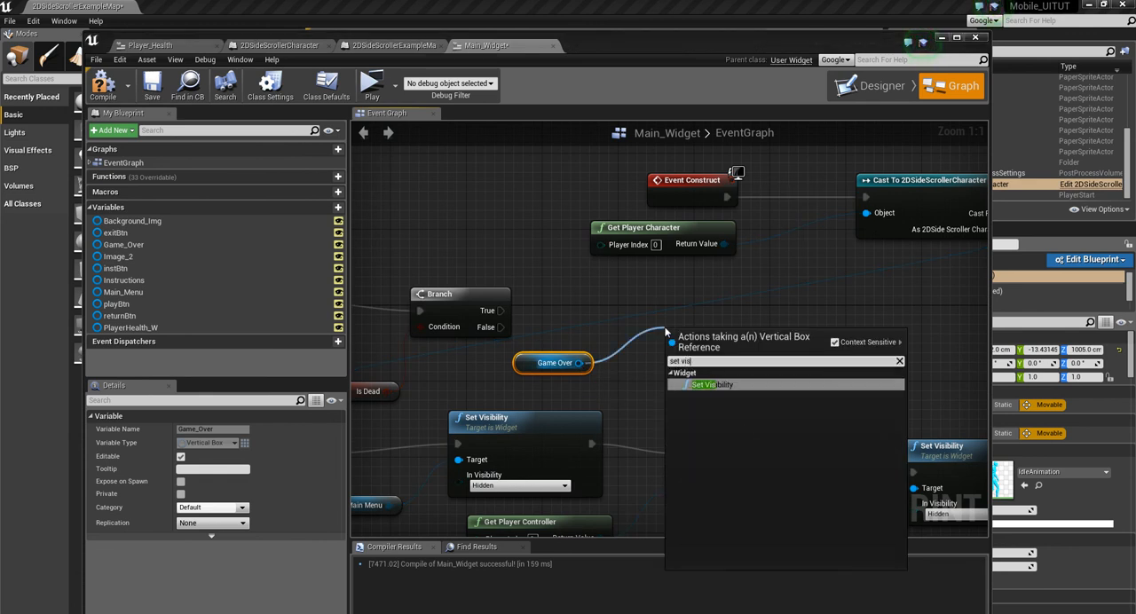
key("Return")
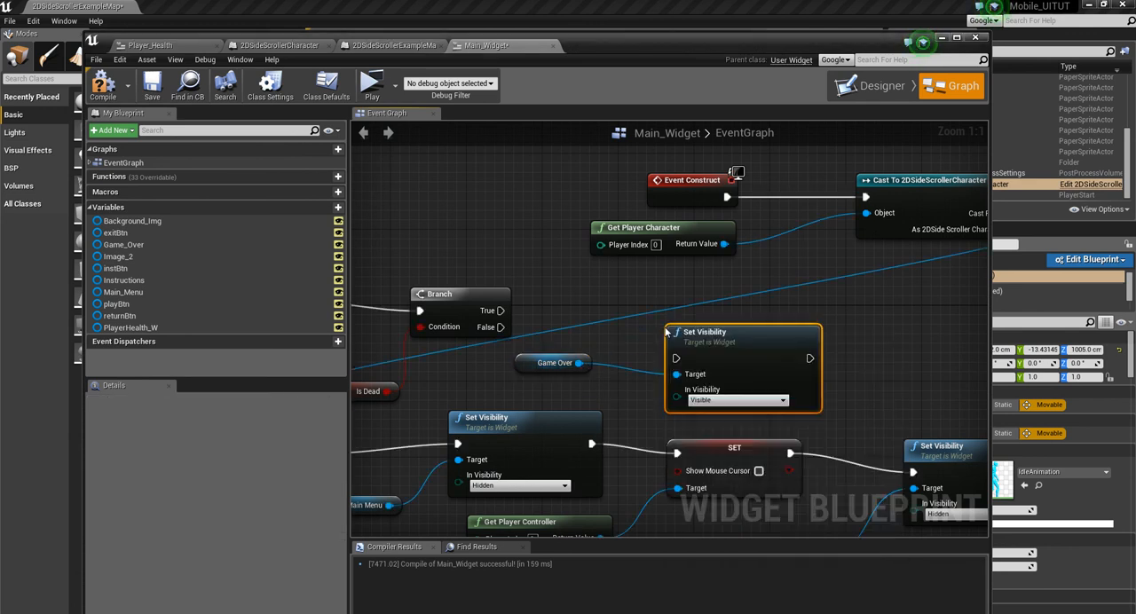
left_click_drag(710, 335, 739, 288)
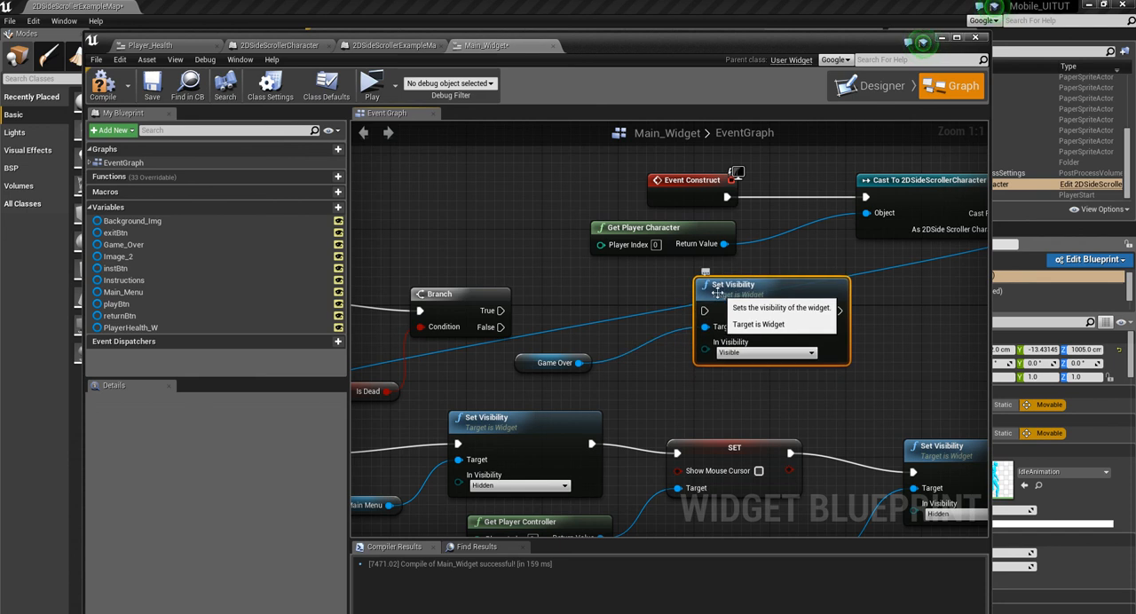
Insert a Delay with a duration of .5 between the Branch's True output and Game Over's Set Visibility node
right_click_drag(532, 327, 648, 304)
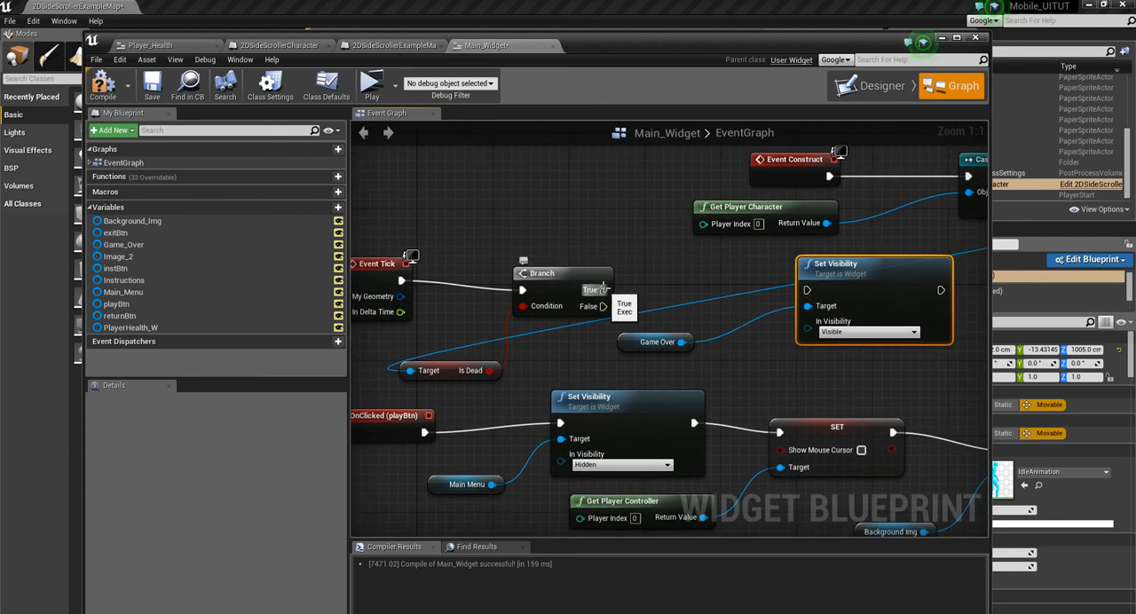
left_click_drag(602, 290, 667, 285)
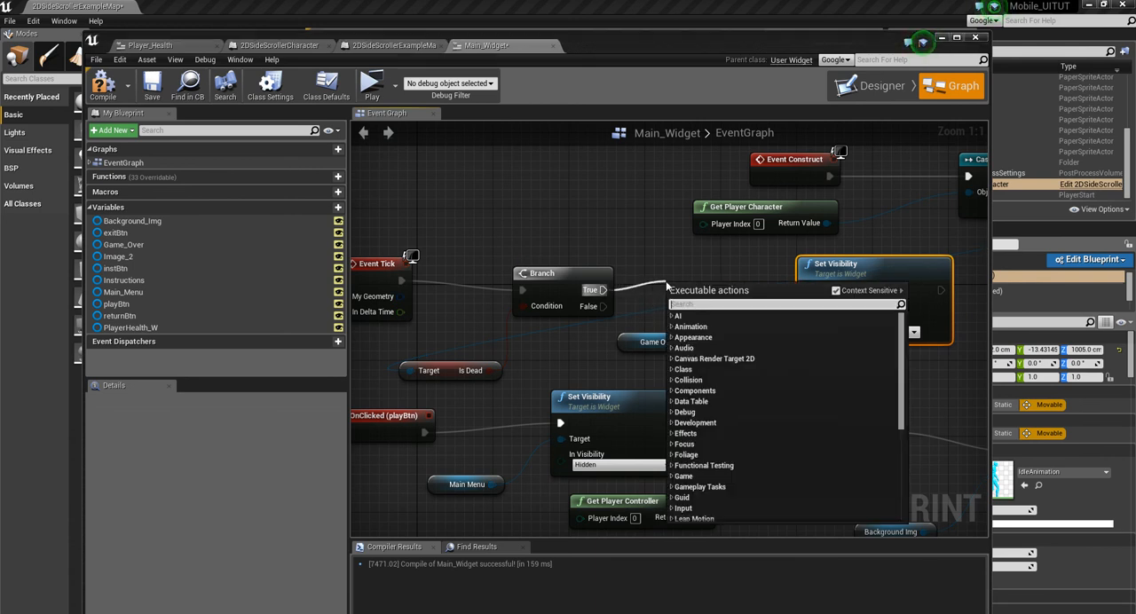
type("delay")
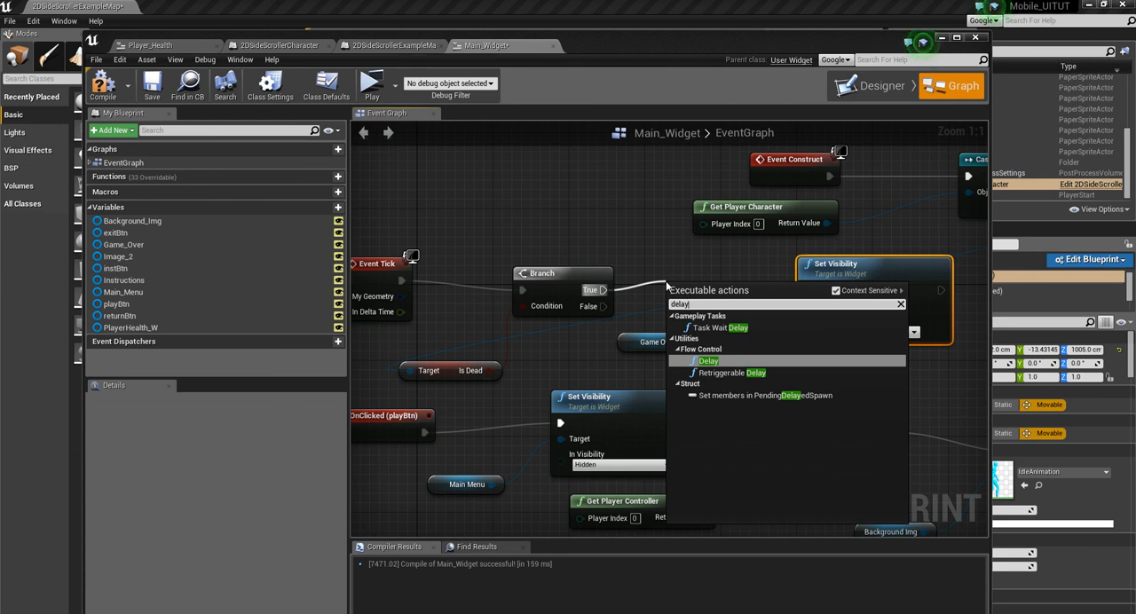
key("Return")
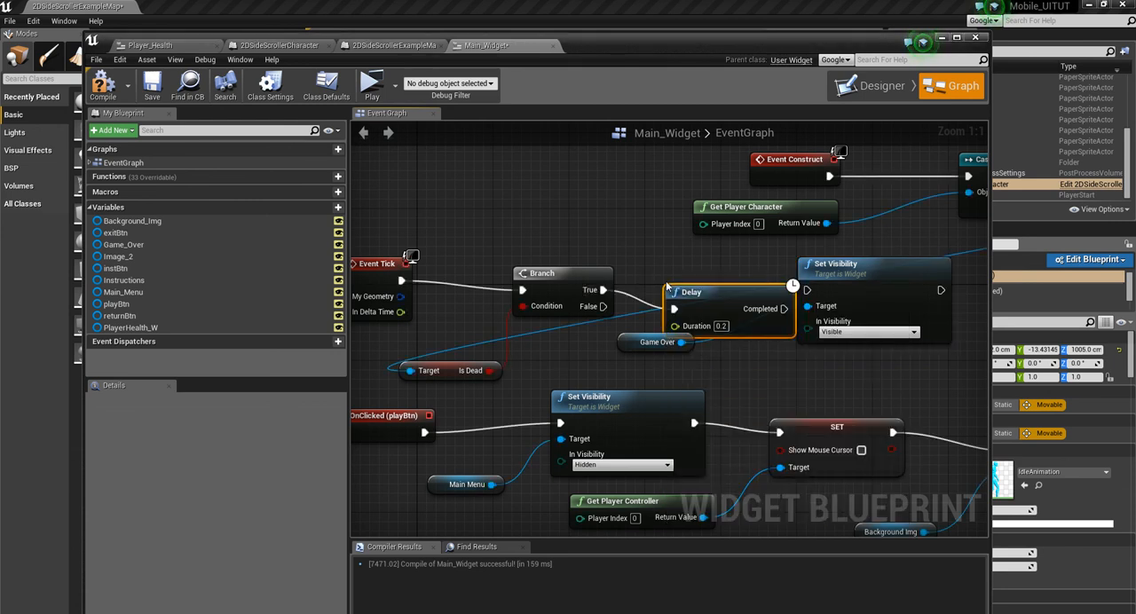
left_click_drag(768, 293, 805, 290)
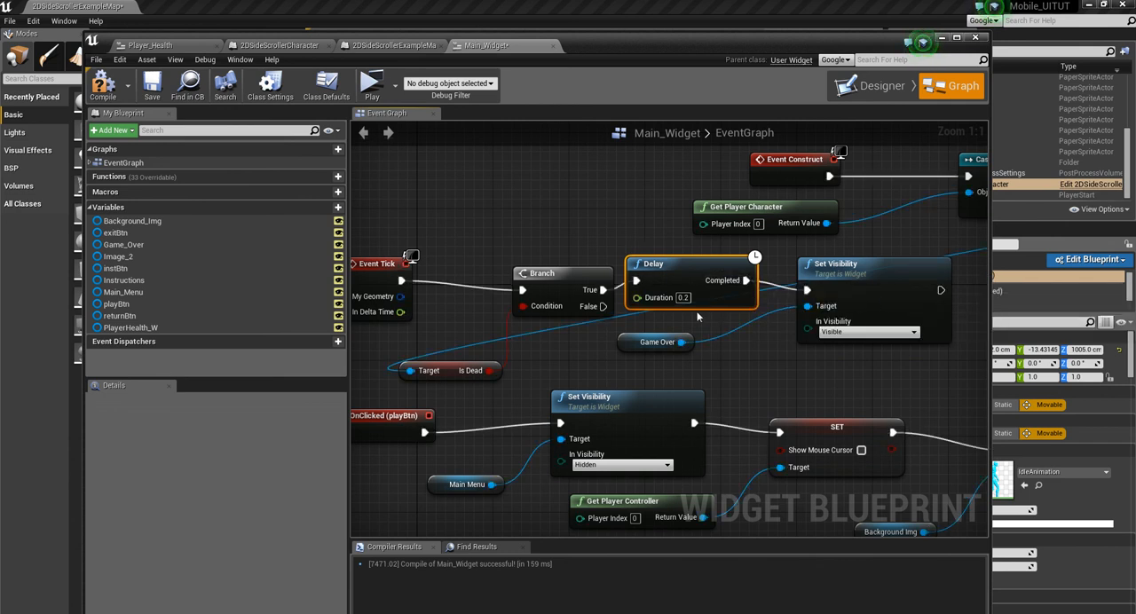
left_click_drag(685, 281, 695, 280)
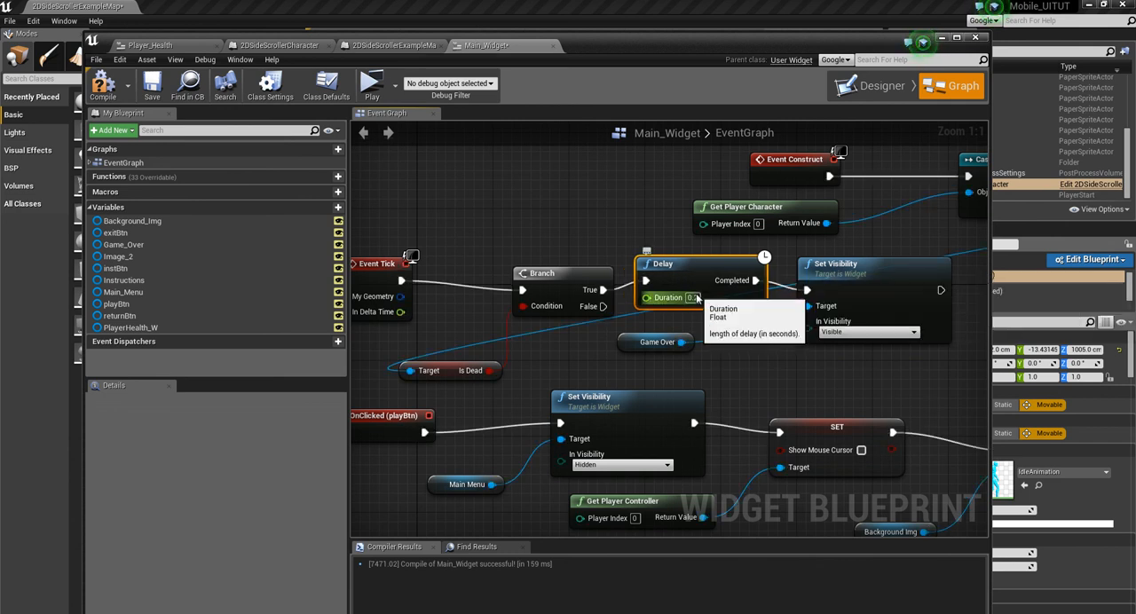
type("5")
key("Return")
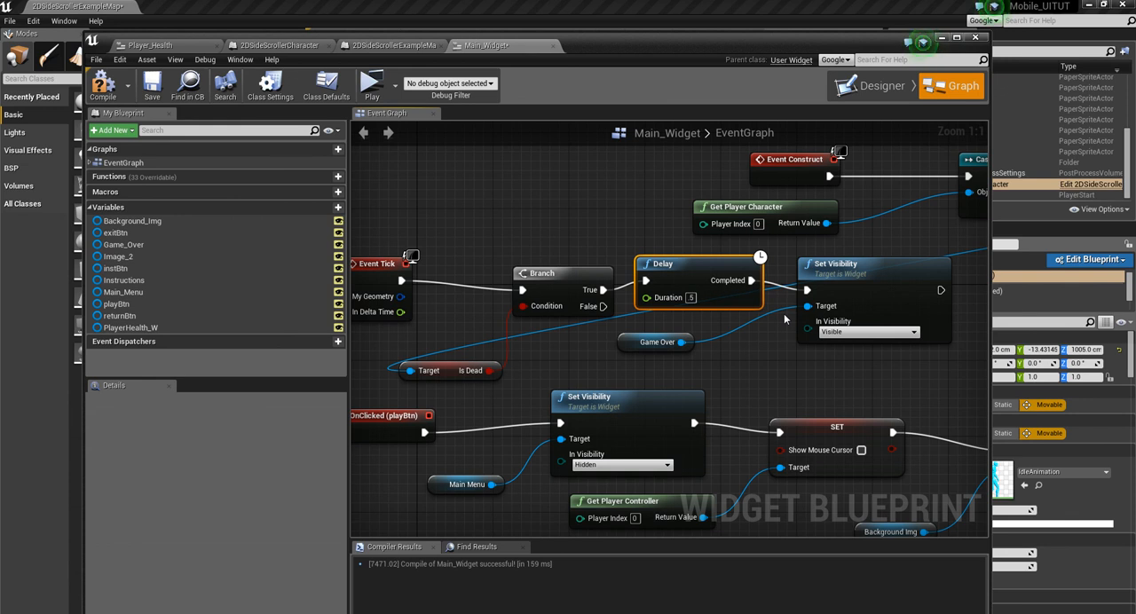
Place a Get Background_Img node and wire it to a copied Set Visibility node, set to Visible, chained after Game Over's Set Visibility
right_click_drag(786, 319, 407, 321)
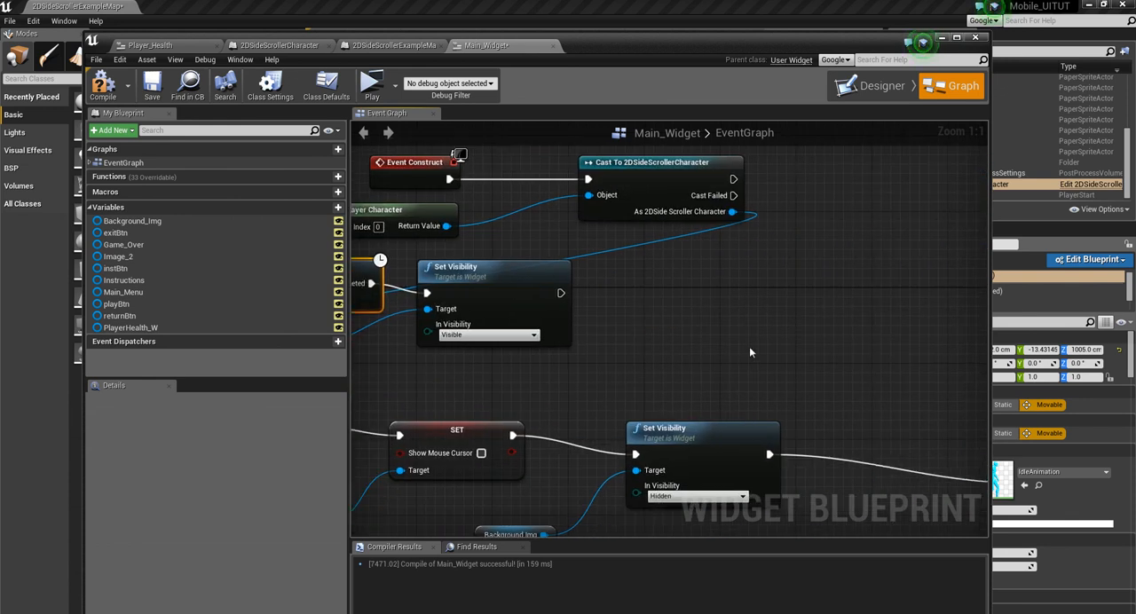
left_click(653, 300)
left_click_drag(135, 222, 625, 342)
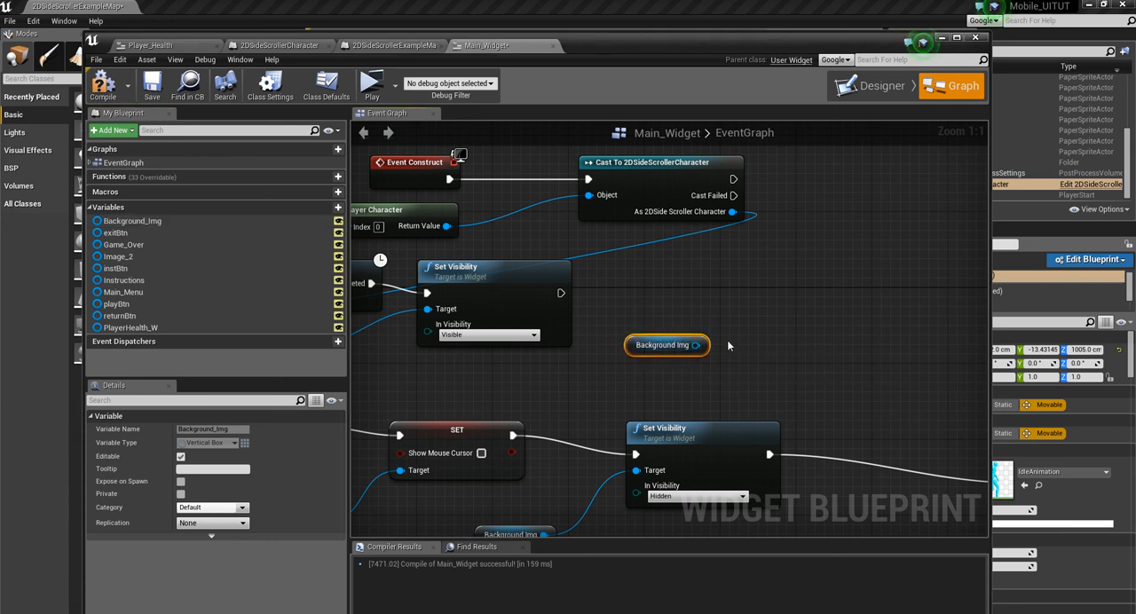
left_click(489, 300)
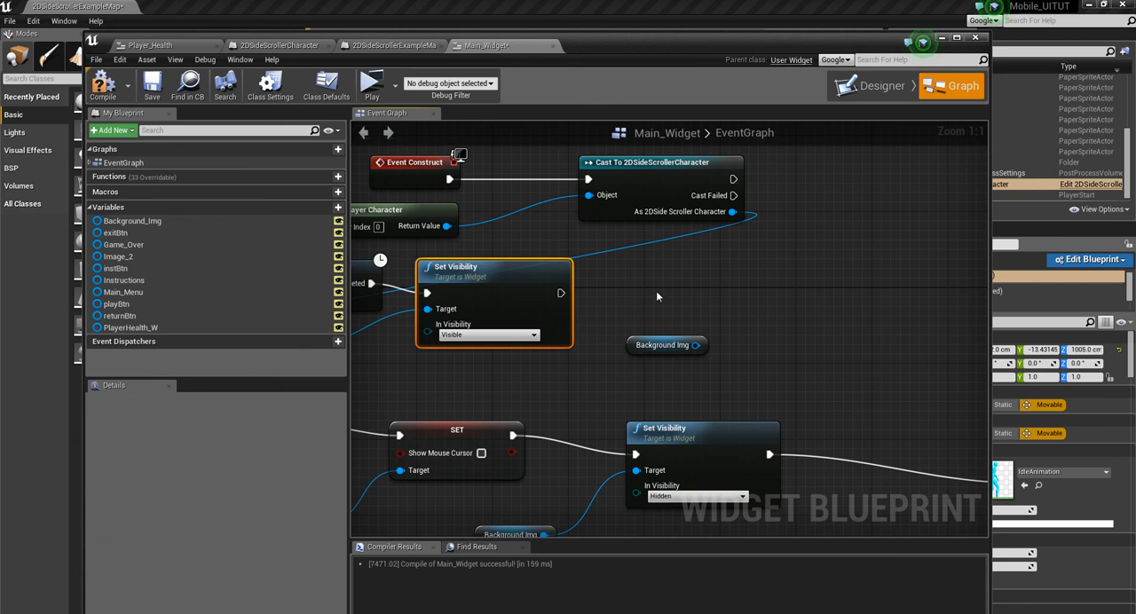
key("ctrl+v")
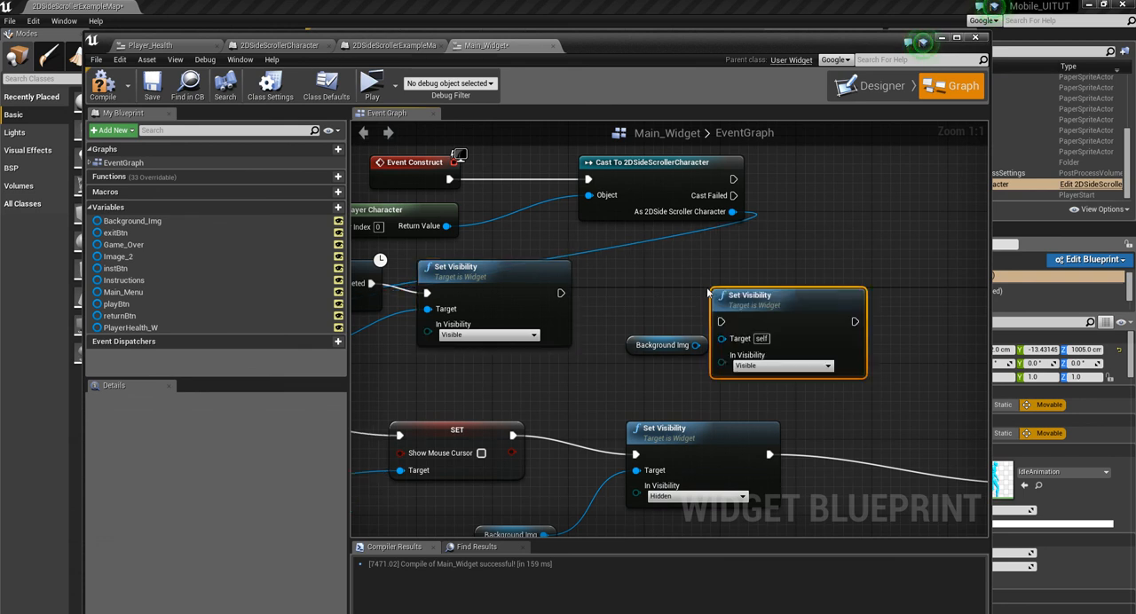
left_click_drag(697, 344, 731, 308)
Compile and save Main_Widget, then play-test the level to check the Game Over screen and close the preview
left_click(103, 87)
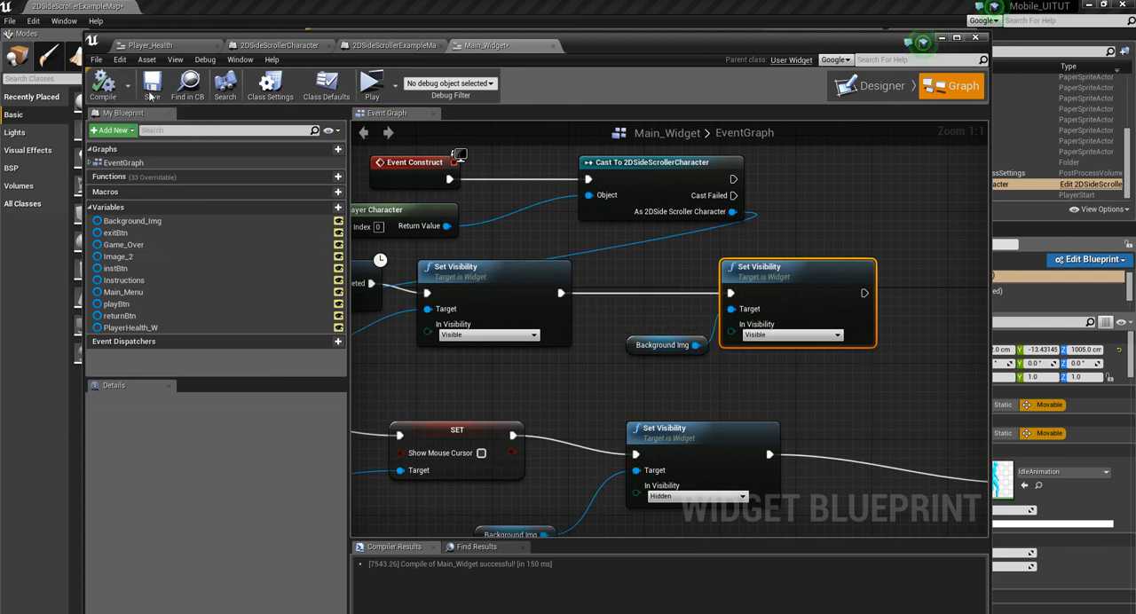
left_click(152, 85)
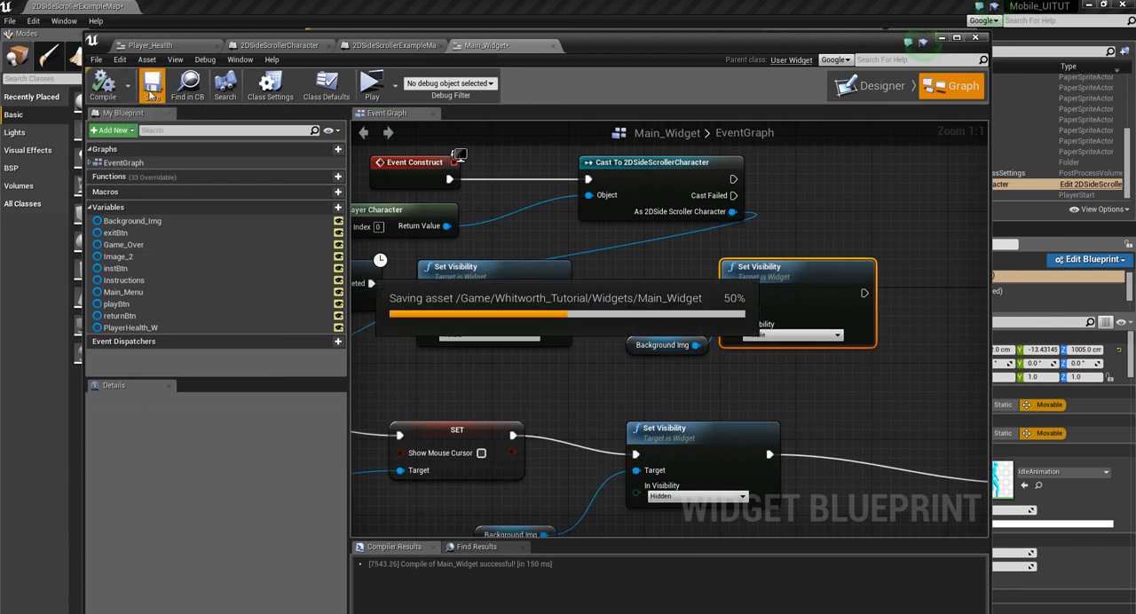
left_click(369, 96)
left_click(412, 395)
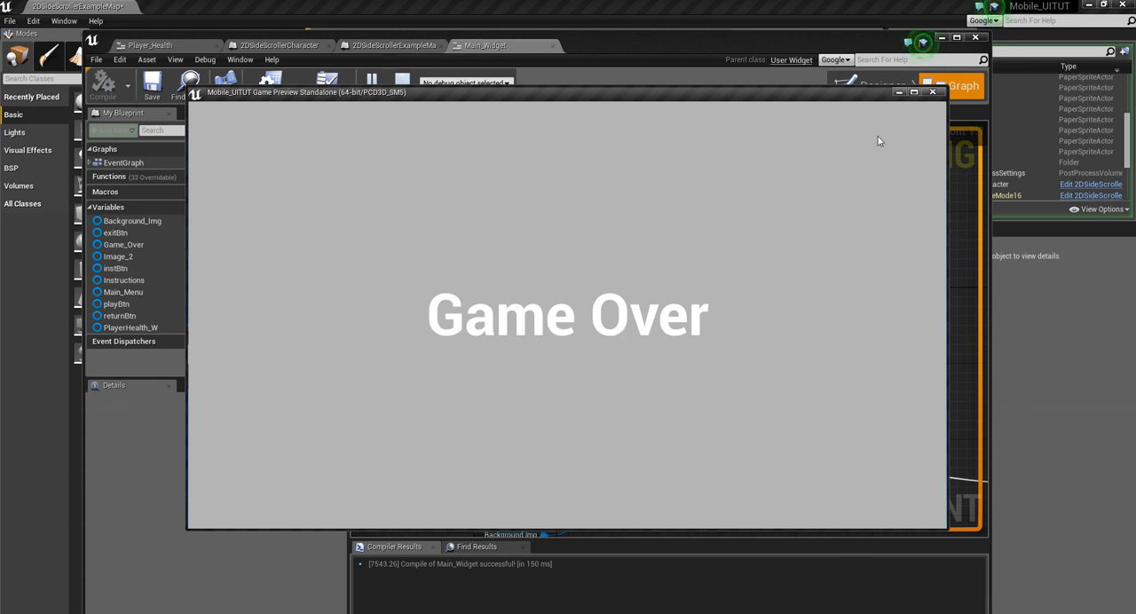
left_click(932, 93)
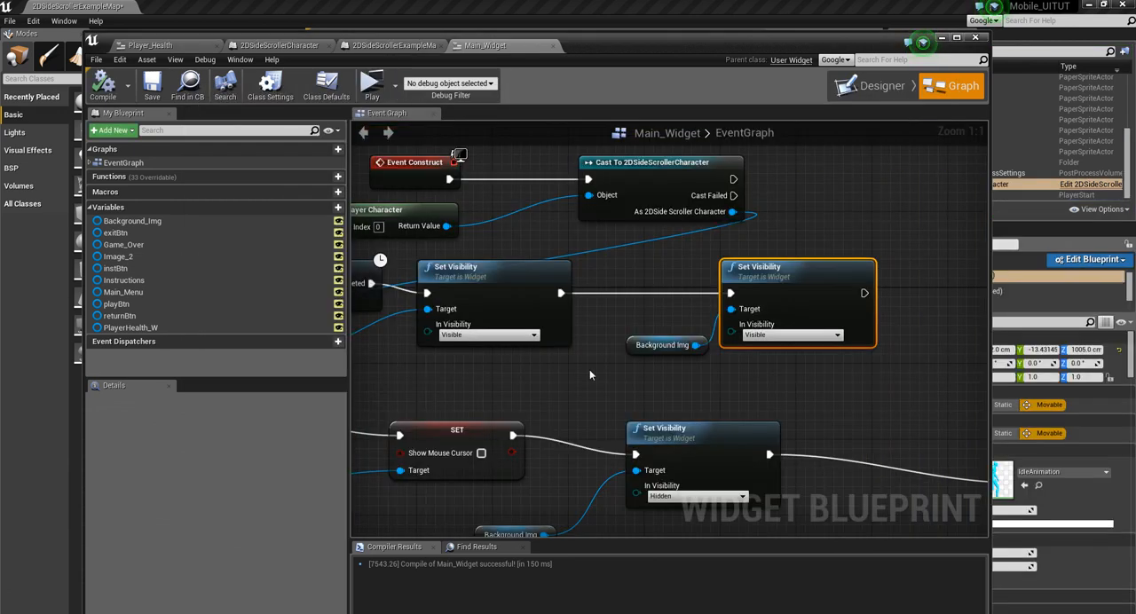
Review the Event Construct, Event Tick and playBtn node chains in Main_Widget's event graph
left_click(554, 389)
scroll(554, 388, "down", 4)
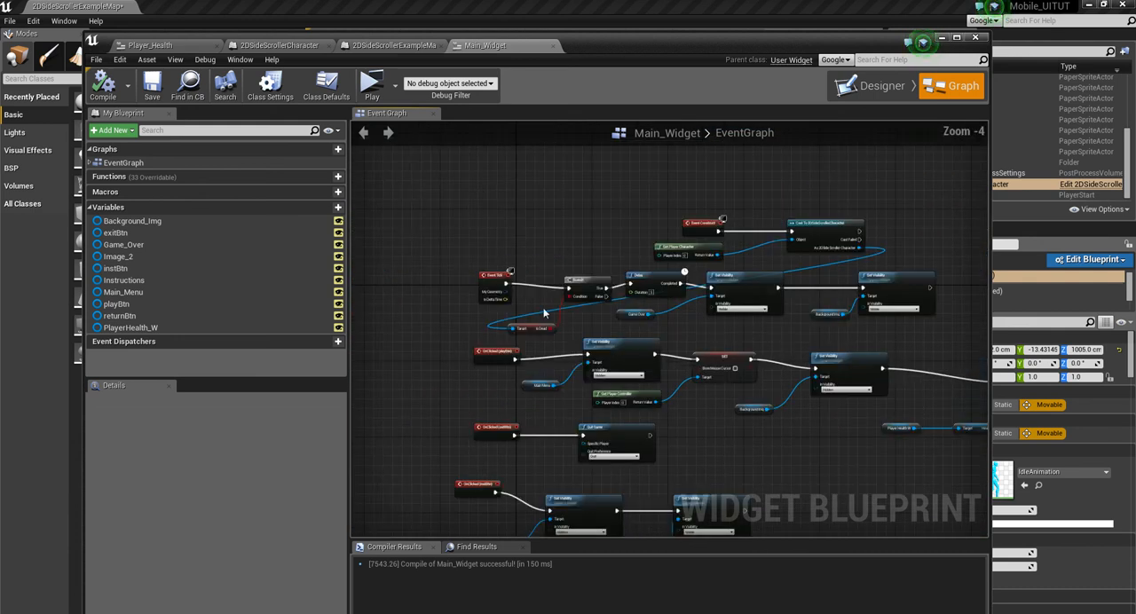
right_click_drag(838, 238, 742, 298)
scroll(742, 299, "up", 4)
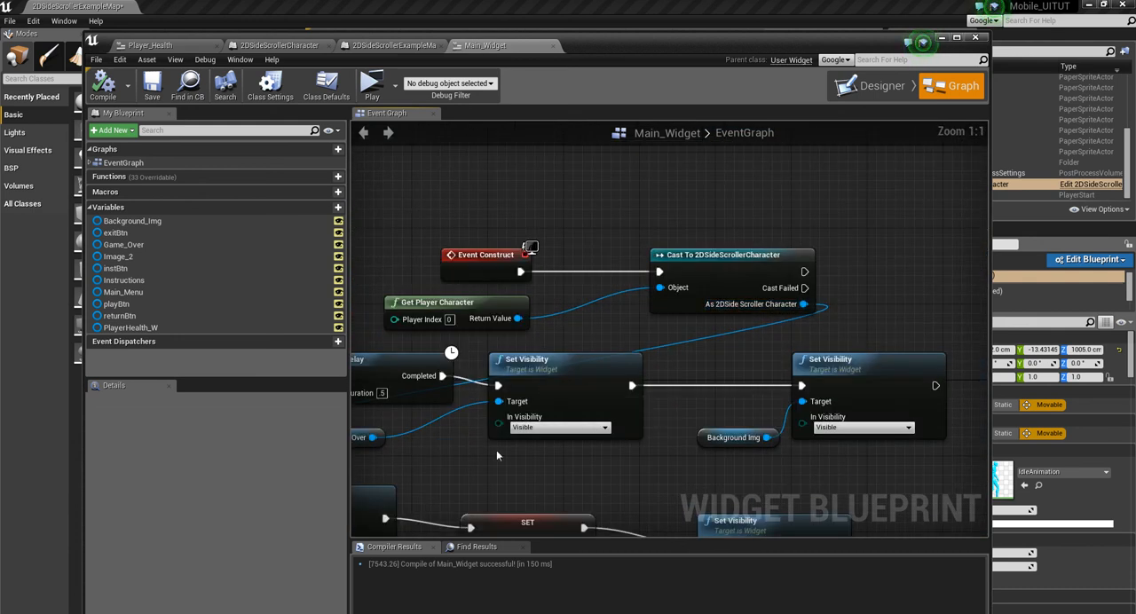
right_click_drag(460, 463, 617, 348)
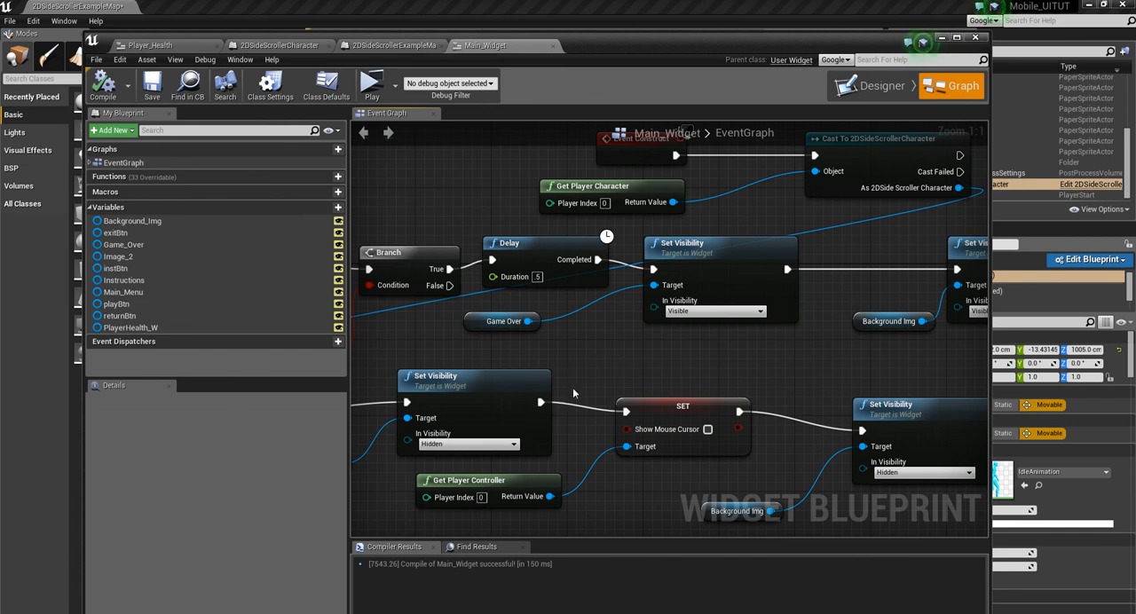
right_click_drag(509, 349, 733, 359)
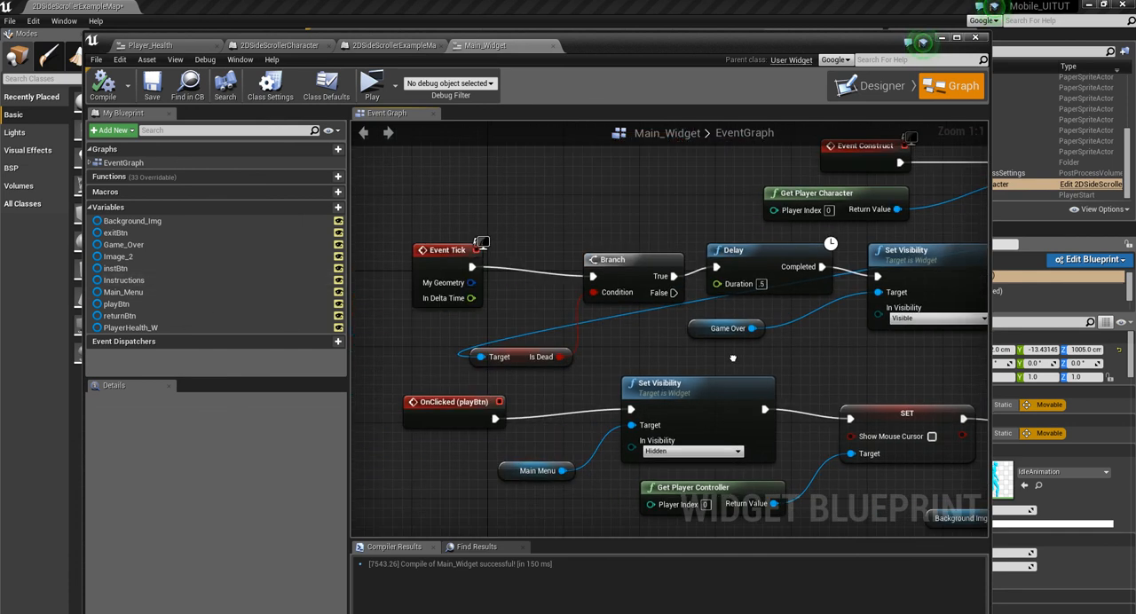
right_click_drag(732, 358, 680, 271)
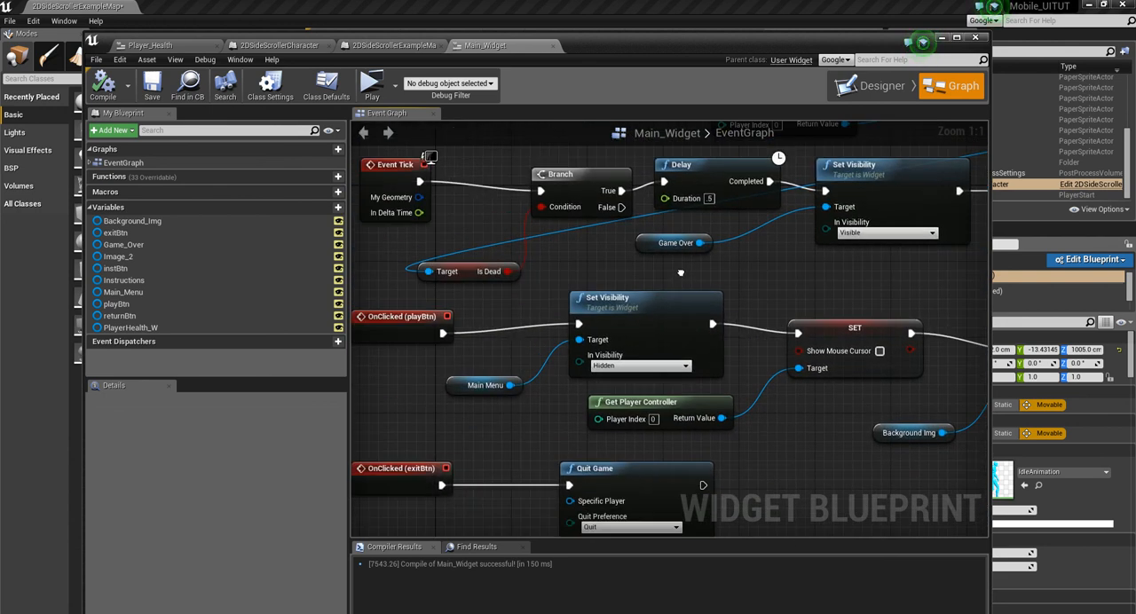
Switch Main_Widget to the Designer view and add a second Horizontal Box inside Game_Over
left_click(875, 87)
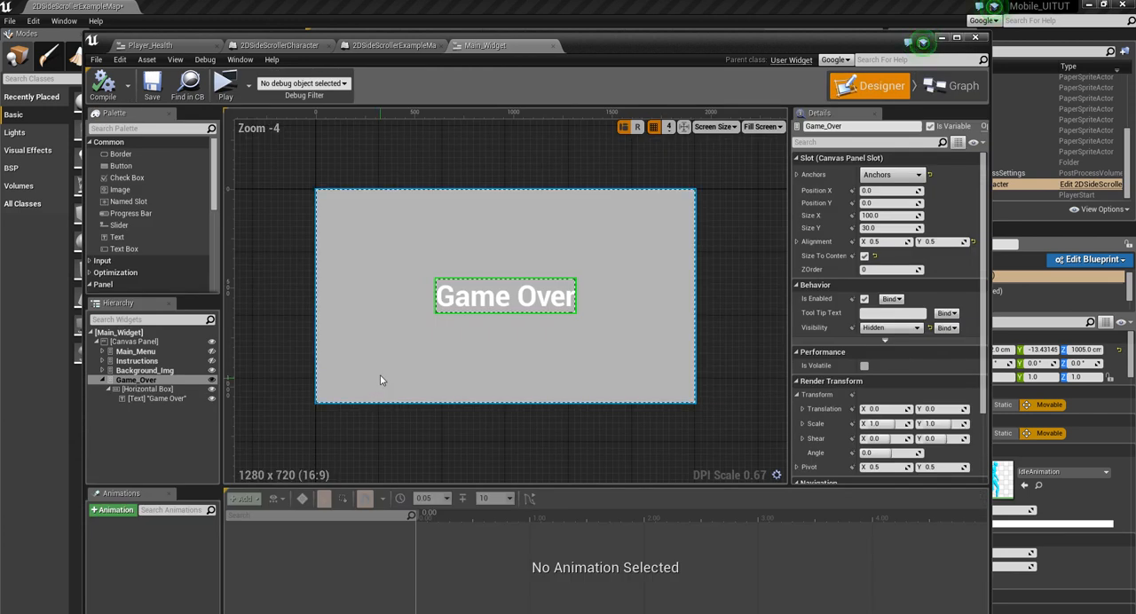
left_click(103, 380)
left_click(102, 380)
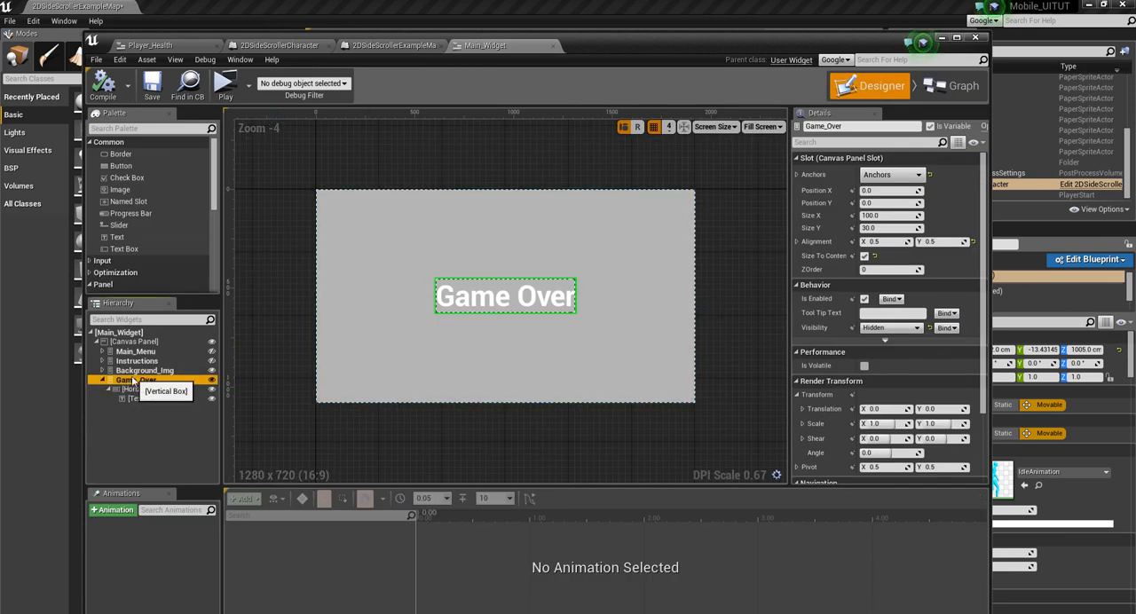
left_click(135, 379)
scroll(187, 227, "down", 2)
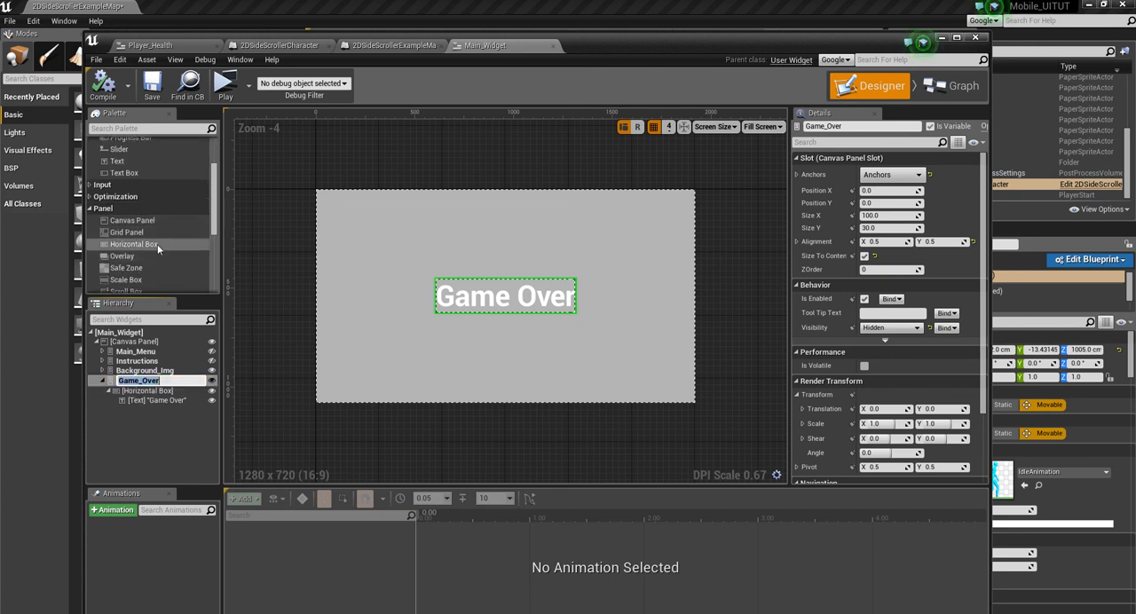
key("Escape")
left_click_drag(146, 251, 142, 386)
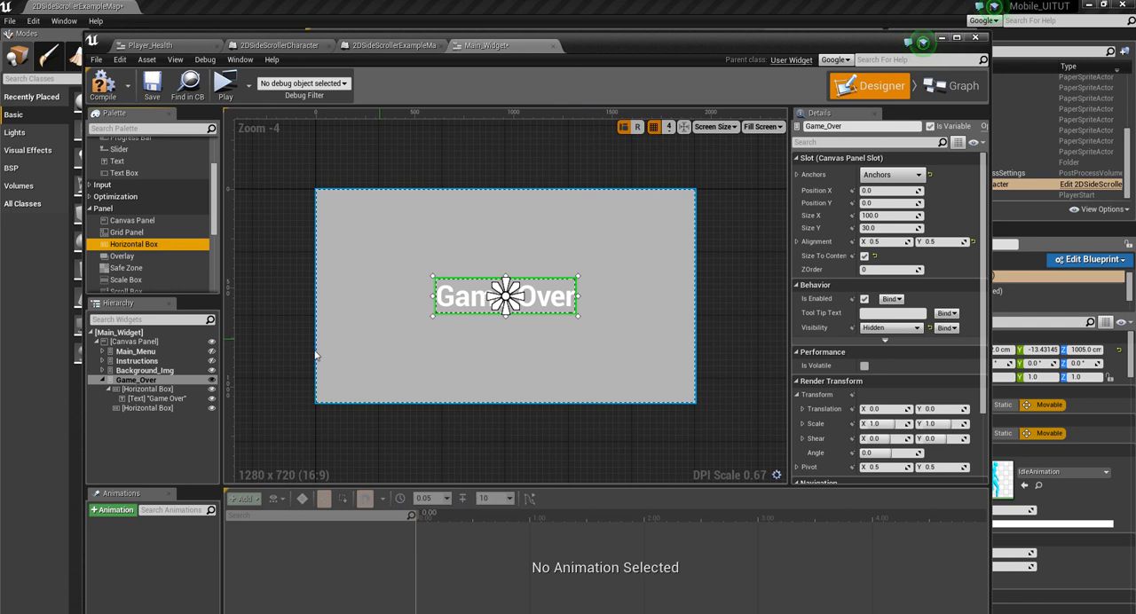
left_click(173, 407)
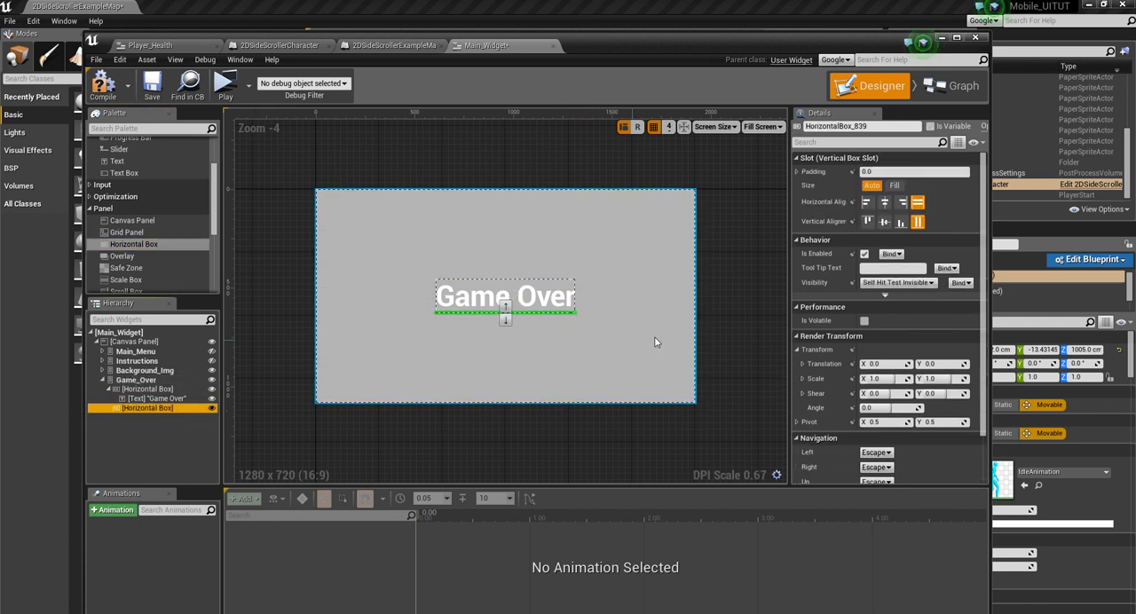
Add a Button to Game_Over's second Horizontal Box and nest an Overlay inside the button
scroll(163, 220, "up", 3)
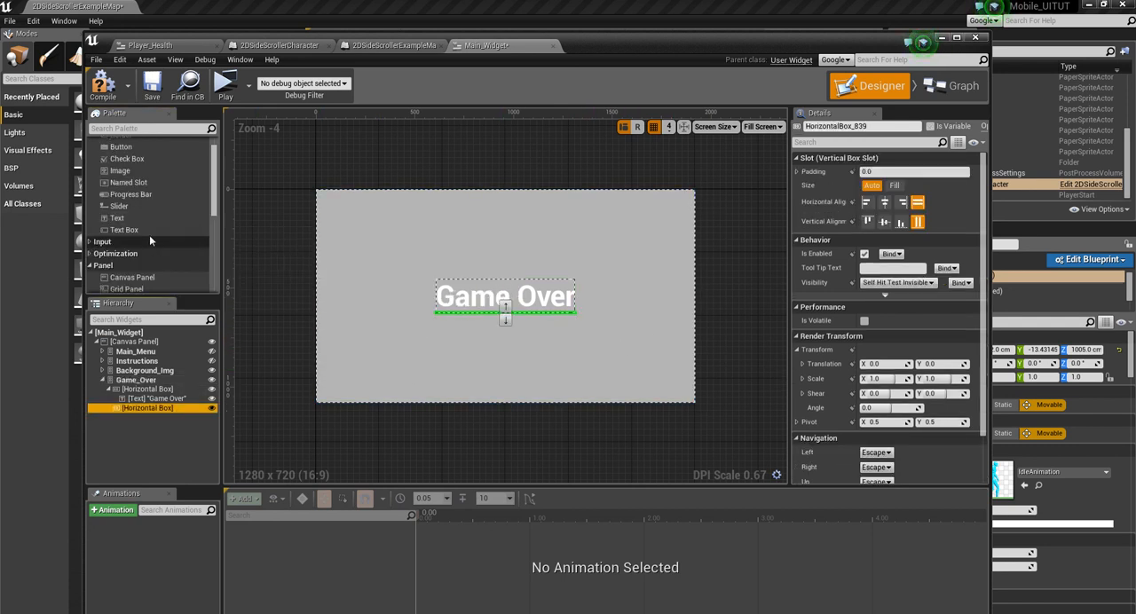
left_click_drag(120, 146, 151, 409)
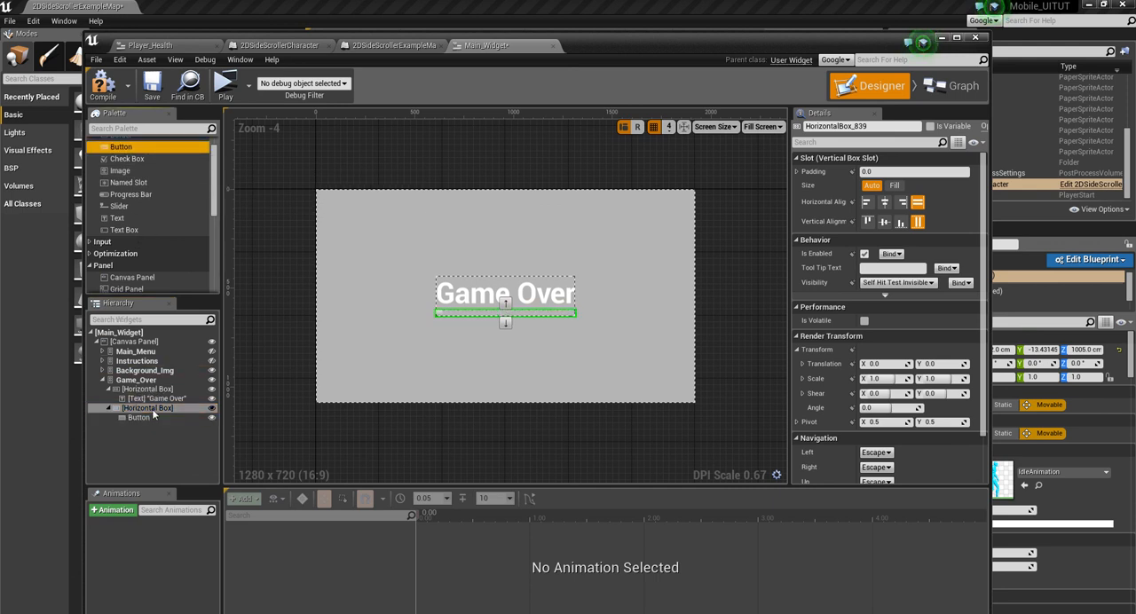
left_click(138, 418)
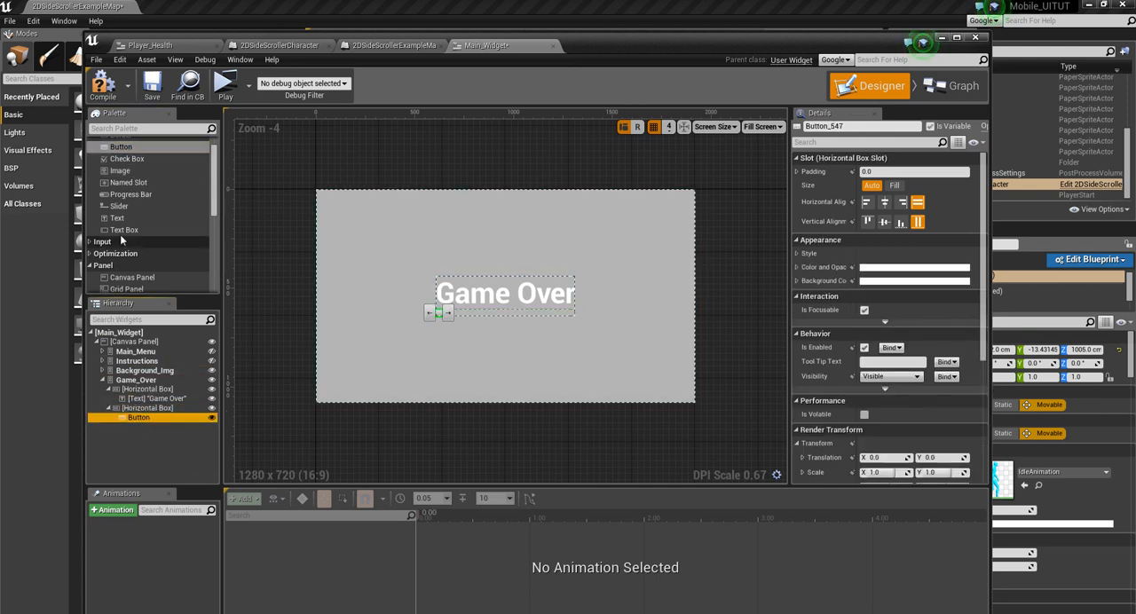
scroll(134, 250, "down", 3)
left_click_drag(121, 237, 139, 417)
Add a Text widget inside the button's Overlay, with the text "Restart" and font size 60
scroll(142, 238, "up", 3)
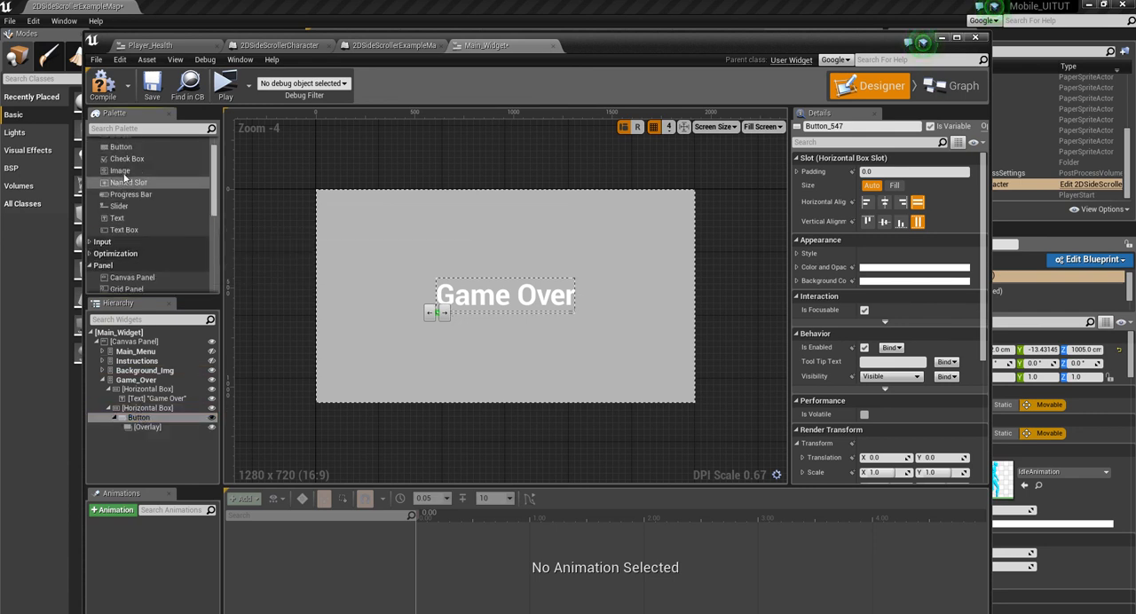
left_click_drag(118, 269, 132, 426)
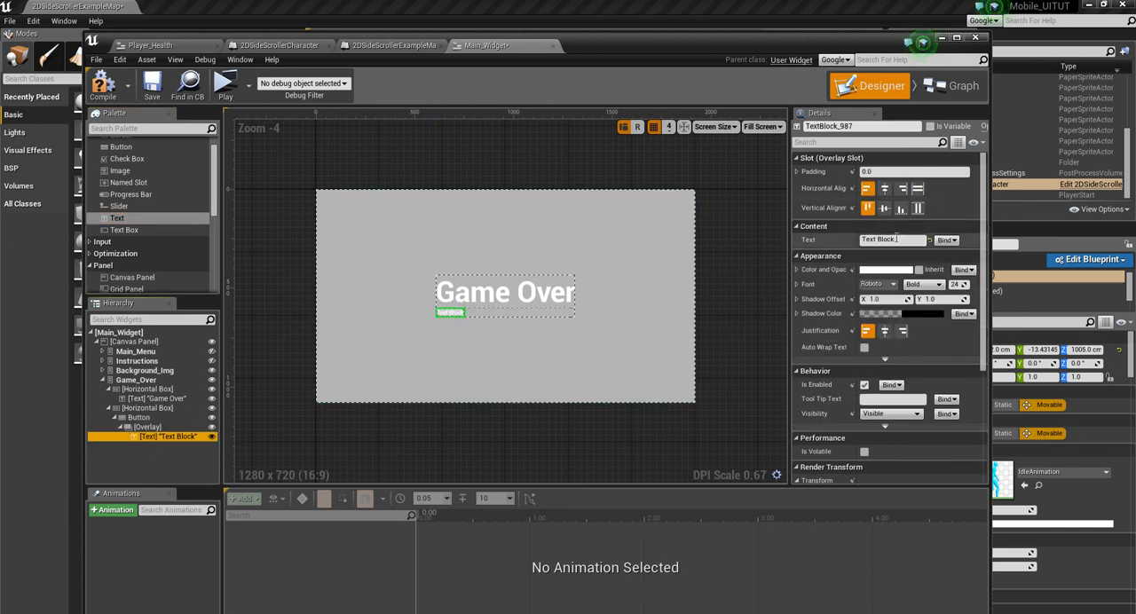
left_click(887, 240)
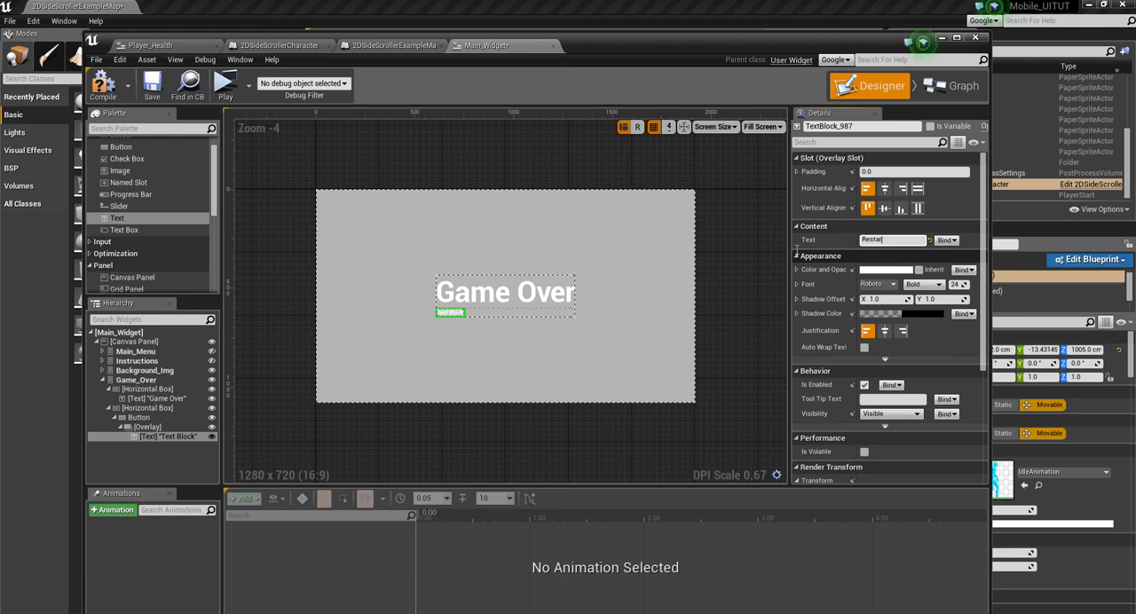
left_click(958, 284)
type("60")
key("Return")
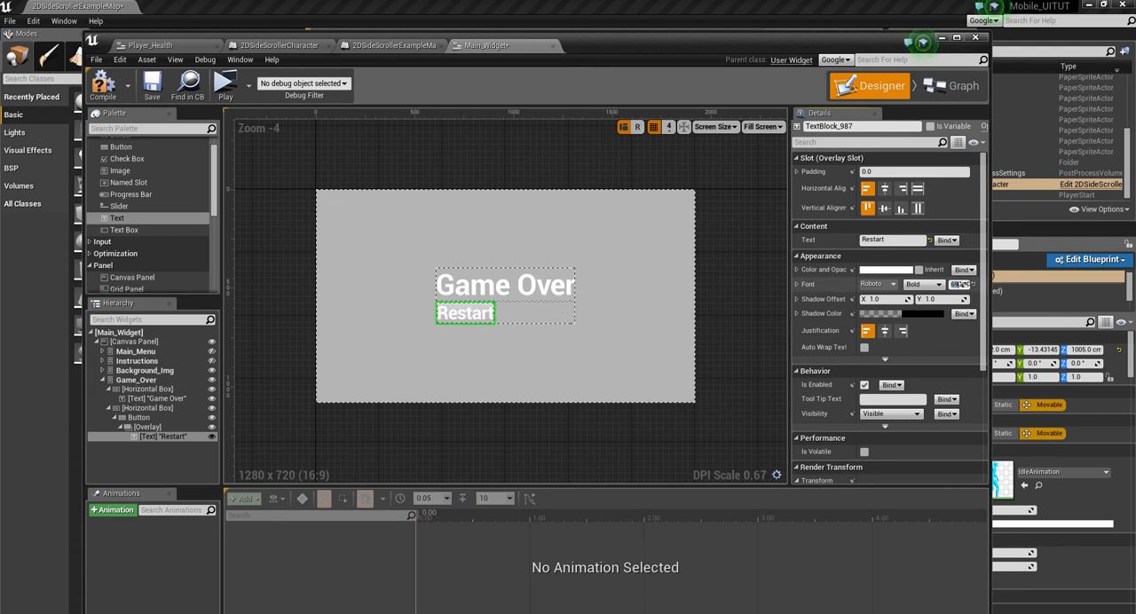
Rename the Button that holds the Restart text as restartBtn
left_click(138, 417)
left_click_drag(860, 127, 727, 139)
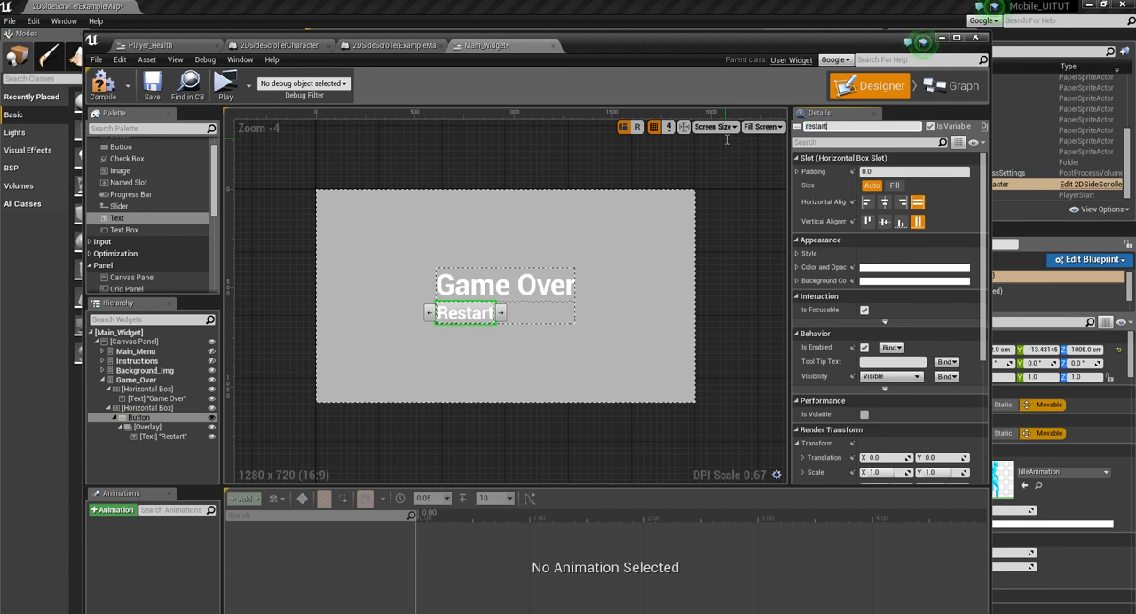
type("restartBtn")
key("Return")
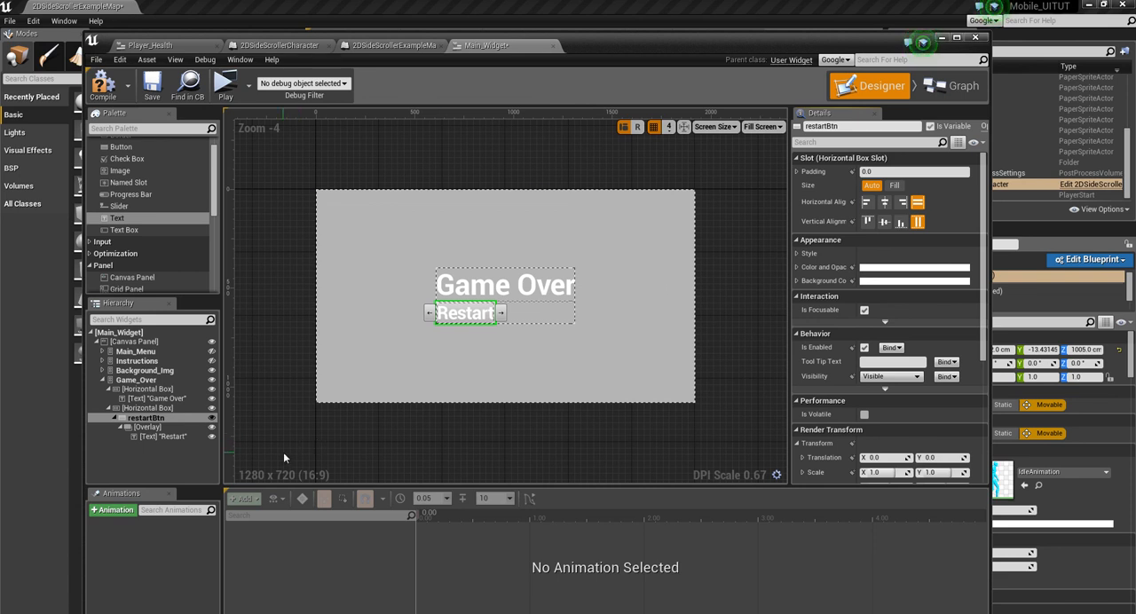
left_click(151, 417)
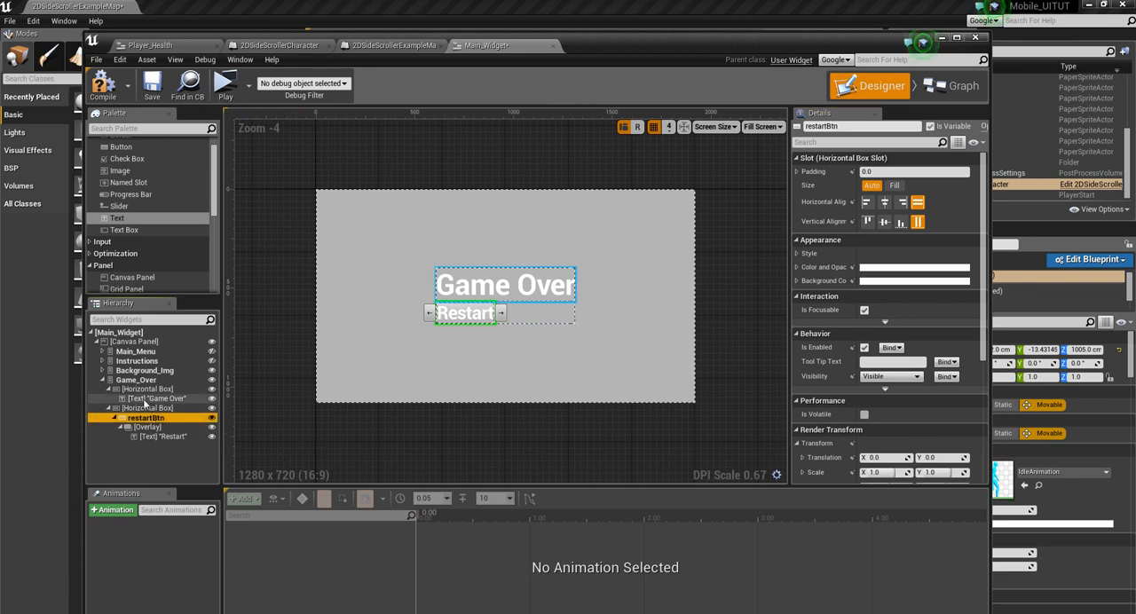
left_click(146, 408)
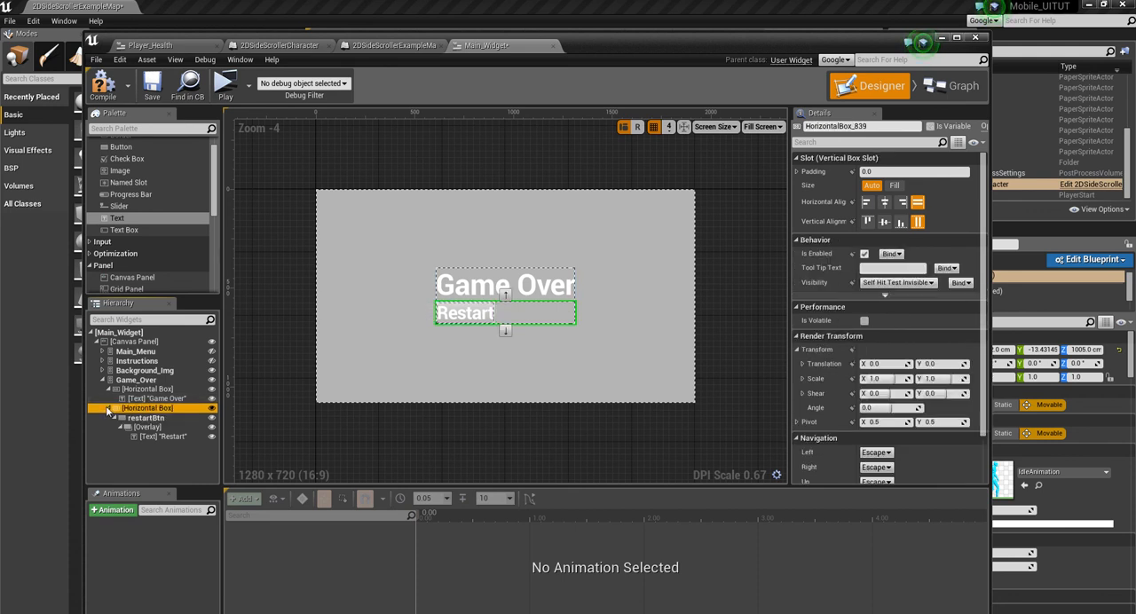
left_click(107, 408)
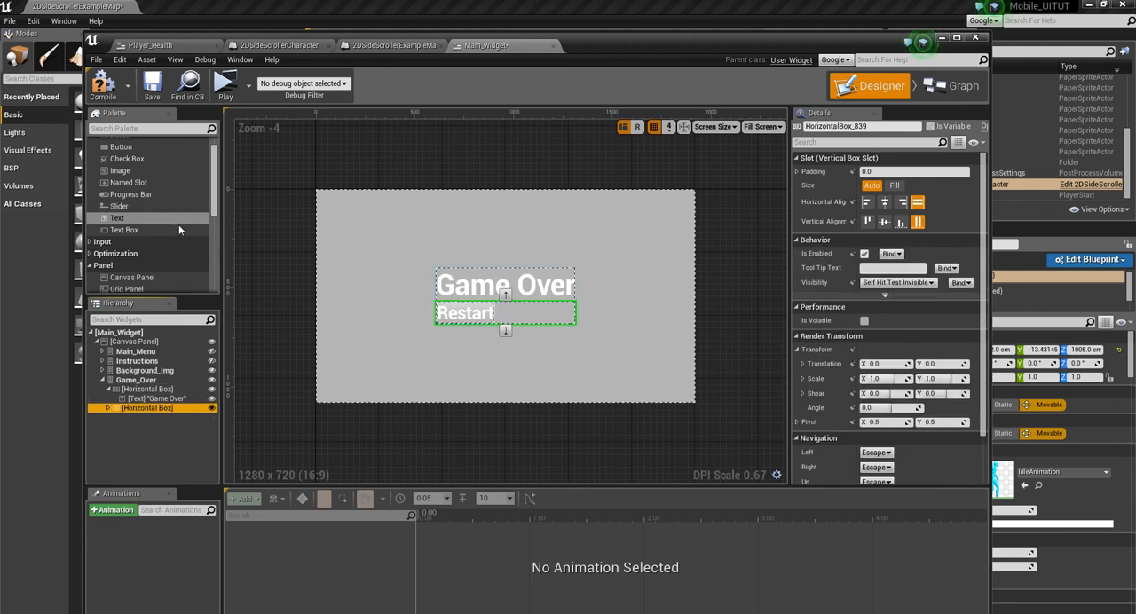
scroll(142, 248, "down", 2)
left_click_drag(140, 246, 149, 392)
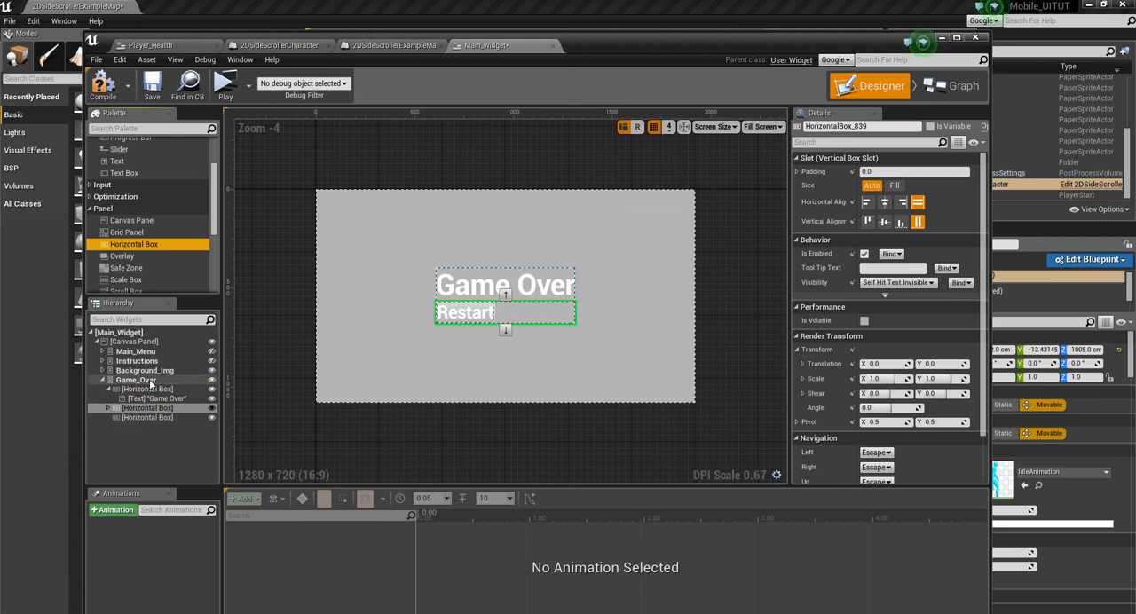
left_click(108, 390)
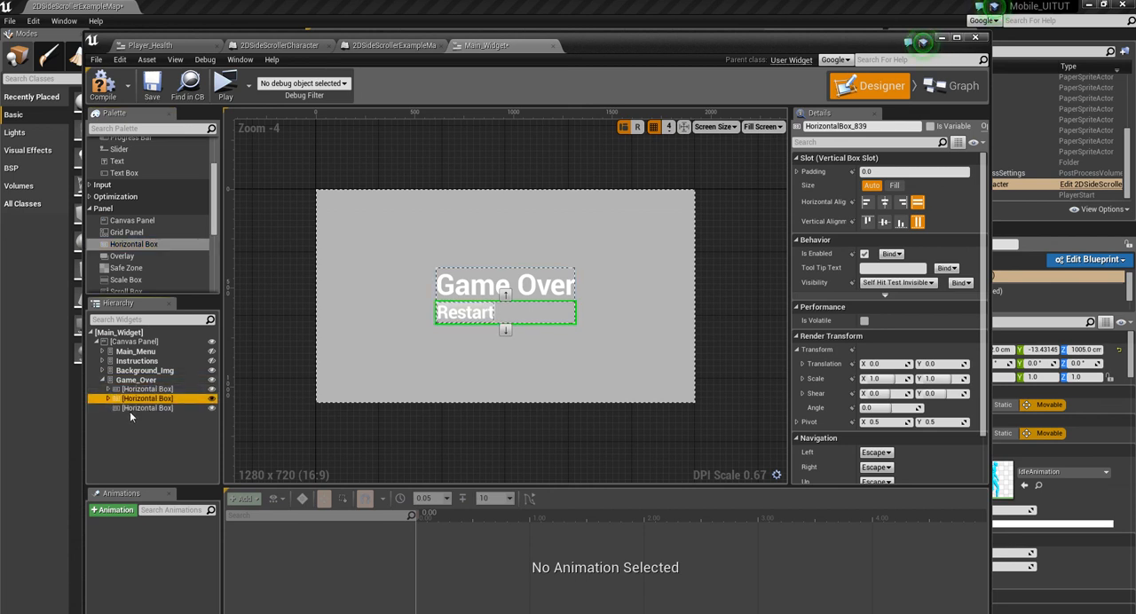
left_click(130, 411)
scroll(135, 235, "up", 5)
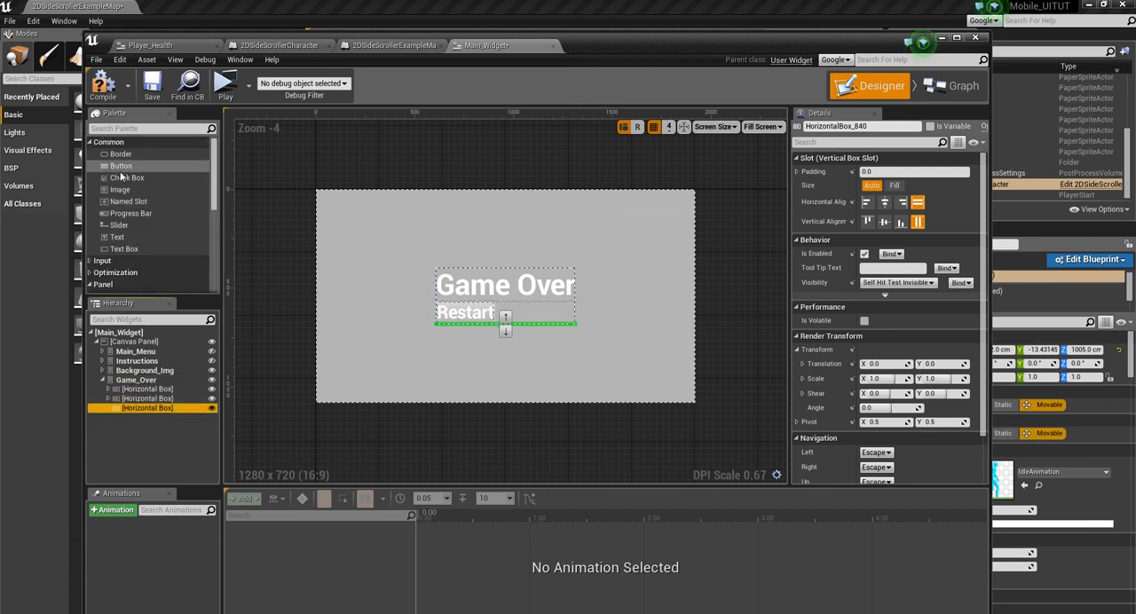
left_click_drag(120, 166, 132, 411)
left_click(135, 411)
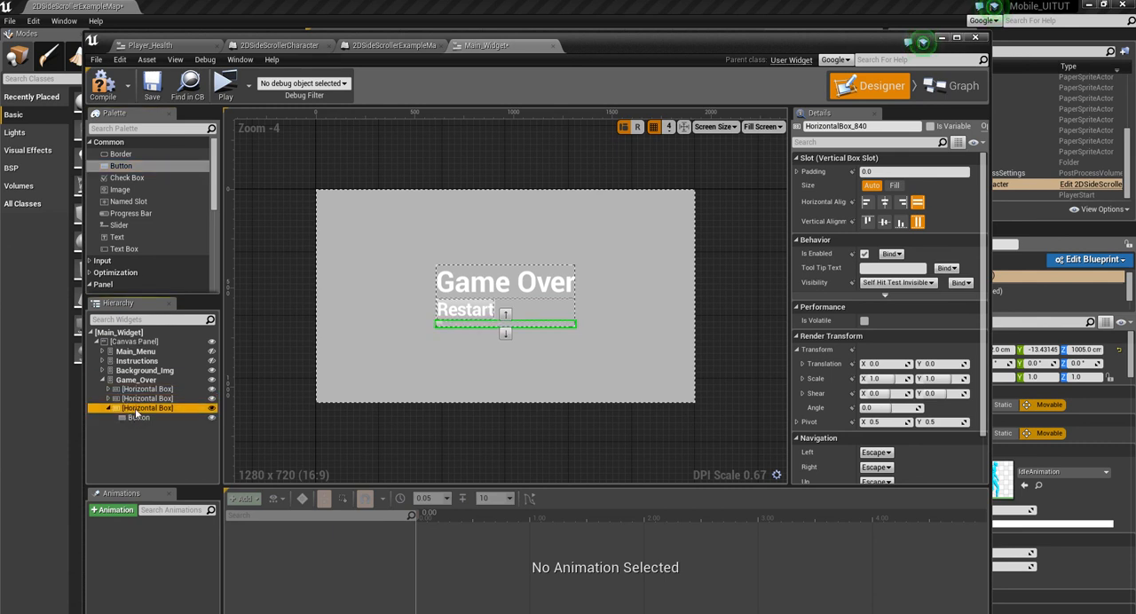
left_click(131, 417)
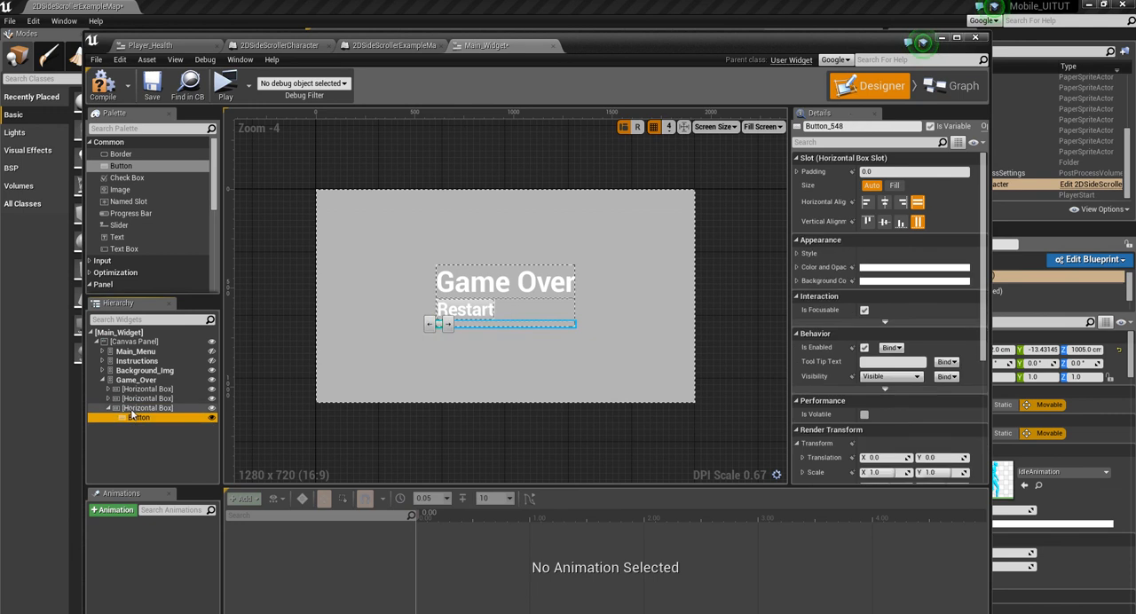
left_click(131, 408)
key("Delete")
Add a second Button beside restartBtn in Game_Over's second Horizontal Box
left_click(108, 399)
left_click(127, 401)
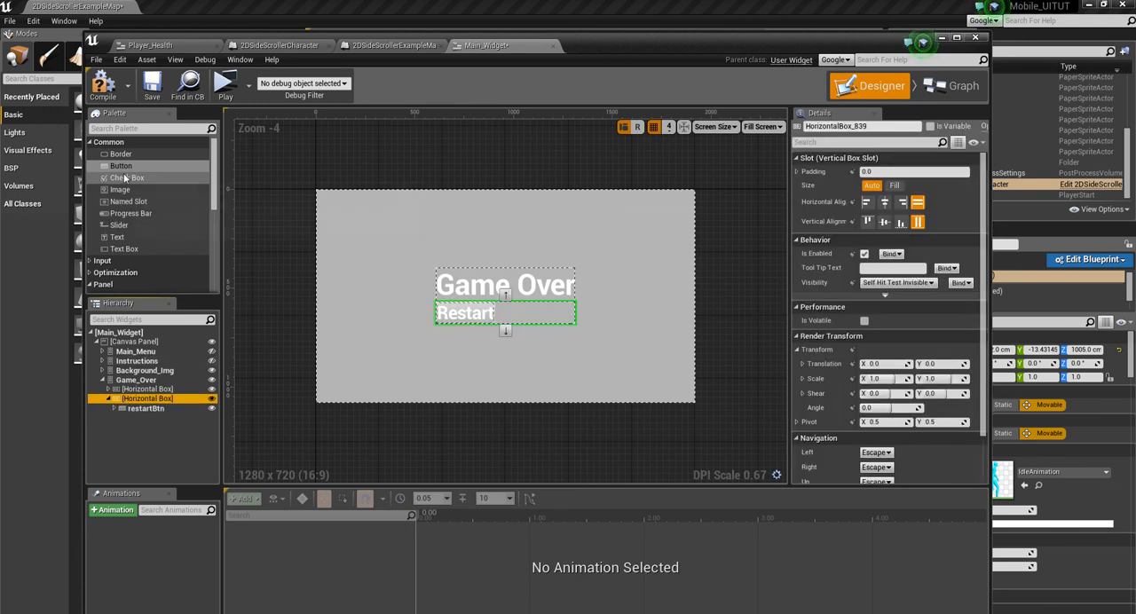
left_click_drag(120, 166, 142, 401)
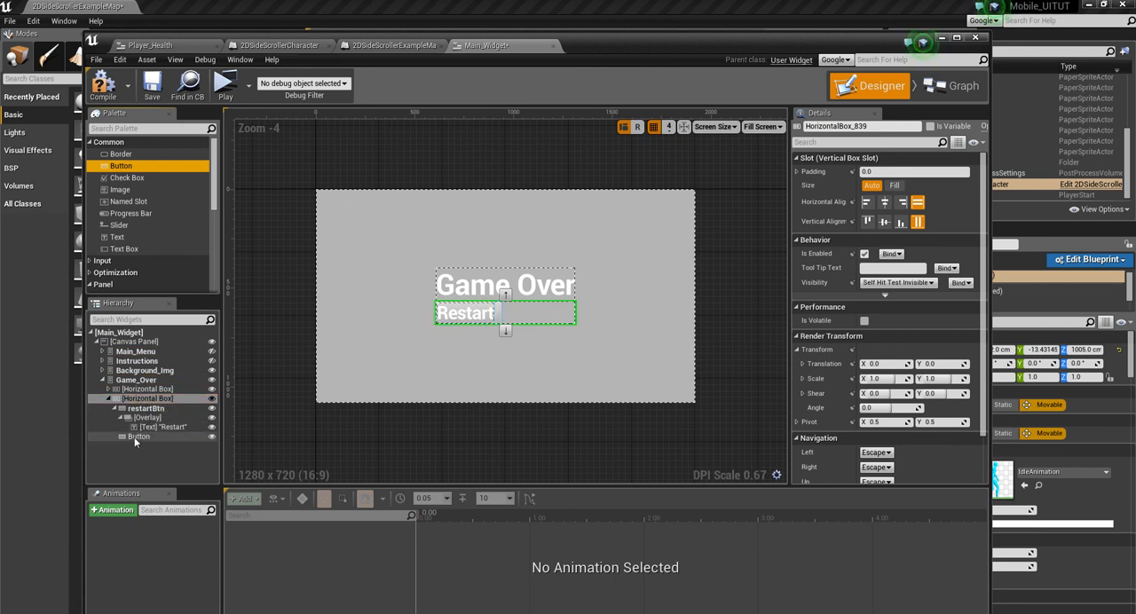
left_click(134, 436)
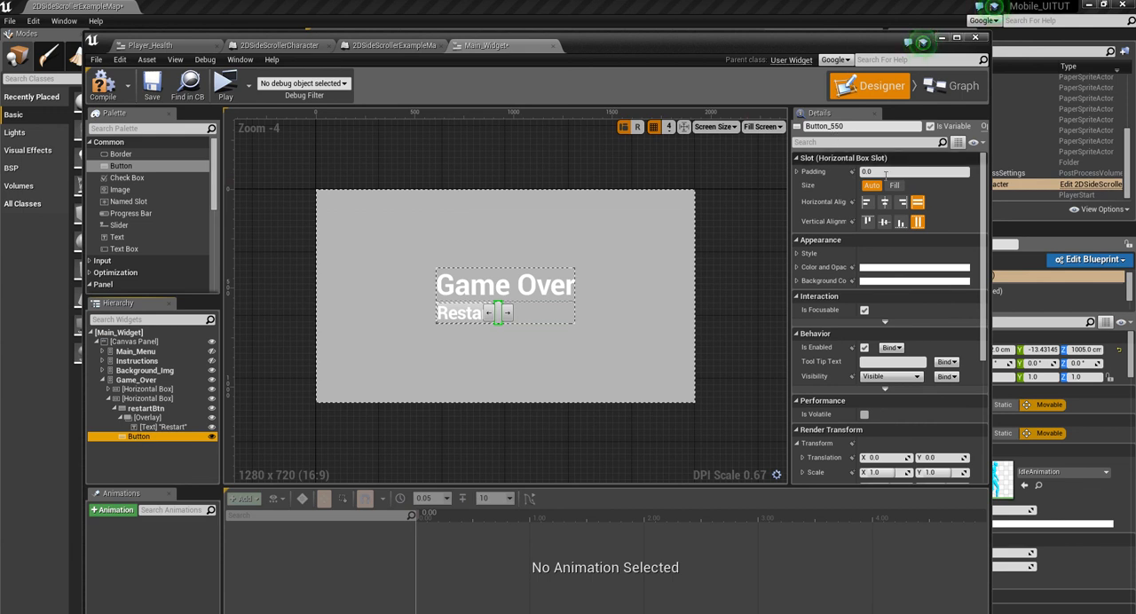
Name the newly added Button extBtn
left_click(834, 126)
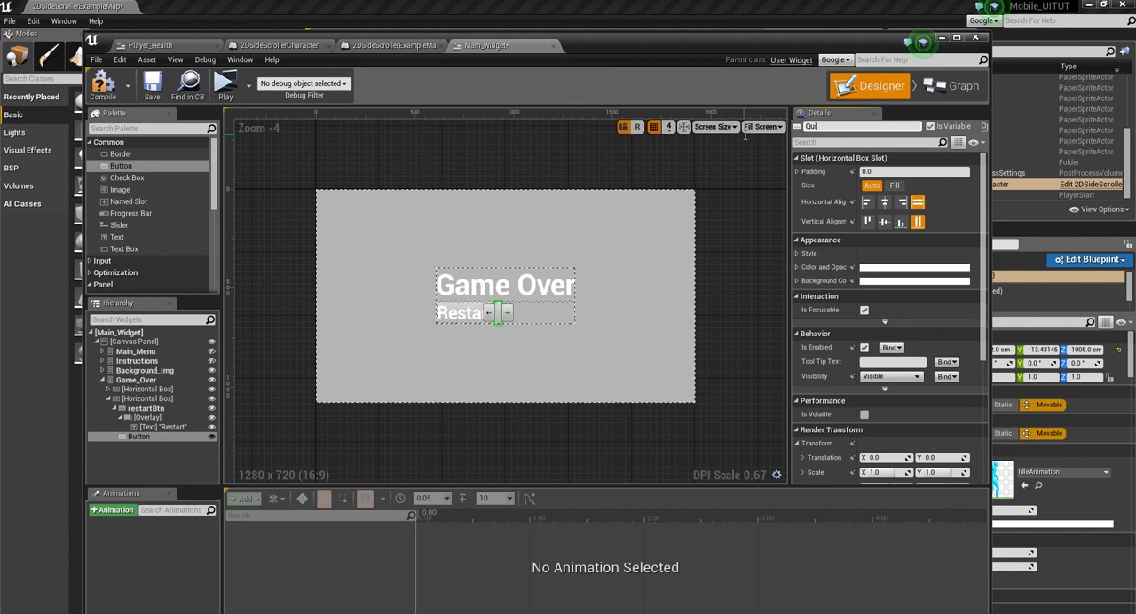
key("BackSpace")
key("BackSpace")
key("BackSpace")
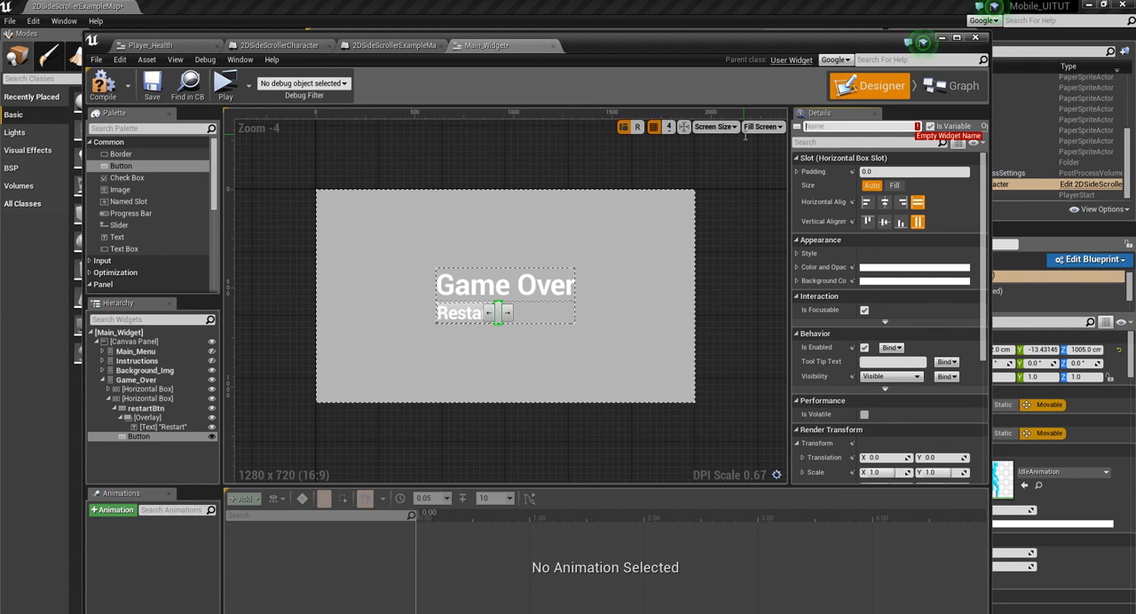
type("extBtn")
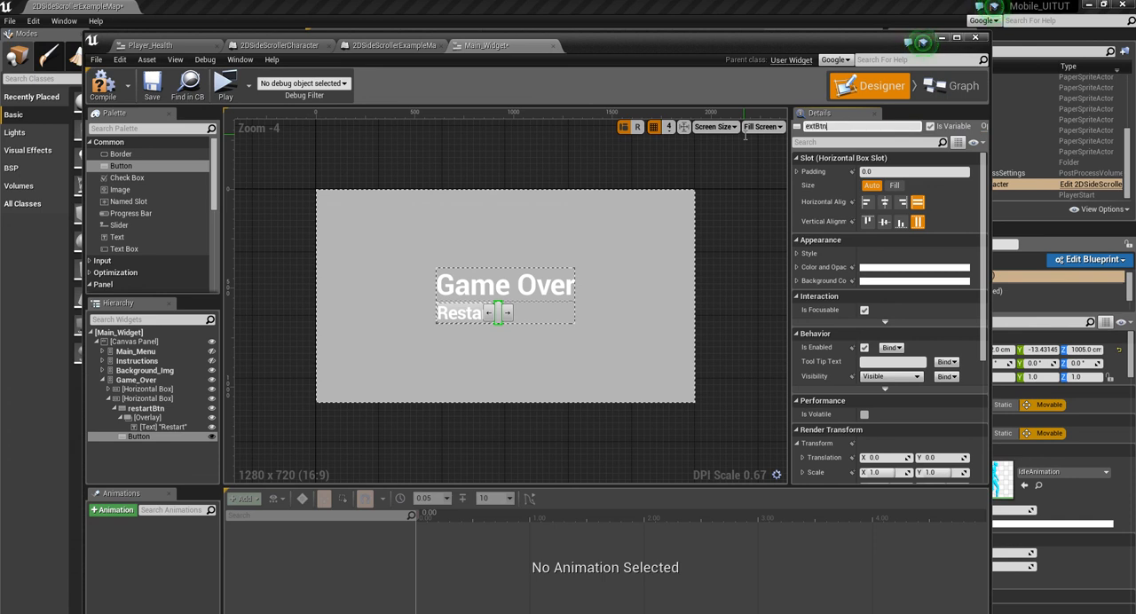
key("Return")
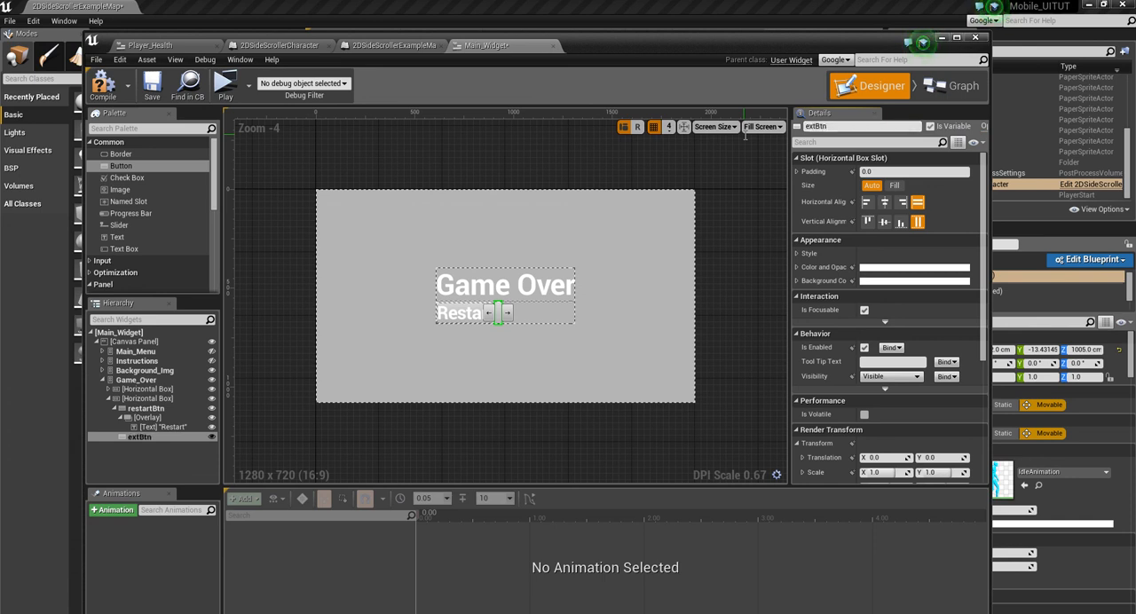
Rename the second Button in Game_Over's second Horizontal Box as gameoverBtn
left_click(809, 126)
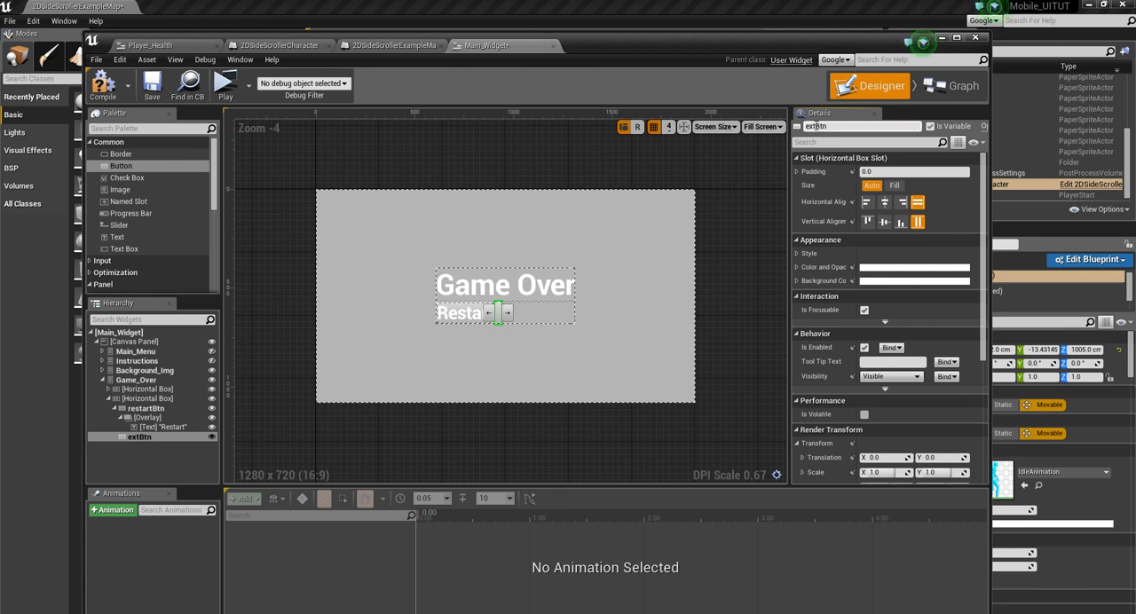
double_click(817, 126)
key("BackSpace")
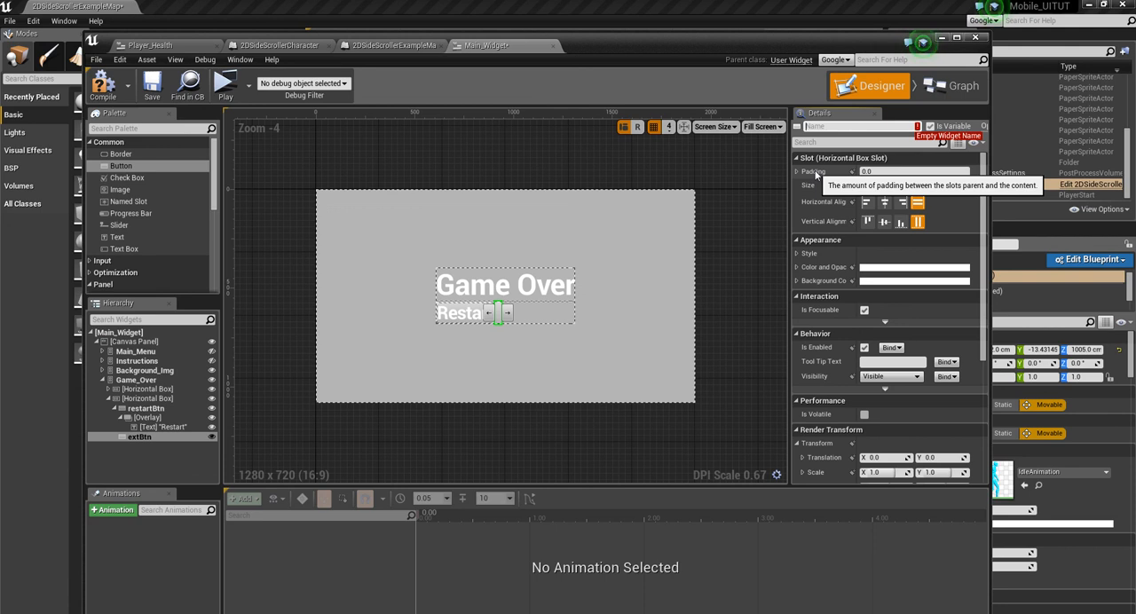
type("gameov")
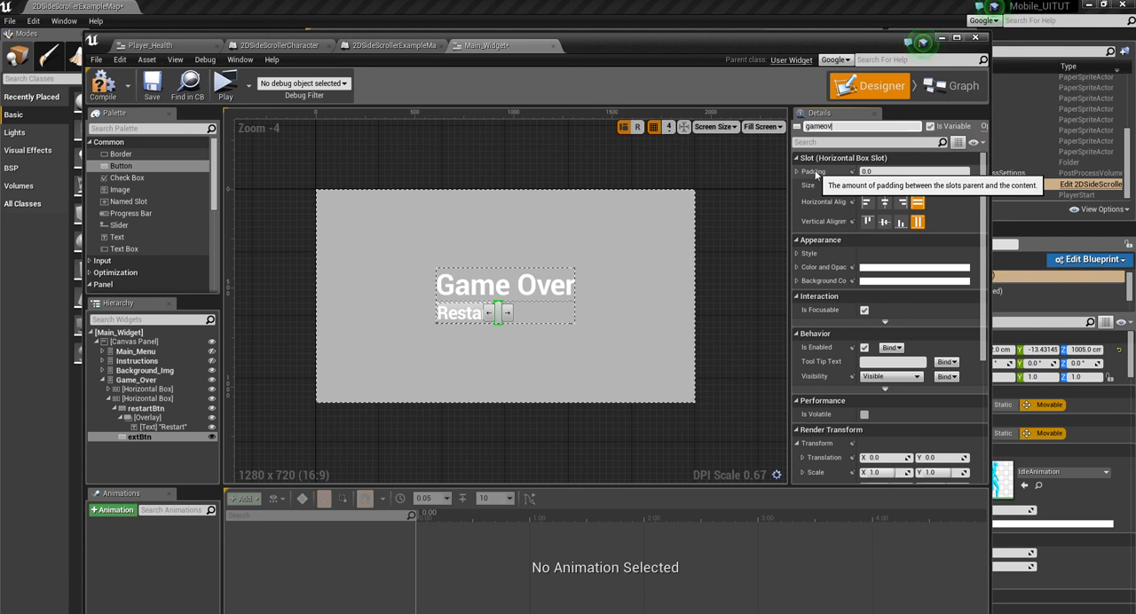
type("erBtn")
key("Return")
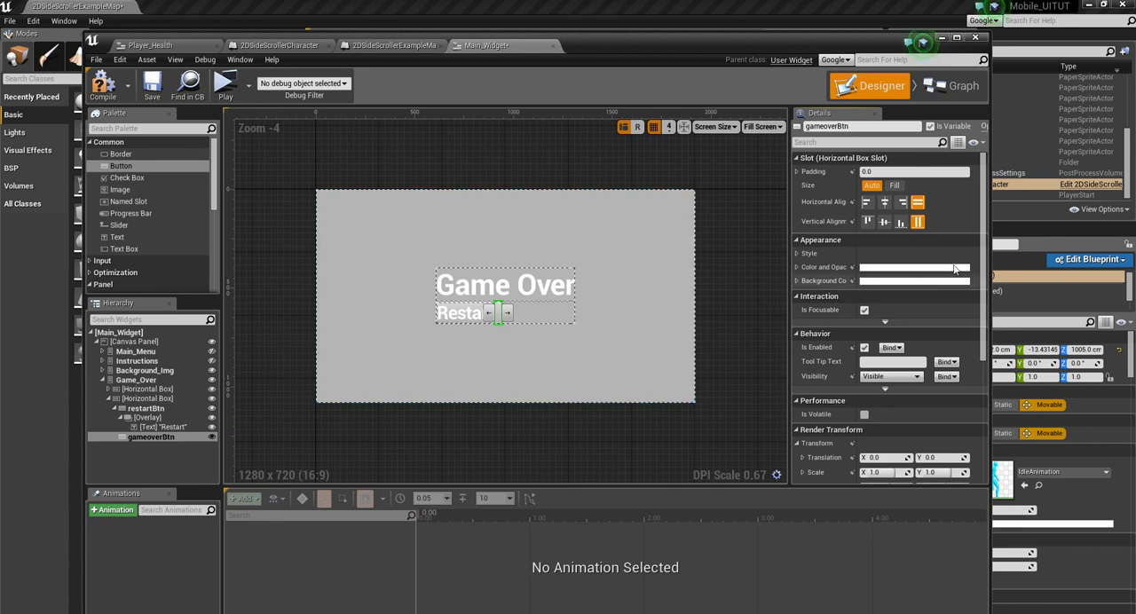
Set the slot size of both gameoverBtn and restartBtn to Fill
left_click(894, 187)
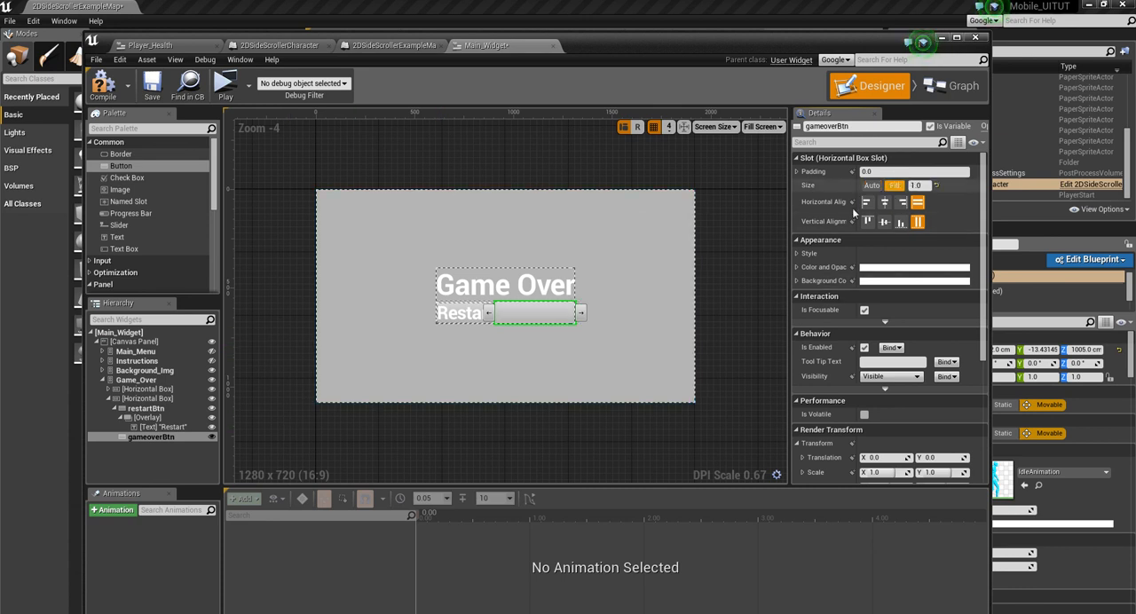
left_click(146, 408)
left_click(895, 186)
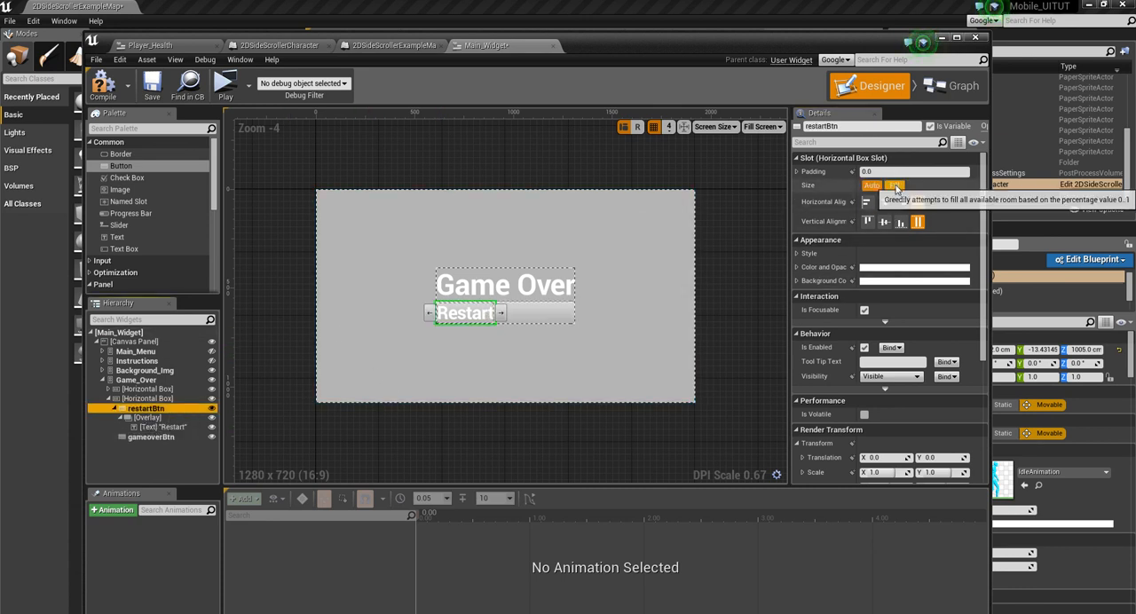
Nest an Overlay inside gameoverBtn and add a Text widget inside that Overlay
left_click(151, 437)
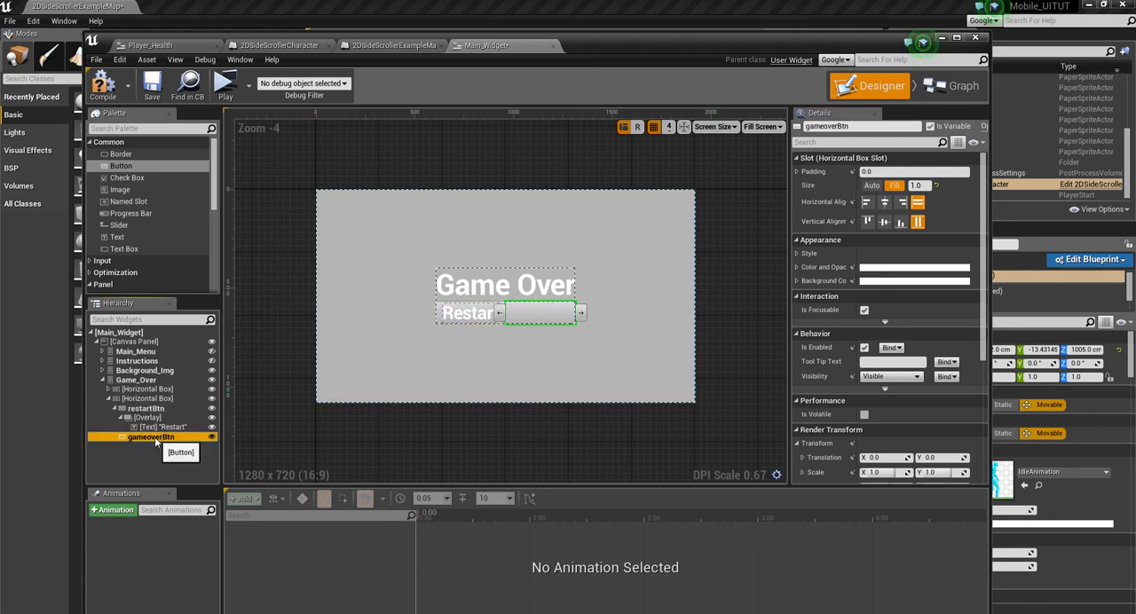
scroll(147, 247, "down", 5)
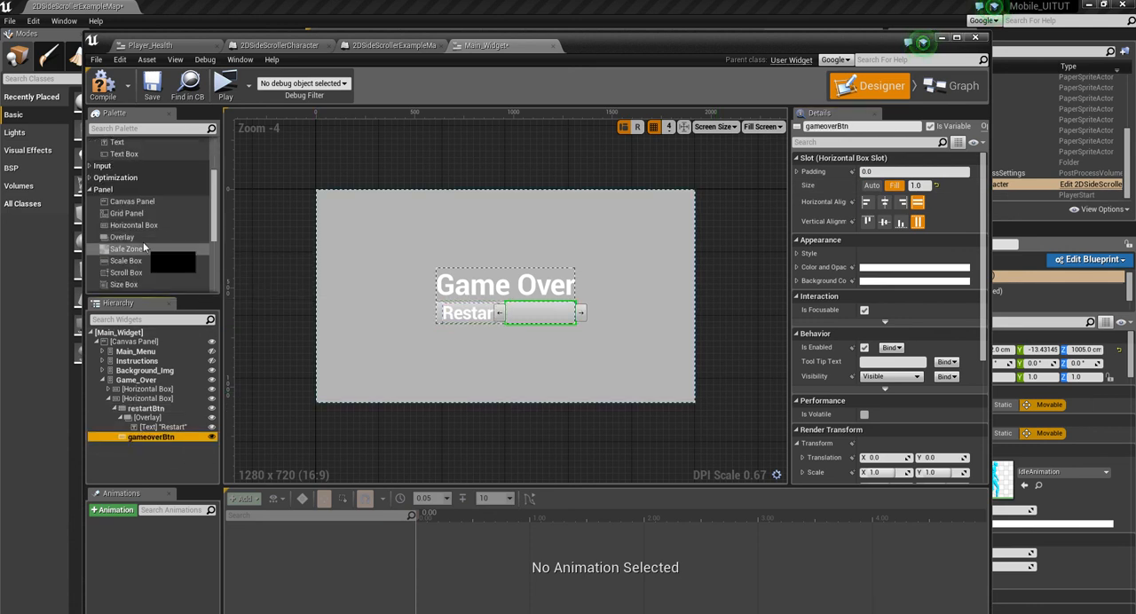
left_click_drag(142, 240, 151, 435)
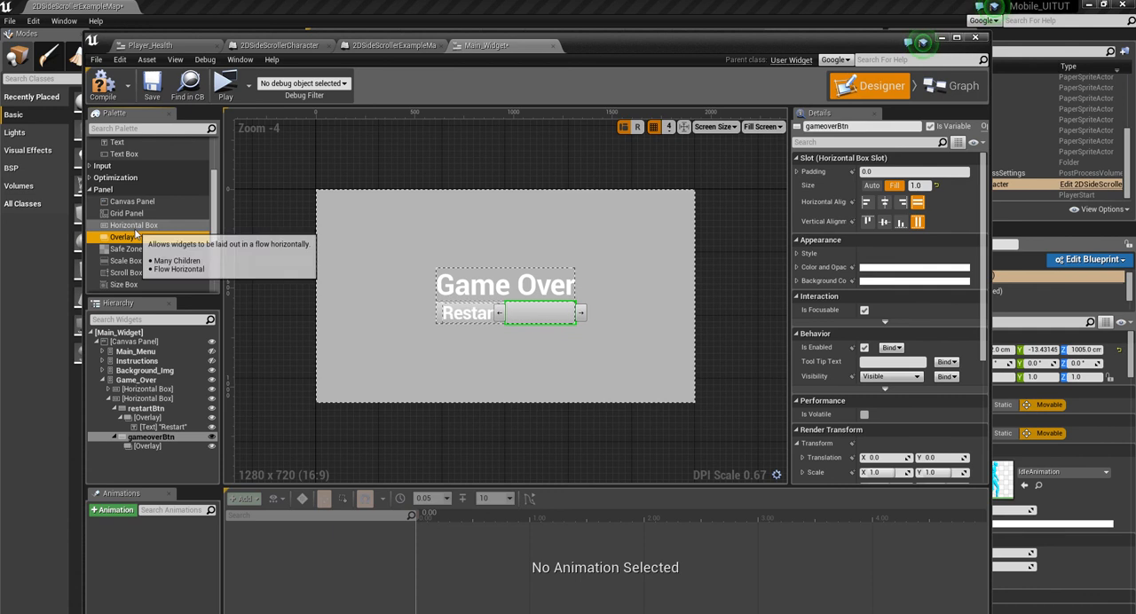
scroll(135, 231, "up", 3)
left_click_drag(117, 199, 152, 450)
left_click(154, 456)
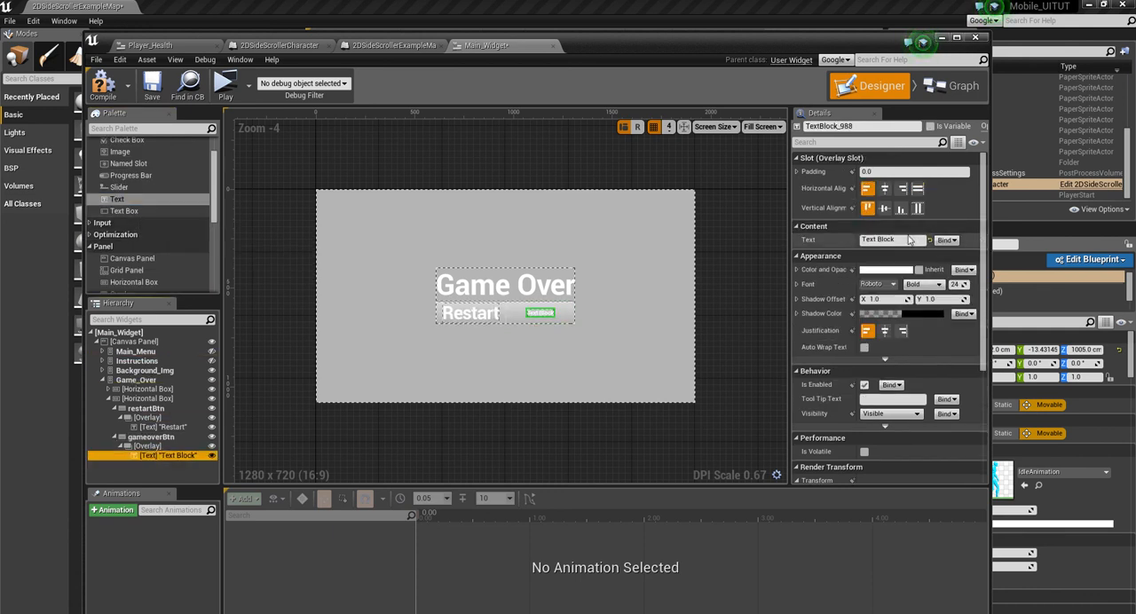
Set the gameoverBtn label's text to "Exit" and its font size to 60
left_click_drag(907, 240, 847, 242)
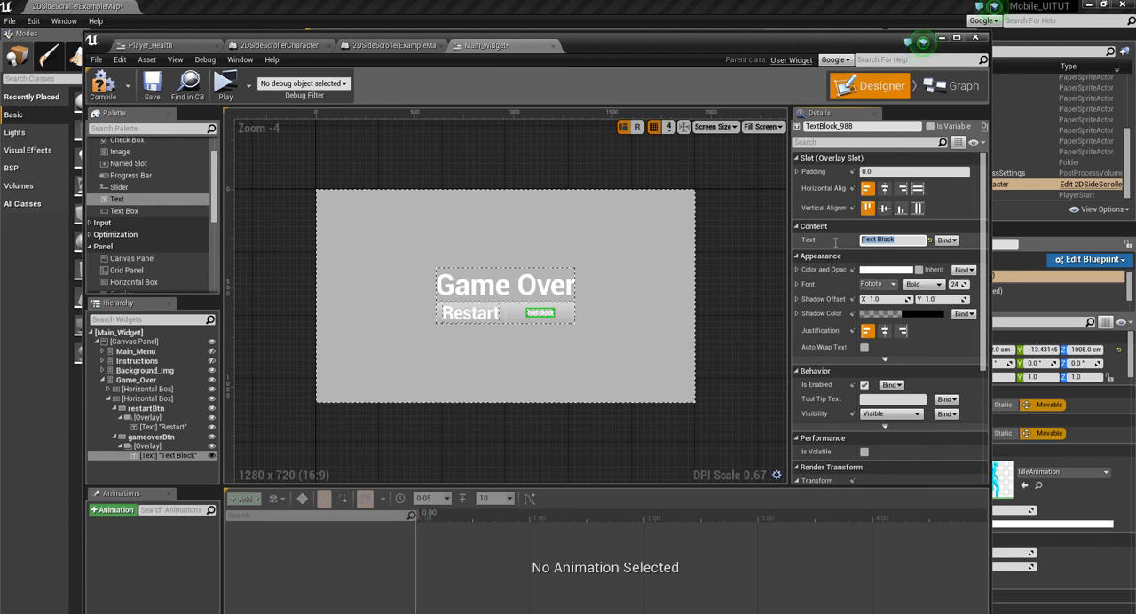
type("Exit")
key("Return")
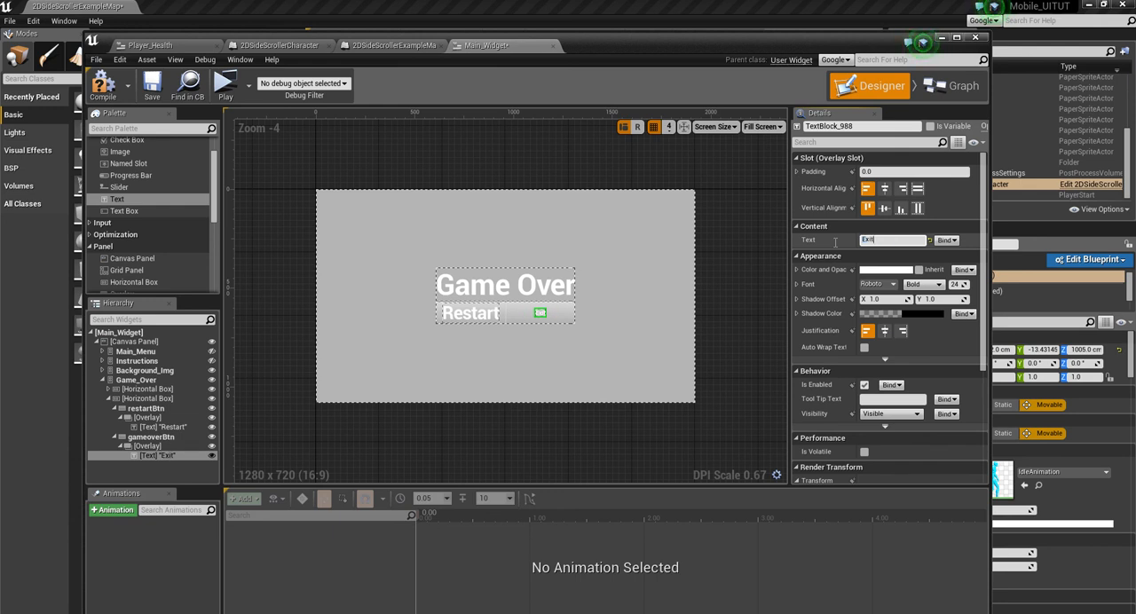
left_click(956, 286)
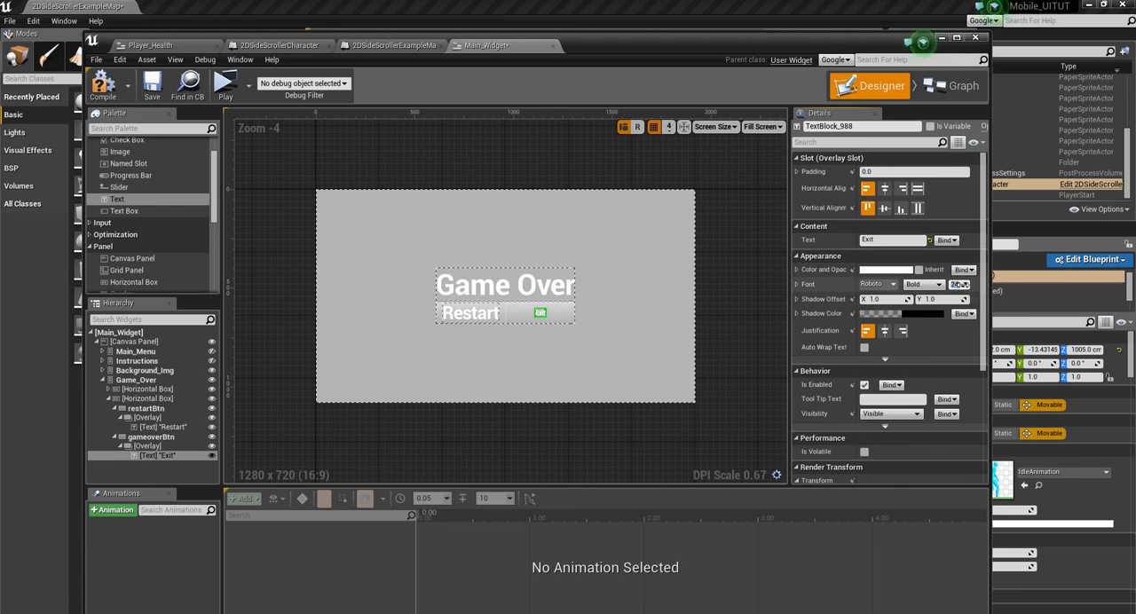
type("60")
key("Return")
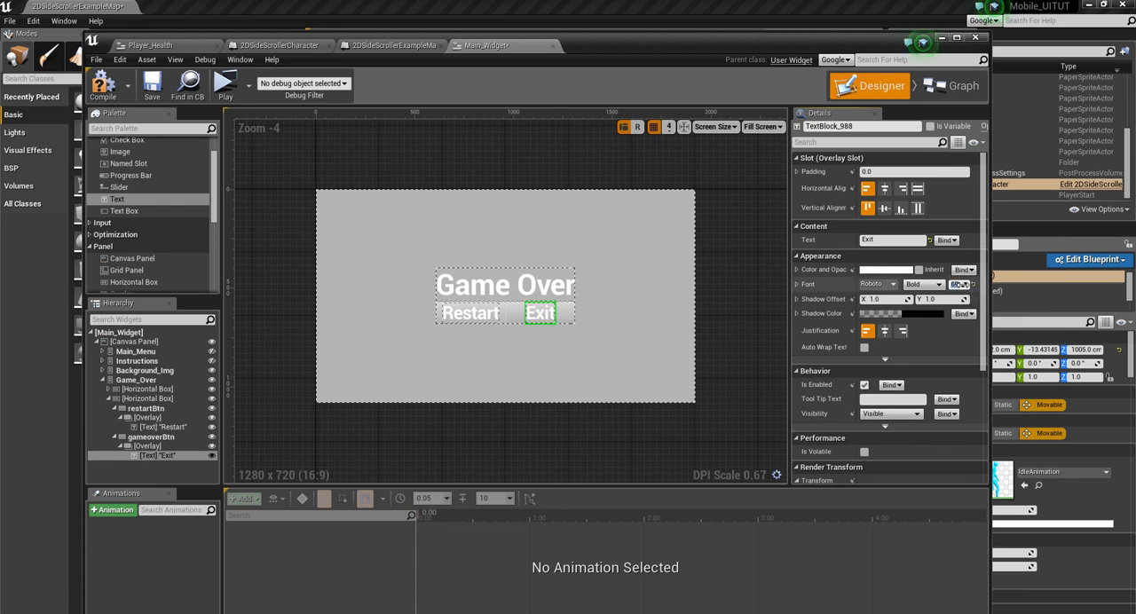
left_click(564, 313)
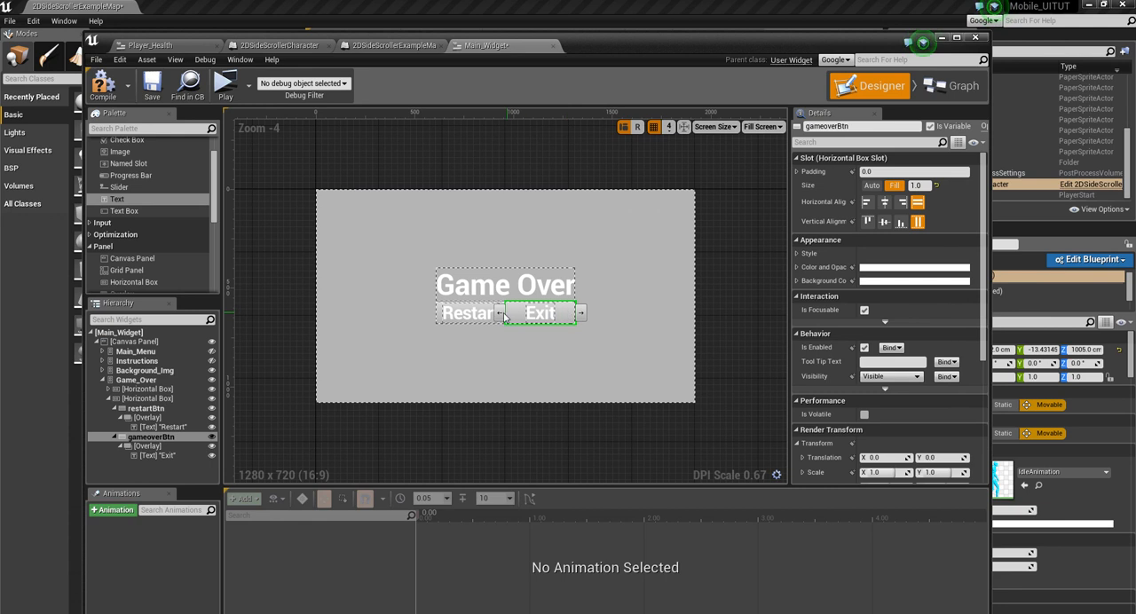
left_click(441, 315)
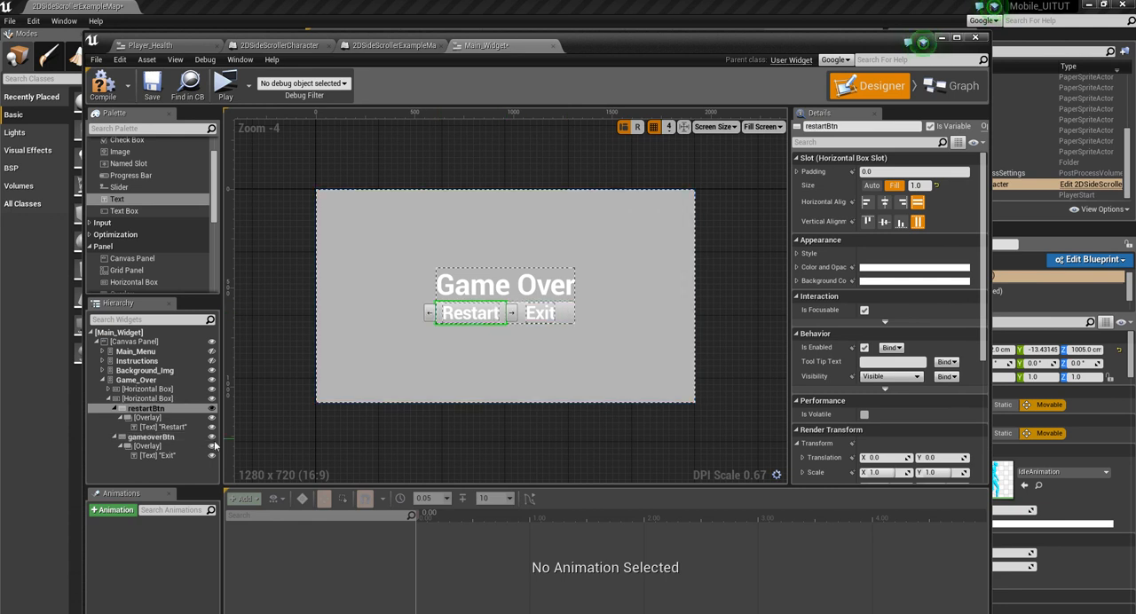
left_click(178, 440)
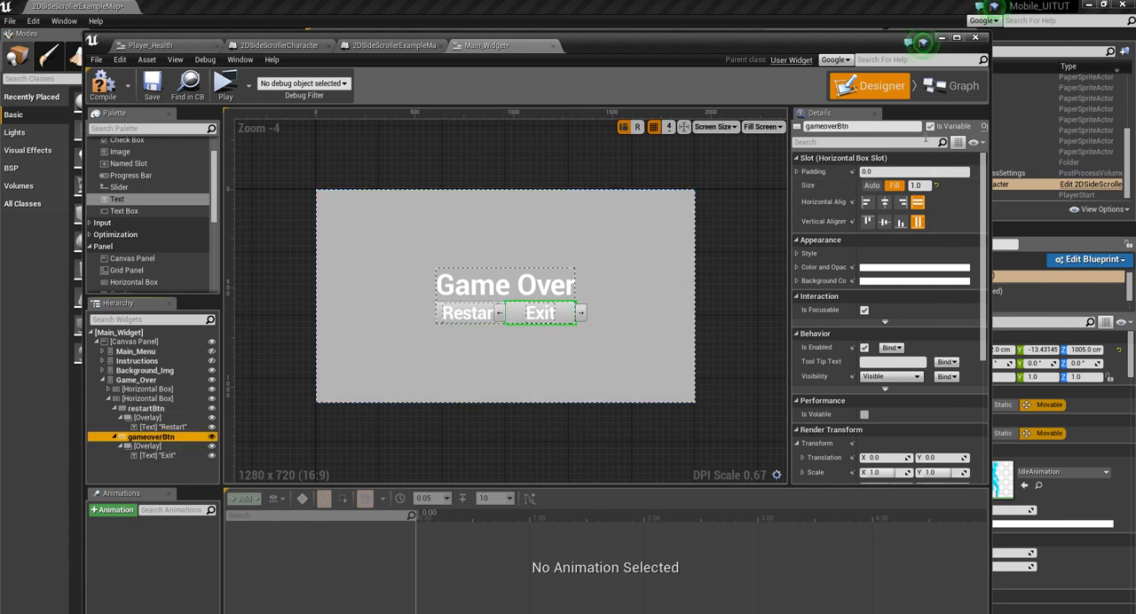
left_click(171, 410)
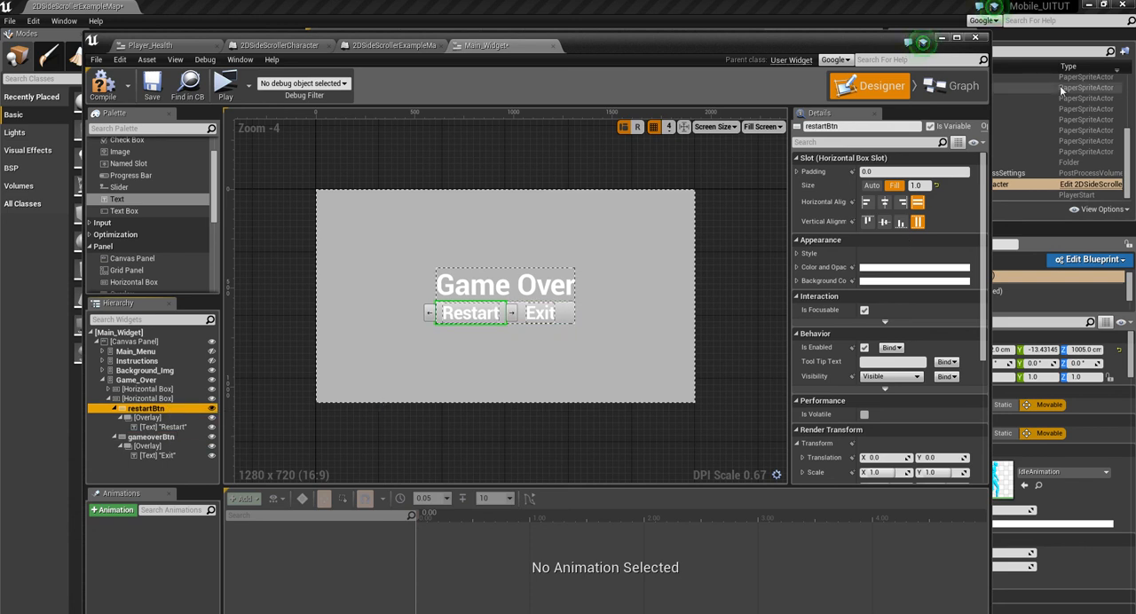
Add an OnClicked event for restartBtn to Main_Widget's event graph
left_click(957, 89)
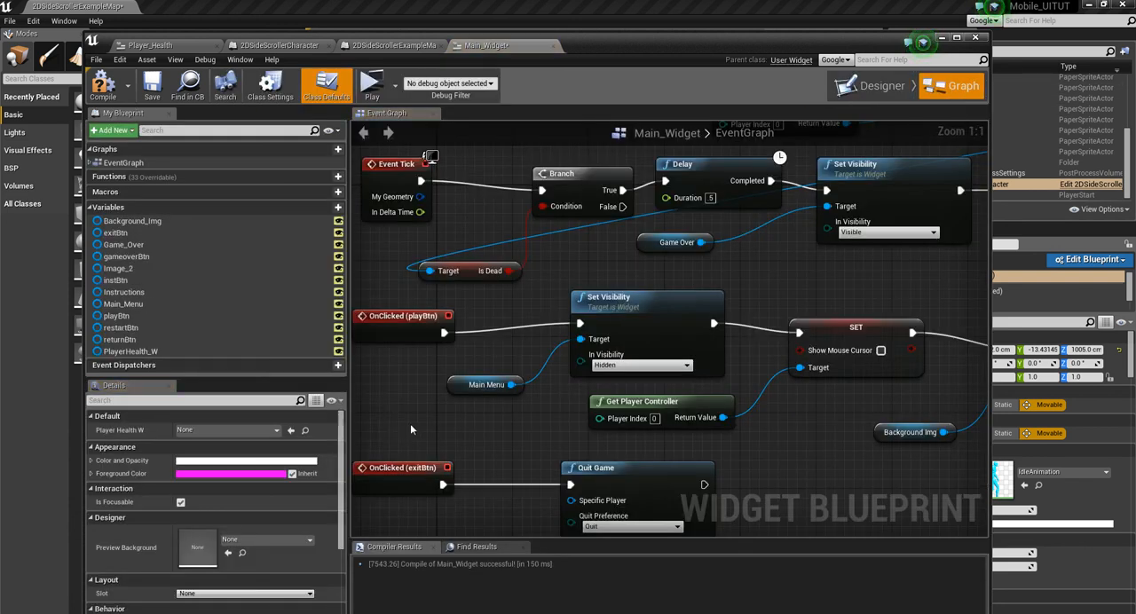
right_click_drag(410, 423, 724, 492)
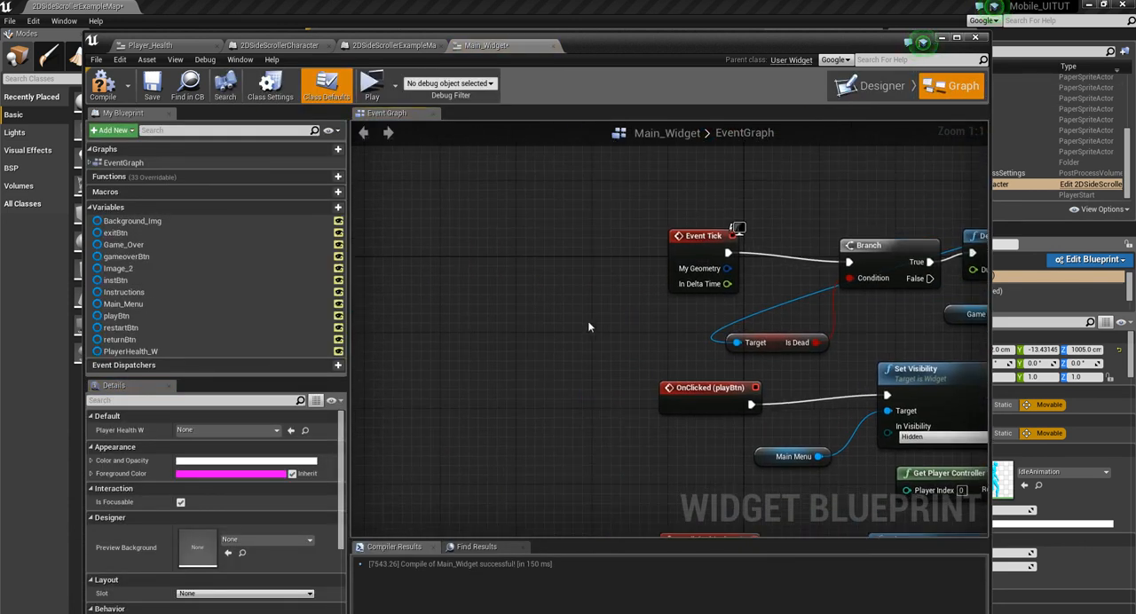
scroll(587, 321, "down", 4)
right_click_drag(588, 321, 775, 349)
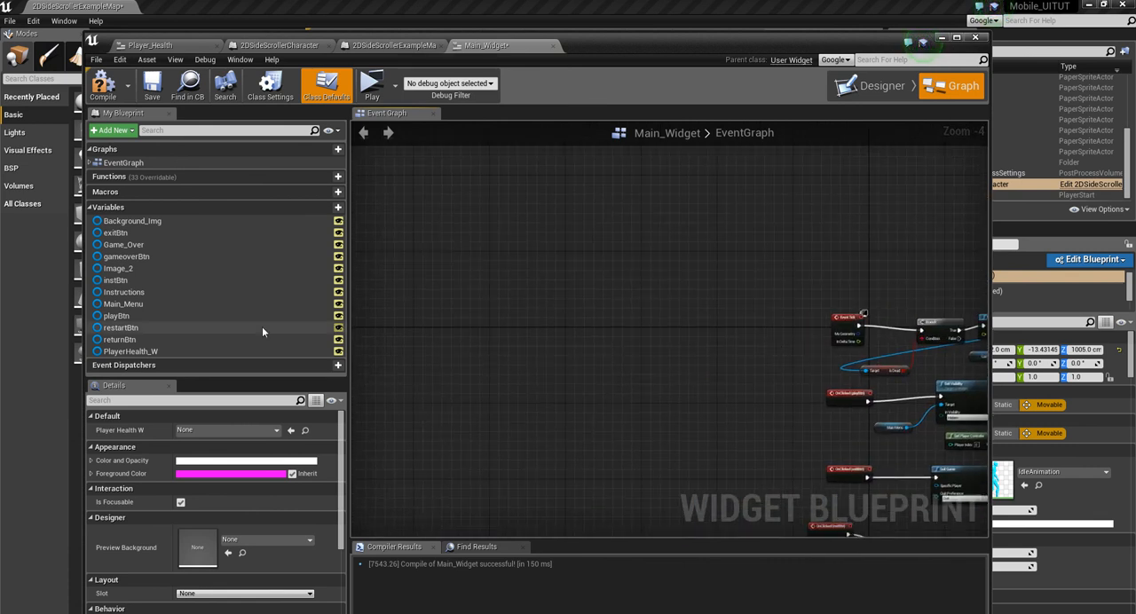
left_click(120, 328)
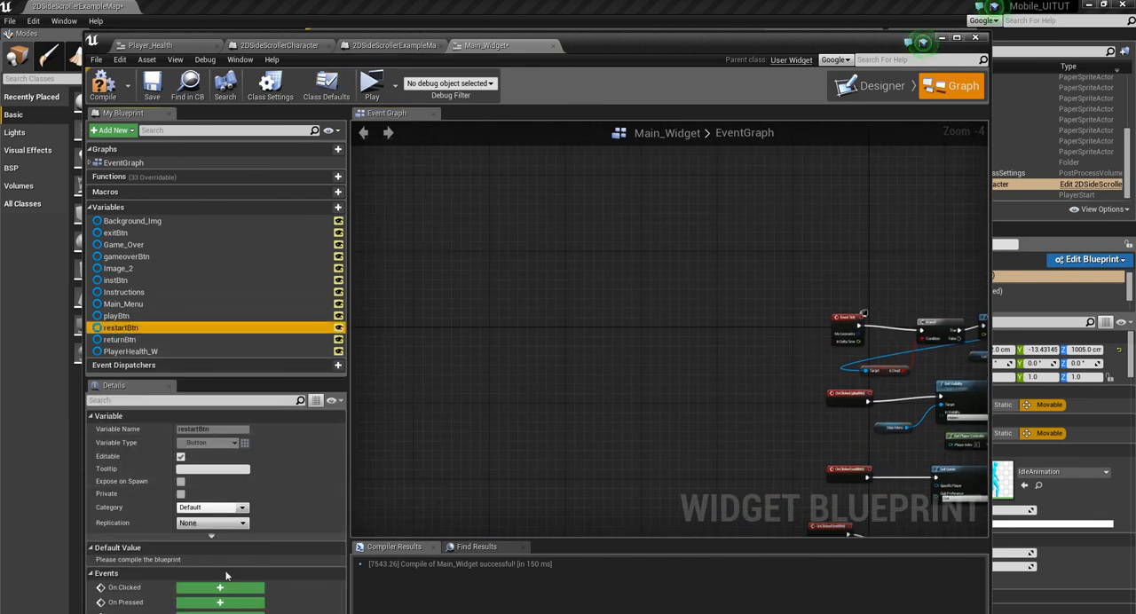
left_click(222, 587)
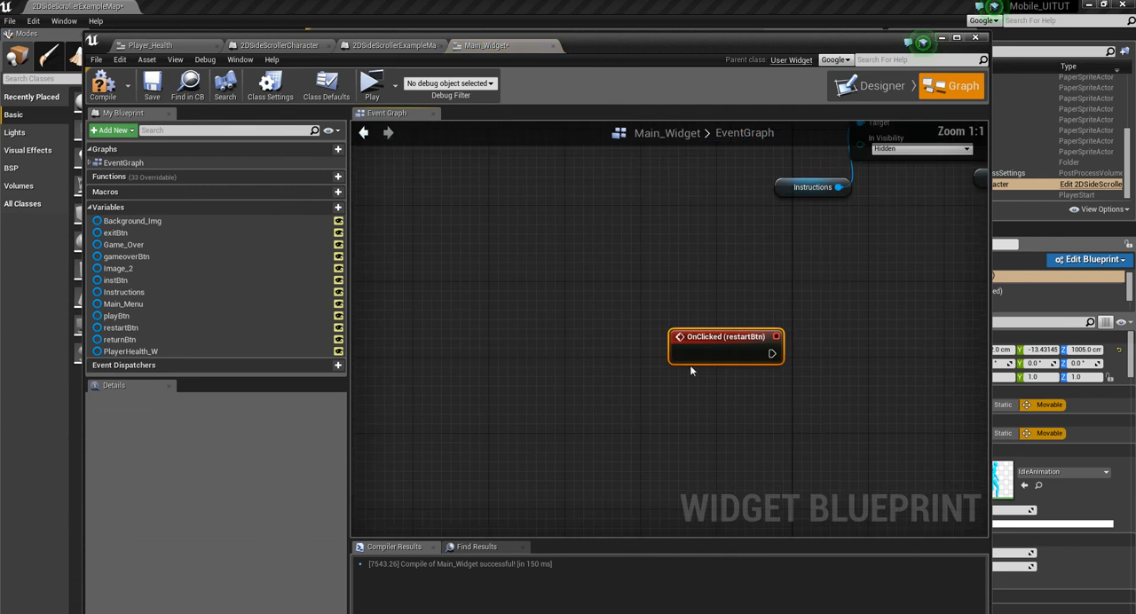
Connect an Open Level node to restartBtn's OnClicked event, align it beside the event, and compile the widget
right_click_drag(690, 365, 503, 373)
left_click_drag(533, 324, 702, 344)
type("open le")
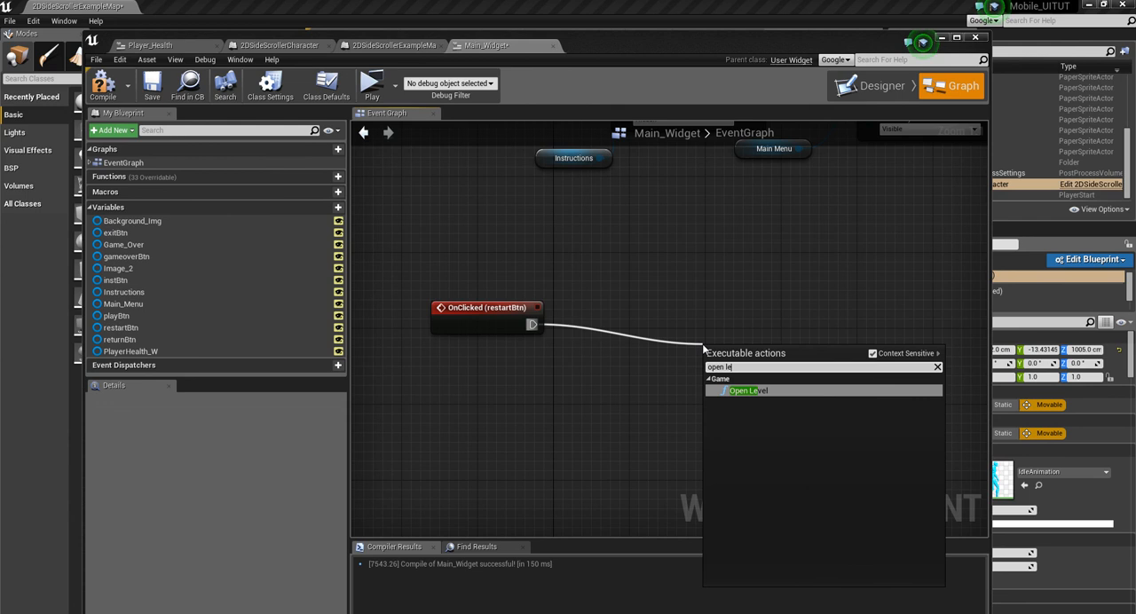
key("Return")
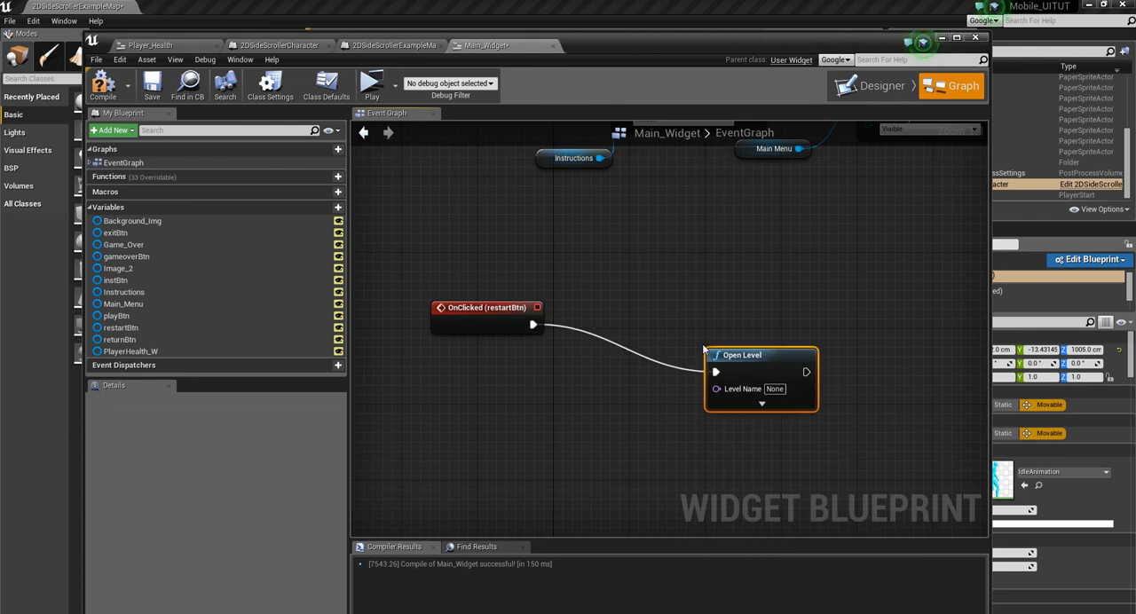
left_click_drag(726, 355, 670, 307)
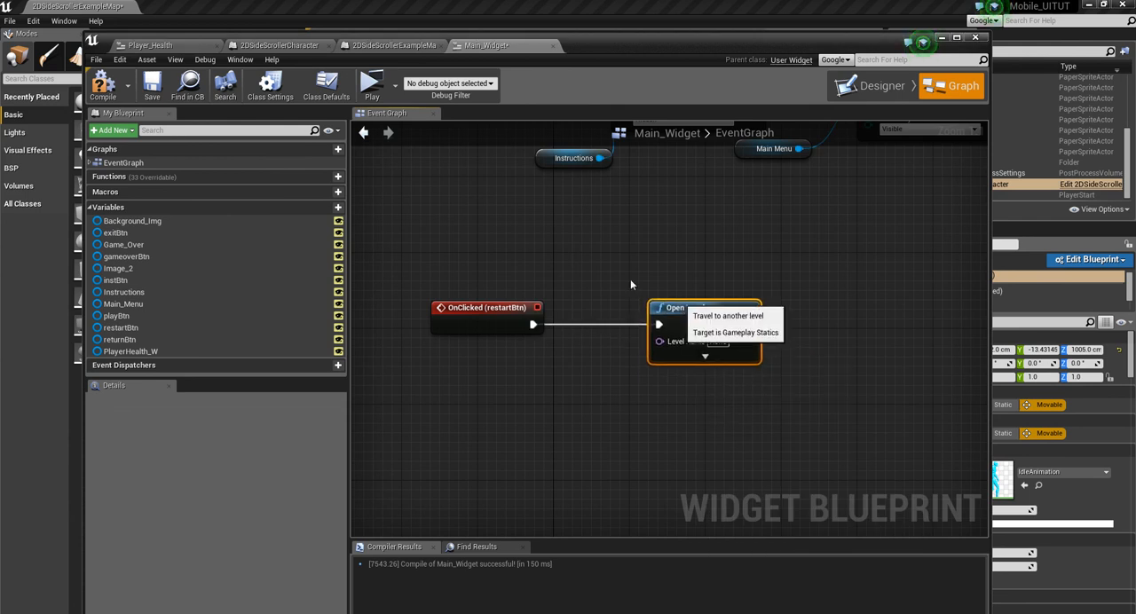
left_click(598, 257)
left_click(103, 85)
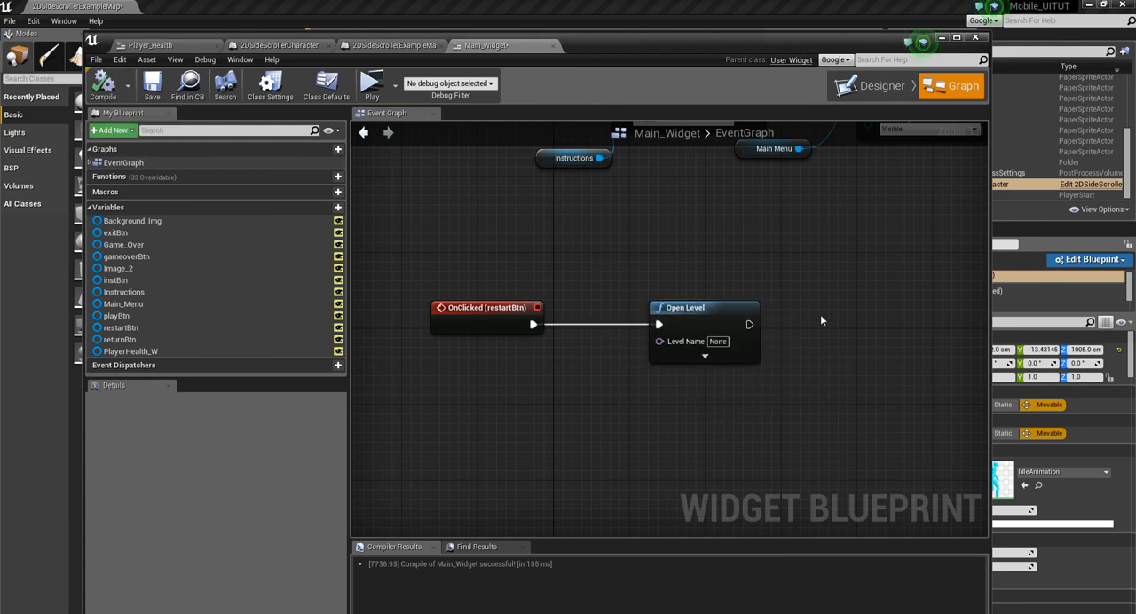
left_click(719, 312)
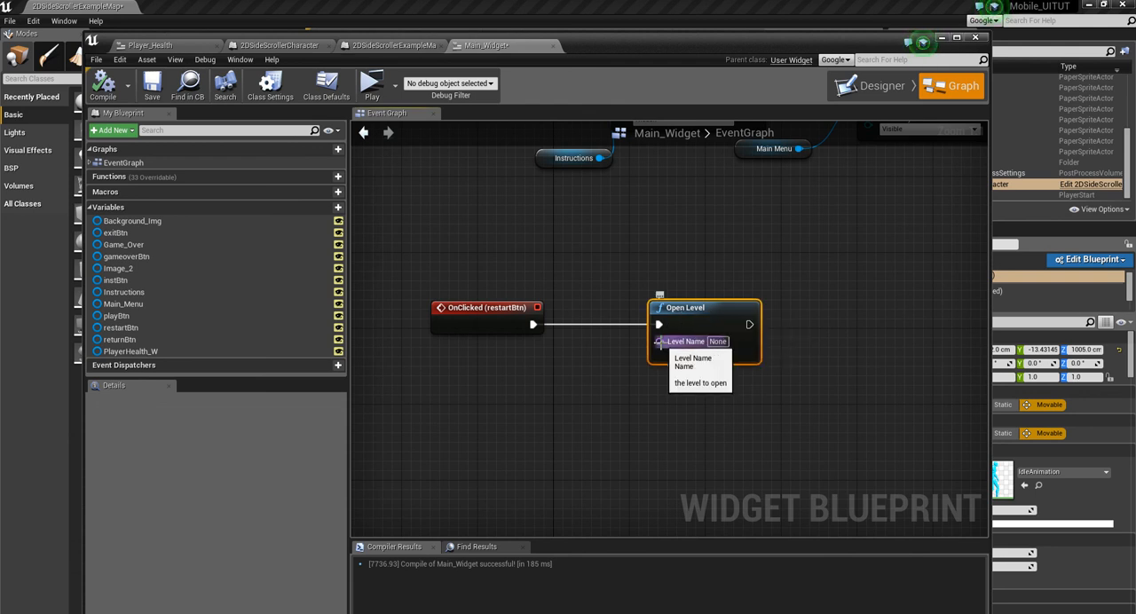
left_click_drag(657, 342, 572, 373)
left_click(577, 327)
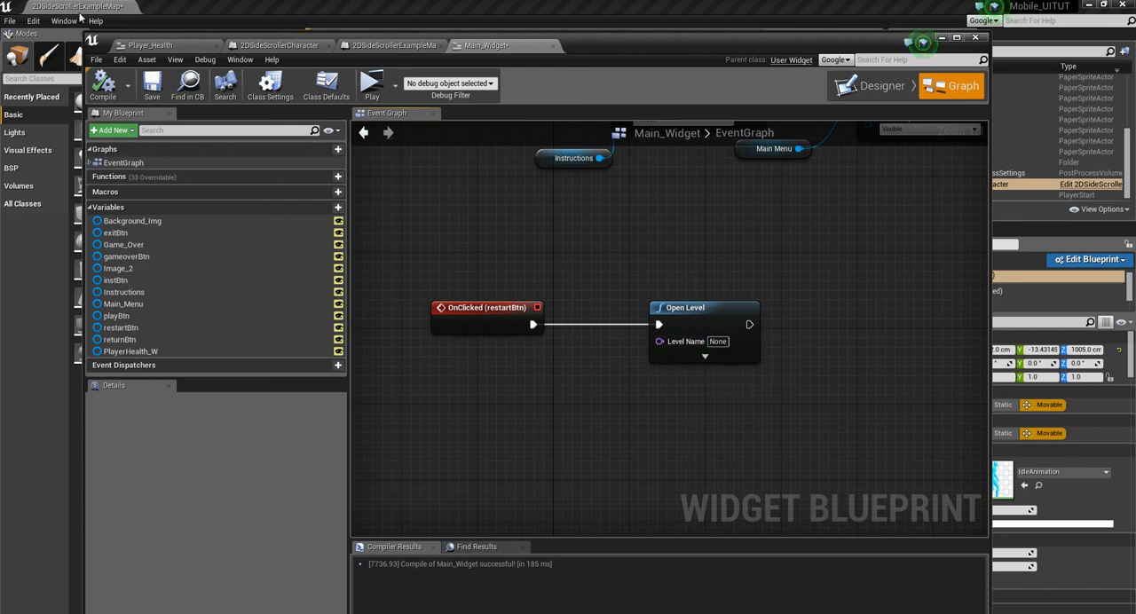
Set the Open Level node's Level Name to 2DSideScrollerExampleMap
left_click(719, 342)
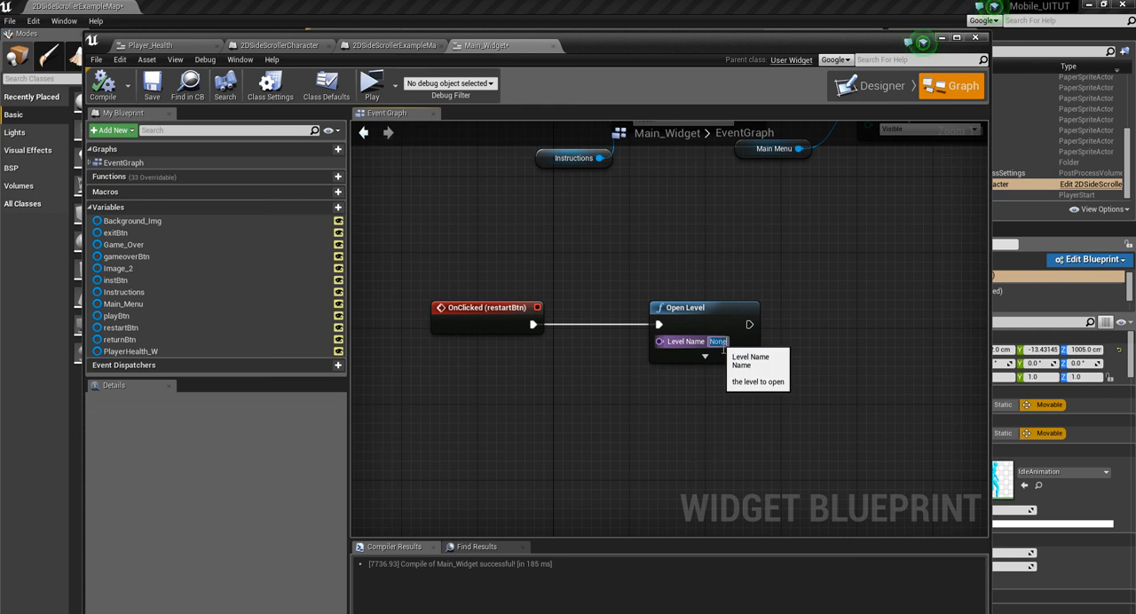
type("2D")
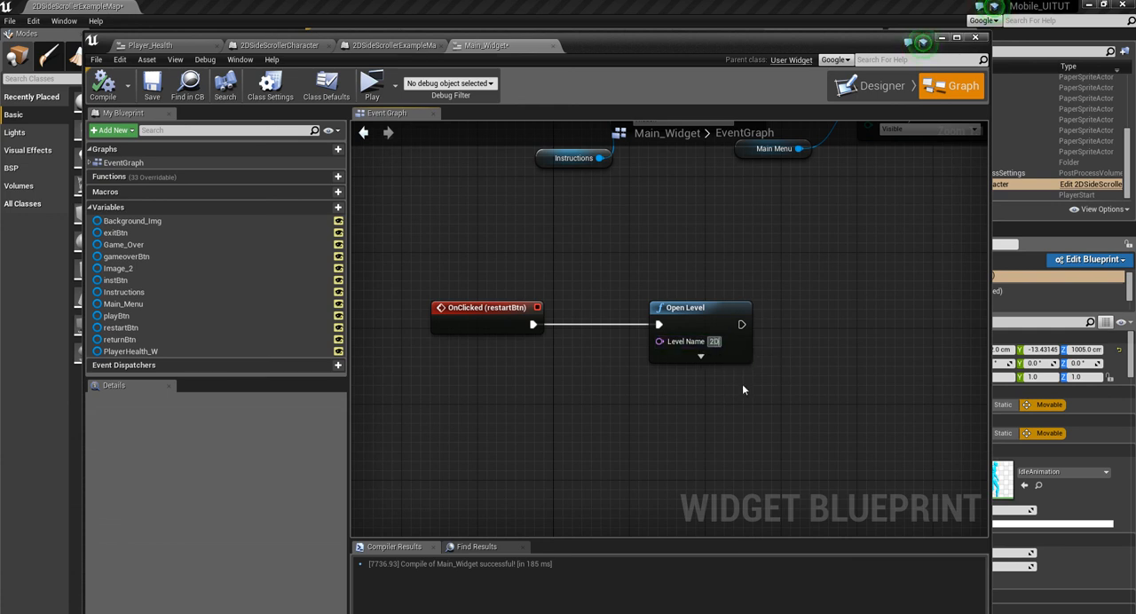
type("SideSc")
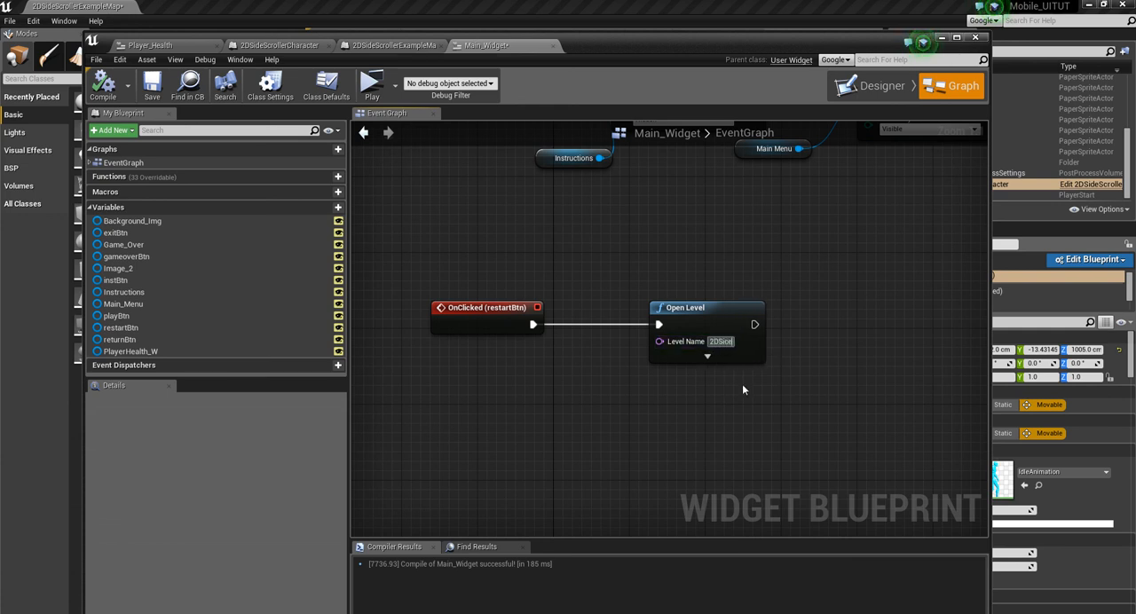
type("roller")
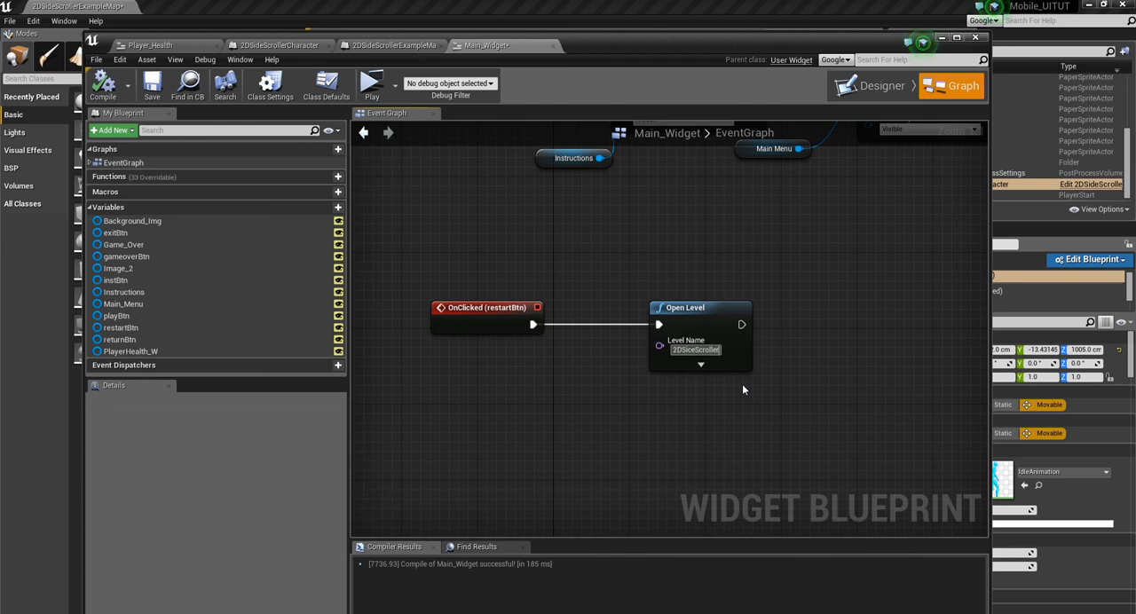
type("Example")
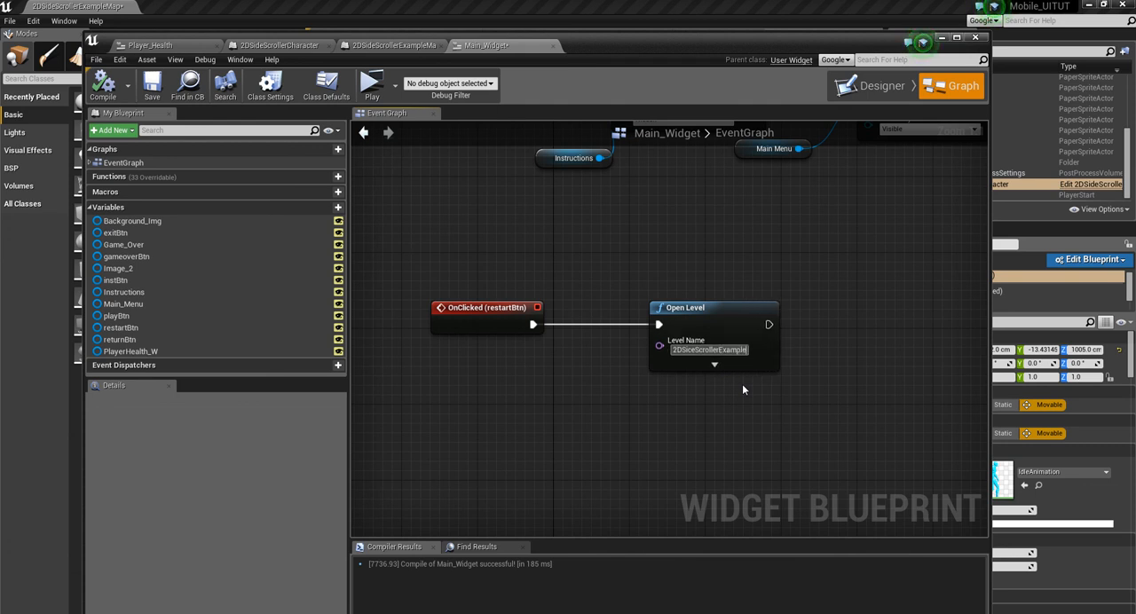
type("Map")
key("Return")
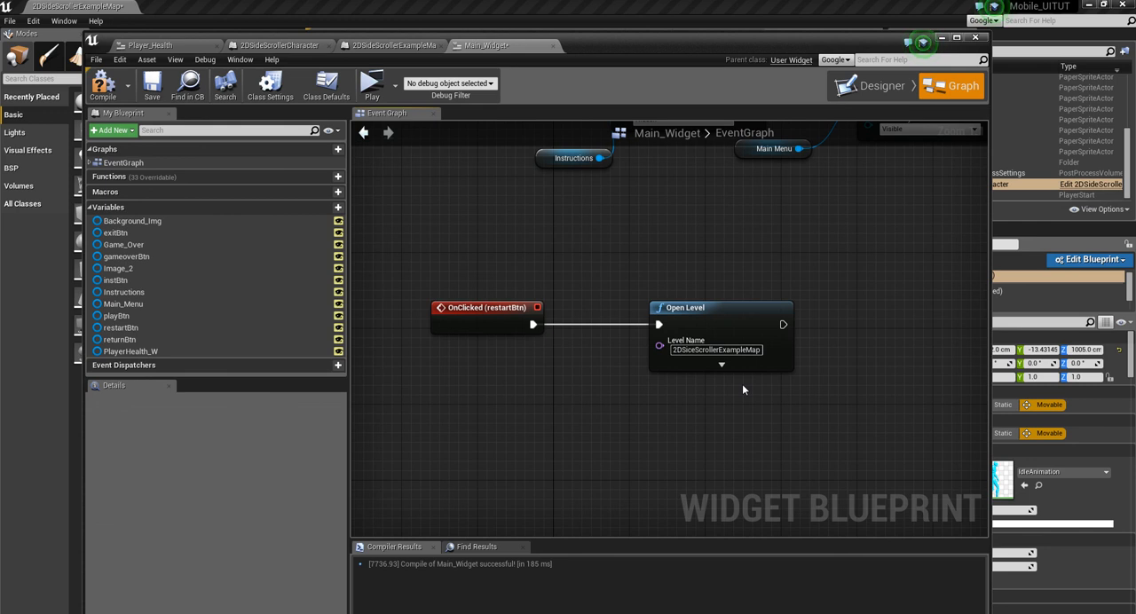
left_click(714, 350)
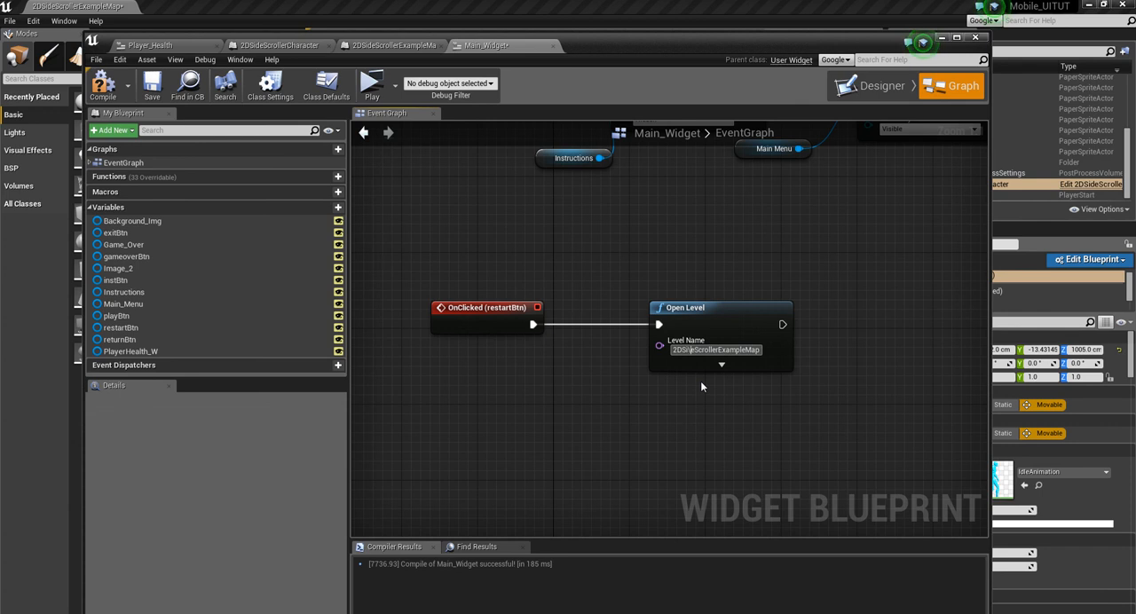
key("Delete")
type("d")
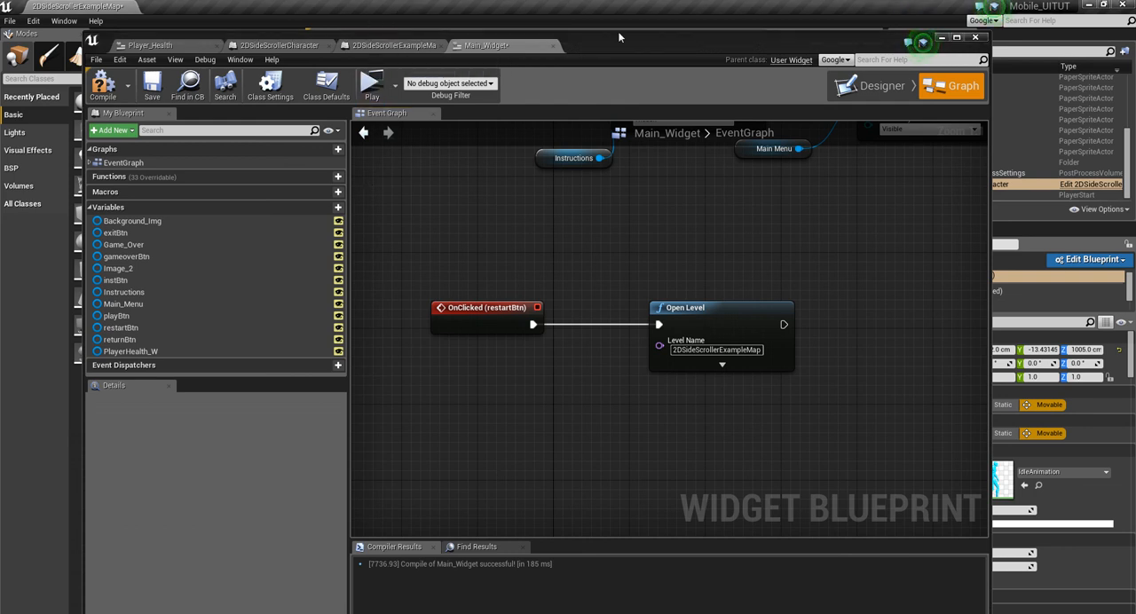
Copy the reference of the 2DSideScrollerExampleMap level asset from the 2DSideScrollerBP Maps folder in the Content Browser
left_click_drag(611, 42, 700, 308)
left_click(571, 238)
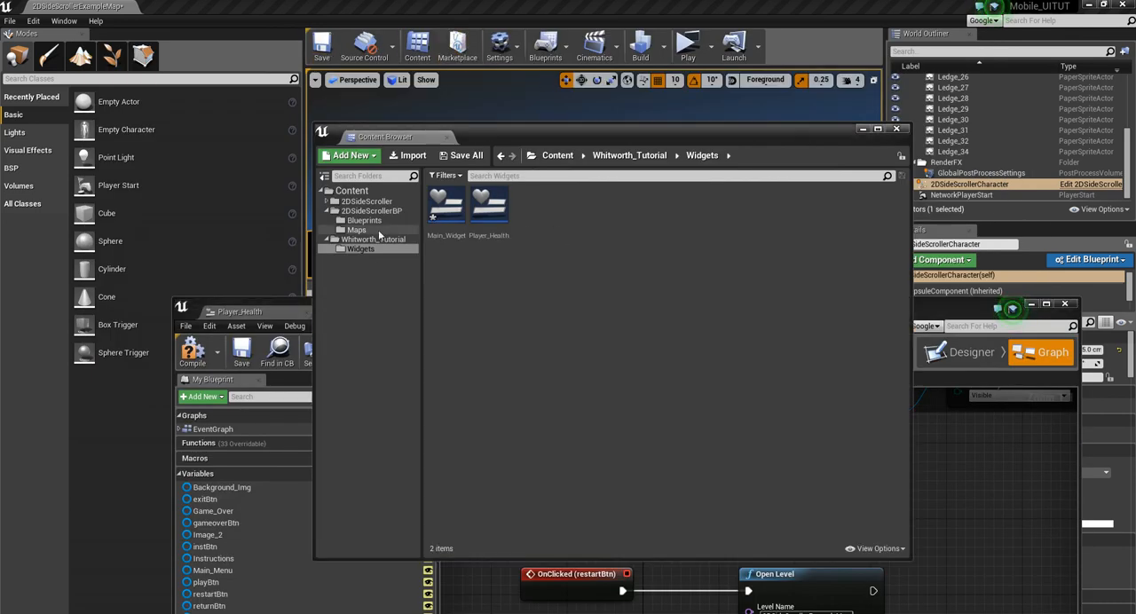
left_click(379, 232)
left_click(453, 213)
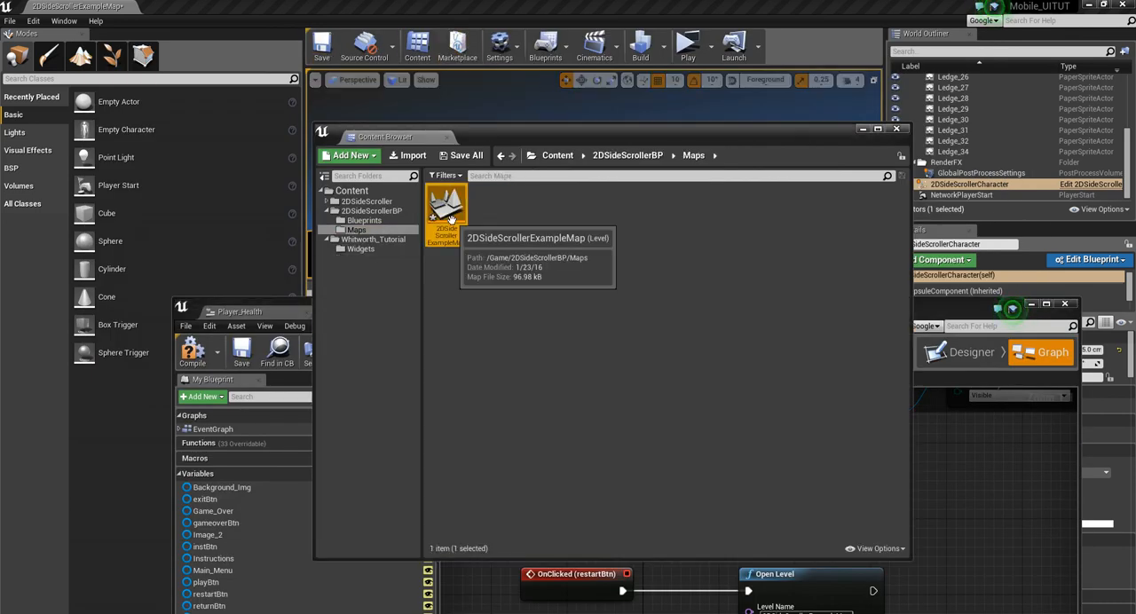
left_click(458, 223)
left_click(515, 245)
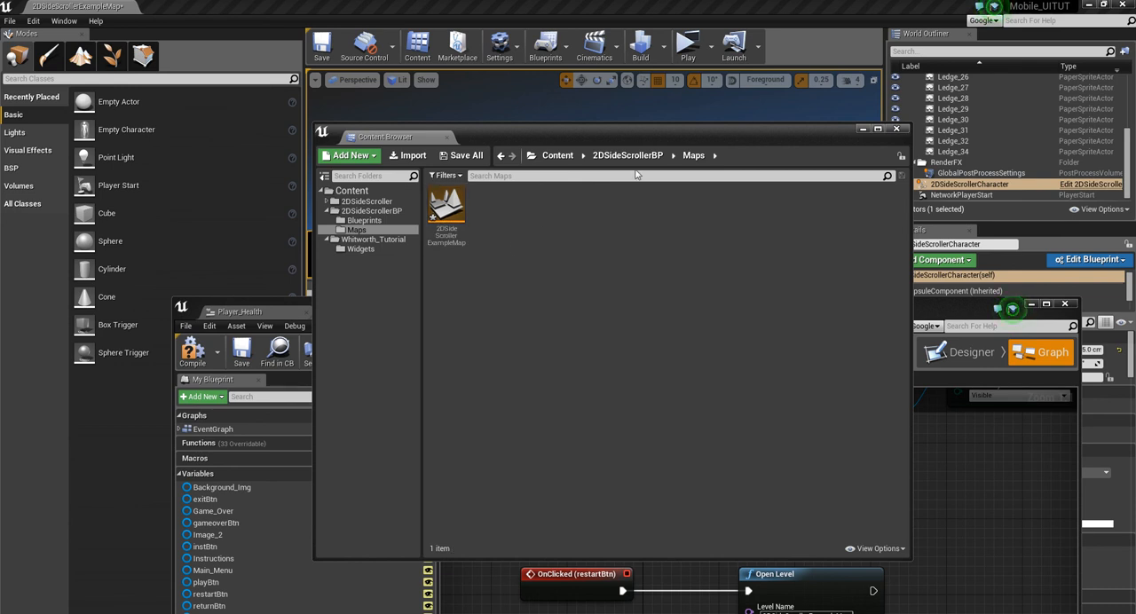
left_click(862, 130)
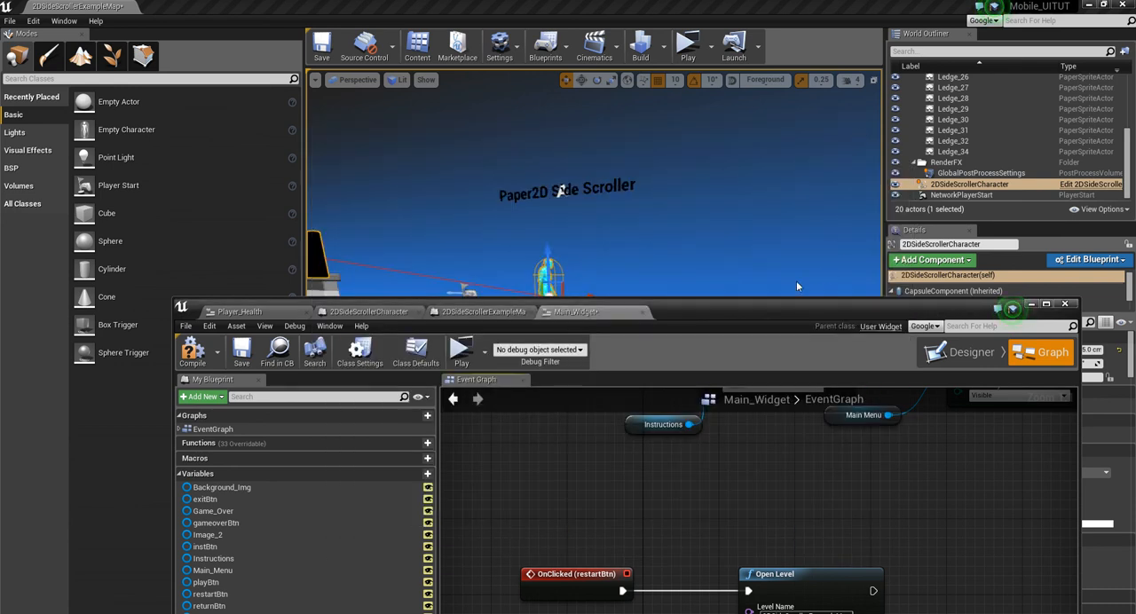
Try the copied level asset reference as the Open Level node's Level Name, and undo that change
left_click_drag(796, 311, 739, 68)
left_click(728, 372)
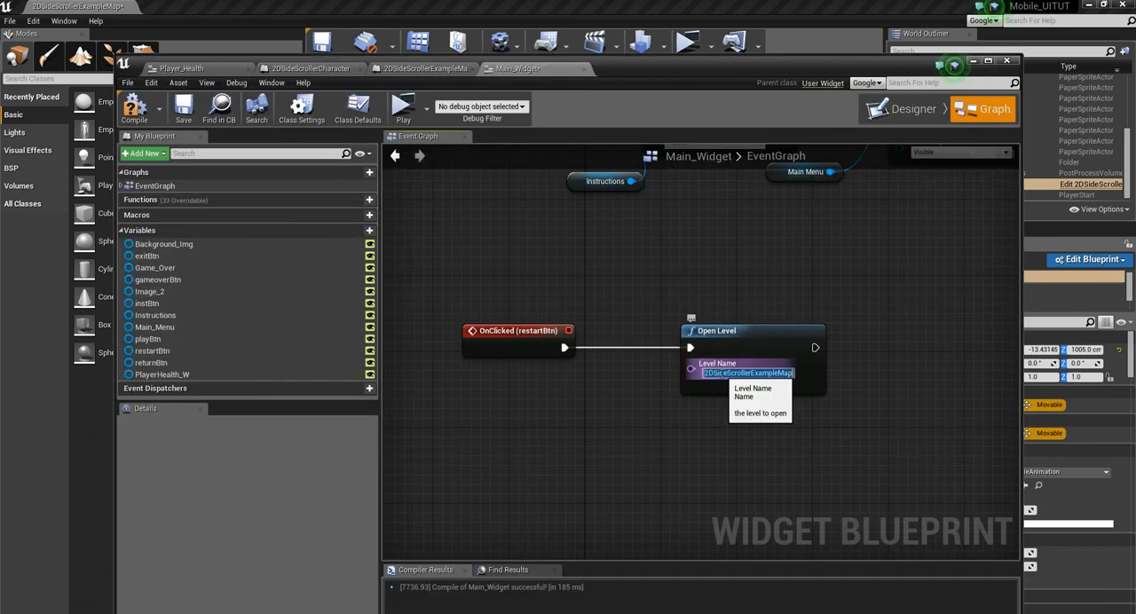
type("World'/Game/2DSideScrollerBP/Maps/2DSideScrollerExampleMap.2DSideScrollerExampleMap'")
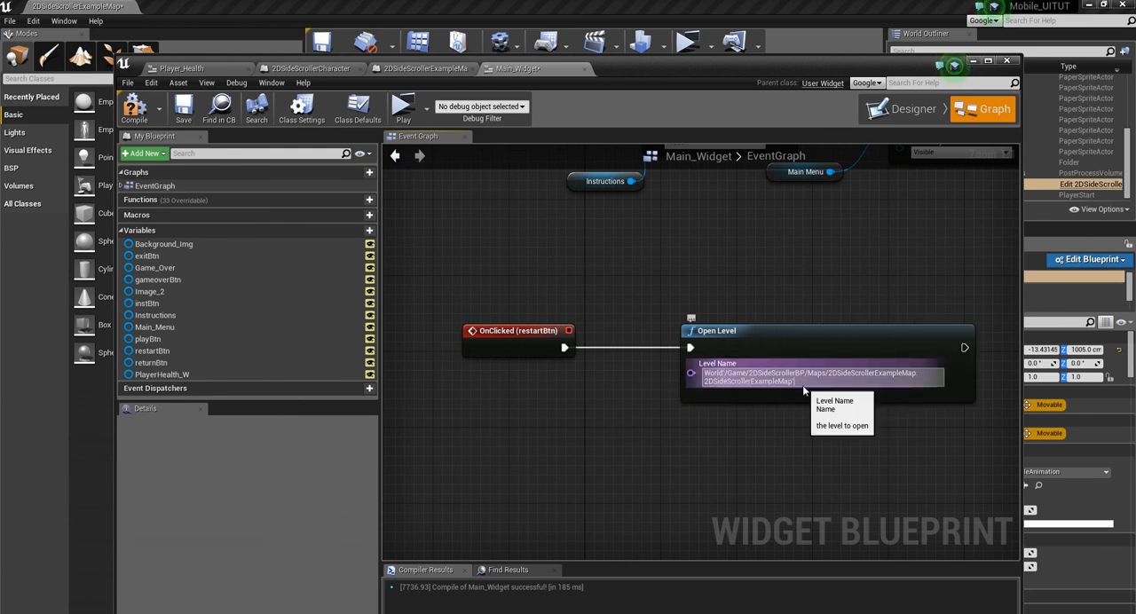
key("ctrl+z")
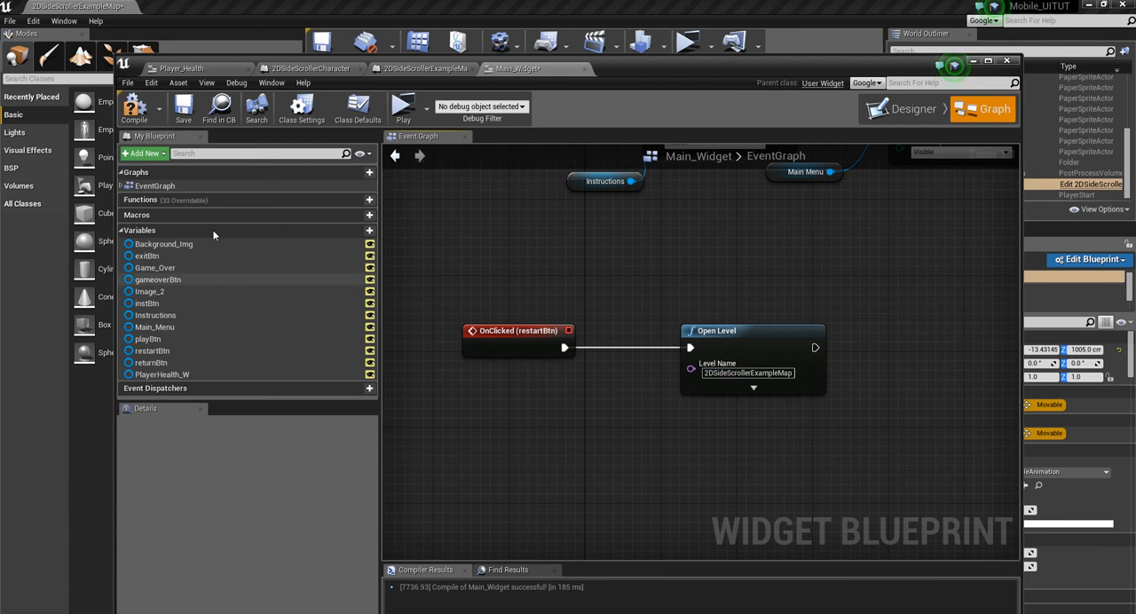
Compile and save Main_Widget, and add an OnClicked event for gameoverBtn below the restart logic
left_click(134, 108)
left_click(183, 109)
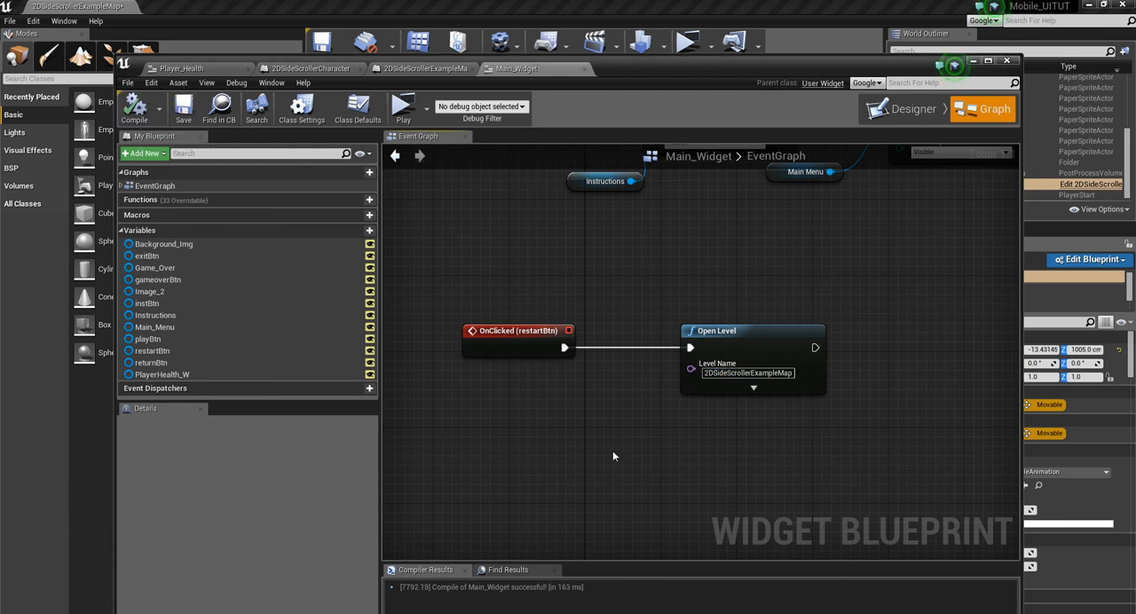
right_click_drag(614, 453, 548, 393)
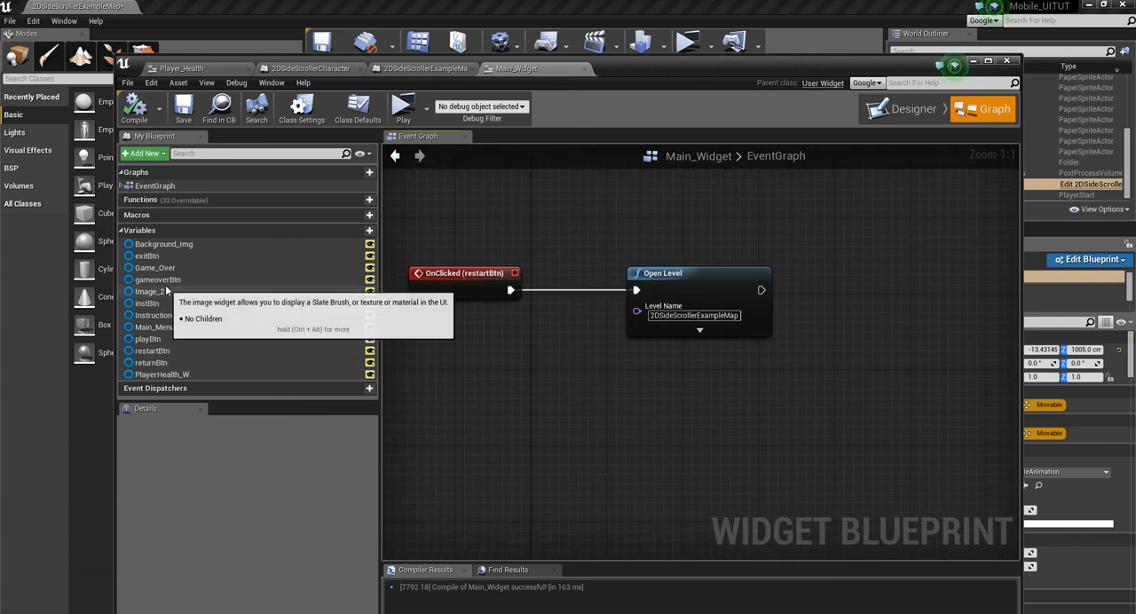
left_click_drag(157, 279, 251, 293)
left_click(265, 585)
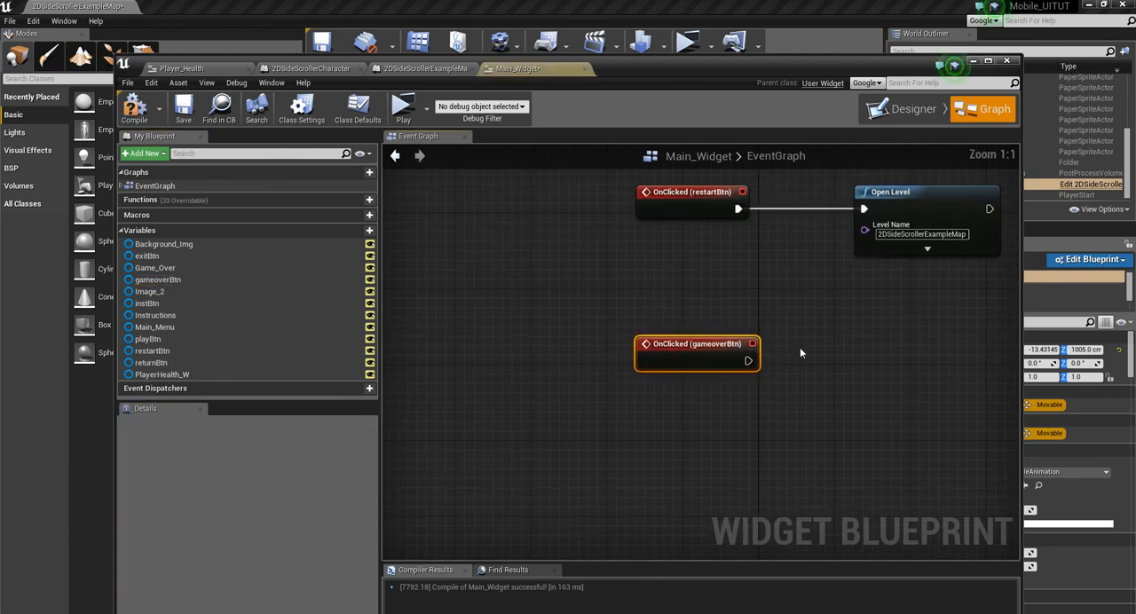
Connect a Quit Game node to gameoverBtn's OnClicked event, and compile and save the widget
left_click_drag(750, 360, 869, 369)
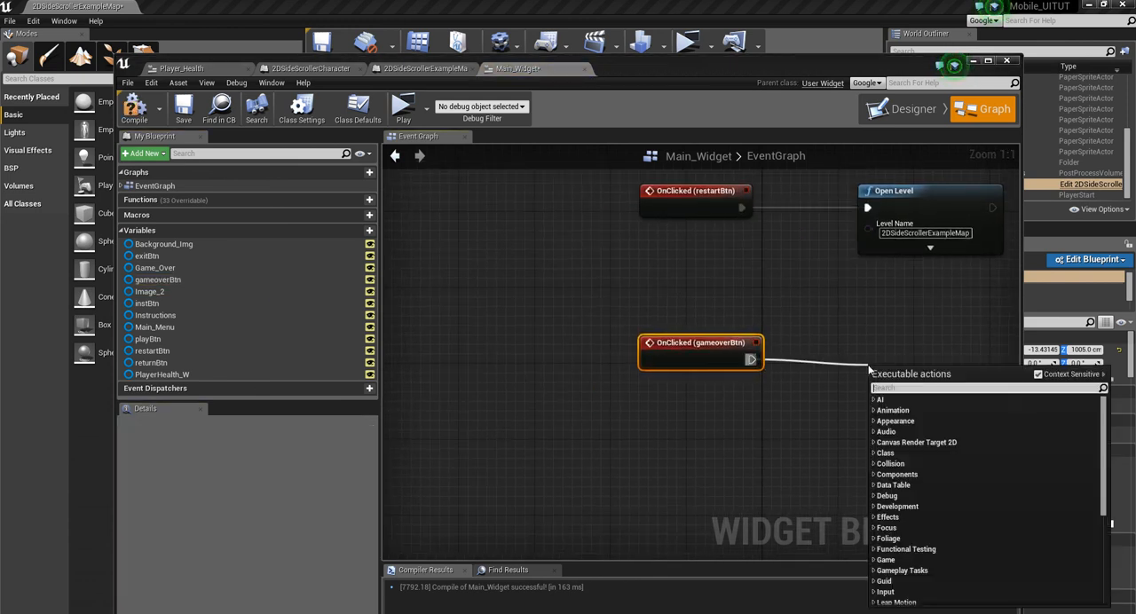
type("quit")
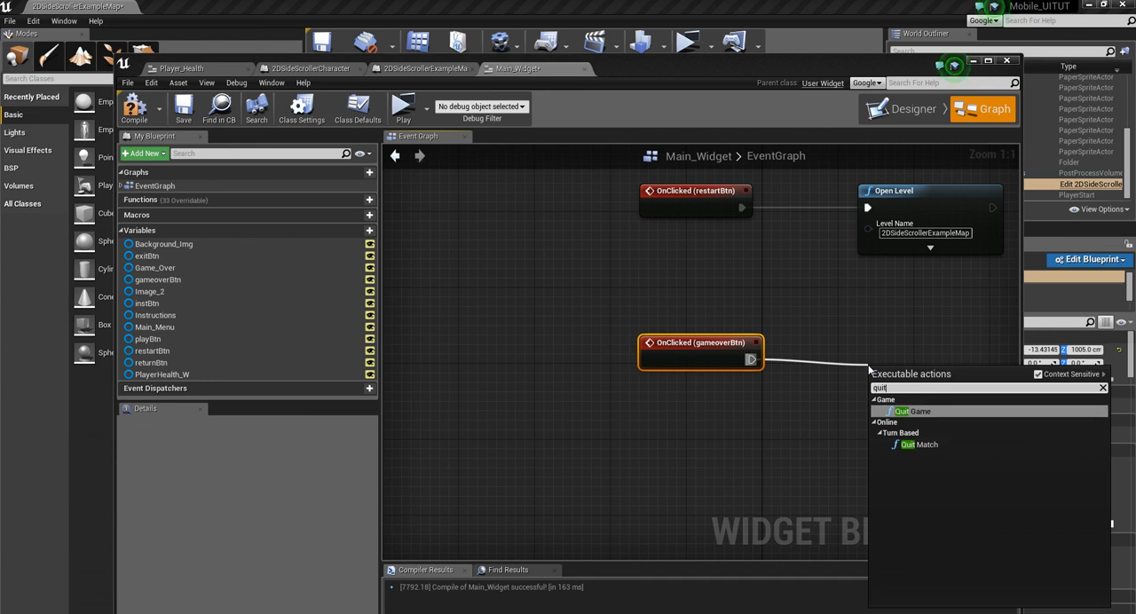
key("Return")
right_click_drag(862, 370, 723, 348)
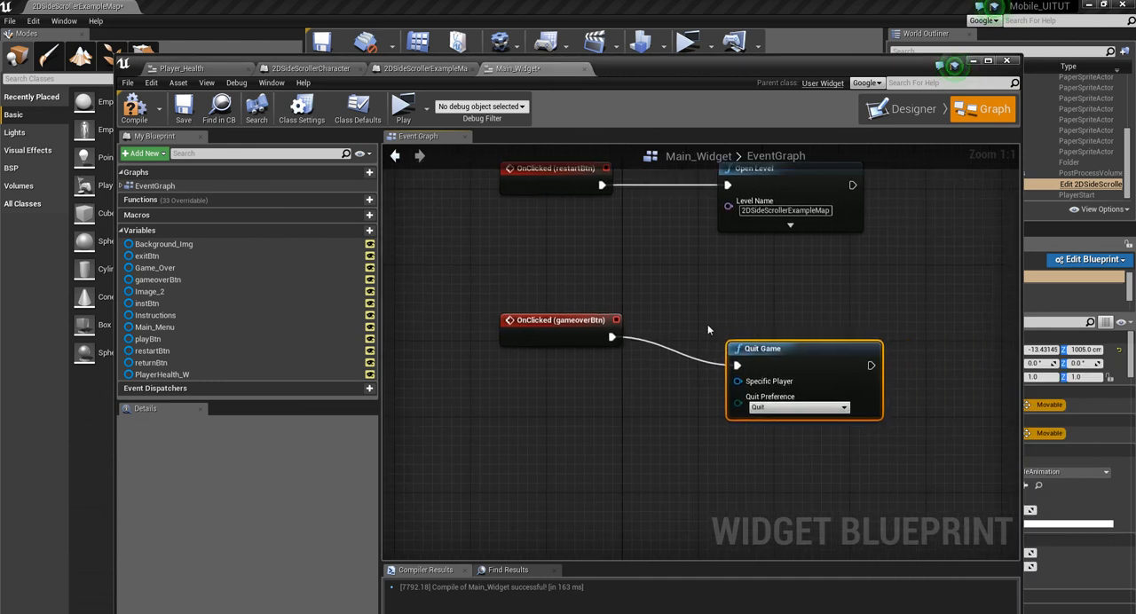
left_click(134, 106)
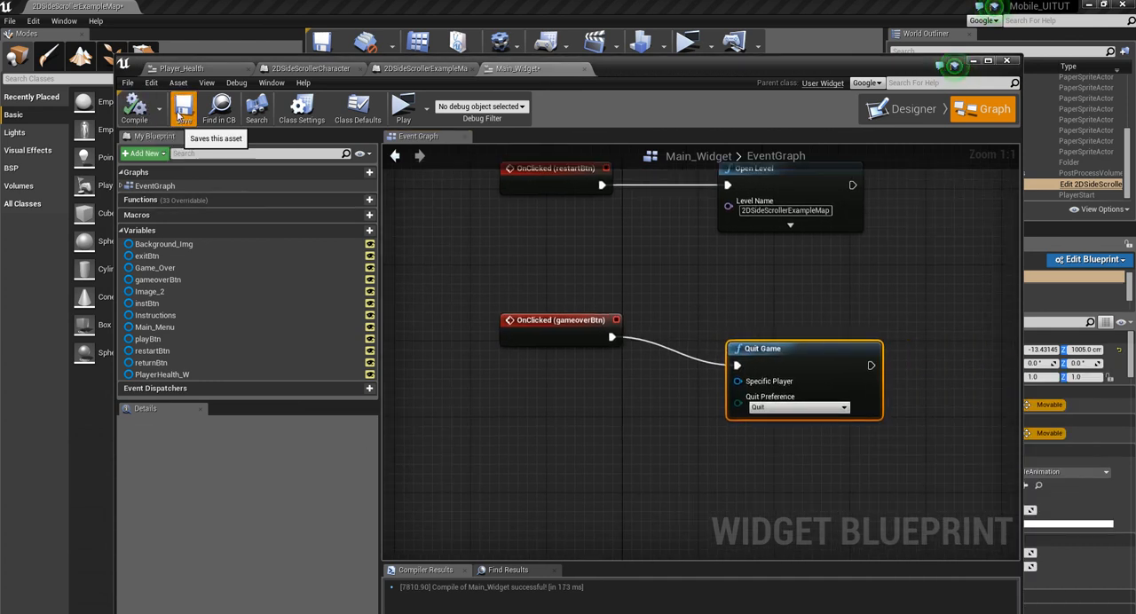
left_click(183, 107)
Play-test the game, trying the Restart and Exit buttons on the Game Over screen
left_click(400, 109)
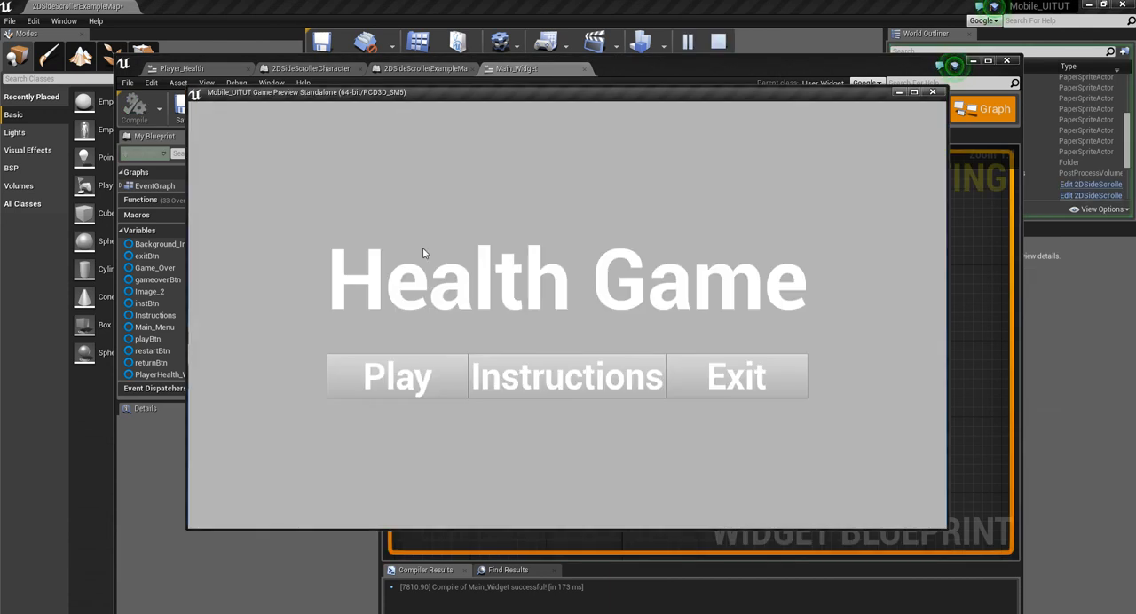
left_click(404, 379)
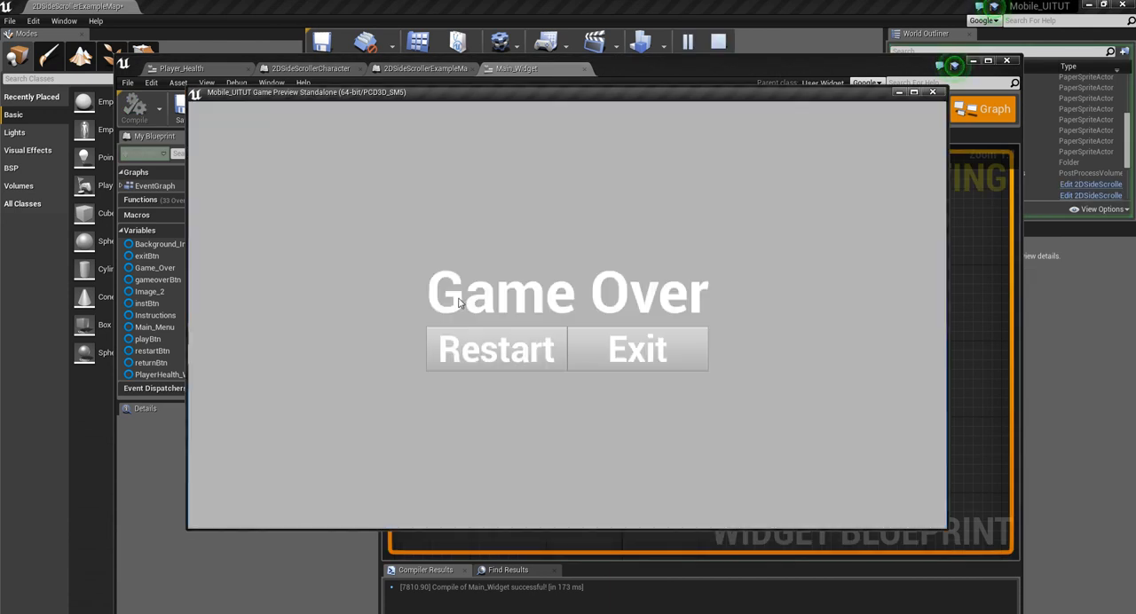
left_click(494, 352)
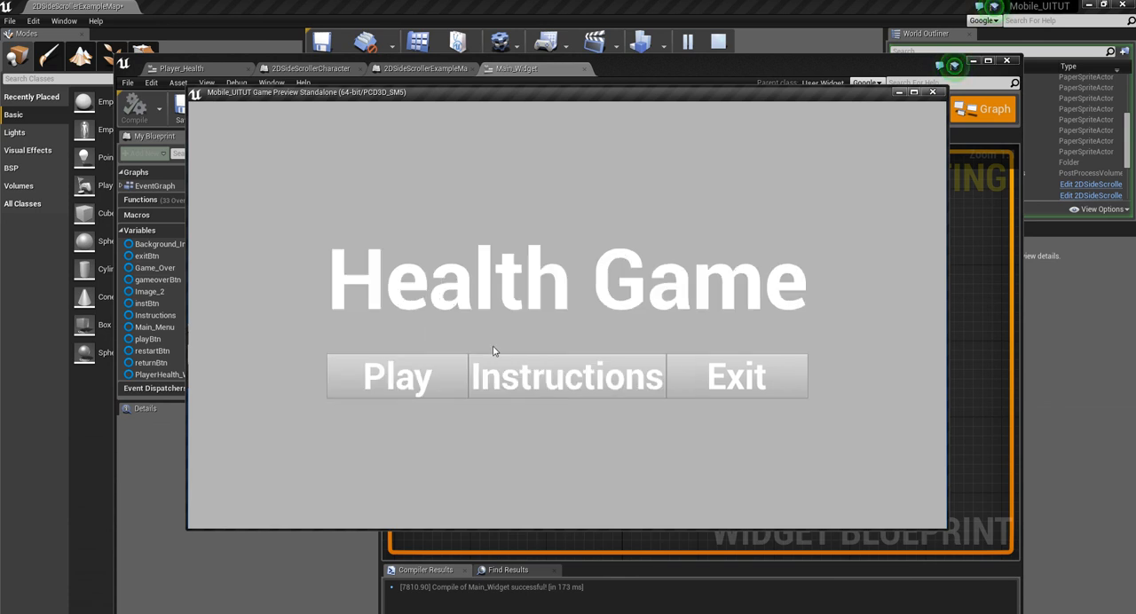
left_click(417, 371)
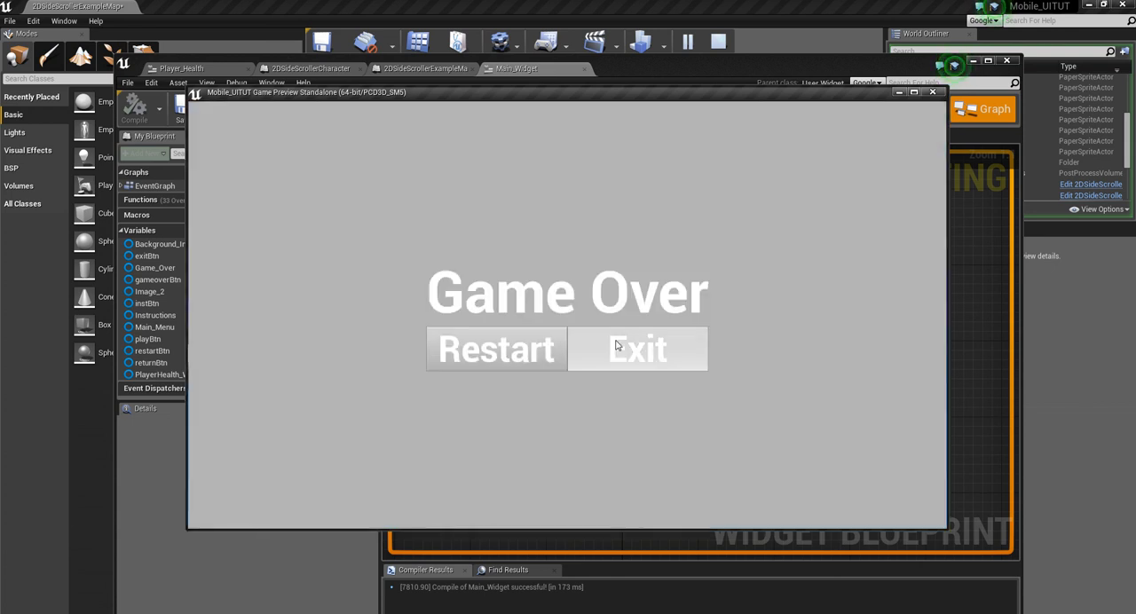
left_click(611, 349)
right_click_drag(617, 423, 536, 494)
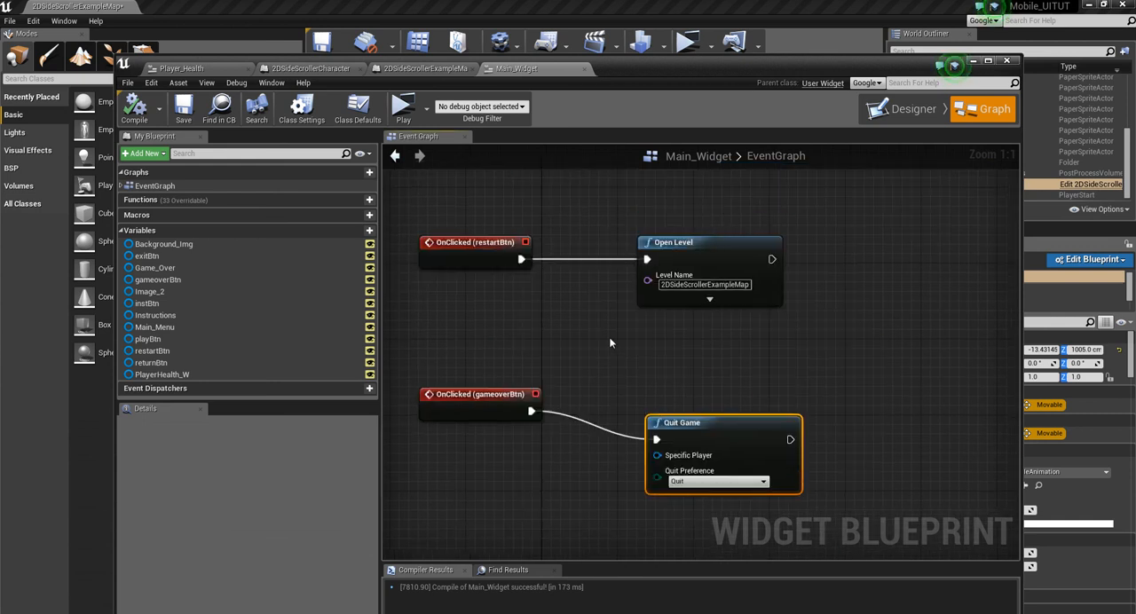
right_click_drag(609, 337, 619, 391)
left_click_drag(654, 337, 547, 372)
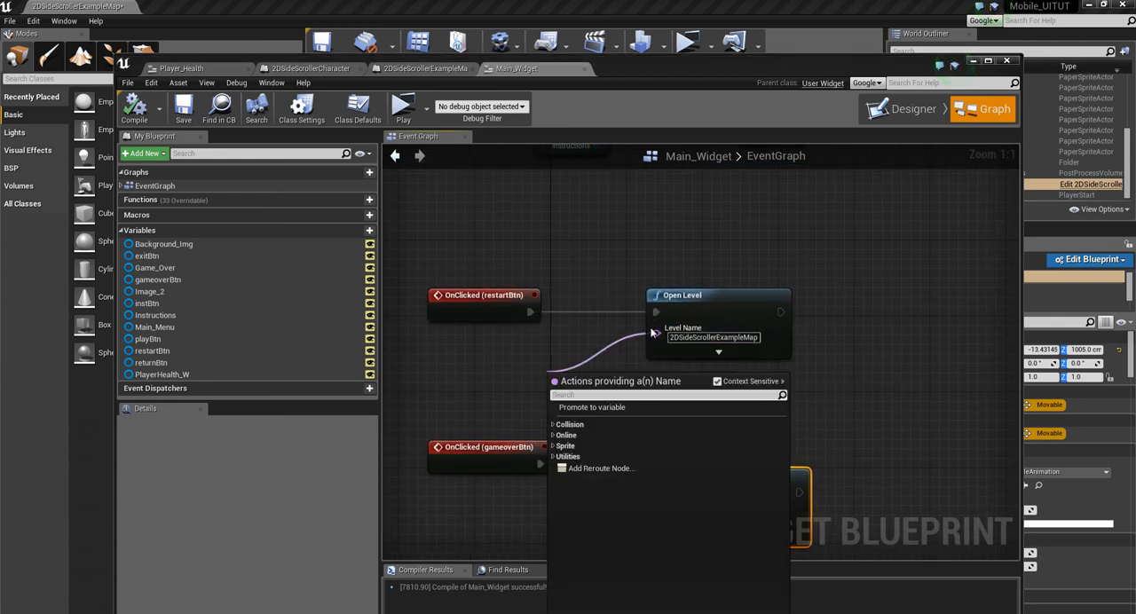
left_click(482, 376)
Recompile the Main_Widget blueprint
right_click_drag(562, 390, 583, 383)
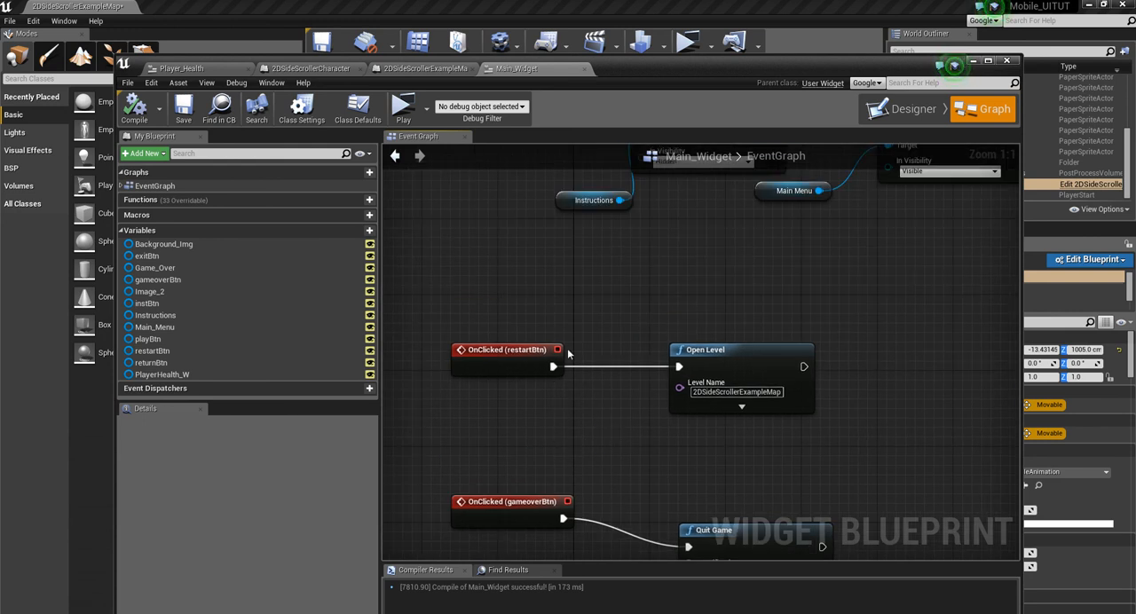
scroll(687, 306, "down", 5)
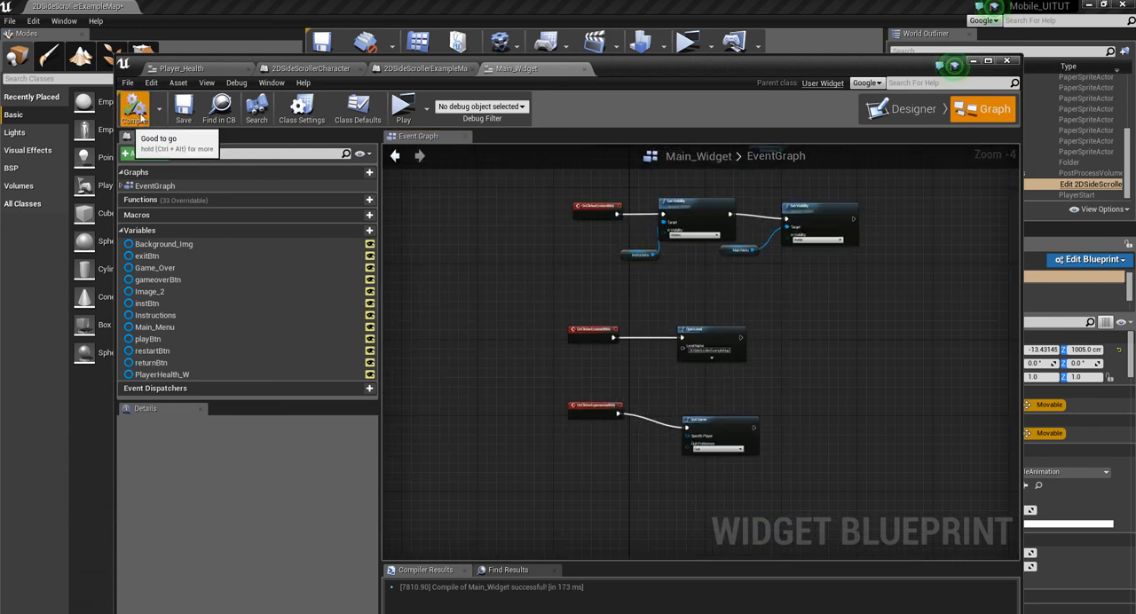
left_click(134, 108)
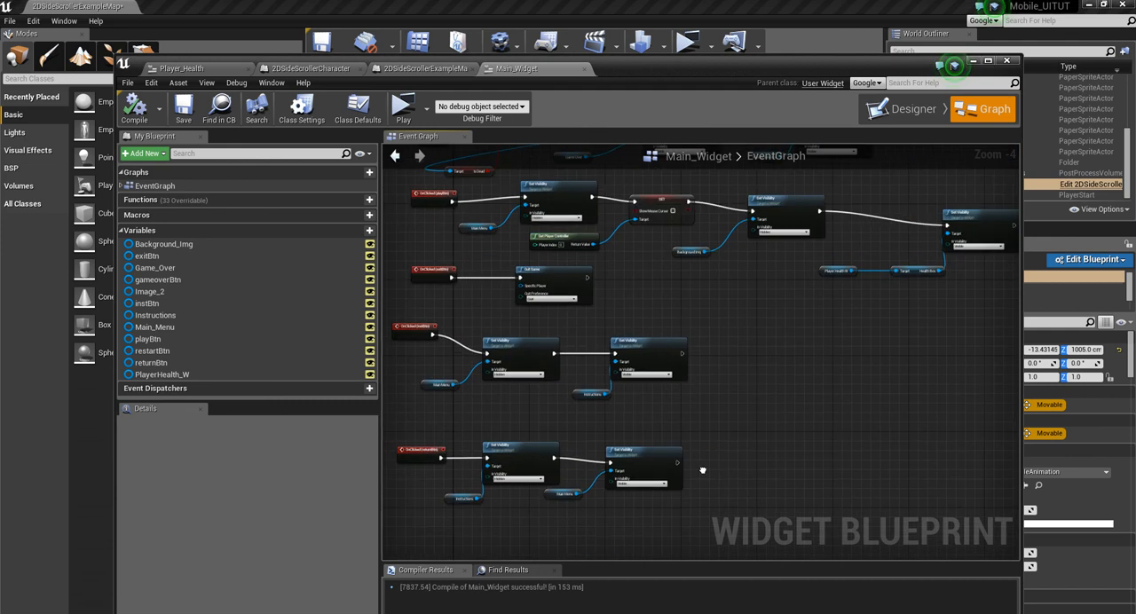
Move the Event Construct and Event Tick node groups up, well clear of the OnClicked (playBtn) logic
right_click_drag(765, 498, 750, 464)
scroll(751, 464, "down", 4)
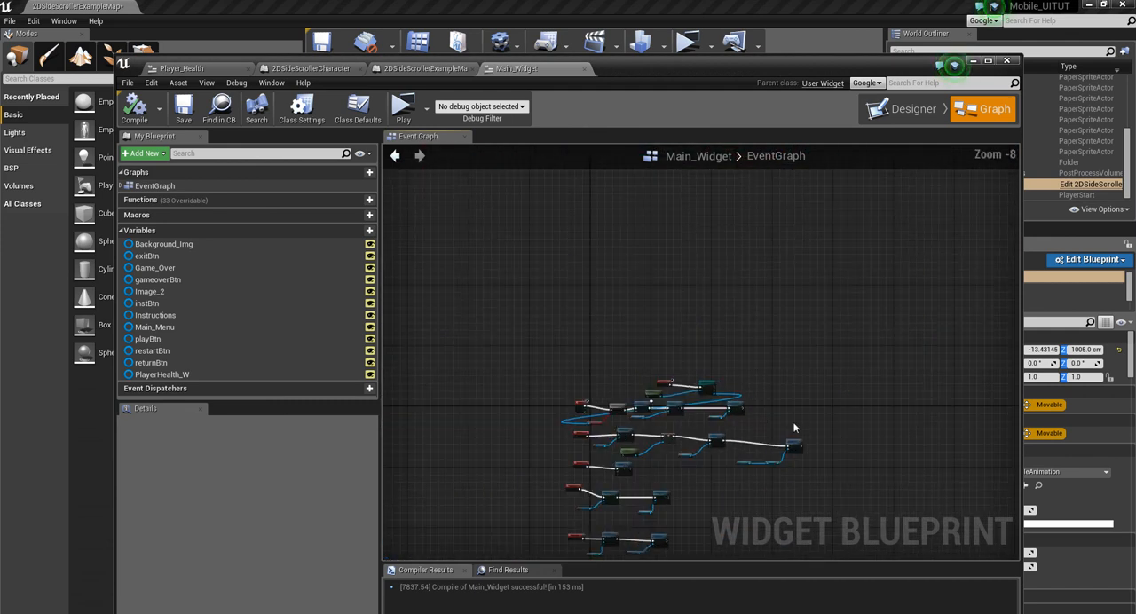
right_click_drag(796, 429, 830, 260)
scroll(728, 404, "up", 5)
right_click_drag(640, 365, 867, 492)
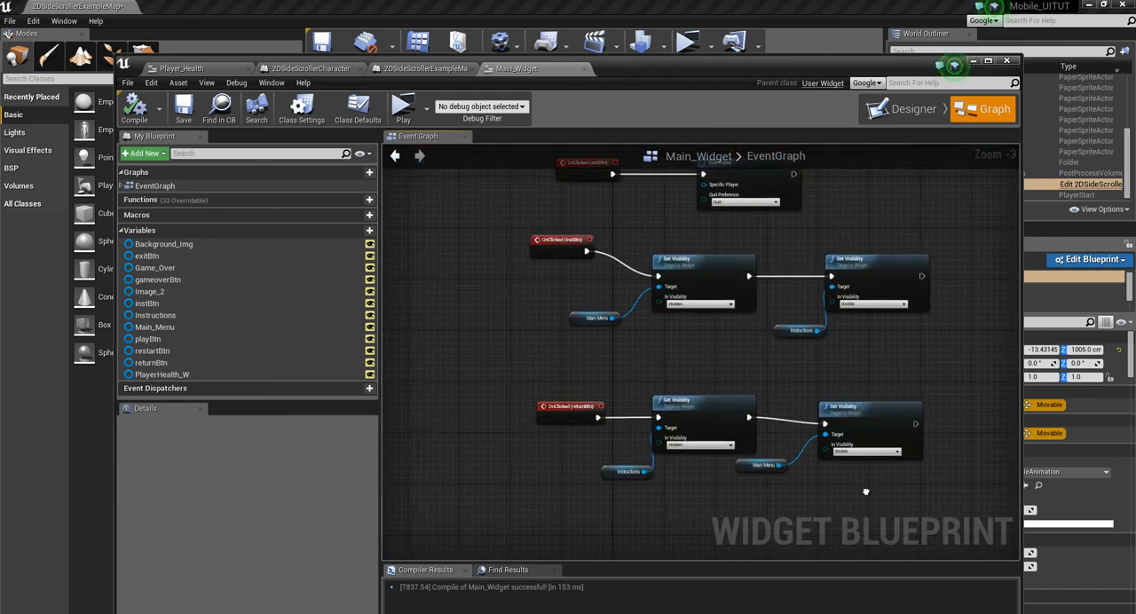
right_click_drag(496, 334, 428, 514)
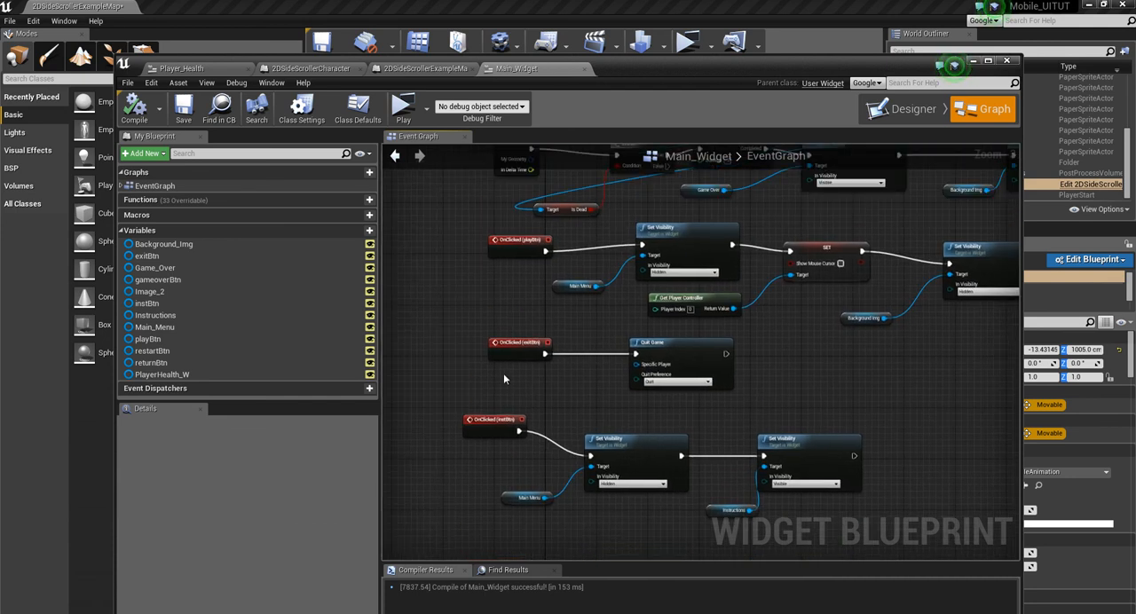
right_click_drag(455, 324, 417, 448)
right_click_drag(467, 259, 439, 369)
scroll(480, 303, "down", 1)
left_click_drag(445, 239, 995, 395)
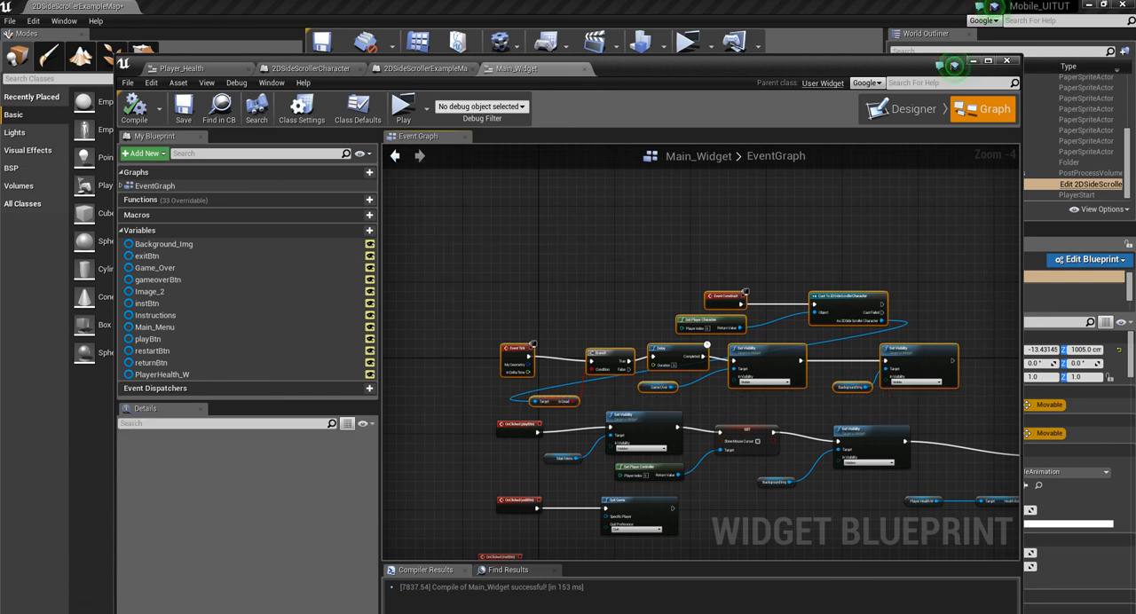
right_click_drag(638, 252, 619, 341)
left_click_drag(710, 387, 615, 189)
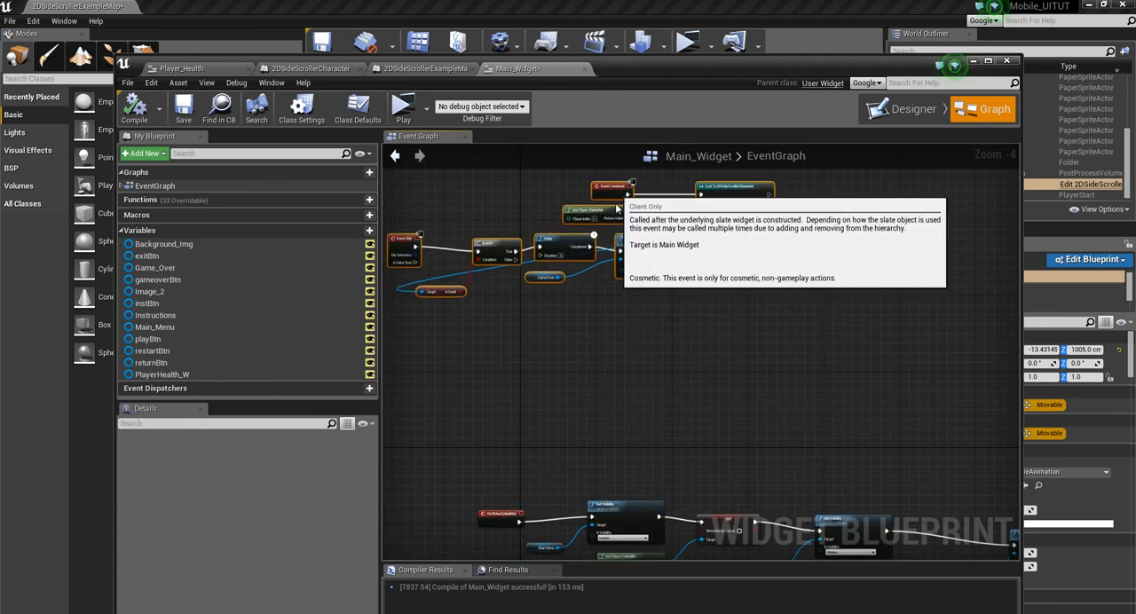
Wrap the Event Construct and Event Tick nodes in a comment box titled "Game Over/ is Dead True"
scroll(530, 317, "up", 4)
right_click_drag(530, 316, 689, 410)
scroll(732, 422, "down", 3)
type("c")
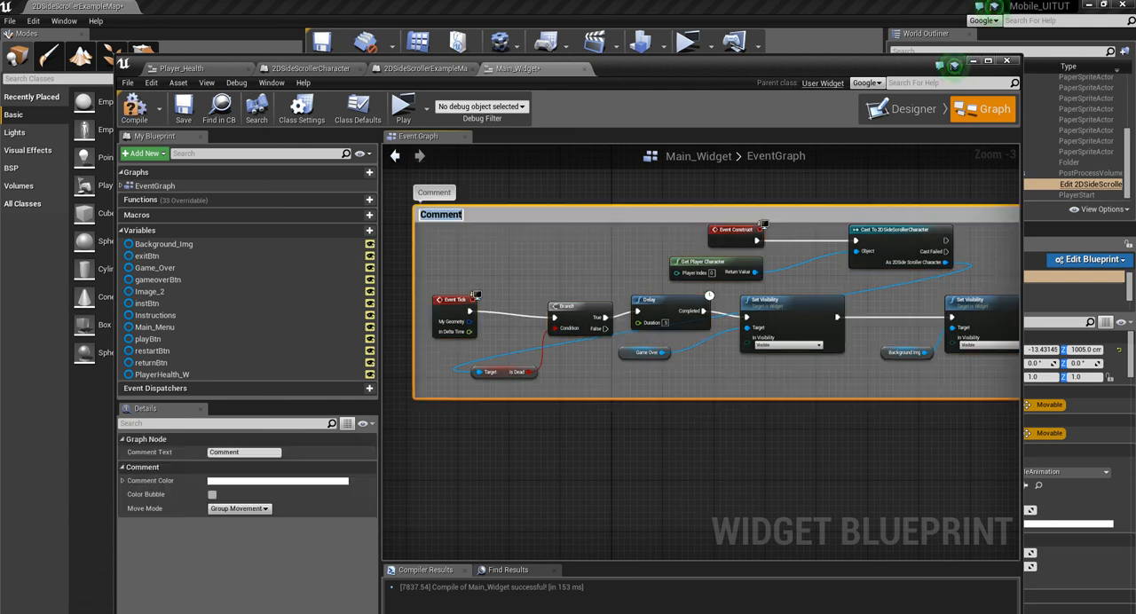
type("Game Over/ is Dead")
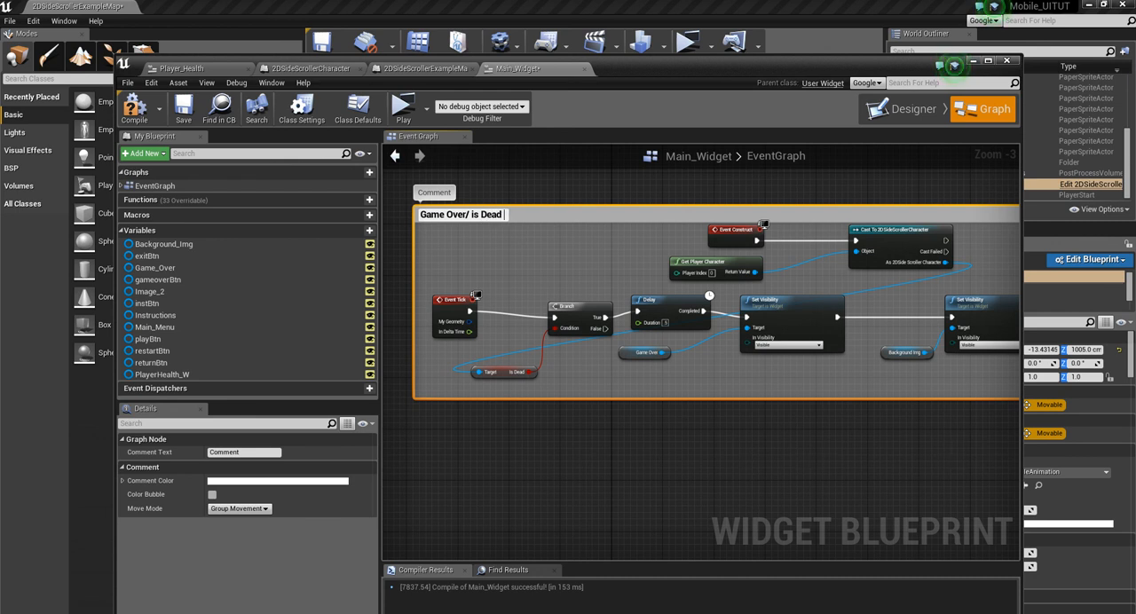
type("True")
key("Return")
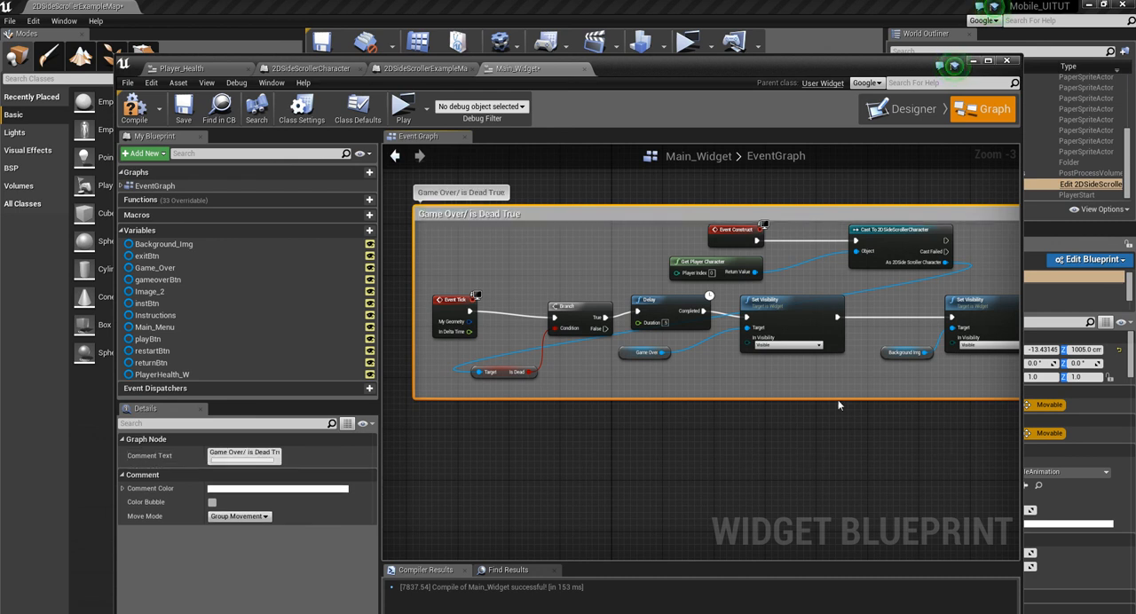
Move the OnClicked (playBtn) node chain to the right of the other events and wrap it in a comment titled "Play Button"
scroll(660, 454, "down", 3)
right_click_drag(617, 444, 568, 300)
left_click_drag(542, 349, 866, 434)
scroll(626, 475, "up", 4)
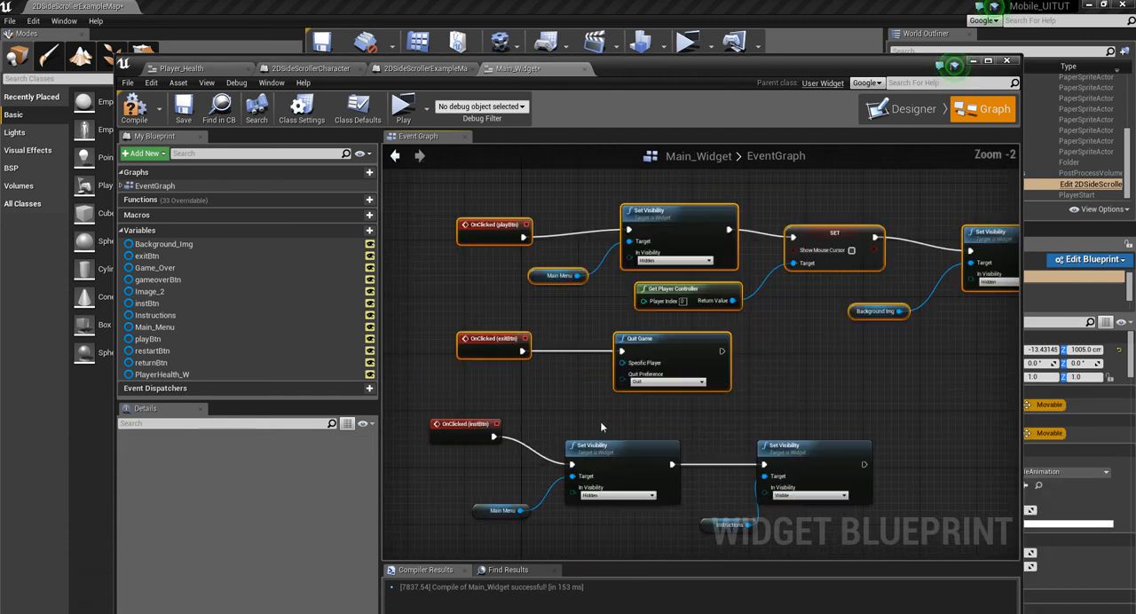
left_click(503, 349, "ctrl")
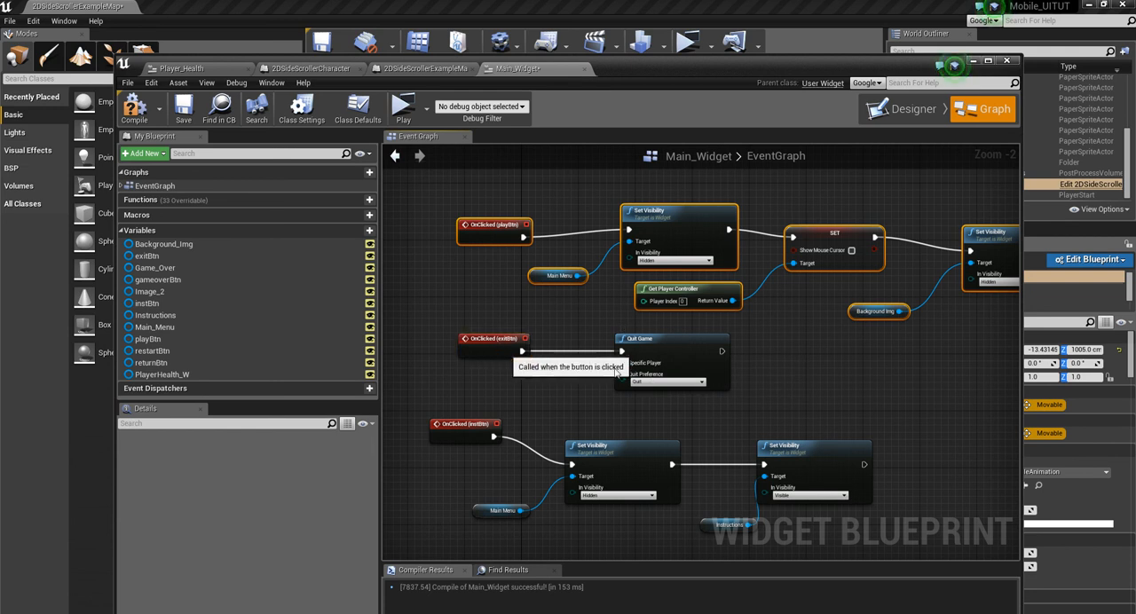
right_click_drag(899, 354, 709, 437)
scroll(709, 437, "down", 1)
scroll(709, 436, "down", 5)
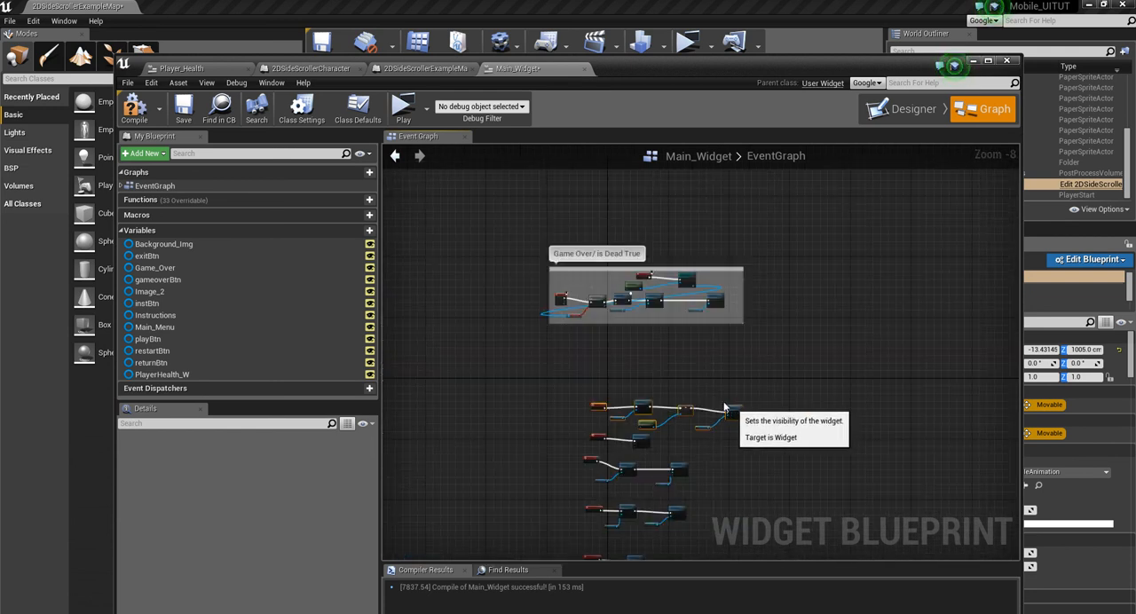
left_click_drag(710, 421, 949, 381)
right_click_drag(914, 444, 667, 413)
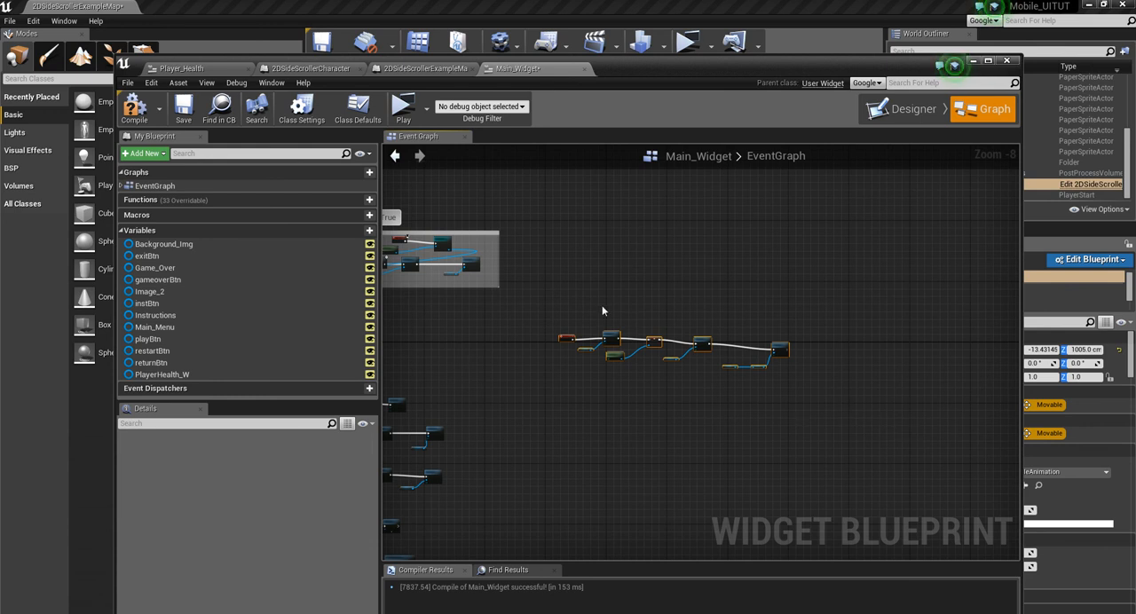
key("c")
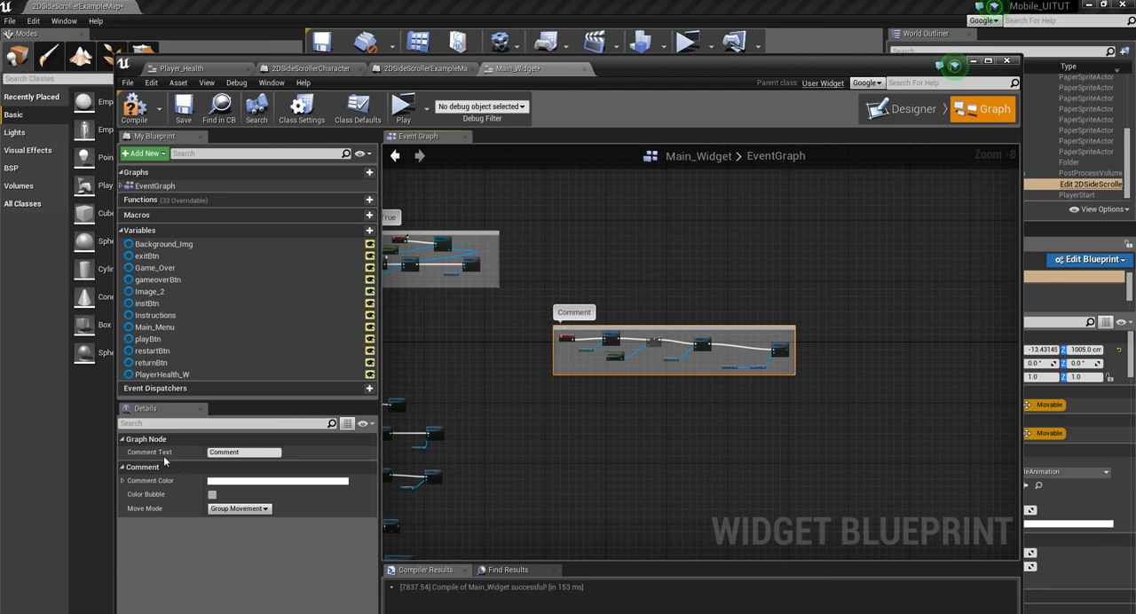
left_click(246, 452)
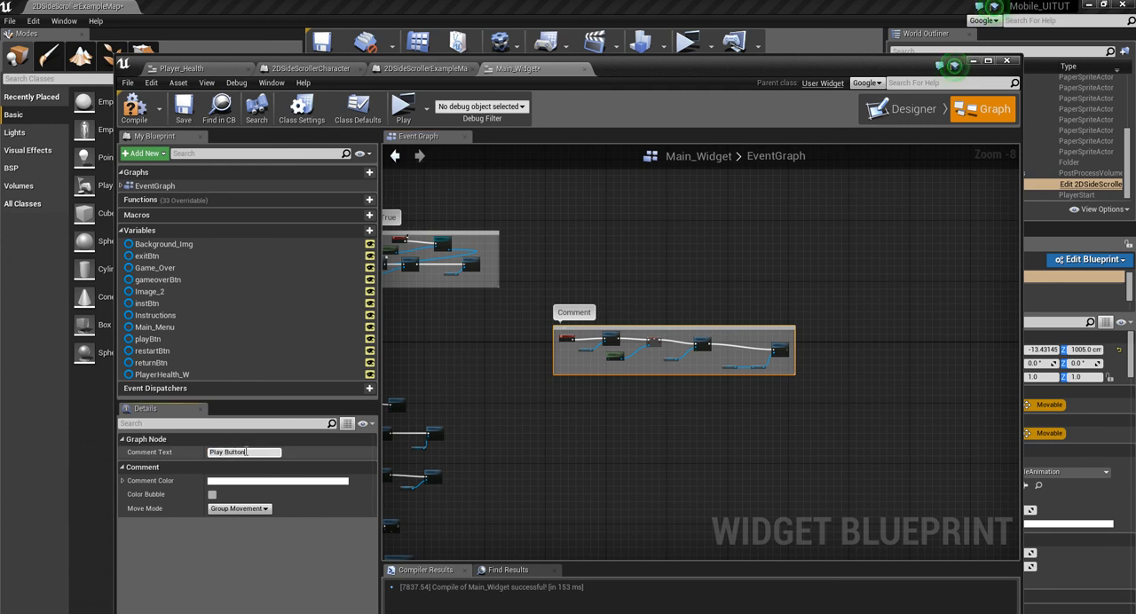
Wrap the OnClicked (exitBtn) and Quit Game nodes in a comment titled "Exit Button" and move it up from the instBtn nodes
right_click_drag(513, 377, 647, 327)
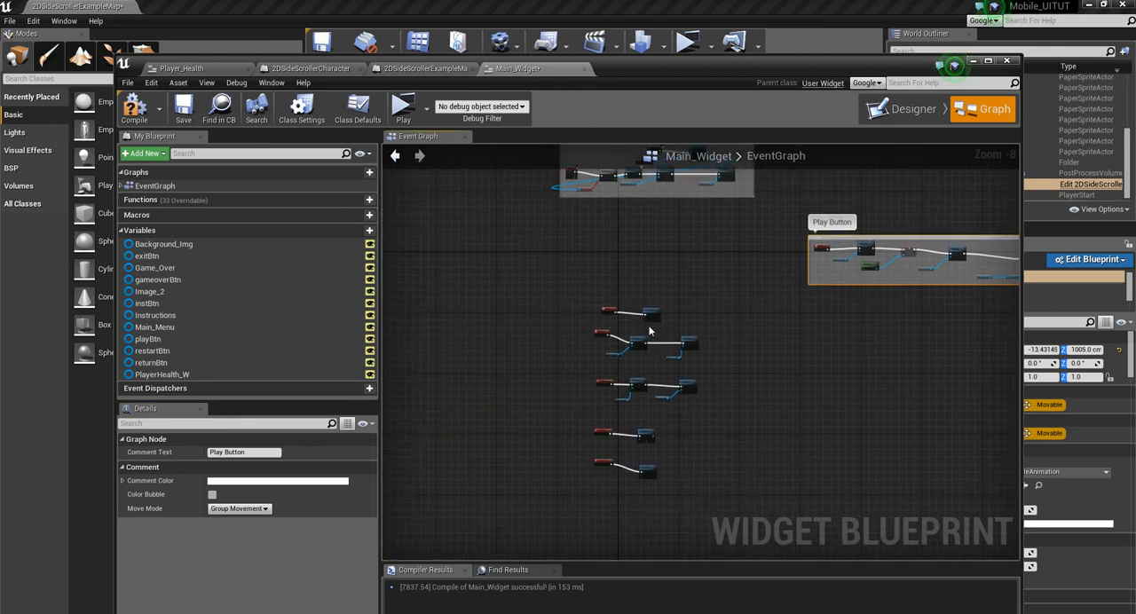
scroll(647, 327, "up", 4)
scroll(495, 268, "up", 3)
left_click_drag(520, 262, 859, 344)
type("cE")
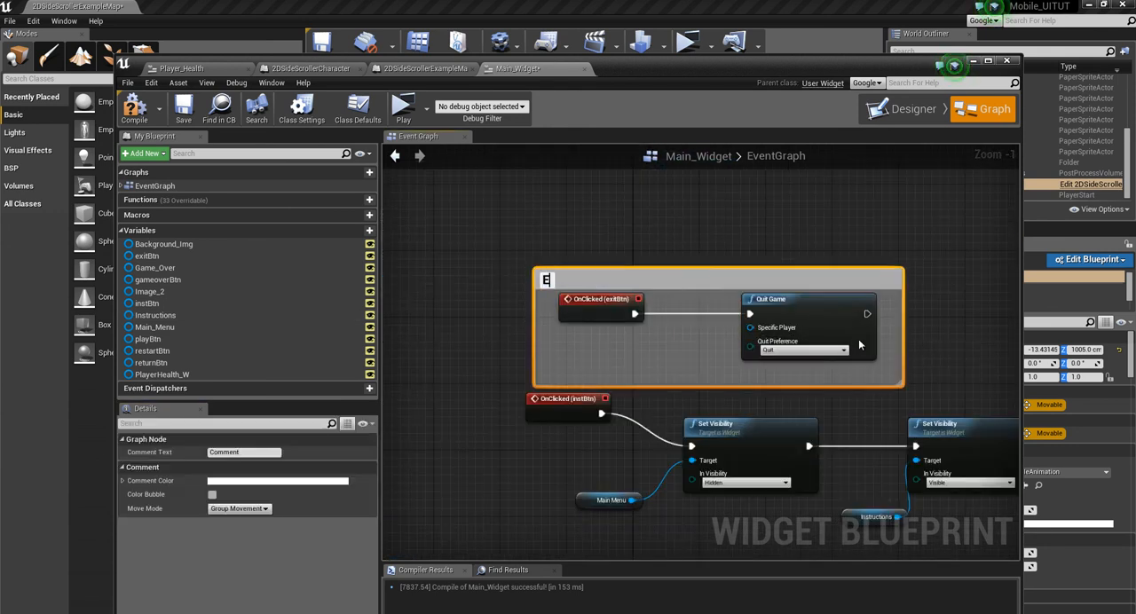
type("xit Butt")
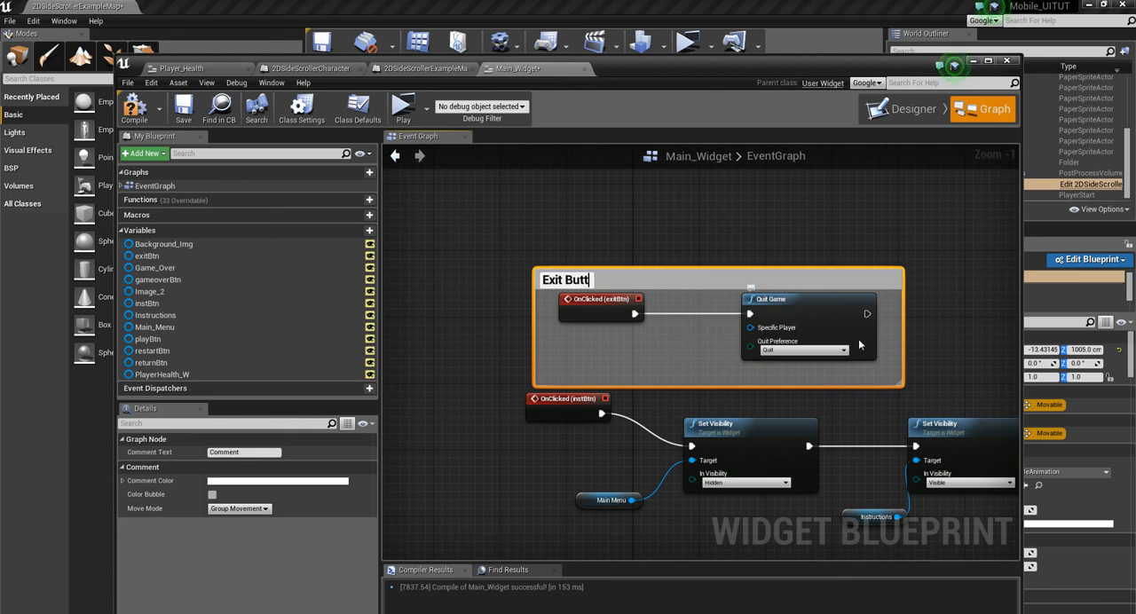
type("on")
key("Return")
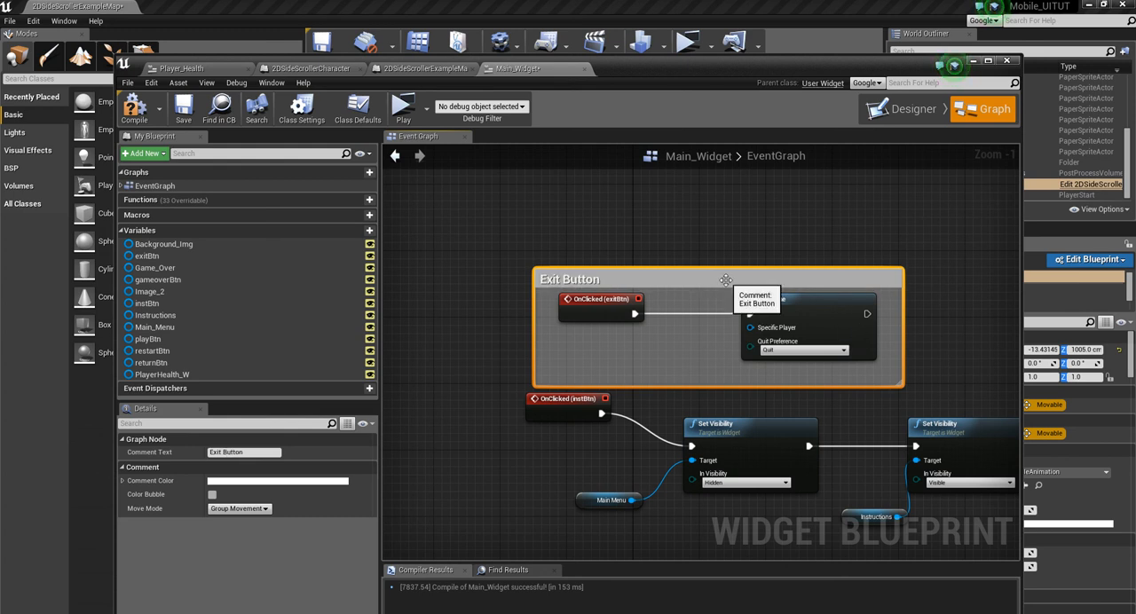
left_click_drag(725, 275, 725, 152)
Wrap the OnClicked (instBtn) node chain in a comment titled "Instructions Button" and move it up from the returnBtn nodes
right_click_drag(716, 312, 624, 209)
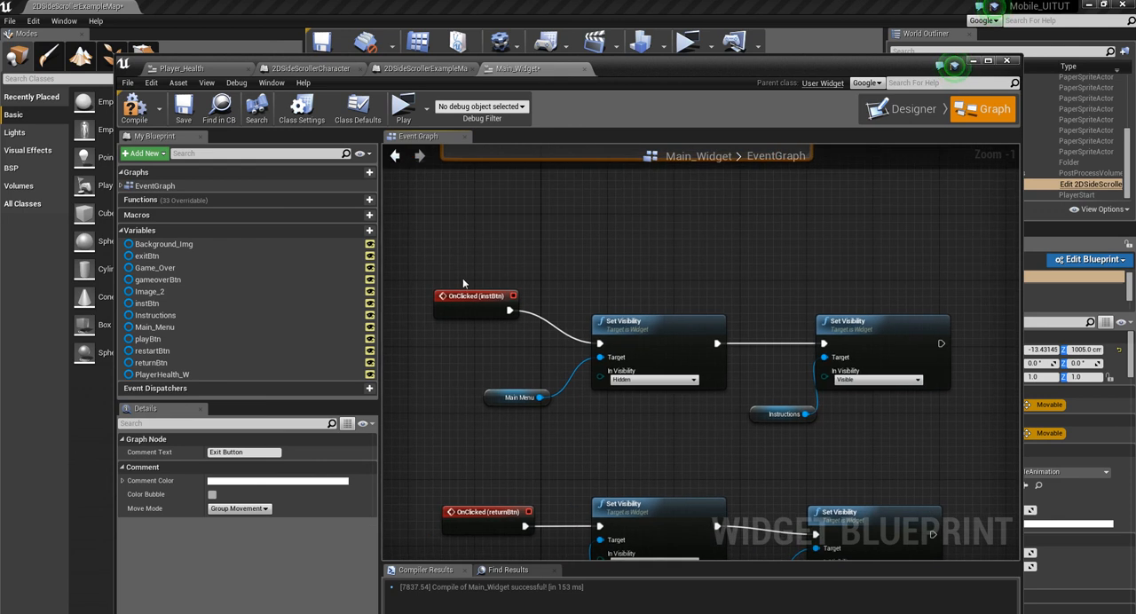
left_click_drag(416, 248, 945, 433)
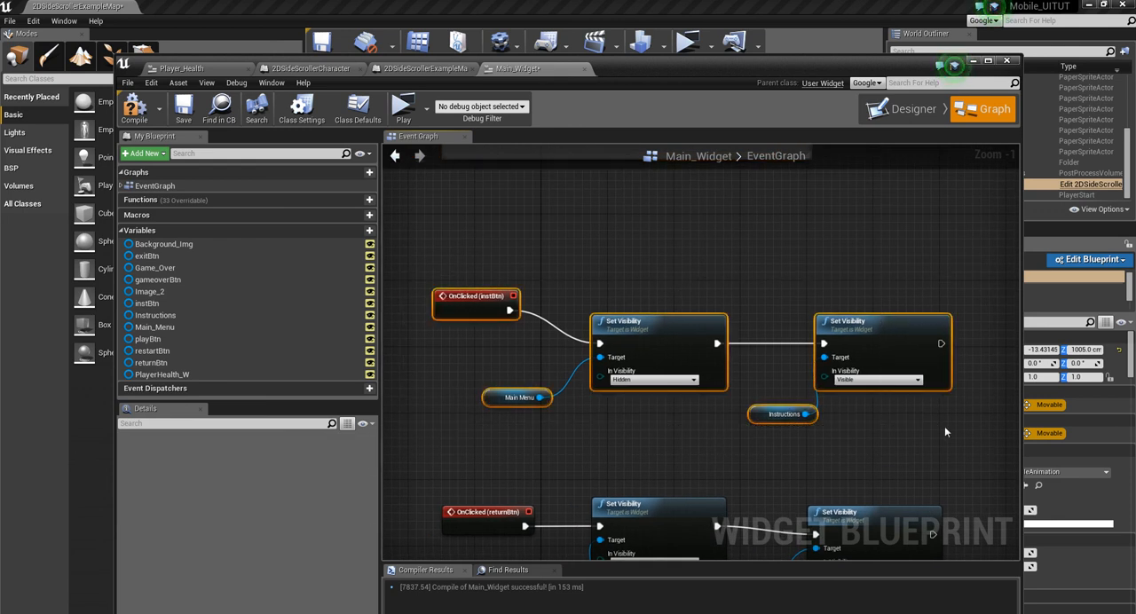
key("c")
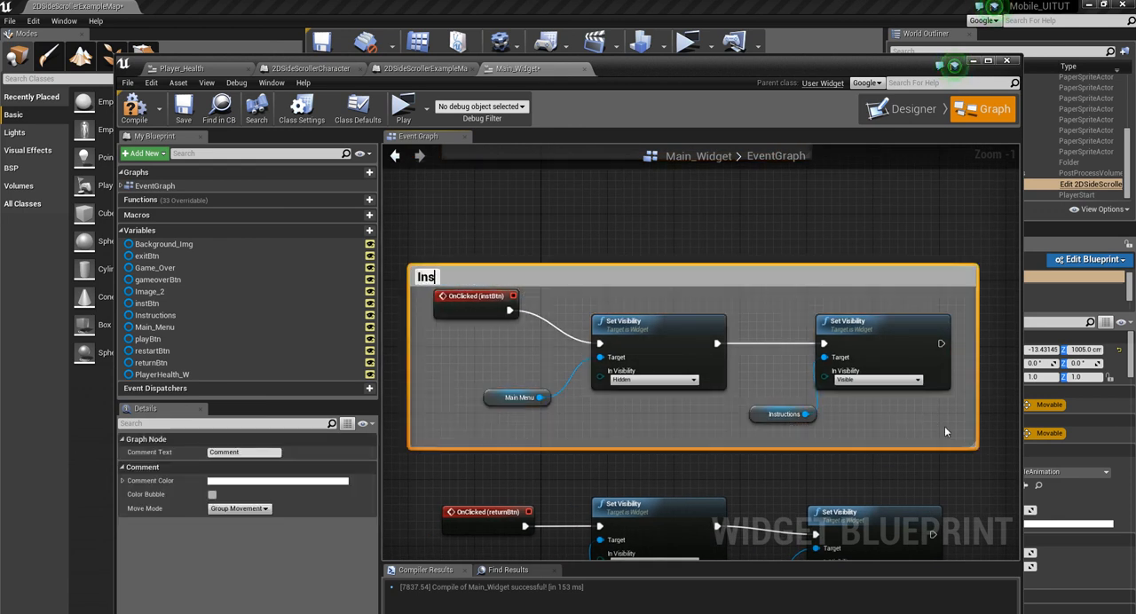
type("Instructions B")
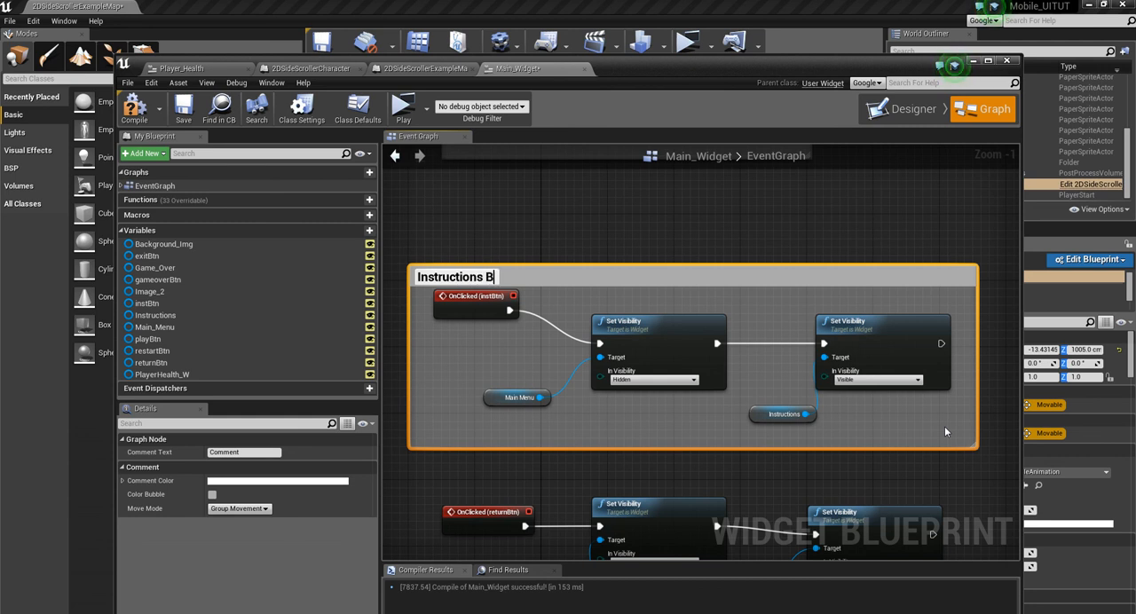
type("utton")
key("Return")
scroll(781, 321, "down", 5)
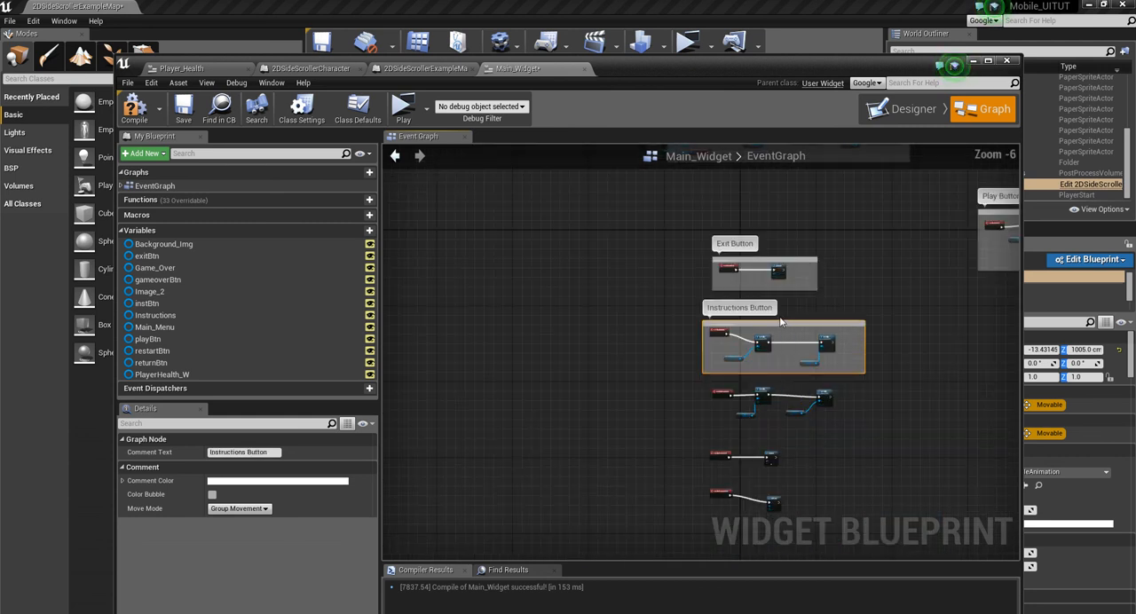
left_click_drag(791, 324, 791, 291)
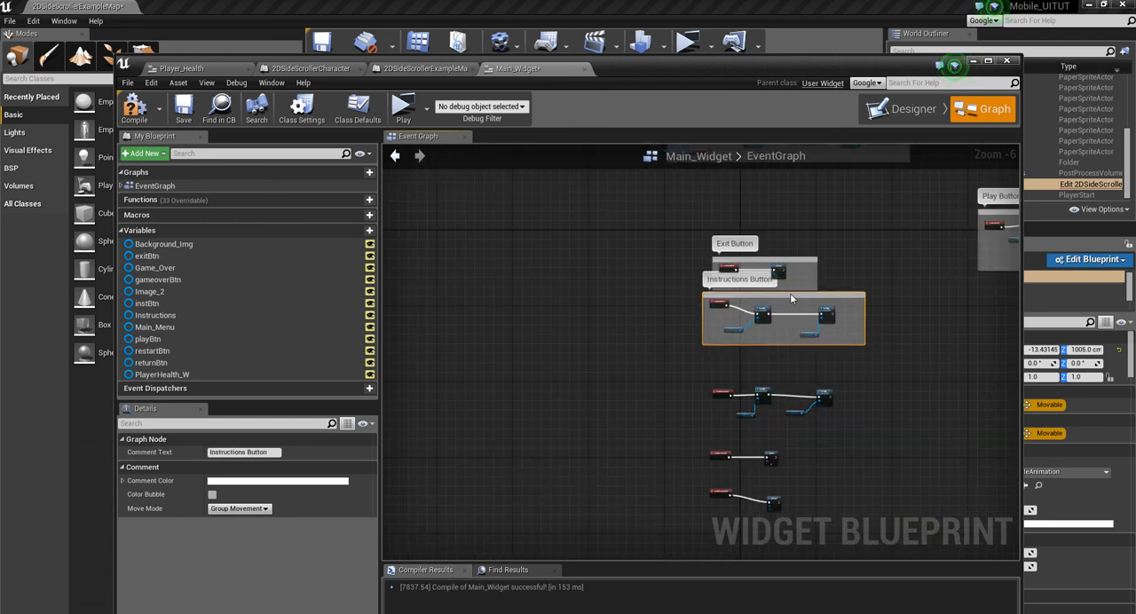
Wrap the OnClicked (returnBtn) node chain in a comment titled "Return Button"
scroll(780, 374, "up", 5)
right_click_drag(738, 376, 703, 250)
left_click_drag(444, 249, 992, 391)
type("cRe")
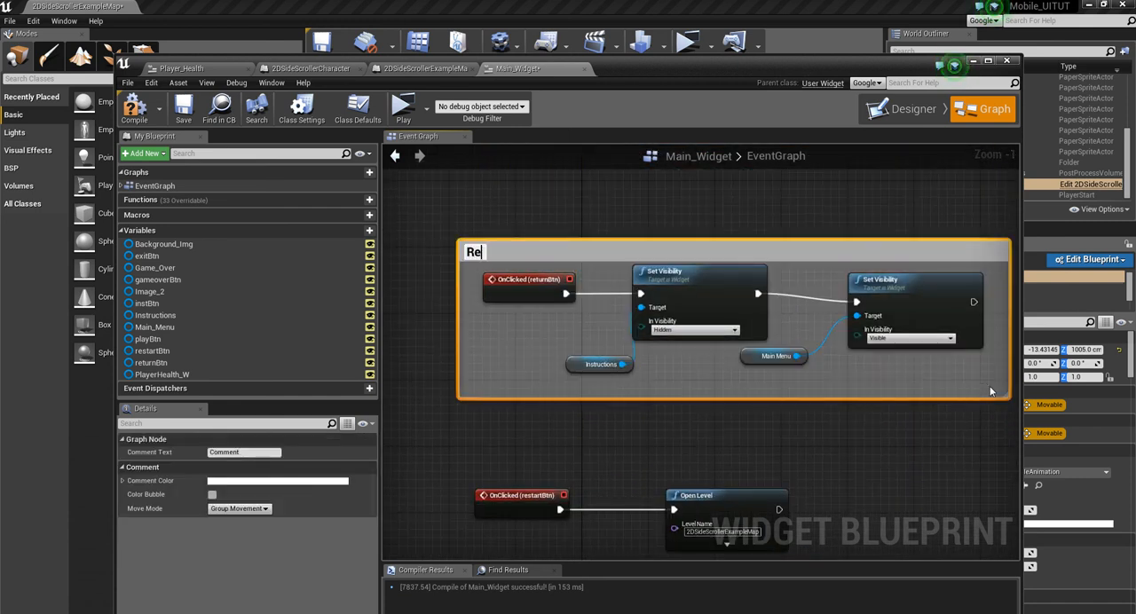
type("turn Button")
key("Return")
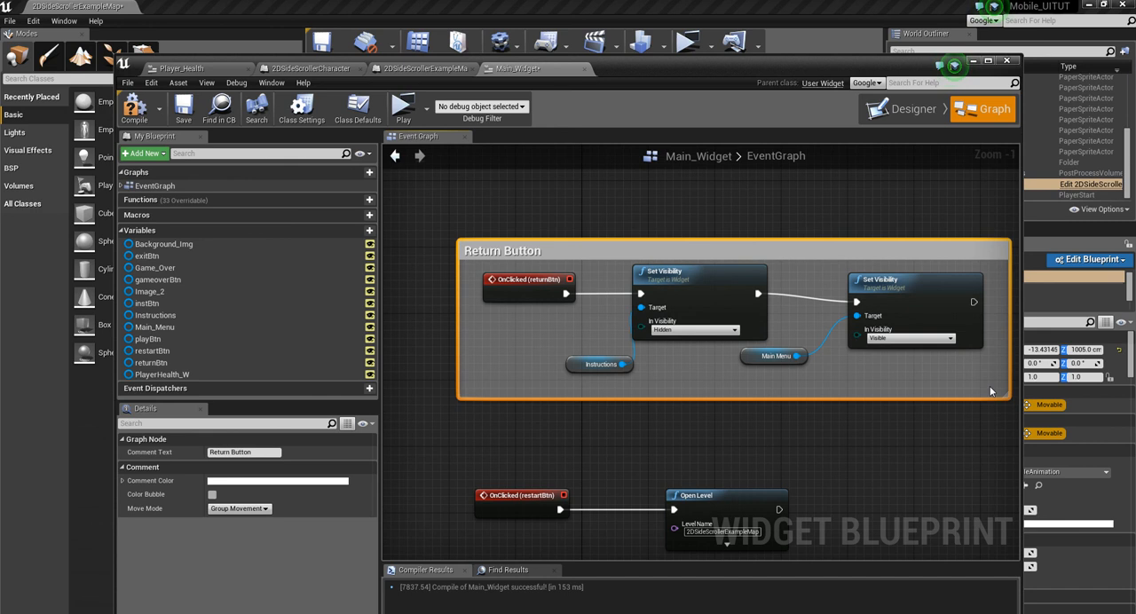
Wrap the OnClicked (restartBtn) and Open Level nodes in a comment titled "Restart Button" and move it up towards the Return Button comment
scroll(520, 250, "down", 3)
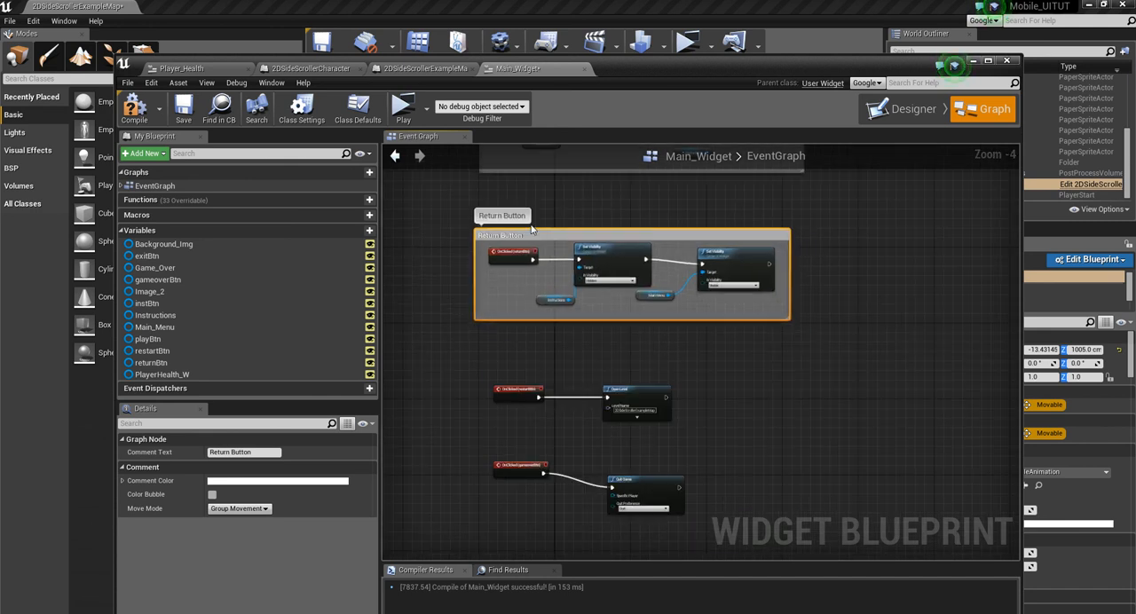
right_click_drag(510, 299, 486, 245)
left_click_drag(435, 274, 672, 373)
key("c")
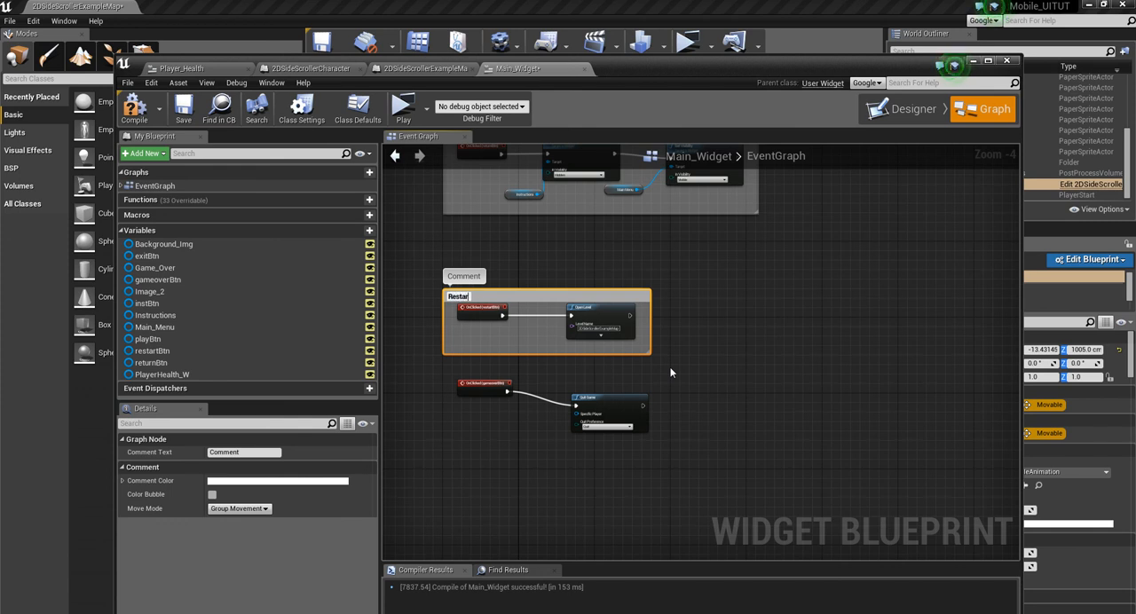
type("Restart Button")
key("Return")
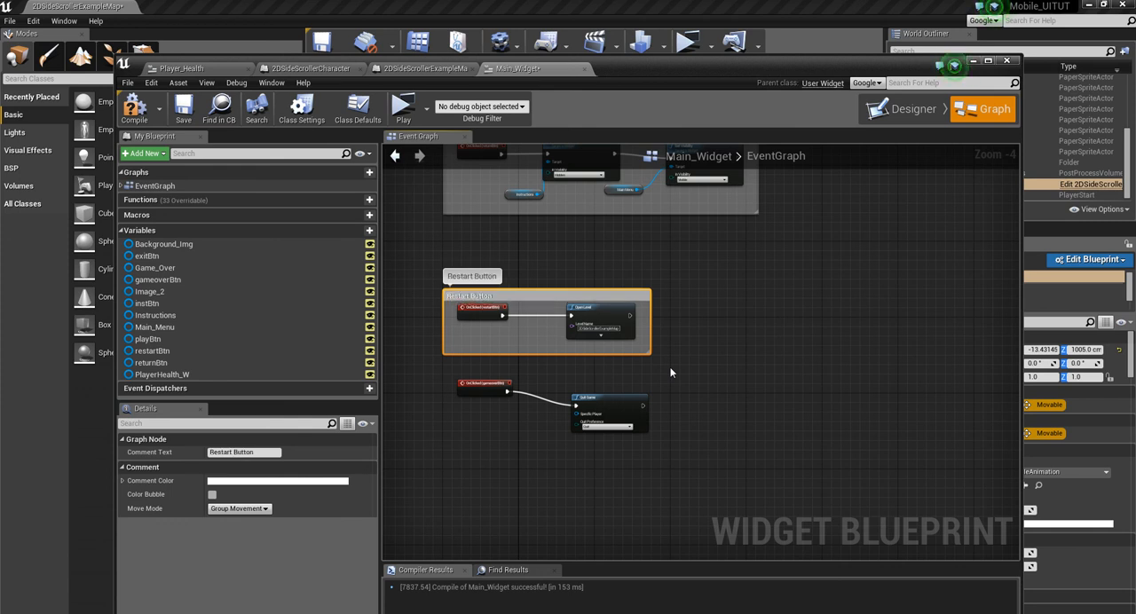
left_click_drag(547, 293, 605, 247)
Line up the OnClicked (gameoverBtn) node with Quit Game and wrap both in a comment titled "Game Over Button"
right_click_drag(557, 373, 550, 287)
scroll(550, 287, "up", 4)
right_click_drag(402, 322, 533, 289)
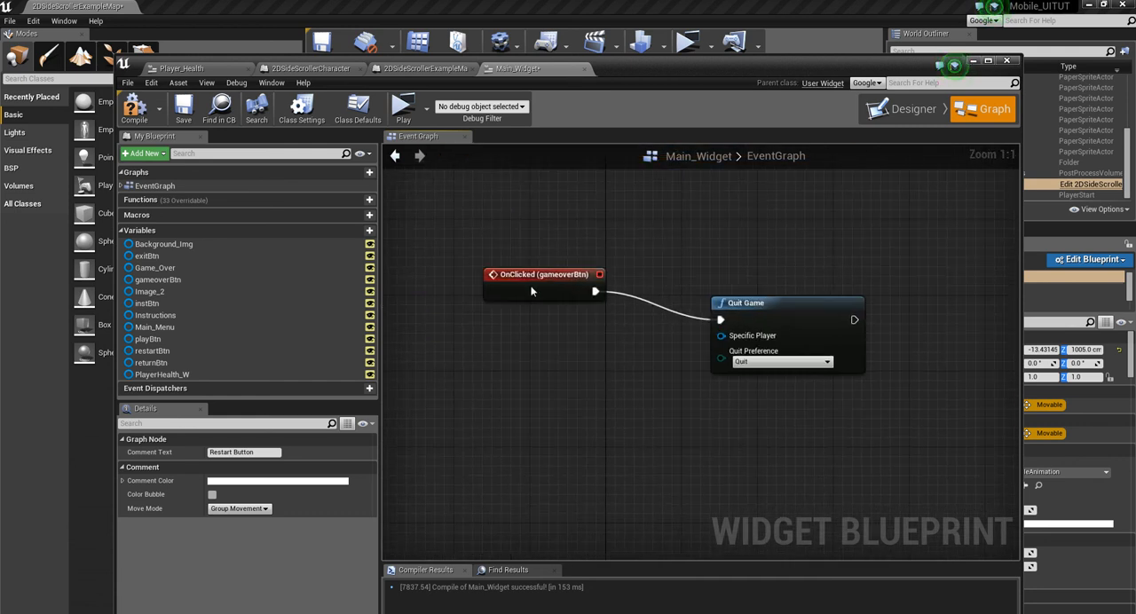
left_click_drag(532, 289, 533, 327)
left_click_drag(473, 264, 953, 441)
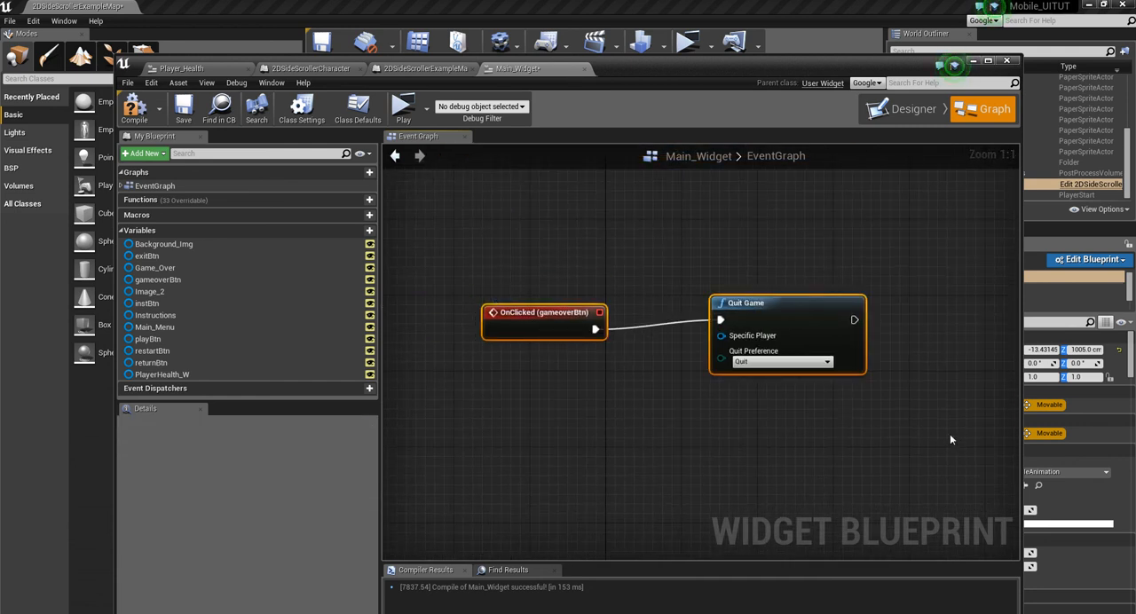
type("cGame O")
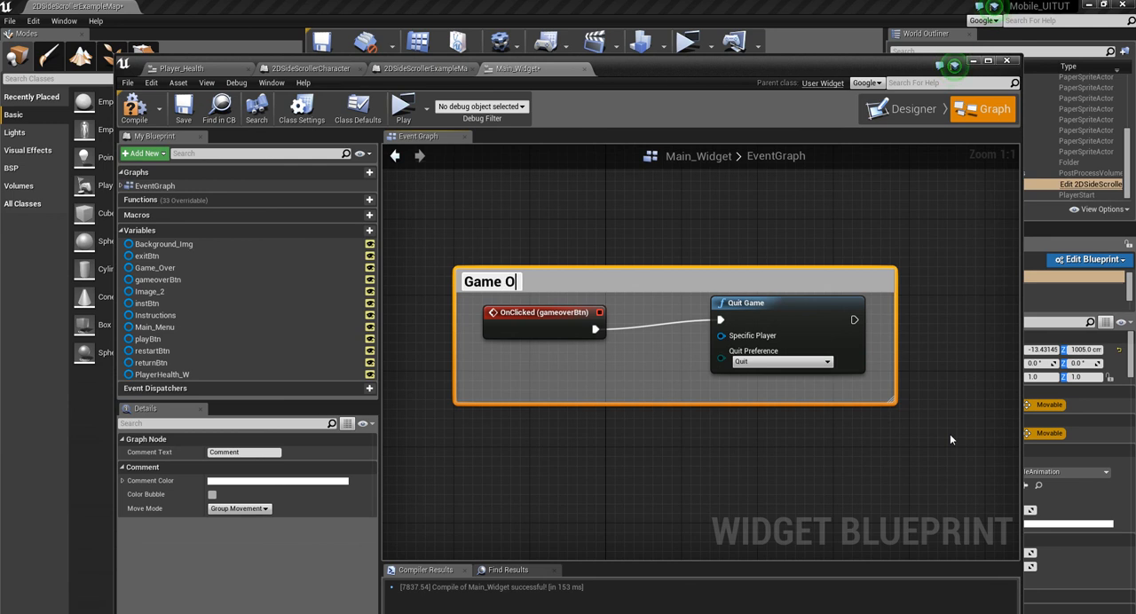
type("ver Button")
key("Return")
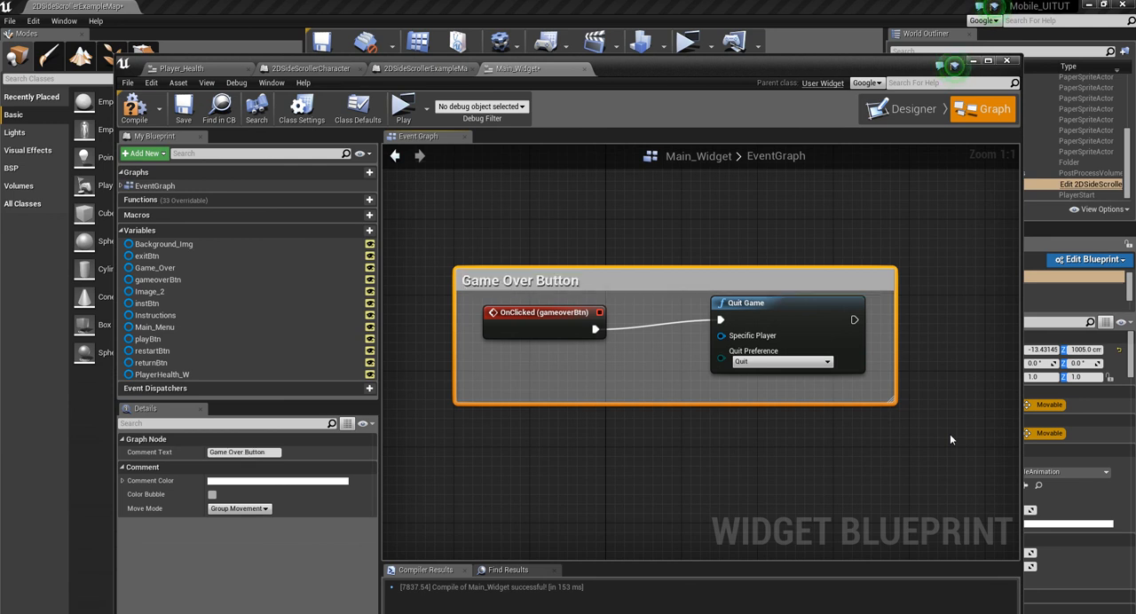
Look over all the comment groups in the event graph, then compile and save Main_Widget
scroll(763, 298, "down", 5)
right_click_drag(560, 217, 414, 367)
scroll(594, 327, "down", 5)
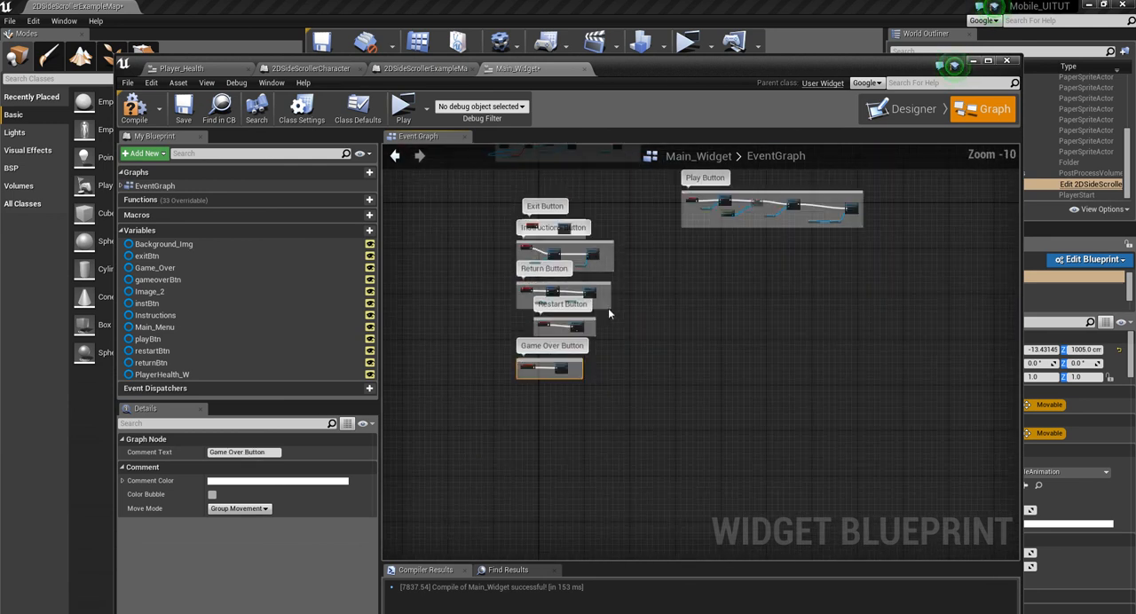
right_click_drag(609, 312, 627, 428)
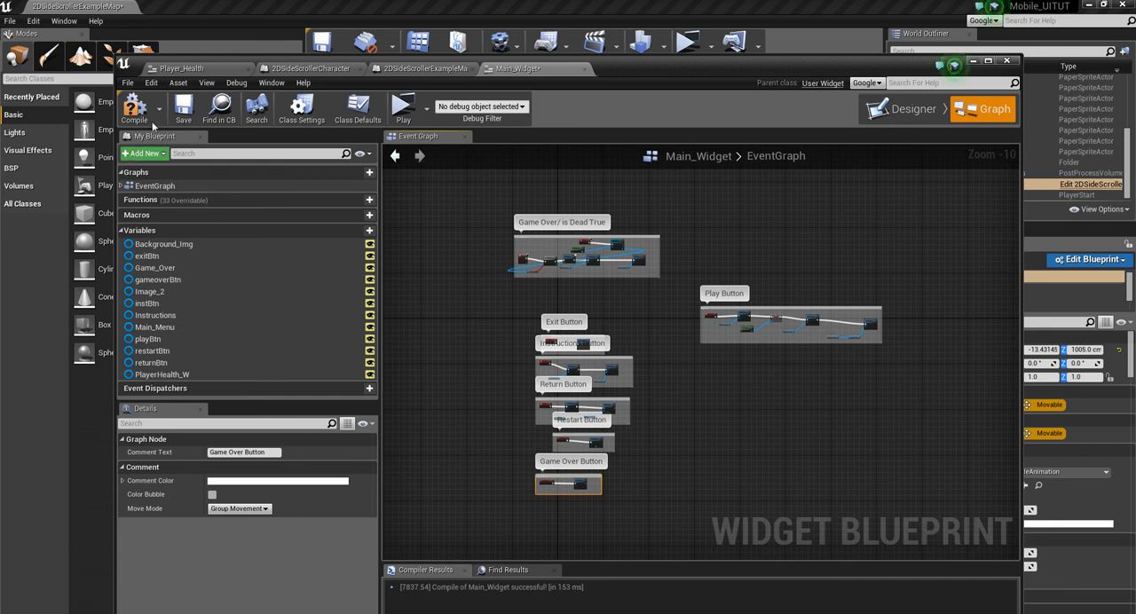
left_click(134, 108)
left_click(182, 108)
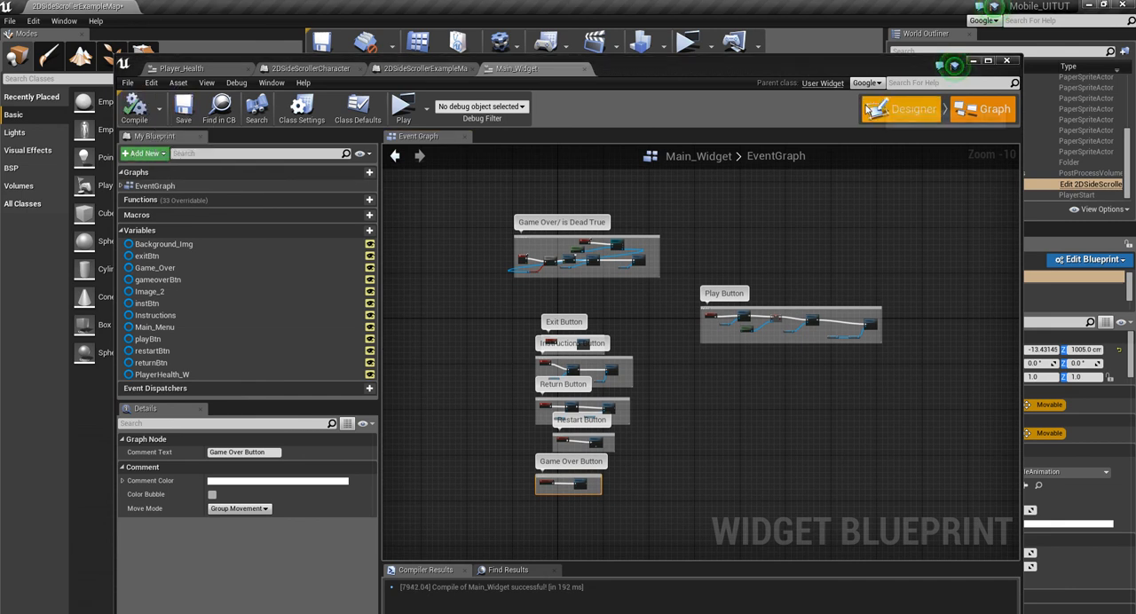
In the Player_Health event graph, move the Event Construct, Get Player Pawn and Cast To 2DSideScrollerCharacter nodes well above the Event Tick nodes
left_click(177, 70)
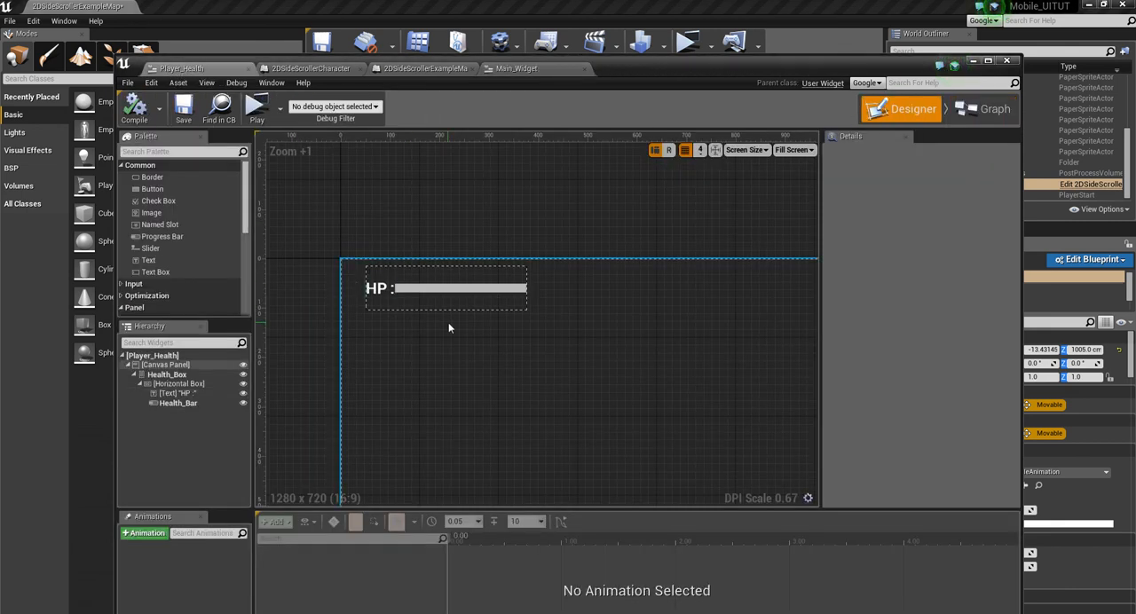
left_click(974, 107)
scroll(551, 354, "down", 5)
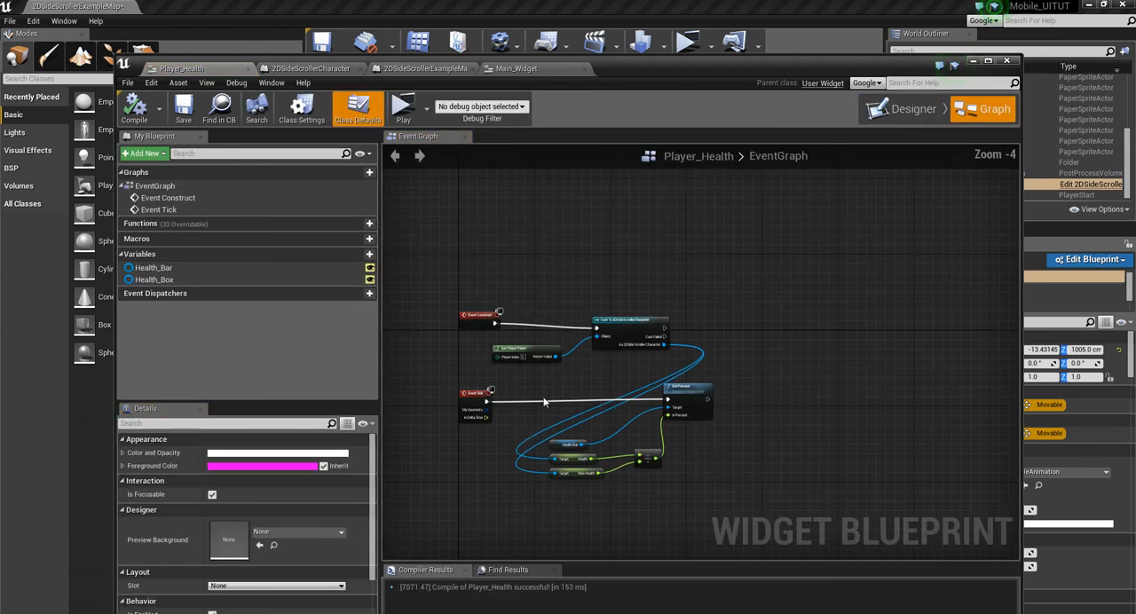
scroll(549, 359, "up", 2)
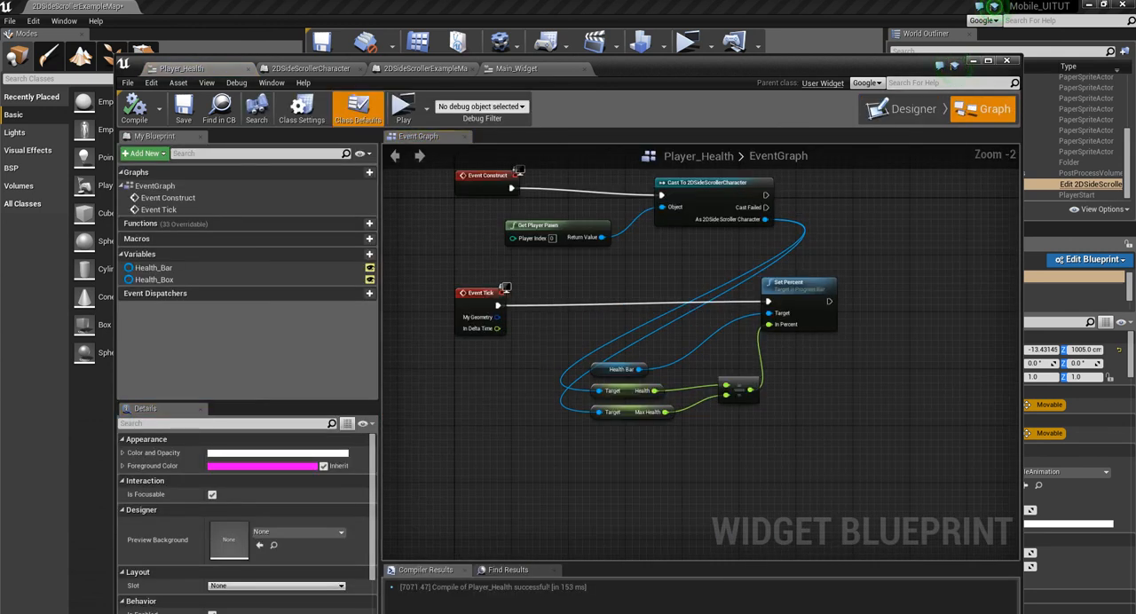
right_click_drag(466, 220, 502, 344)
left_click_drag(480, 279, 772, 377)
right_click_drag(772, 378, 764, 471)
left_click_drag(733, 400, 751, 187)
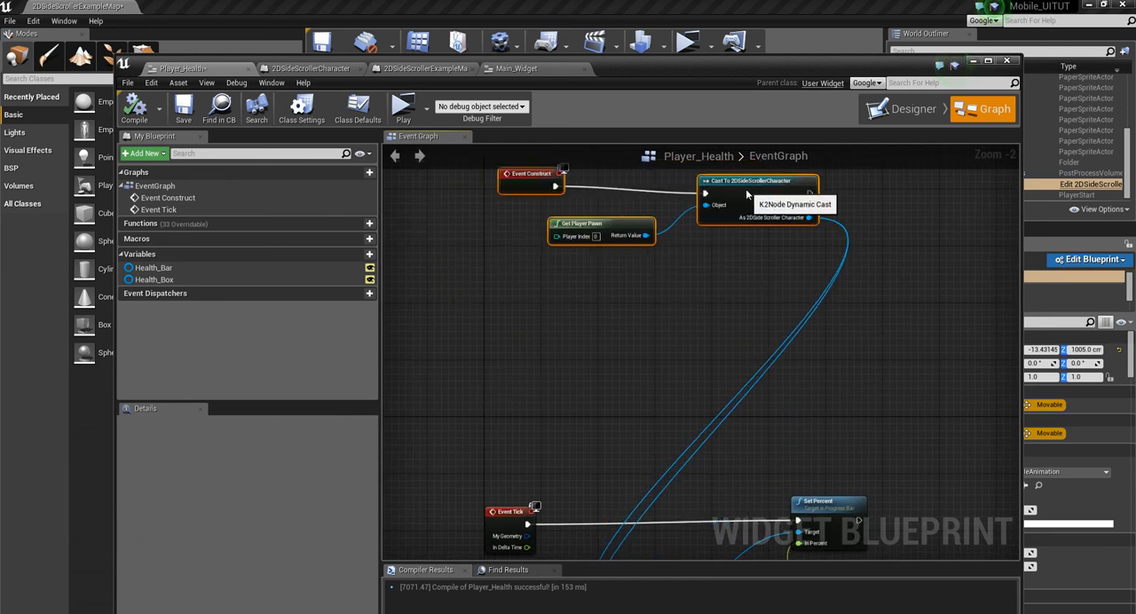
Wrap the Event Construct, Get Player Pawn and cast nodes in a comment titled "Cast to Player"
right_click_drag(656, 327, 607, 415)
type("c")
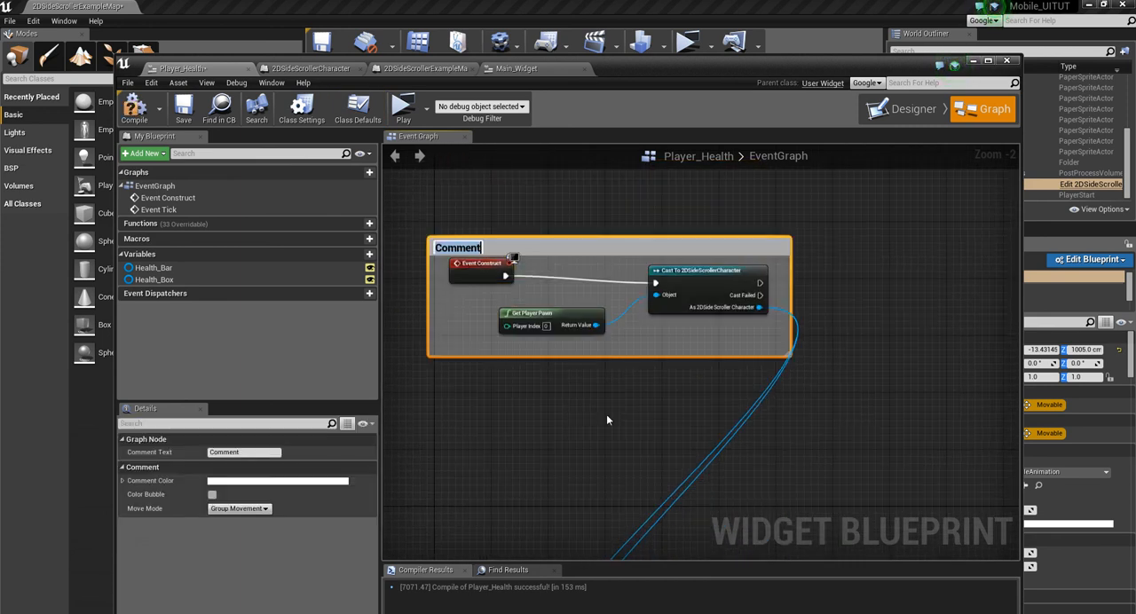
type("Cast to")
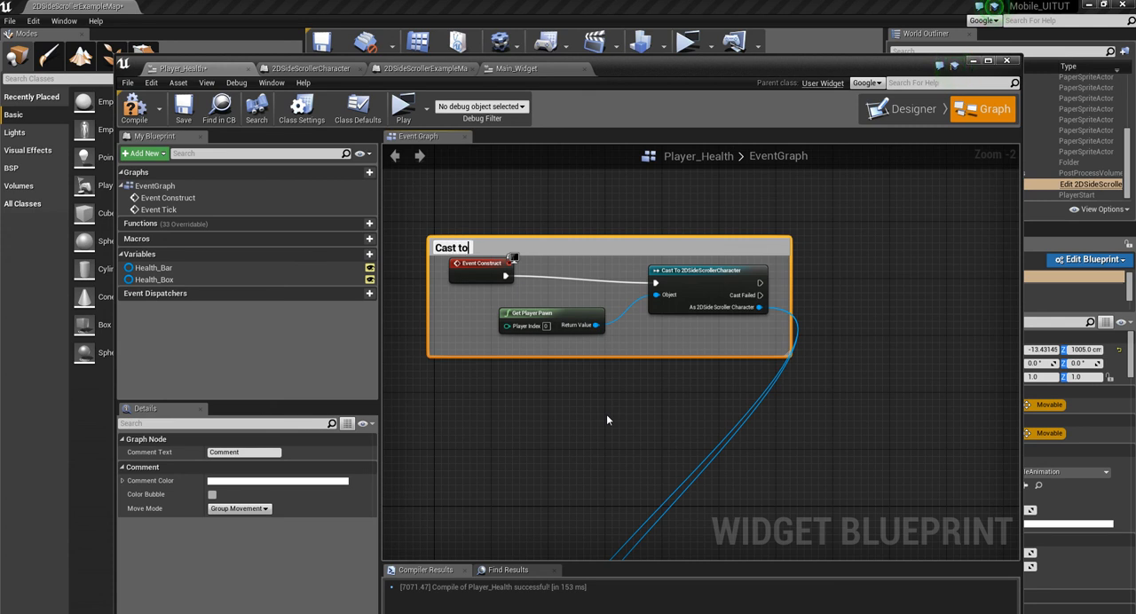
type(" Player")
key("Return")
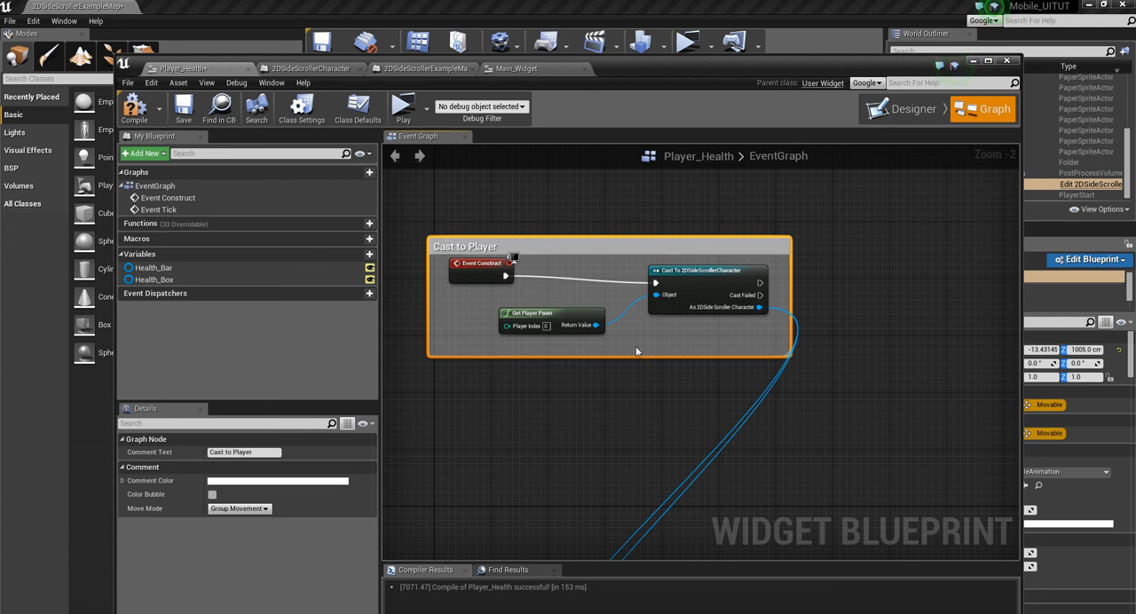
Wrap the Event Tick, Set Percent and health value nodes in a comment titled "Tick Health Value"
scroll(606, 413, "down", 4)
left_click_drag(517, 313, 725, 432)
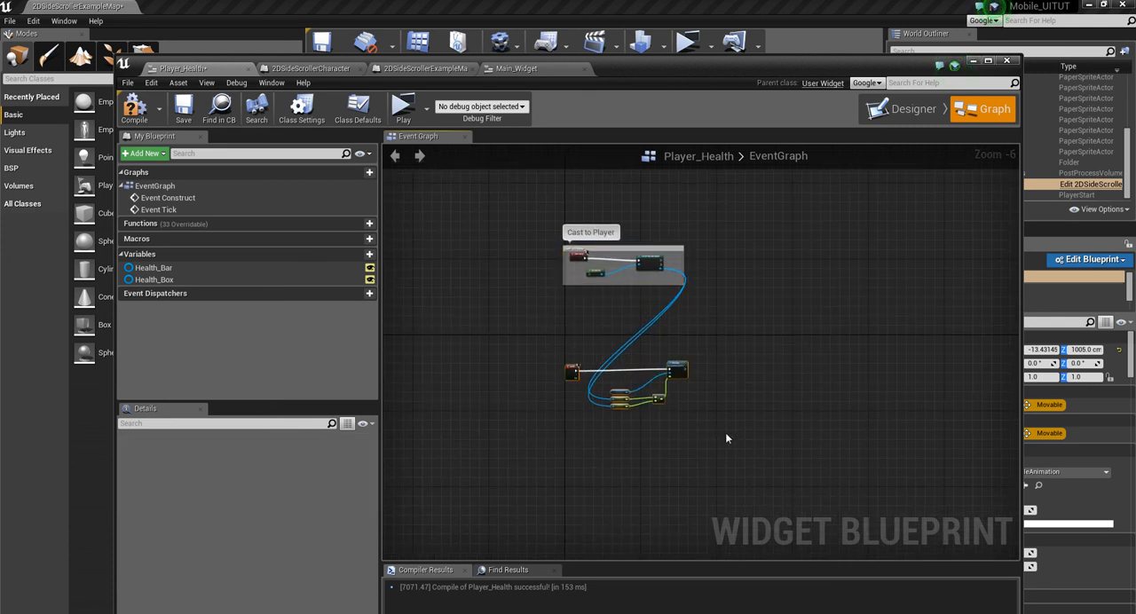
key("c")
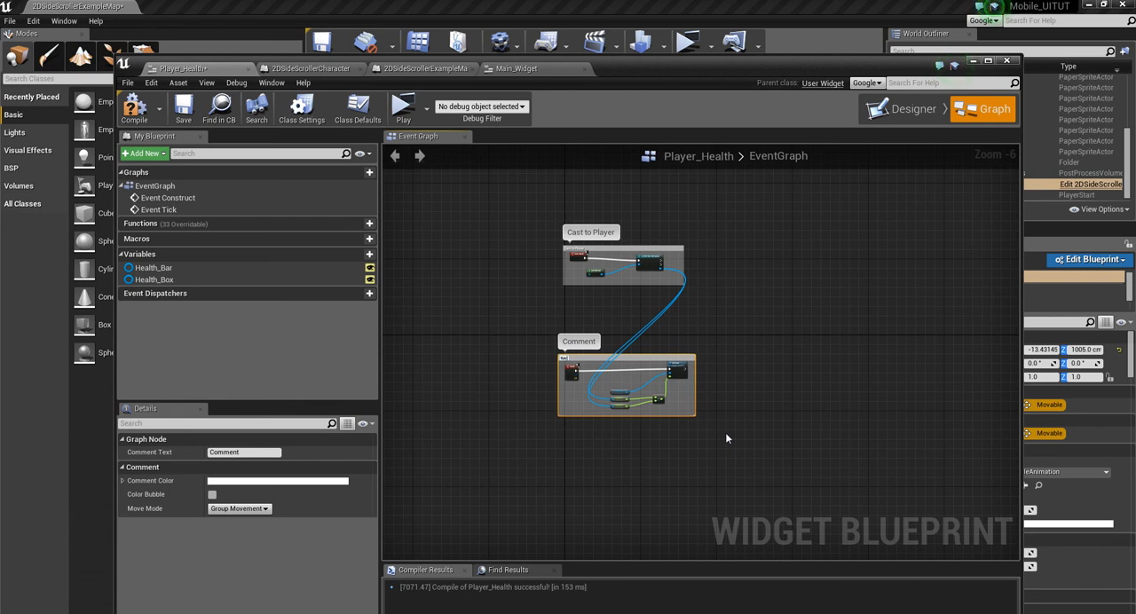
type("Tick Health Value")
key("Return")
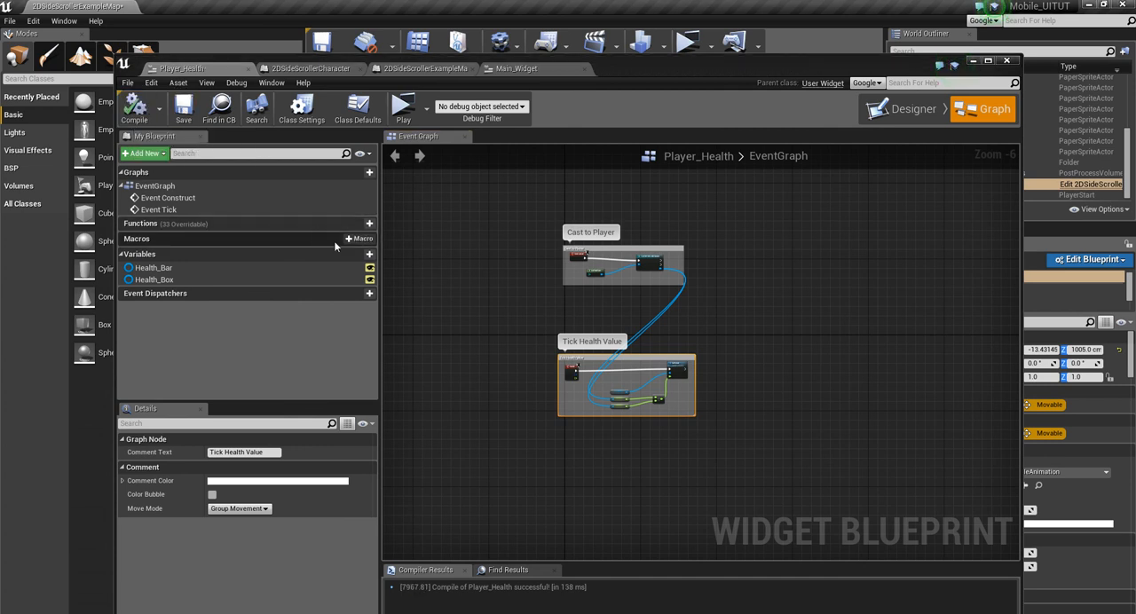
scroll(591, 369, "up", 5)
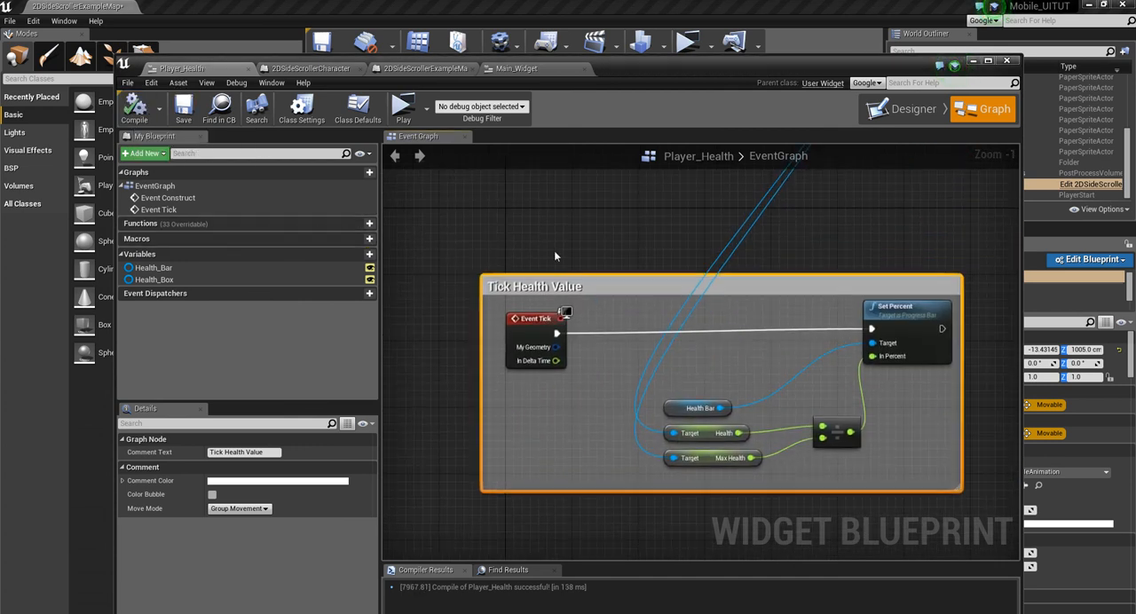
left_click(555, 257)
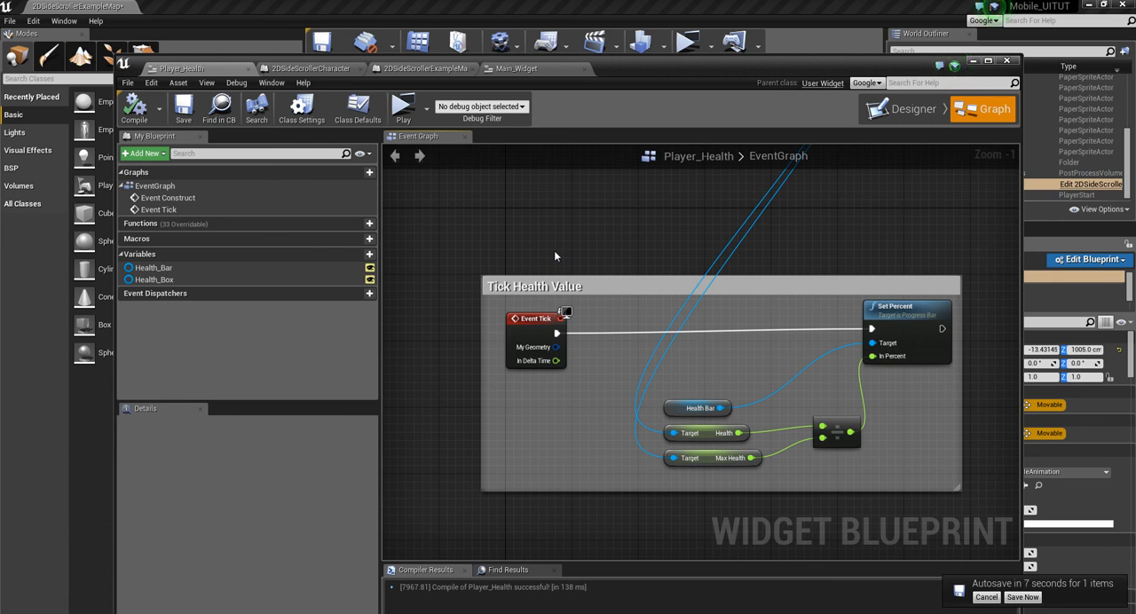
left_click(522, 333)
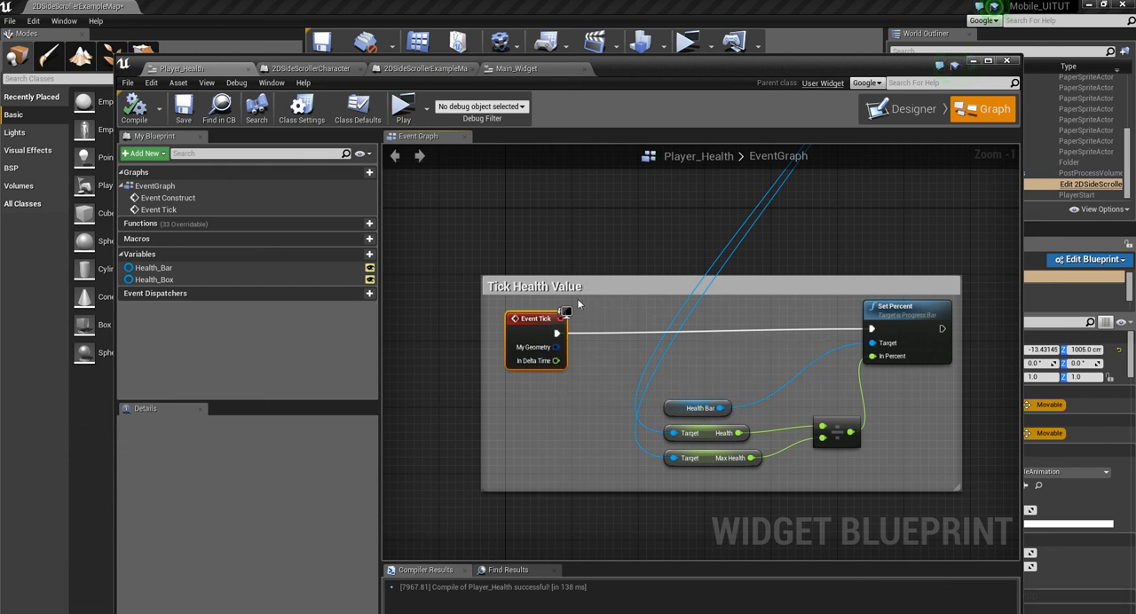
left_click(582, 259)
left_click(529, 331)
right_click_drag(588, 247, 619, 239)
left_click(637, 296)
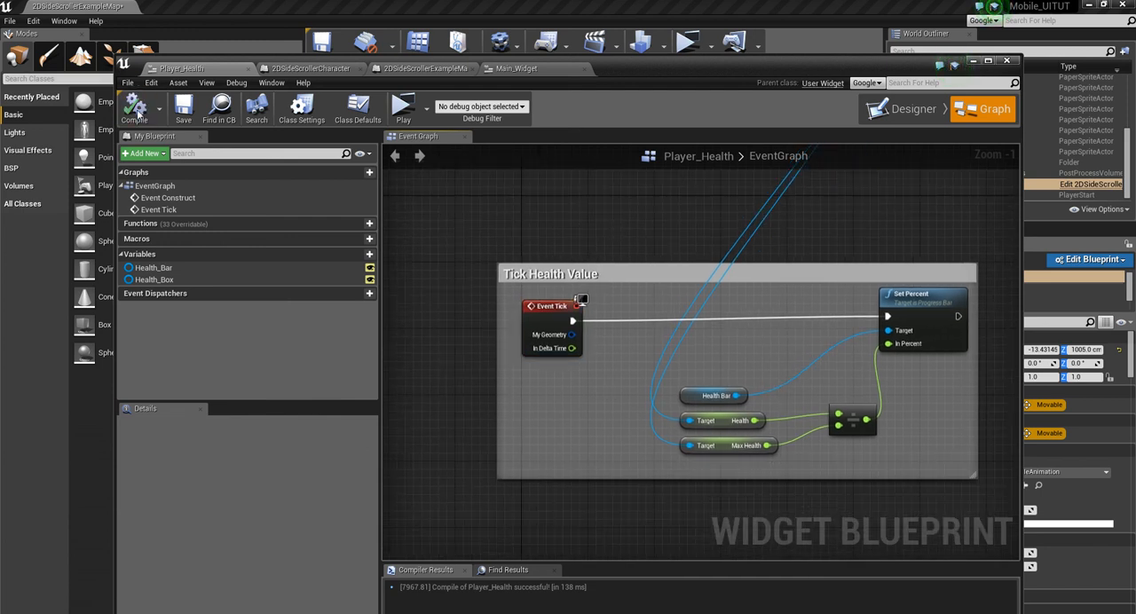
right_click_drag(522, 196, 486, 202)
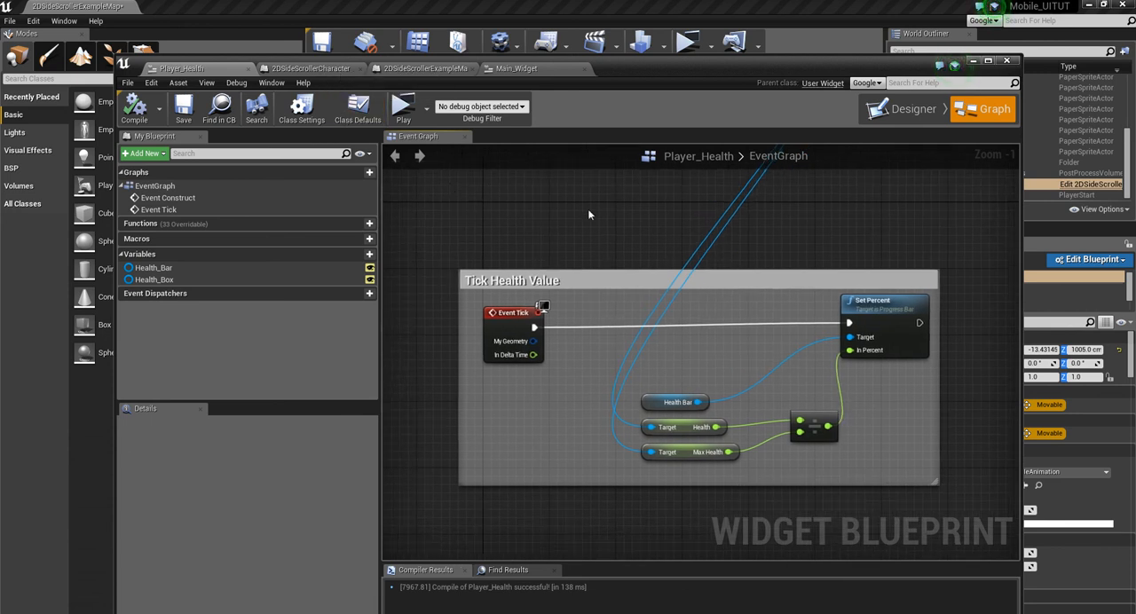
mouse_move(587, 209)
right_mouse_down()
mouse_move(521, 225)
mouse_move(601, 205)
right_mouse_up()
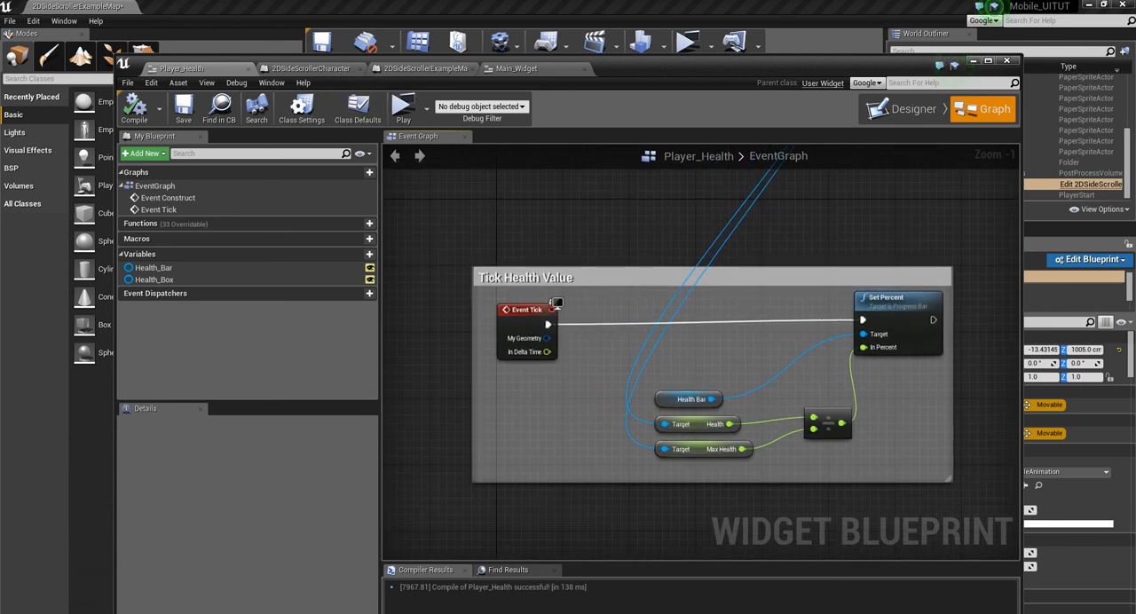